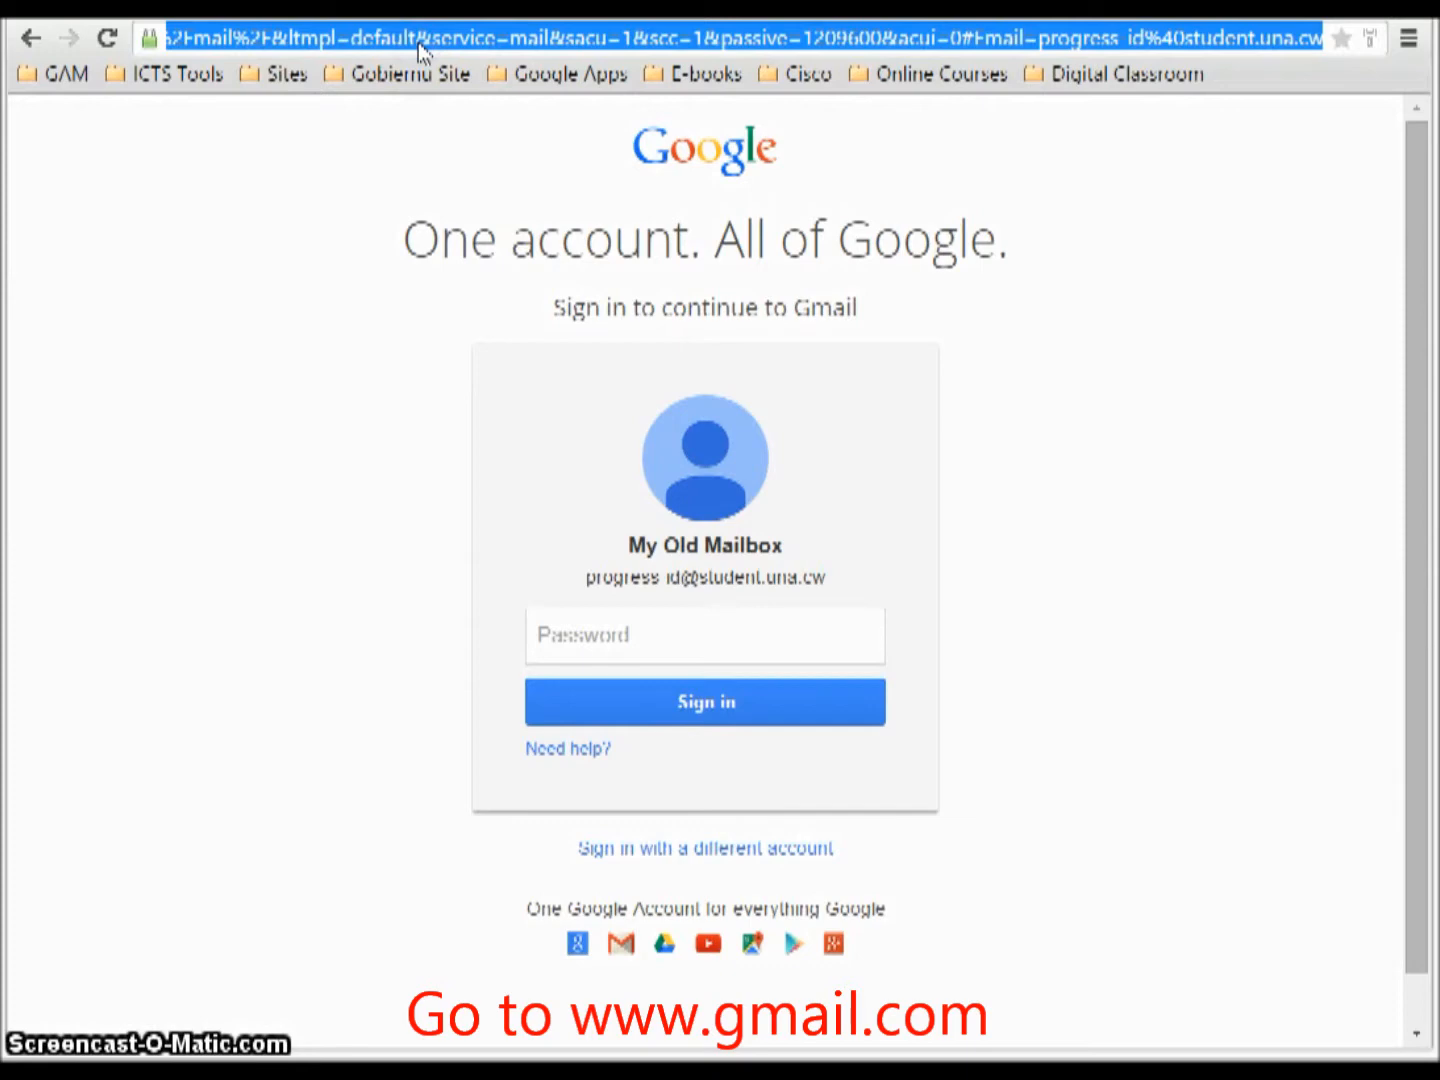
{"action": "type", "text": "www"}
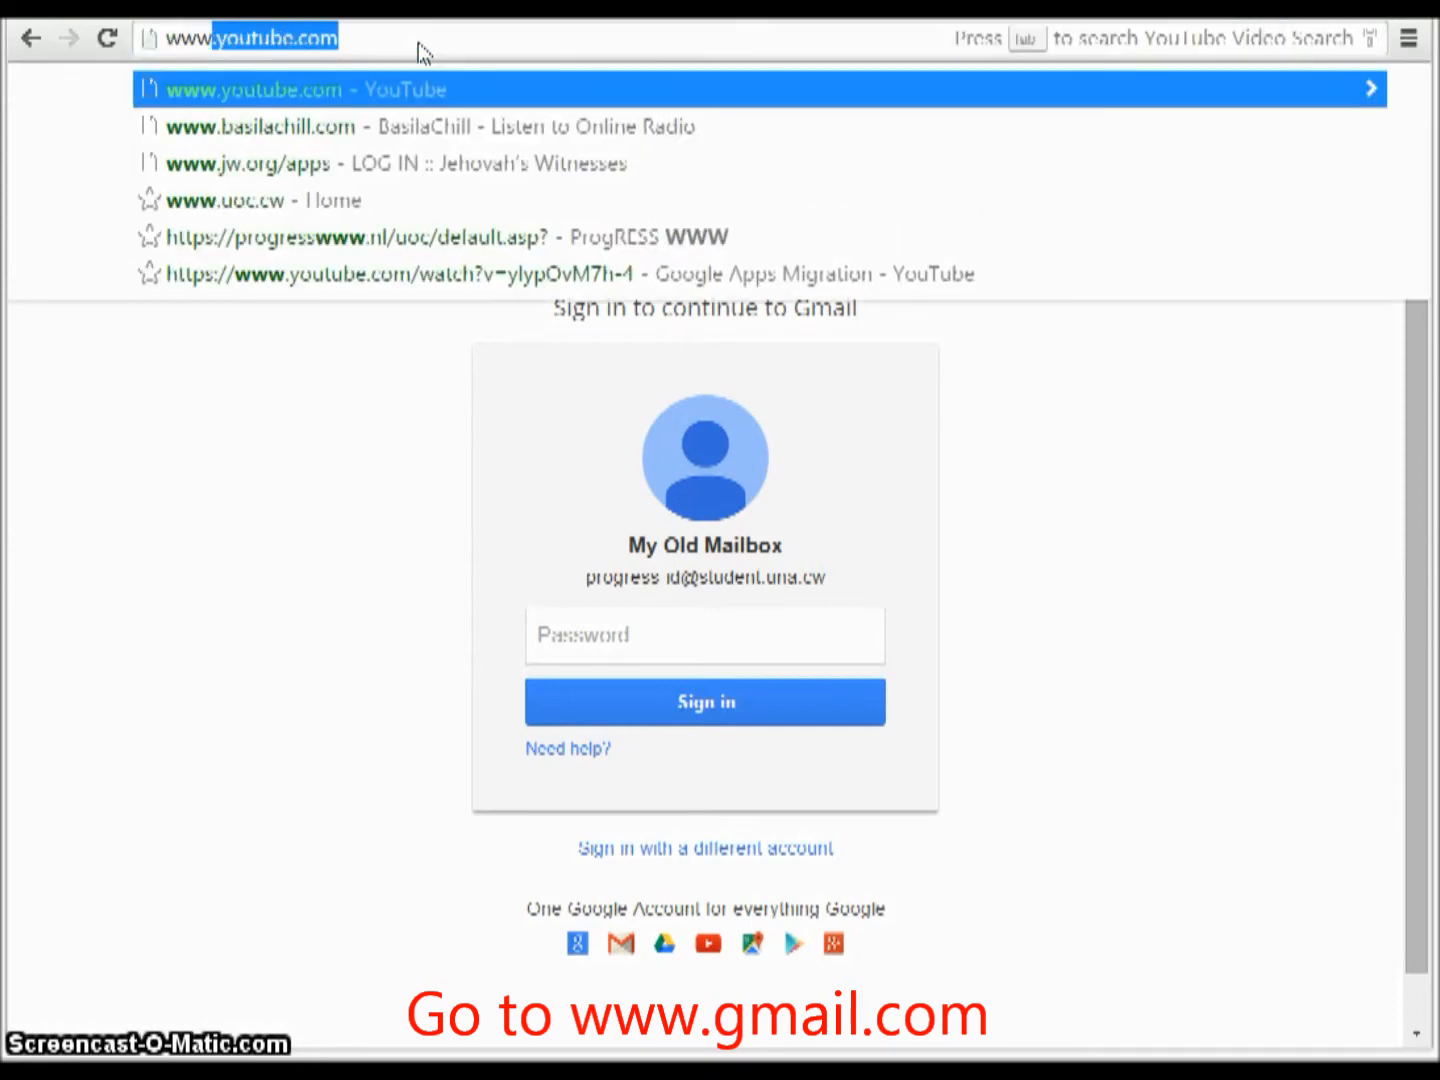
{"action": "type", "text": ".g"}
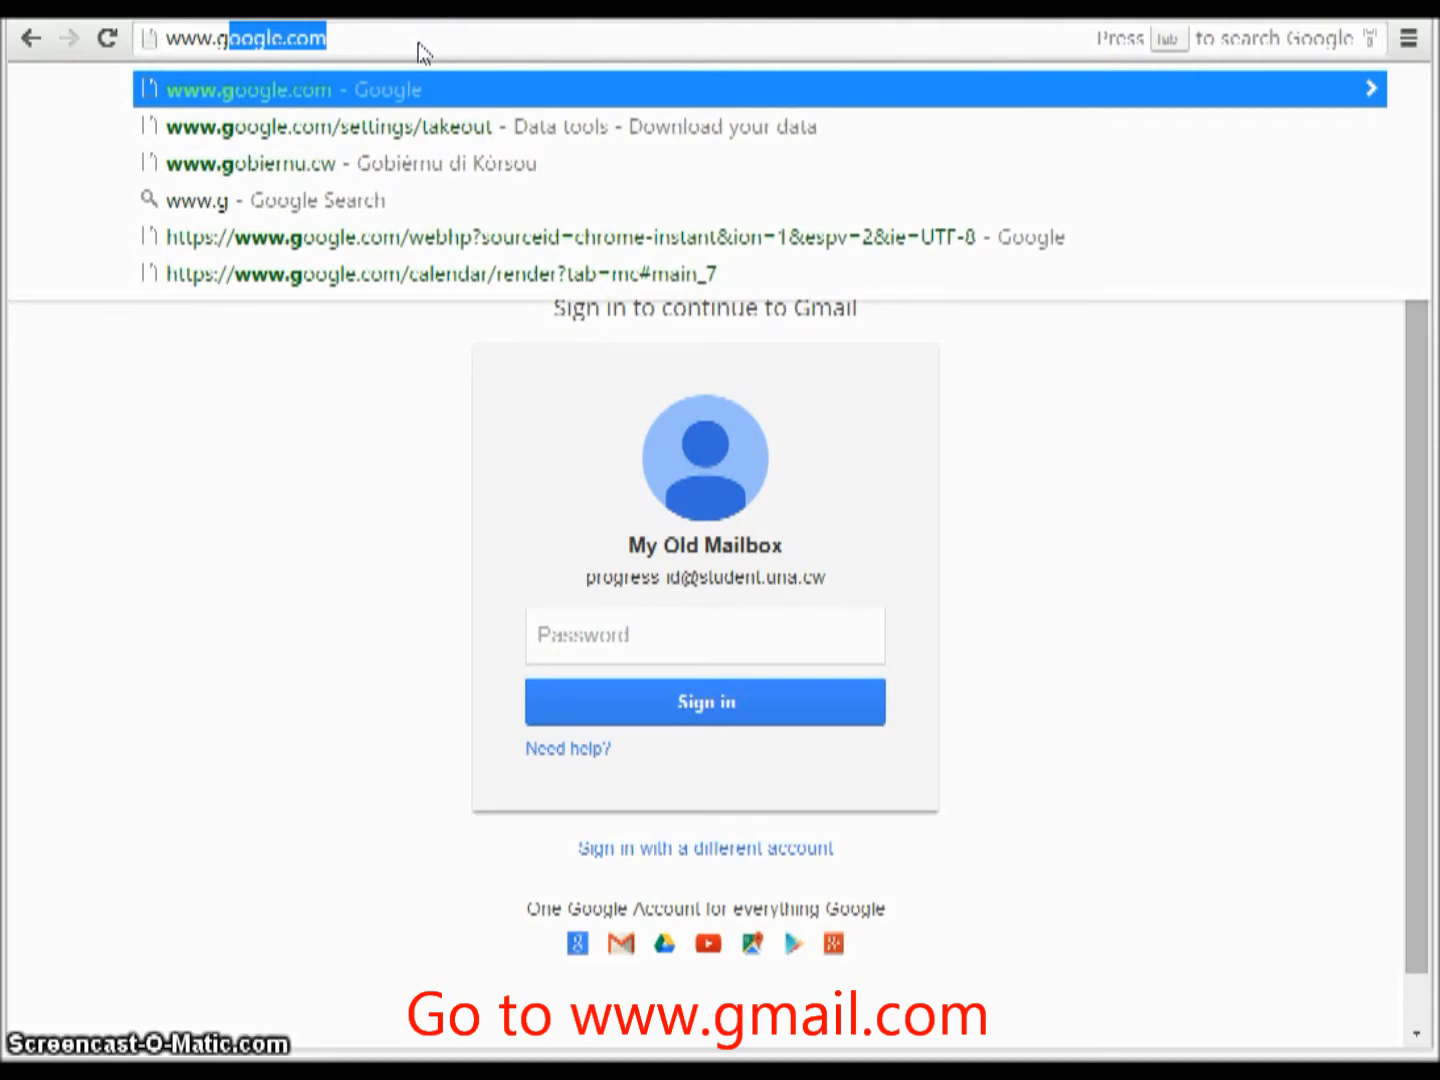
{"action": "type", "text": "mail.com"}
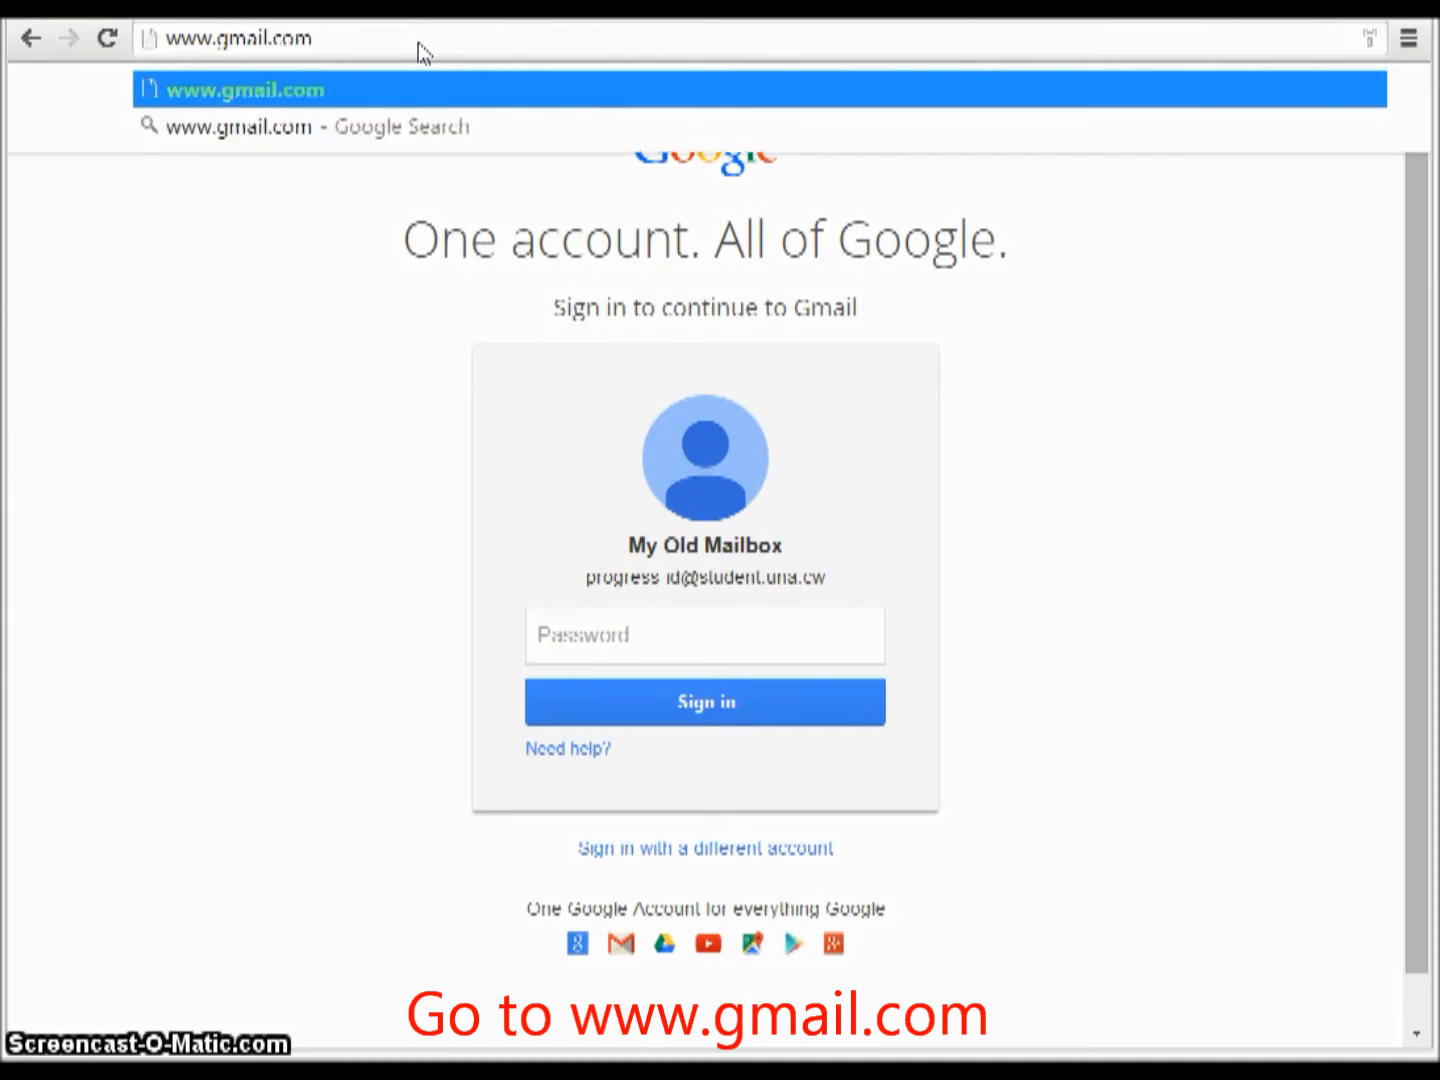
{"action": "key", "text": "Return"}
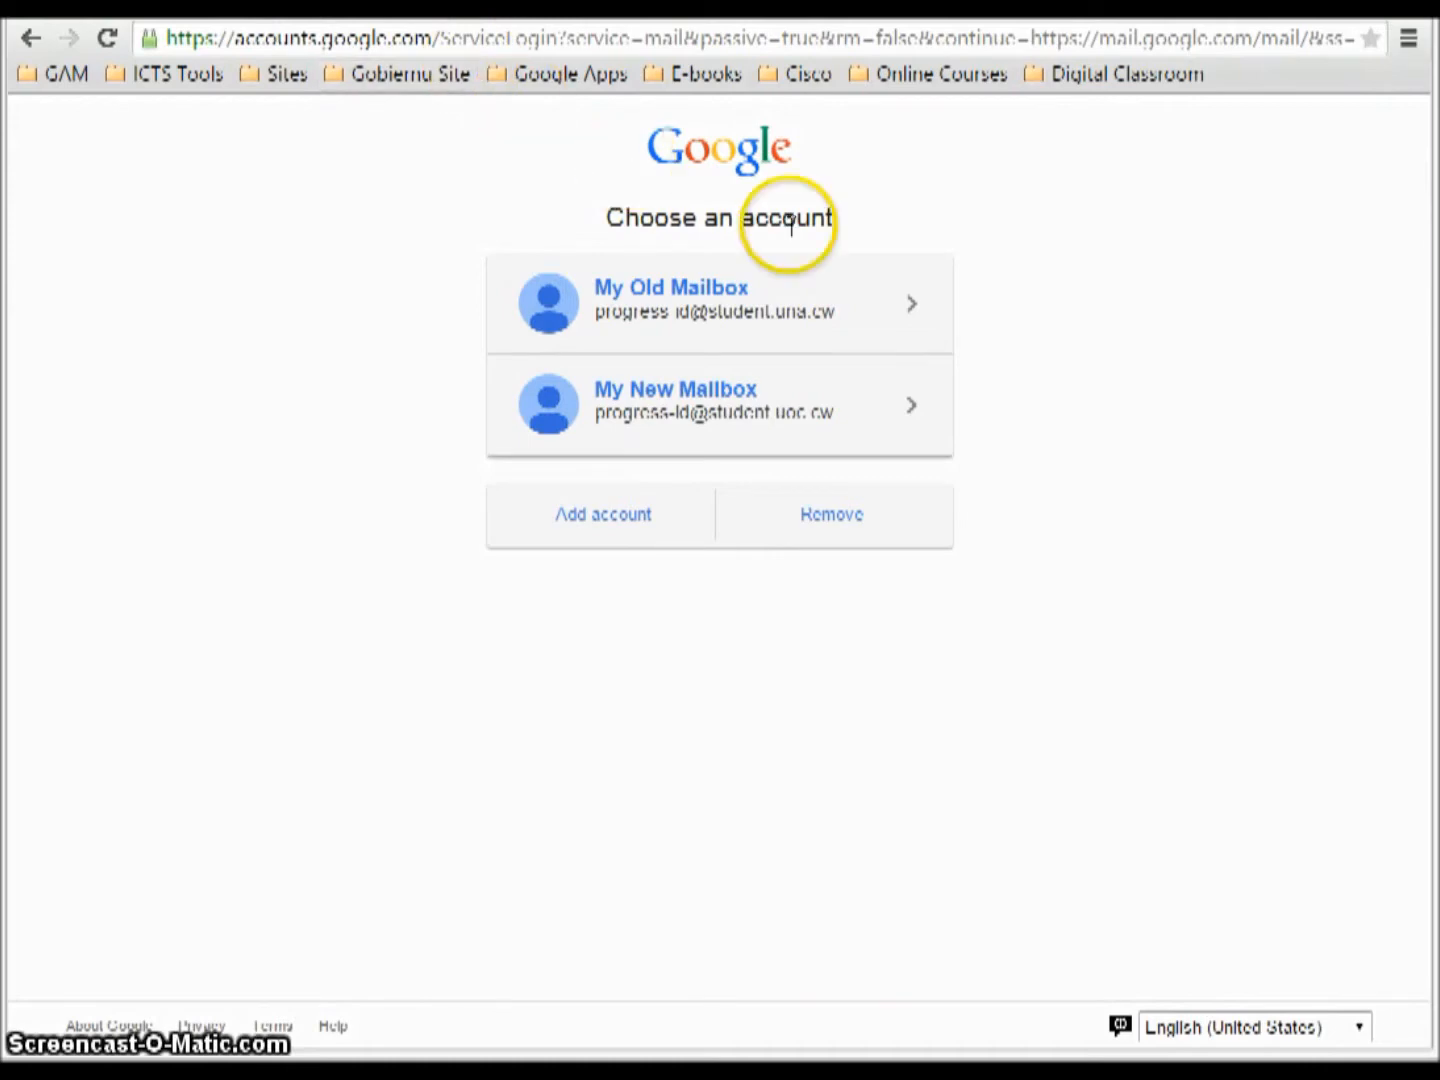
Sign in to My Old Mailbox with its password, reaching the inbox of 3 Gmail Team messages.
{"action": "left_click", "coordinate": [698, 312]}
{"action": "left_click", "coordinate": [650, 518]}
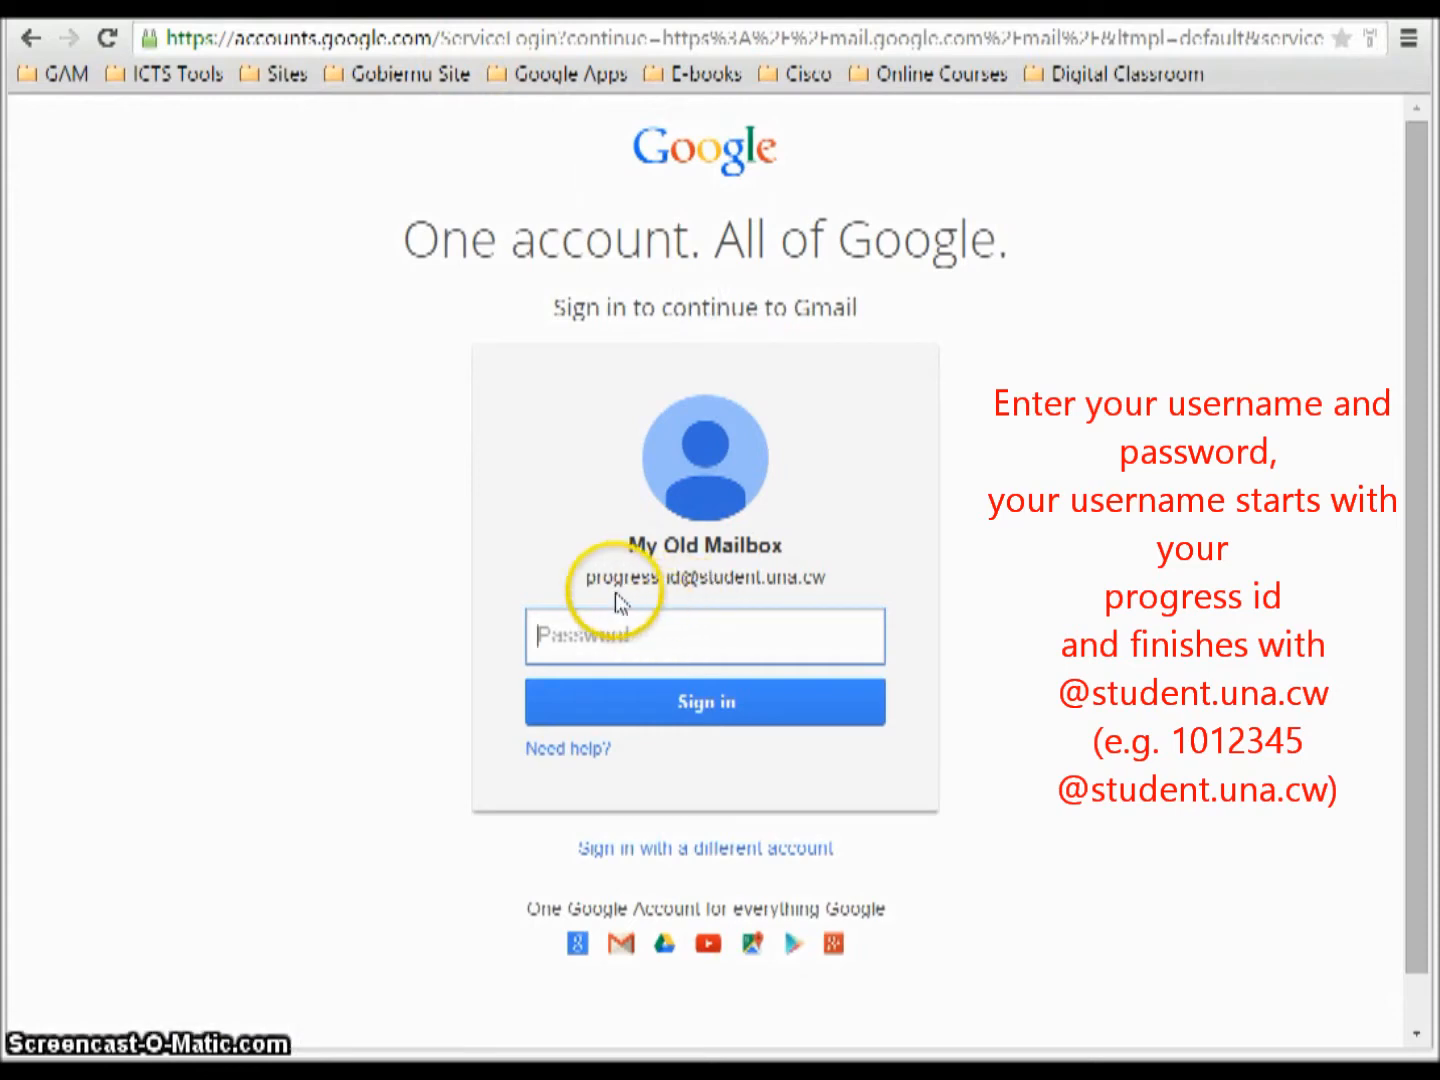
{"action": "left_click_drag", "start_coordinate": [586, 580], "coordinate": [824, 576]}
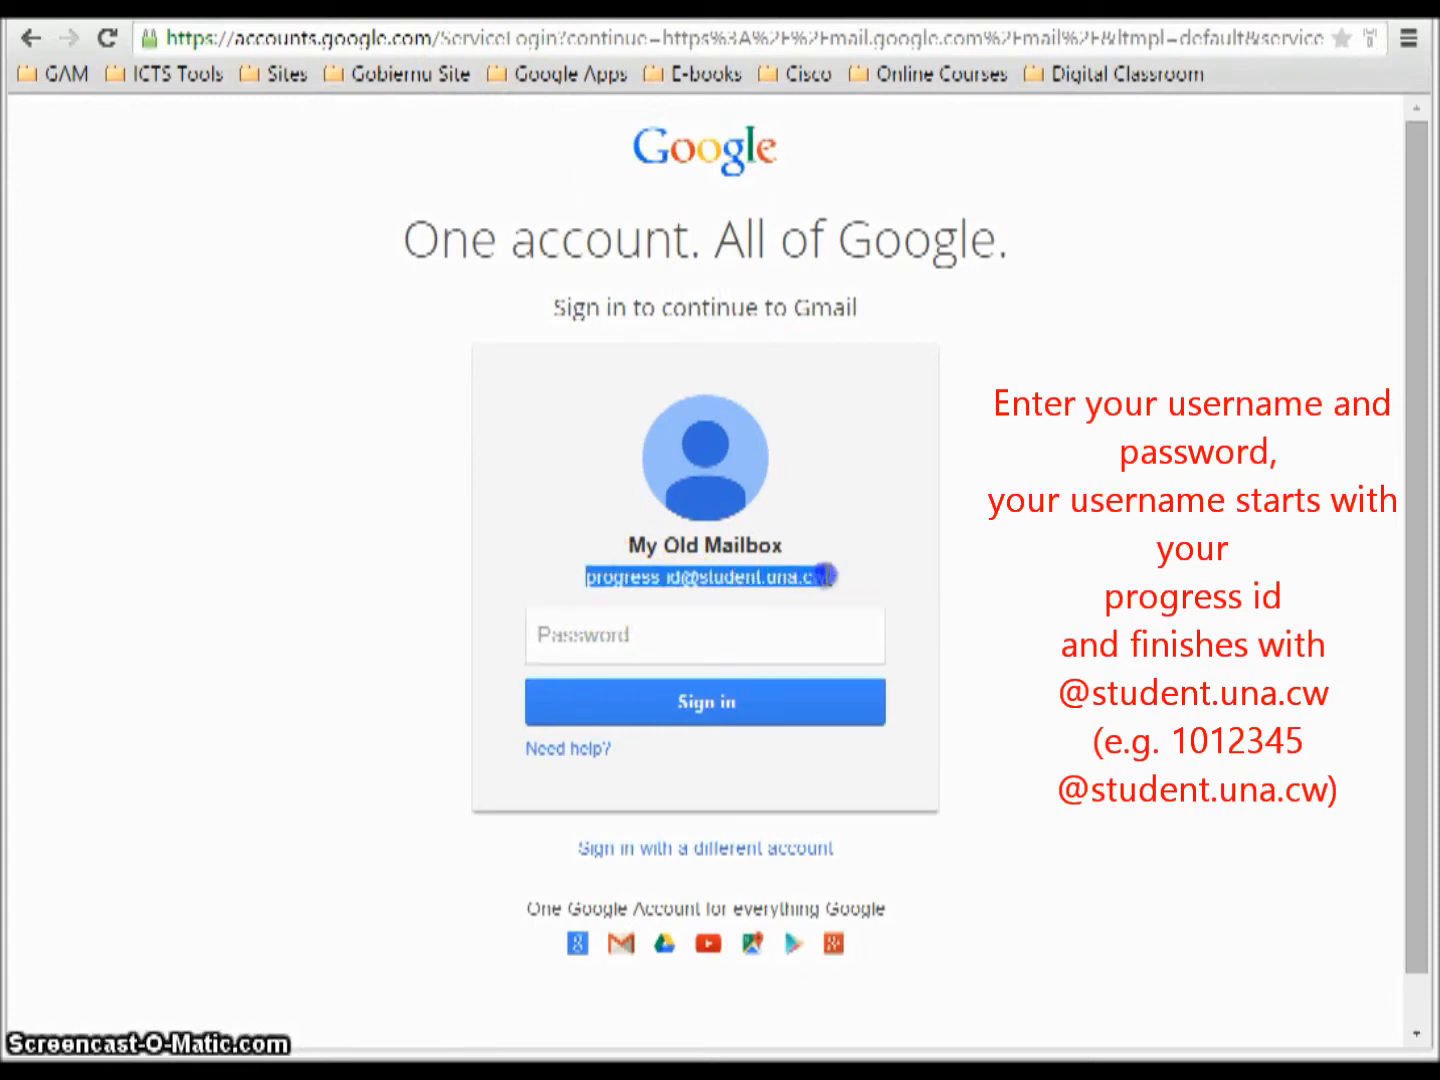
{"action": "left_click", "coordinate": [698, 630]}
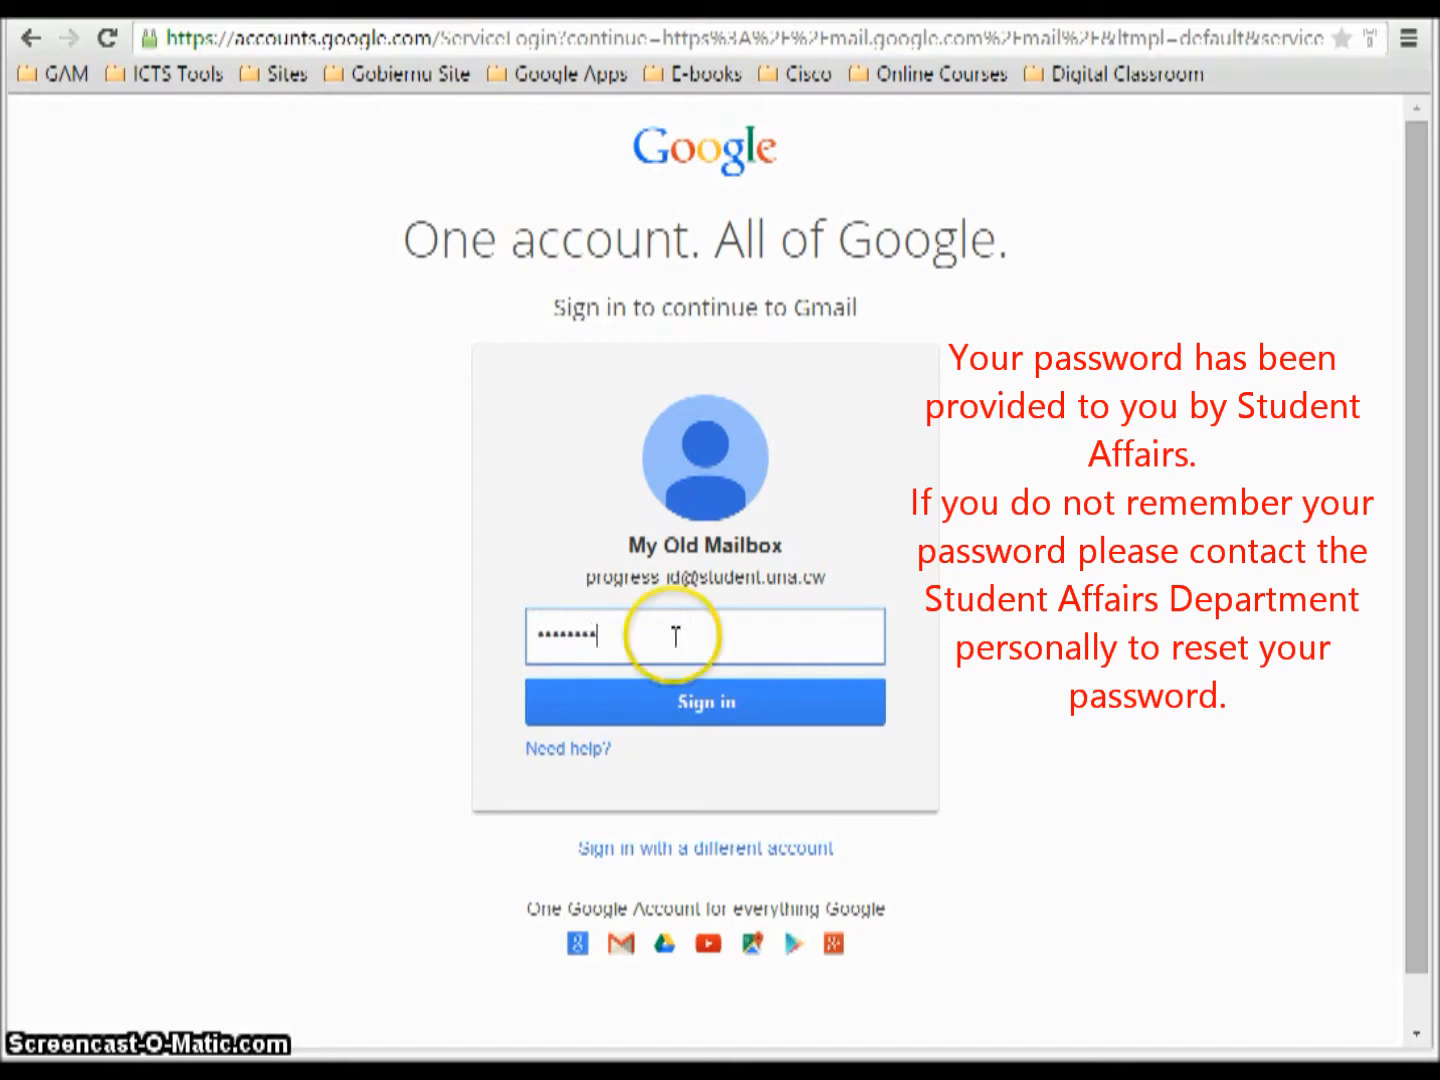
{"action": "left_click", "coordinate": [707, 707]}
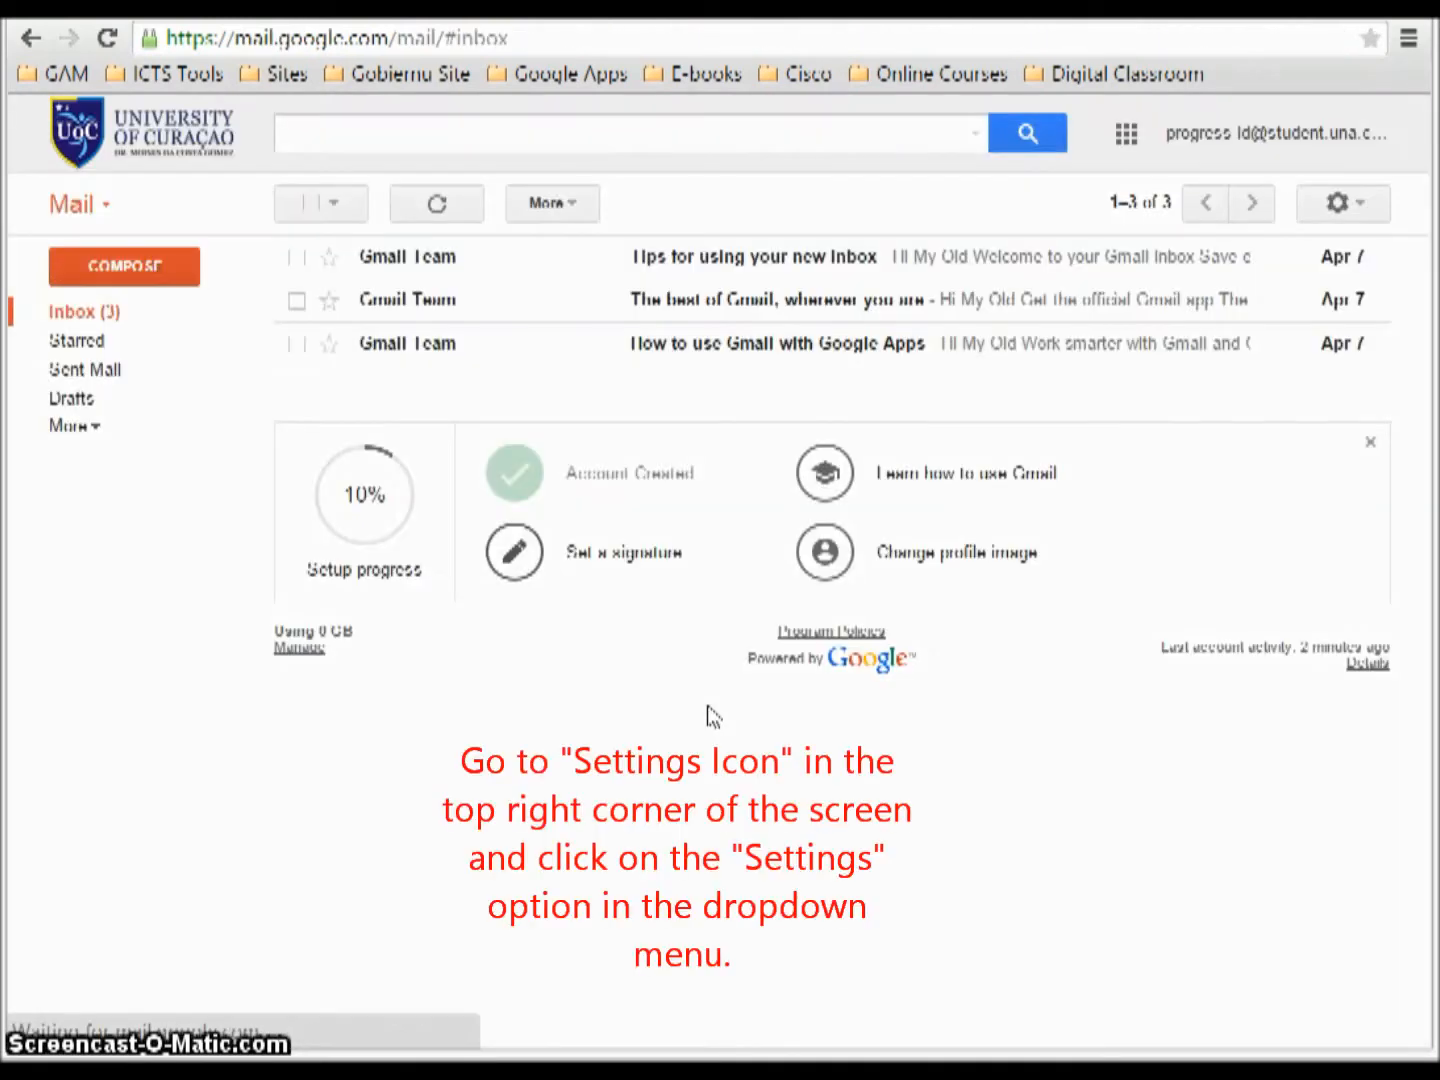
Enable POP for all mail, including already-downloaded mail, under Forwarding and POP/IMAP, and save.
{"action": "left_click", "coordinate": [1364, 204]}
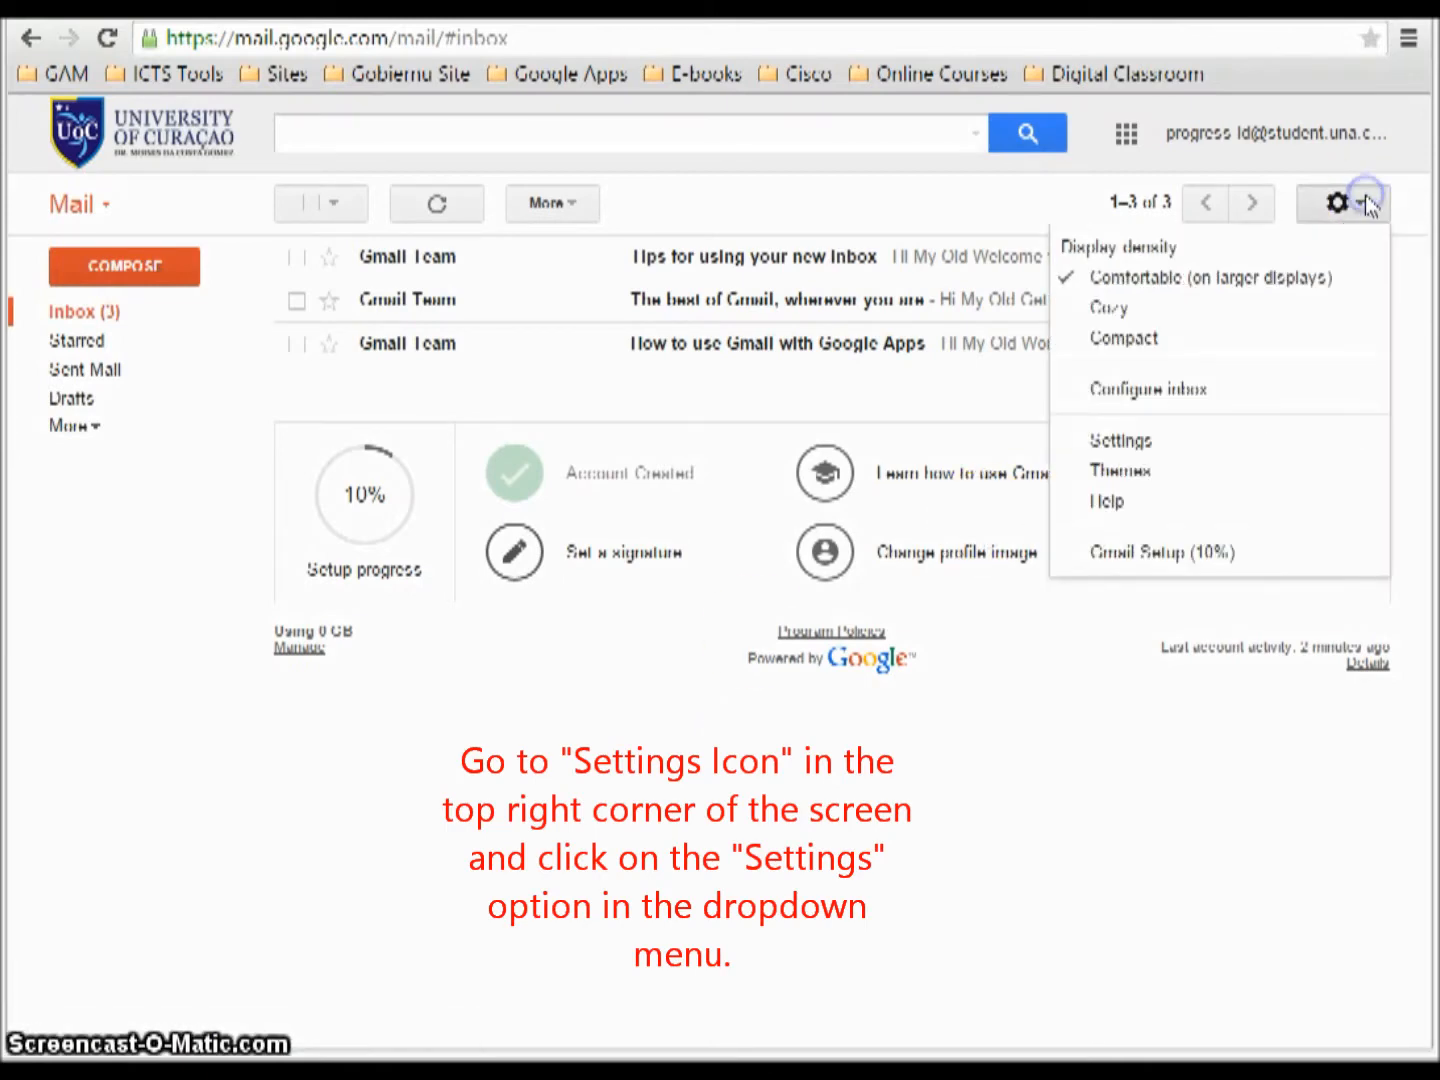
{"action": "left_click", "coordinate": [1137, 447]}
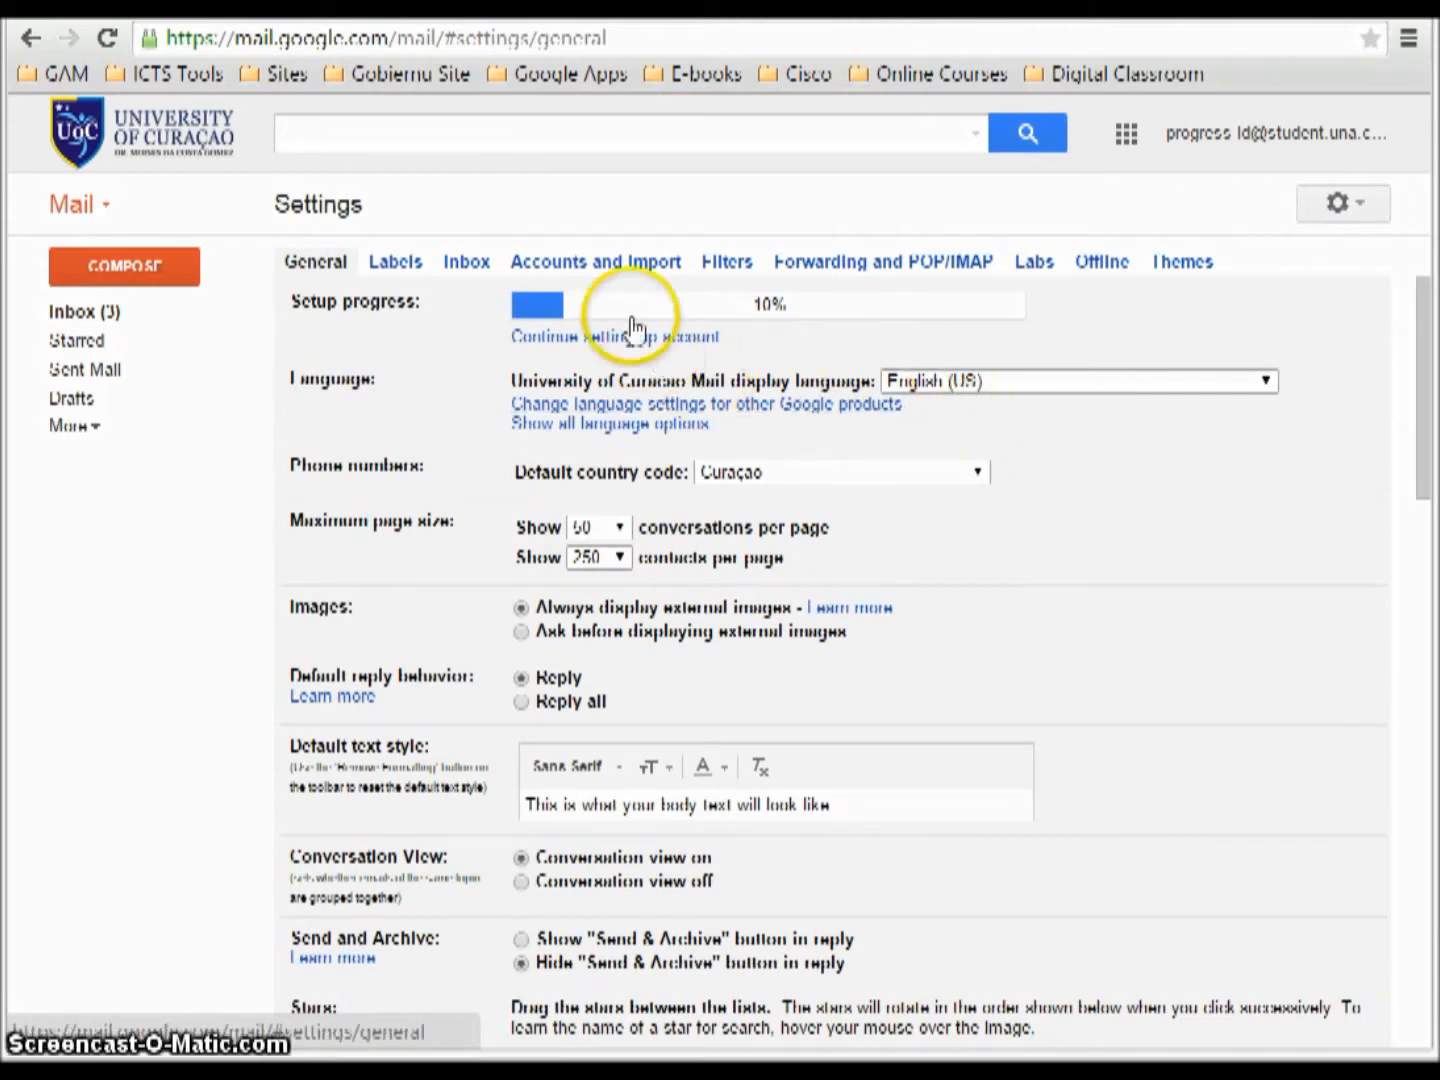
{"action": "left_click", "coordinate": [622, 266]}
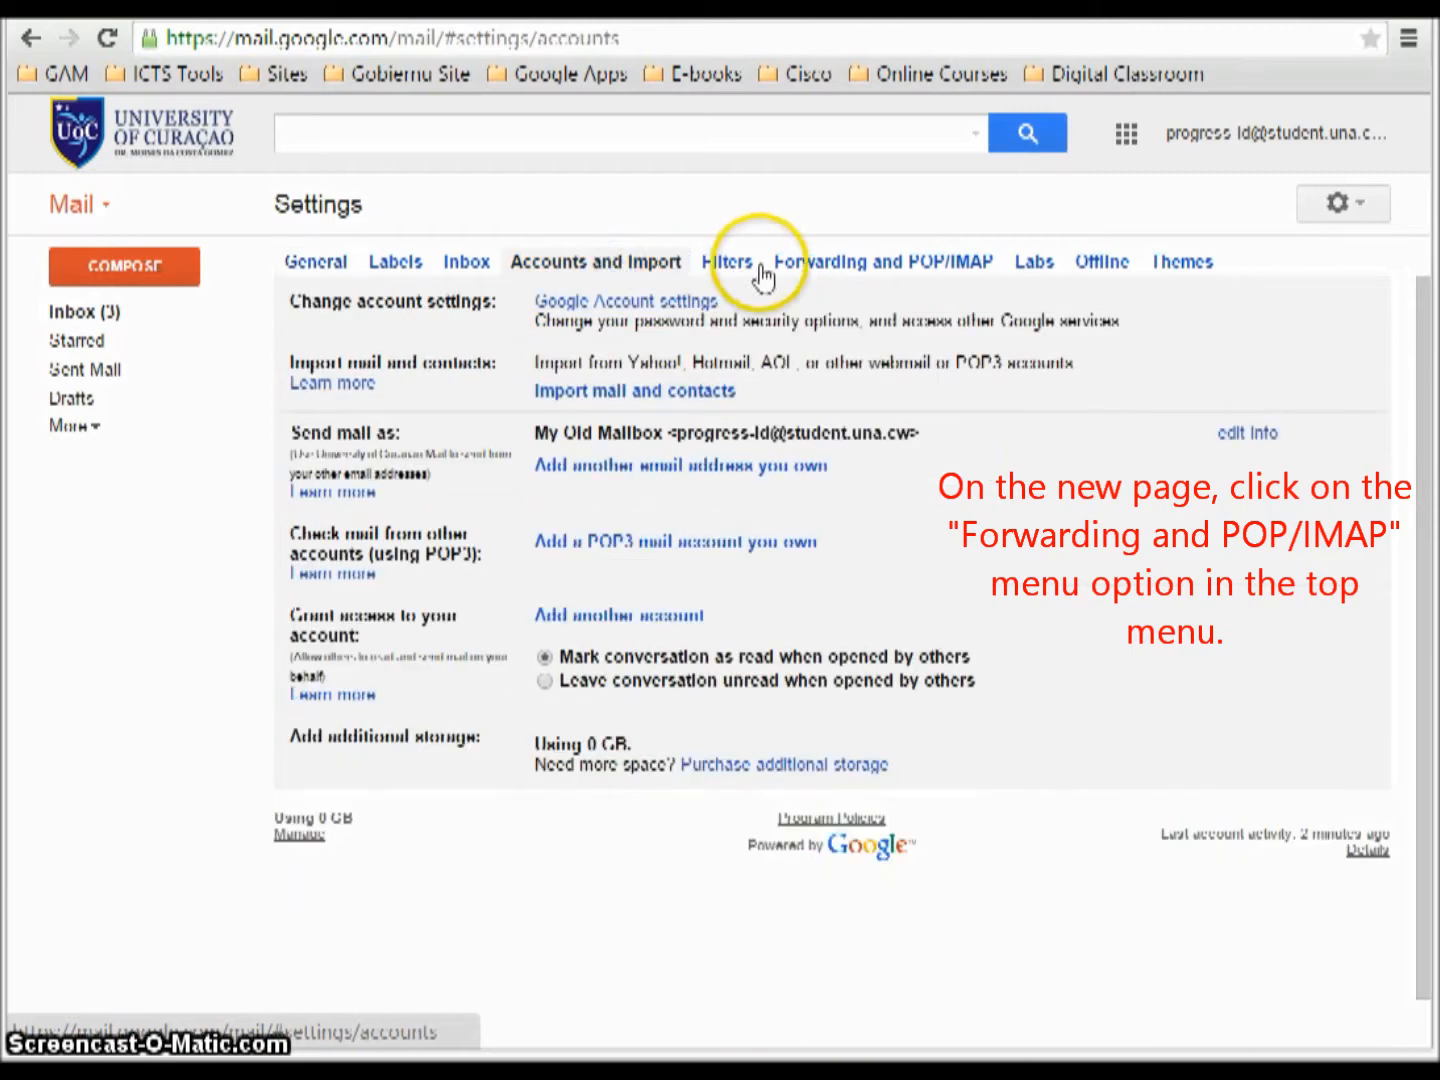
{"action": "left_click", "coordinate": [857, 264]}
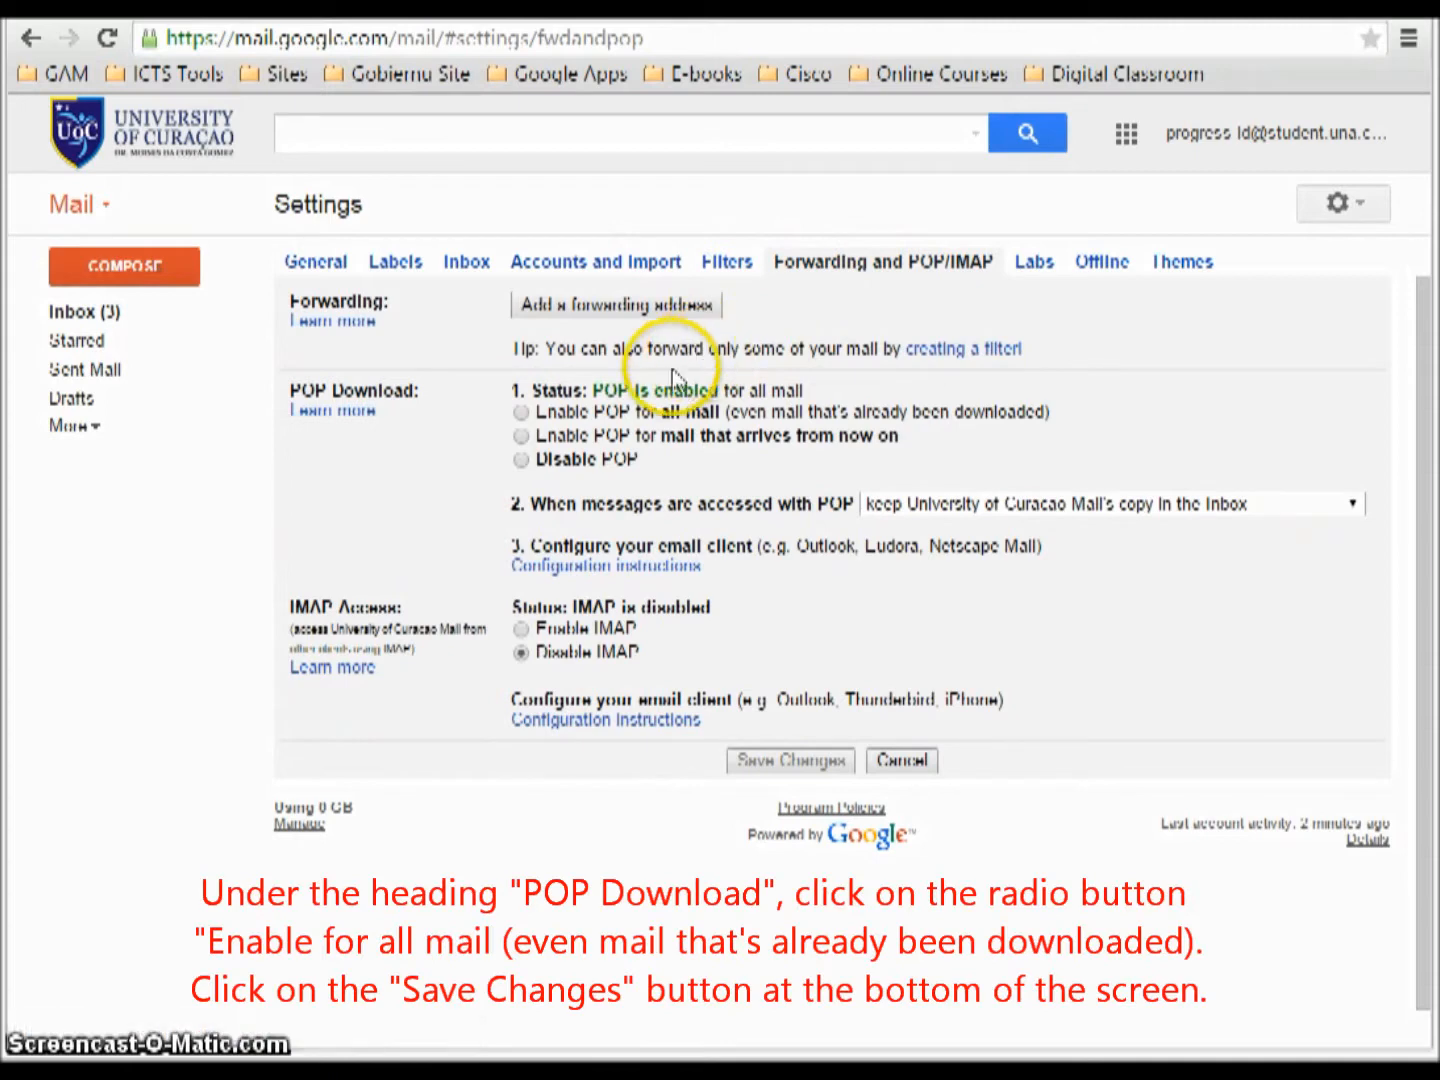
{"action": "left_click", "coordinate": [521, 411]}
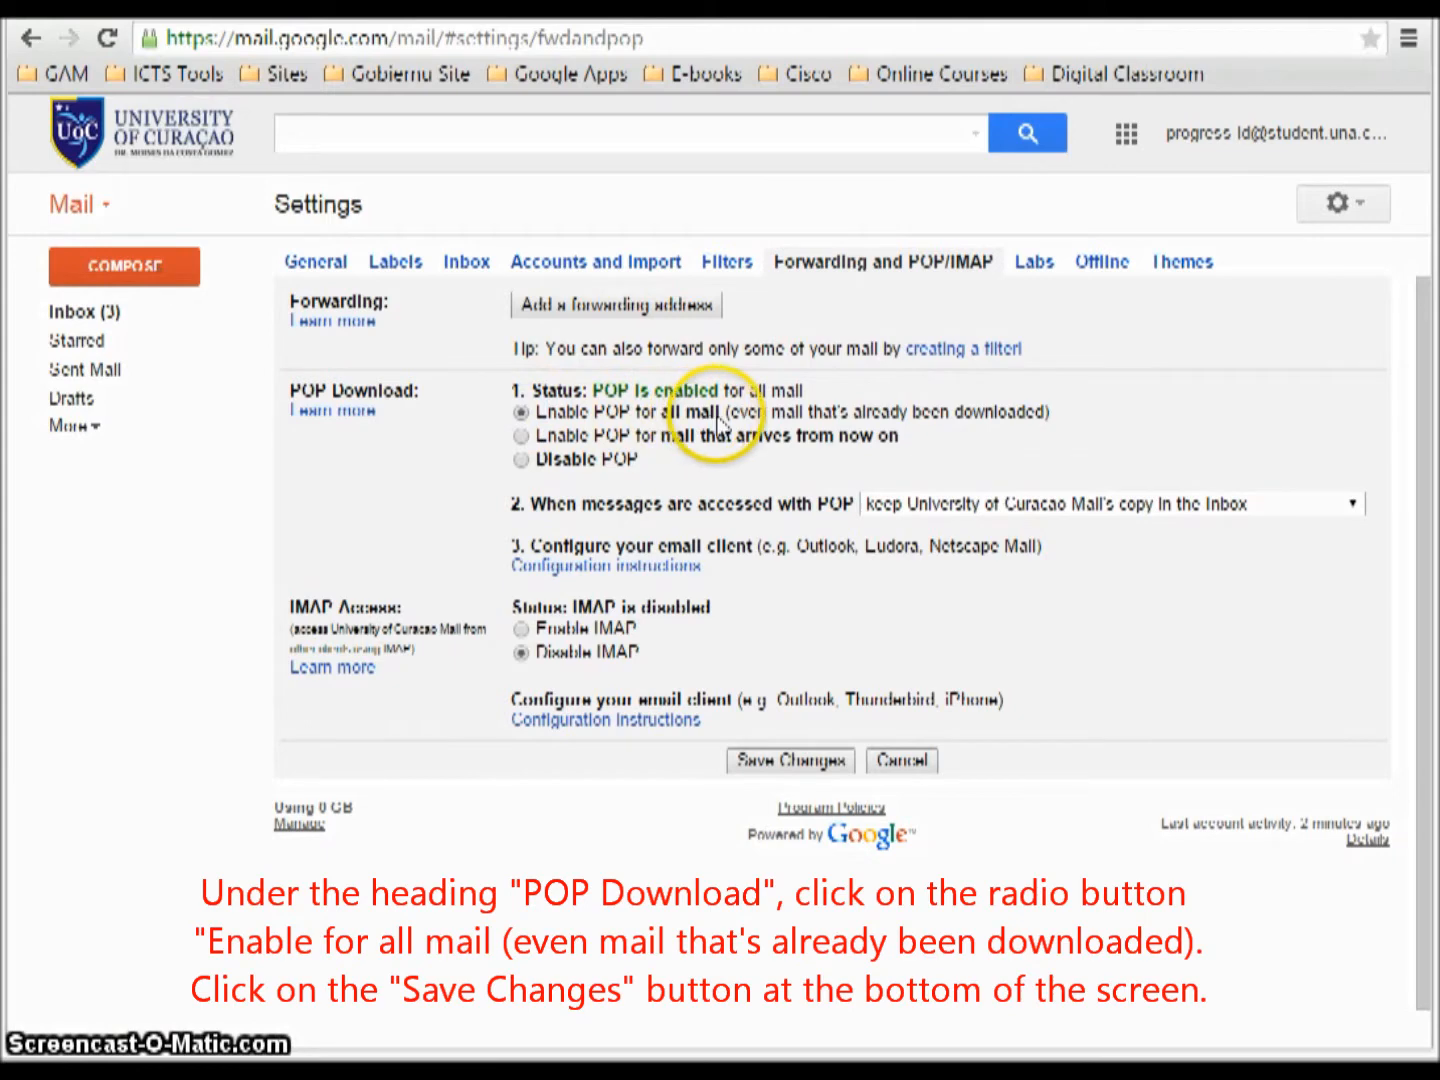
{"action": "left_click", "coordinate": [800, 766]}
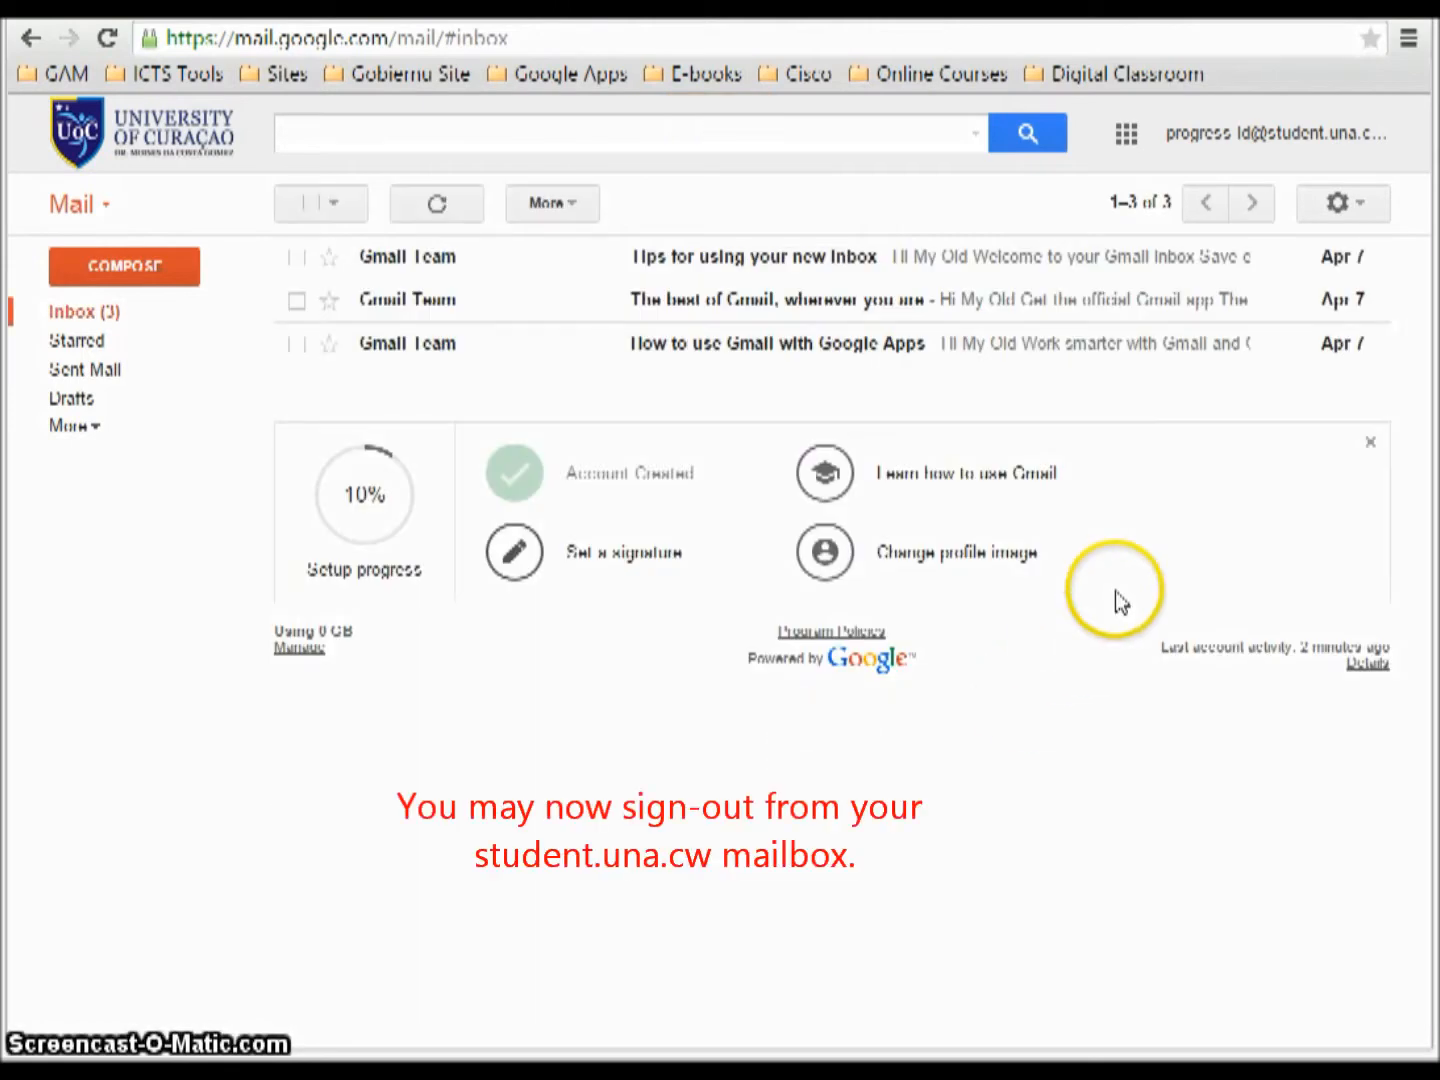
Sign out of the old mailbox and sign in to My New Mailbox with its password.
{"action": "left_click", "coordinate": [1378, 146]}
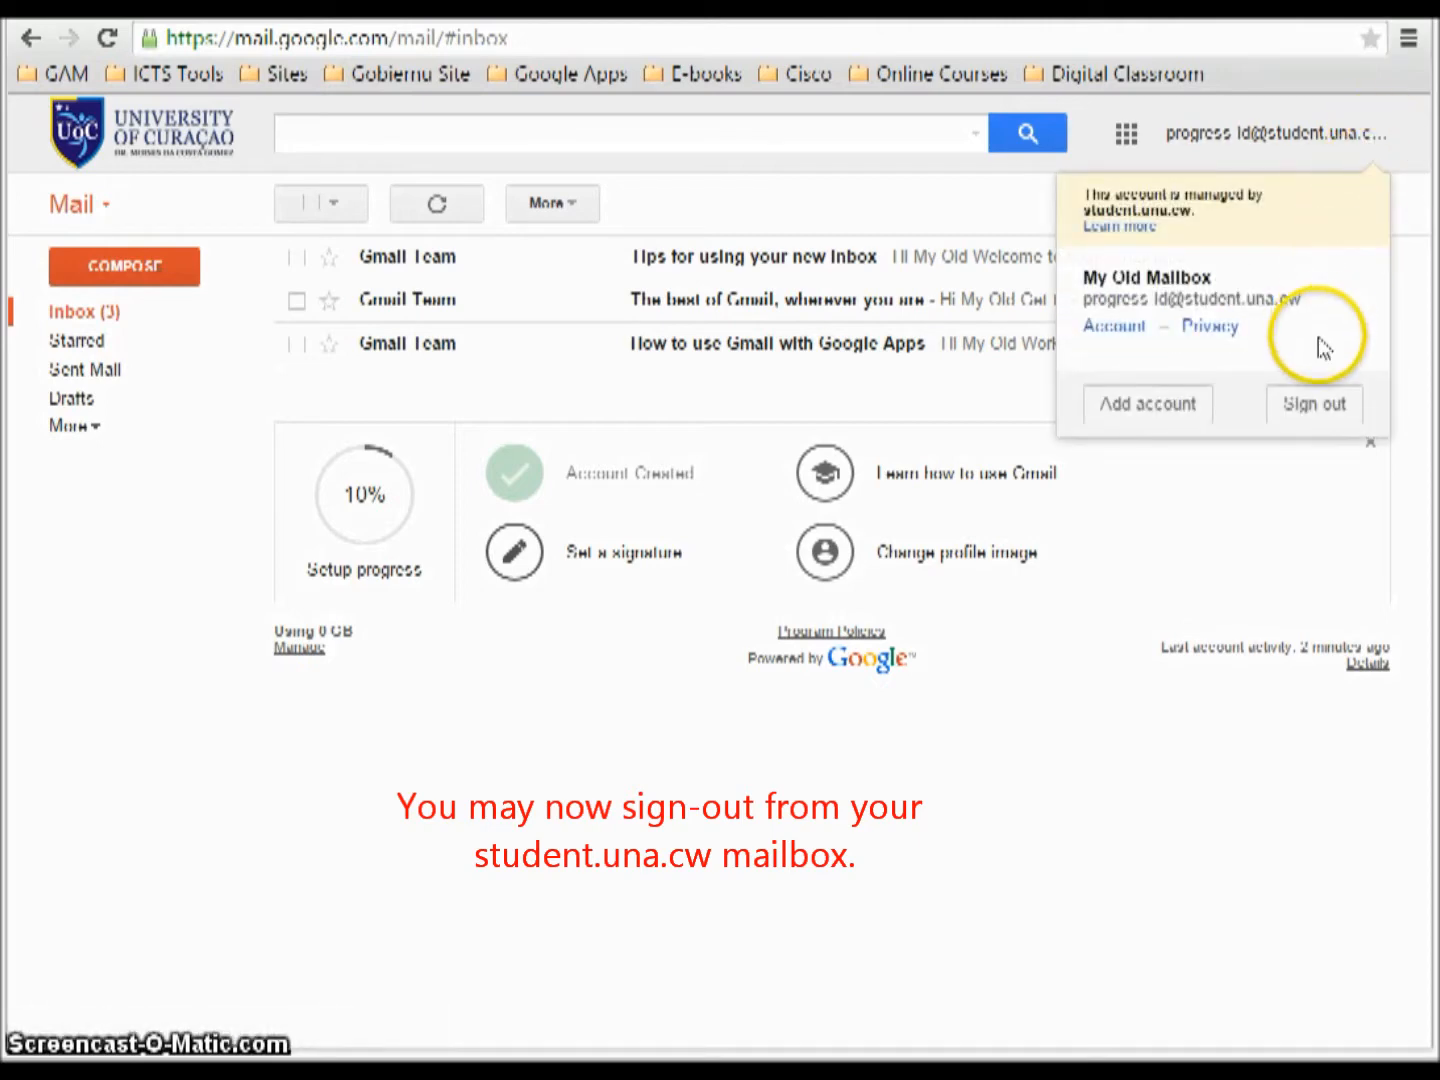
{"action": "left_click", "coordinate": [1312, 408]}
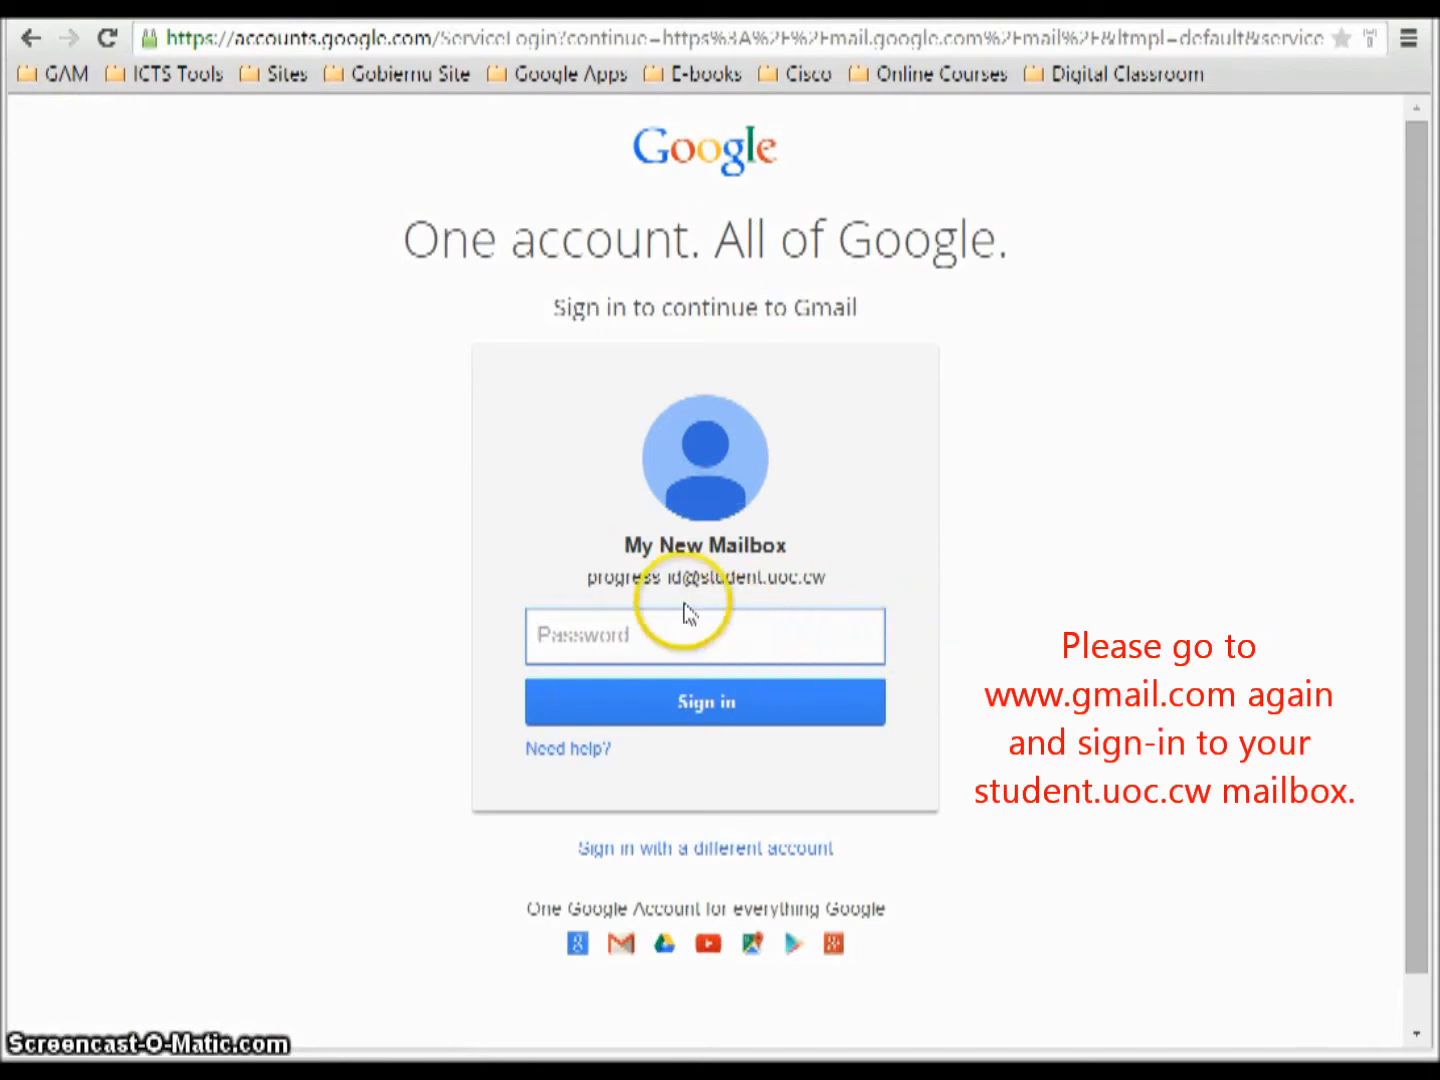
{"action": "left_click", "coordinate": [585, 579]}
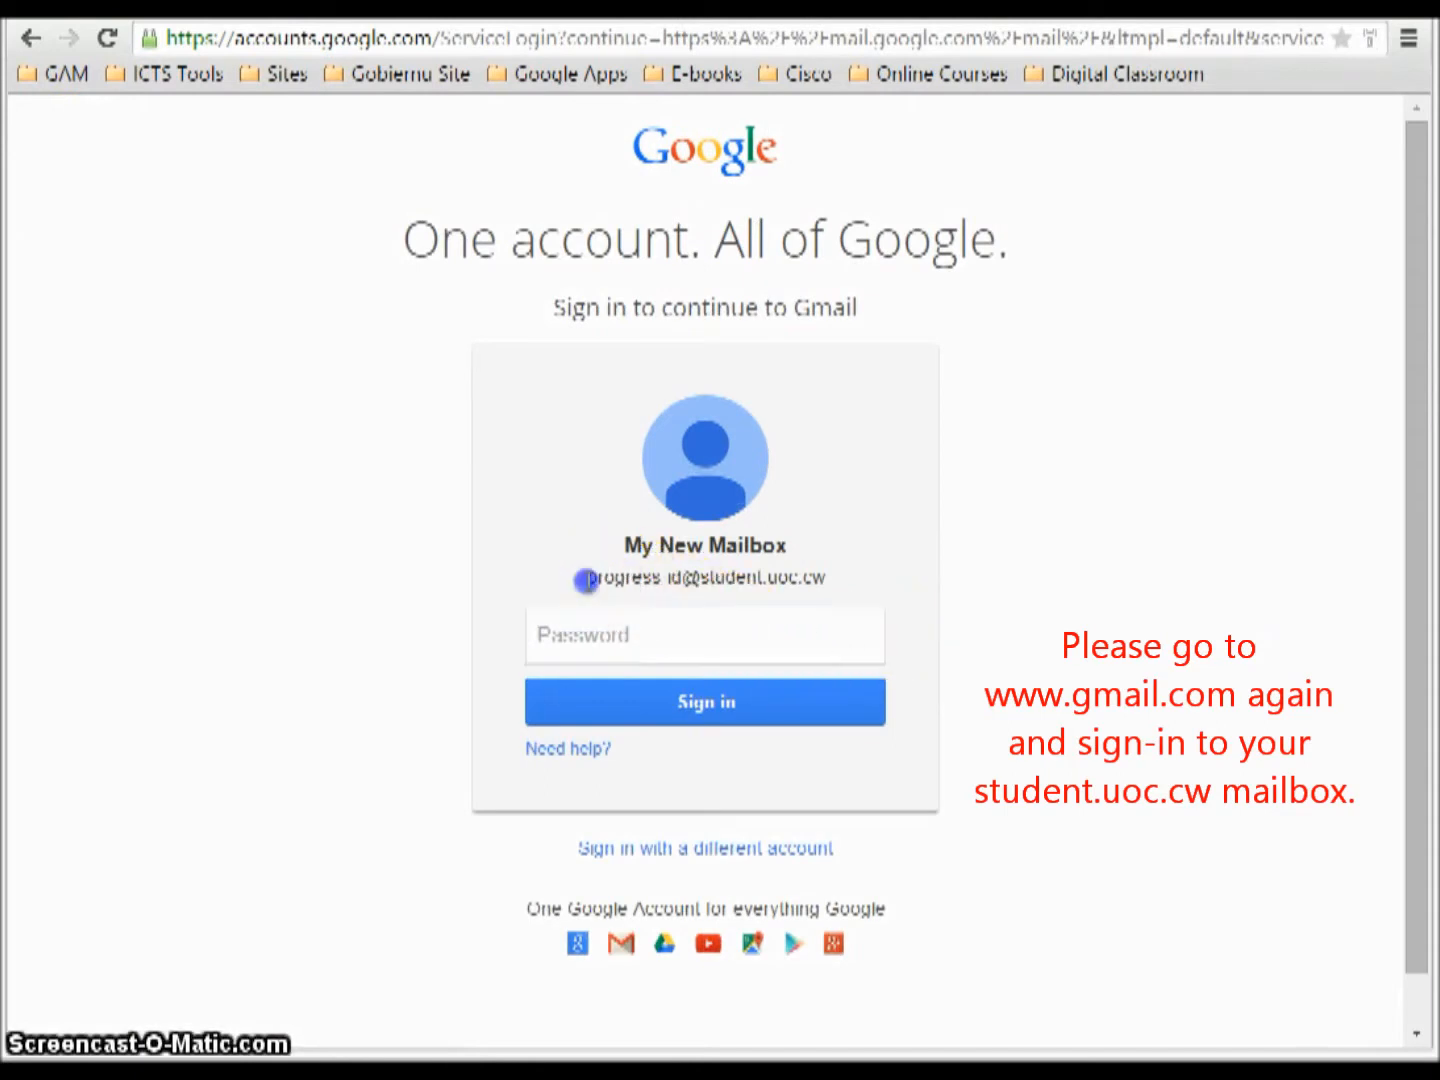
{"action": "left_click_drag", "start_coordinate": [607, 580], "coordinate": [803, 580]}
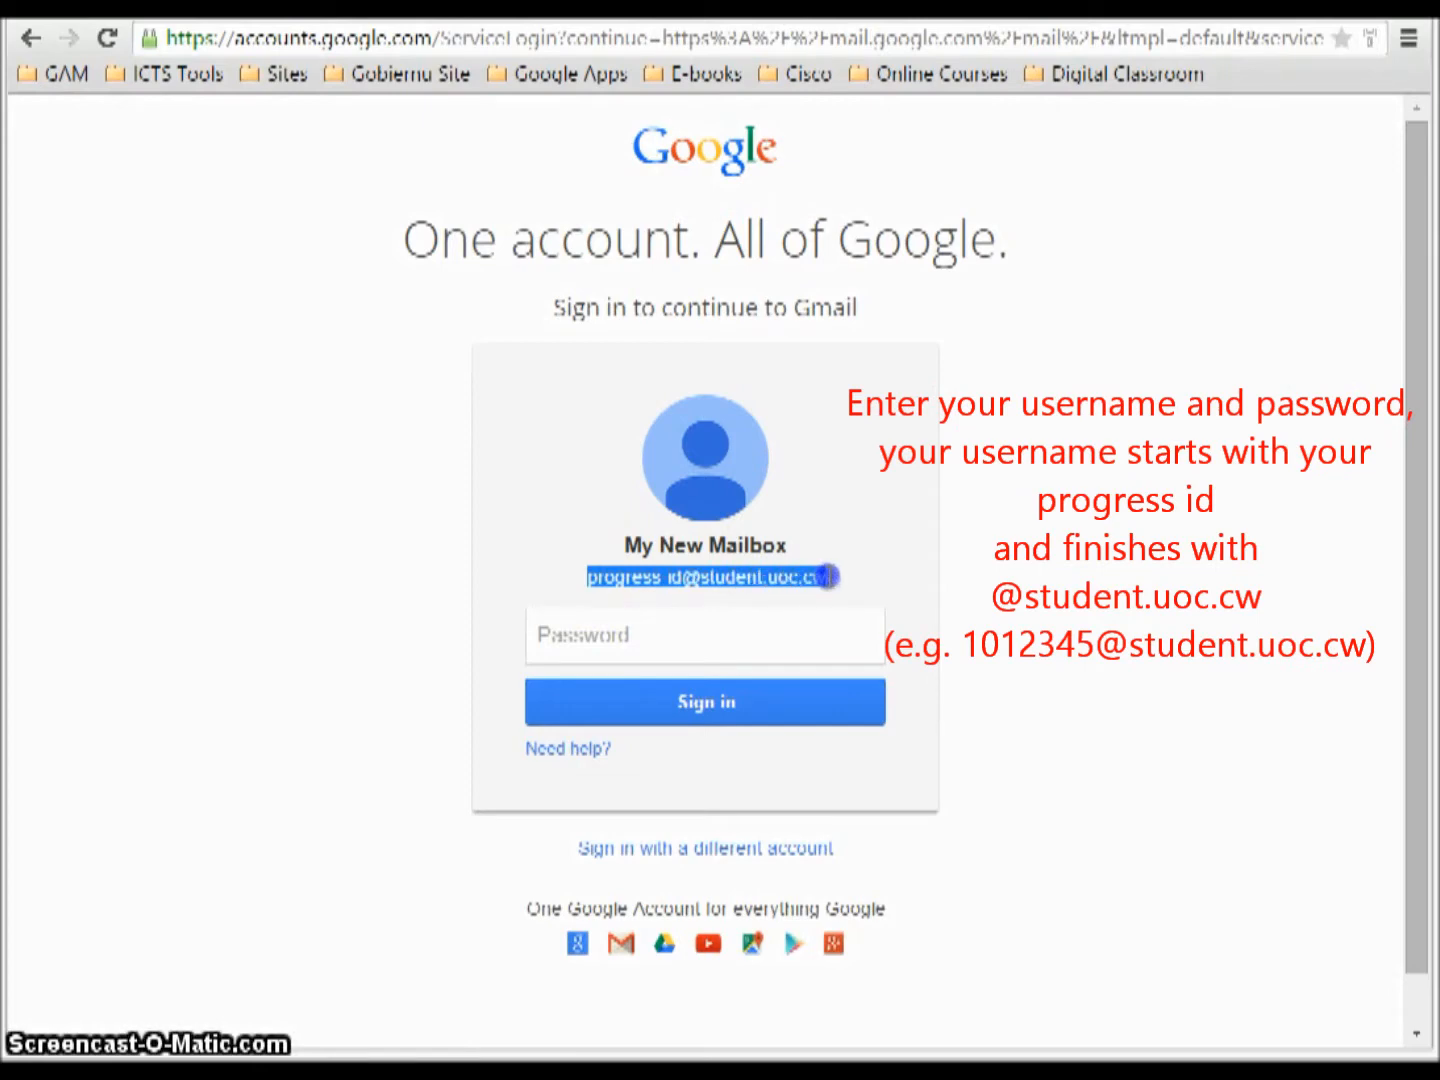
{"action": "left_click", "coordinate": [849, 589]}
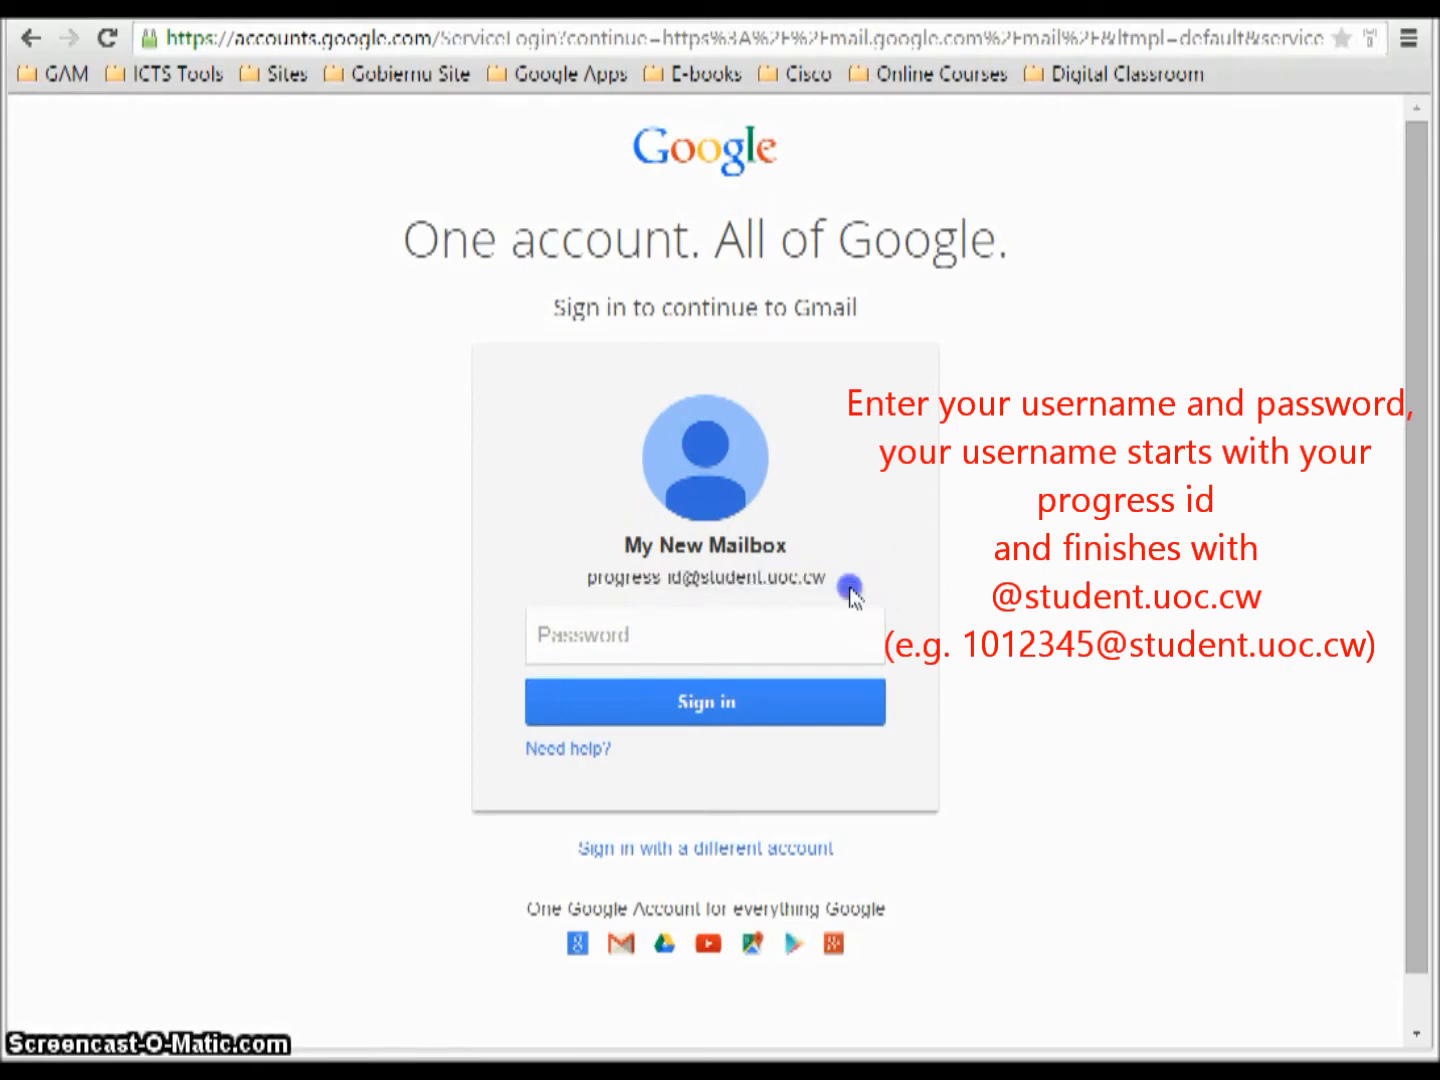
{"action": "left_click", "coordinate": [770, 578]}
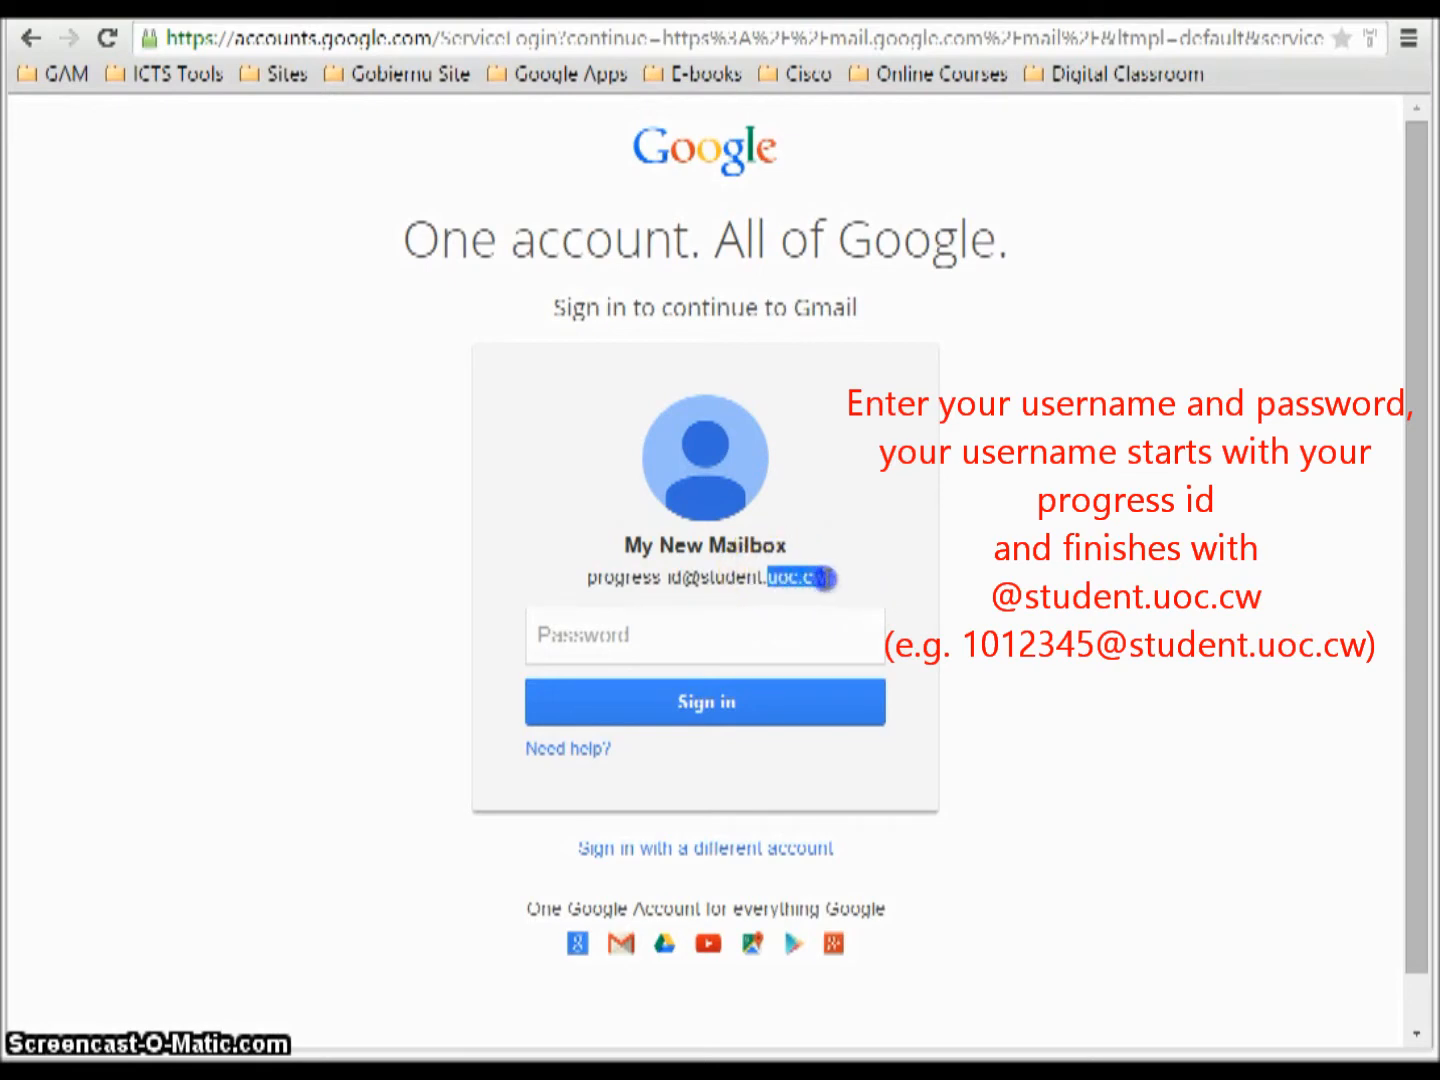
{"action": "left_click", "coordinate": [715, 635]}
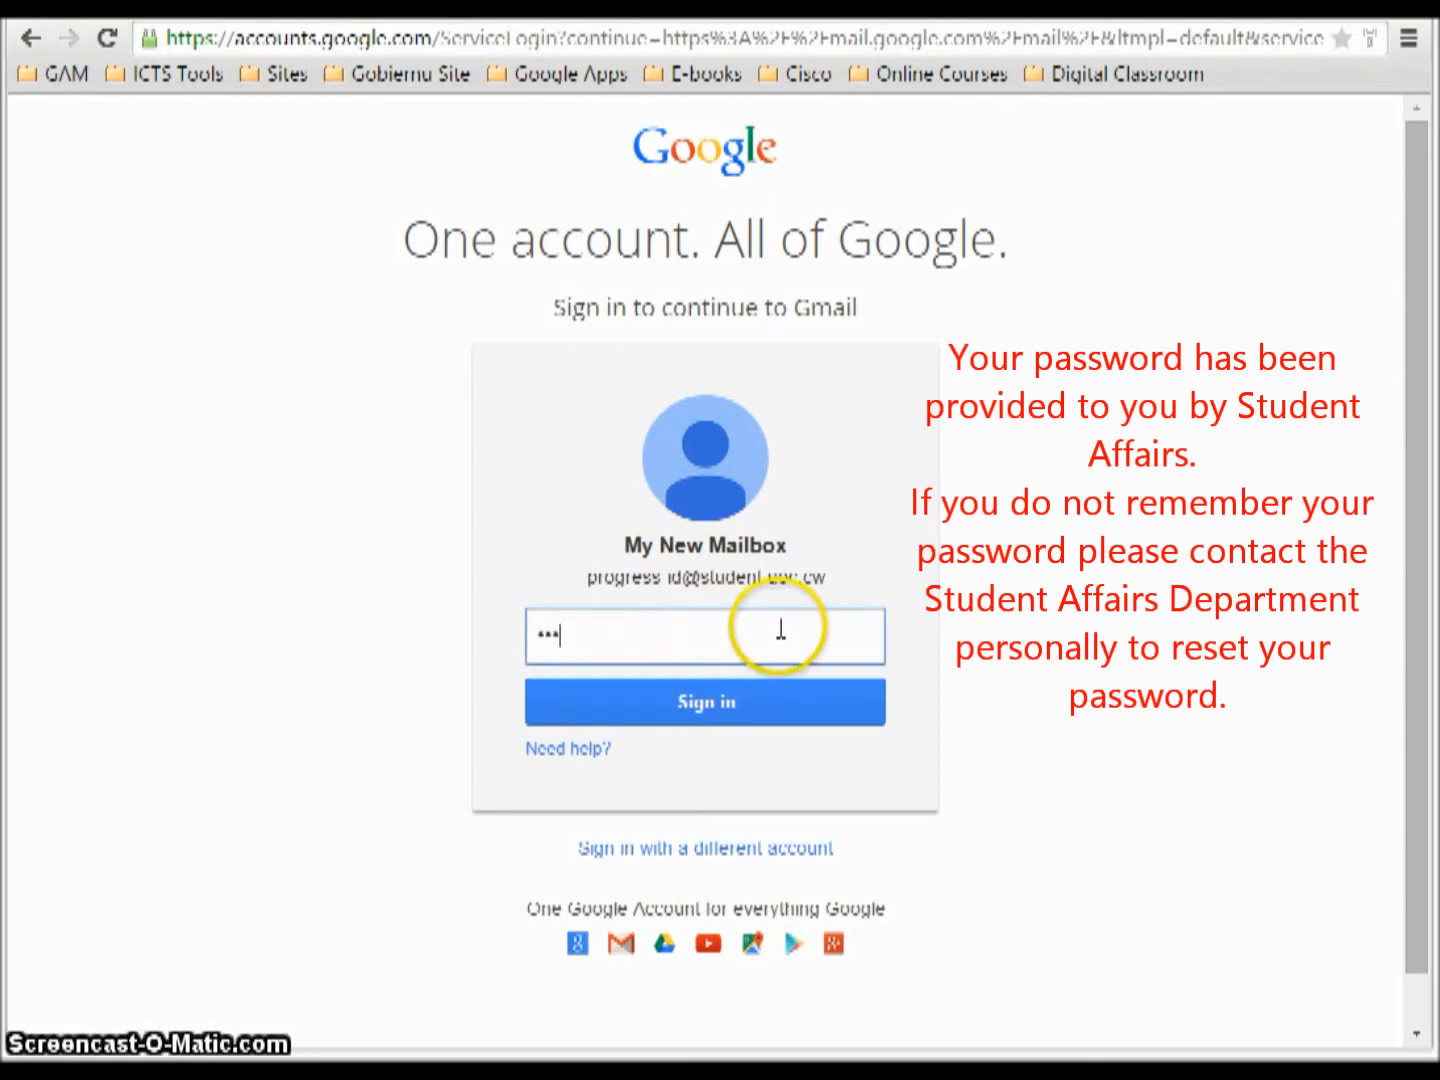
{"action": "type", "text": "••••••••"}
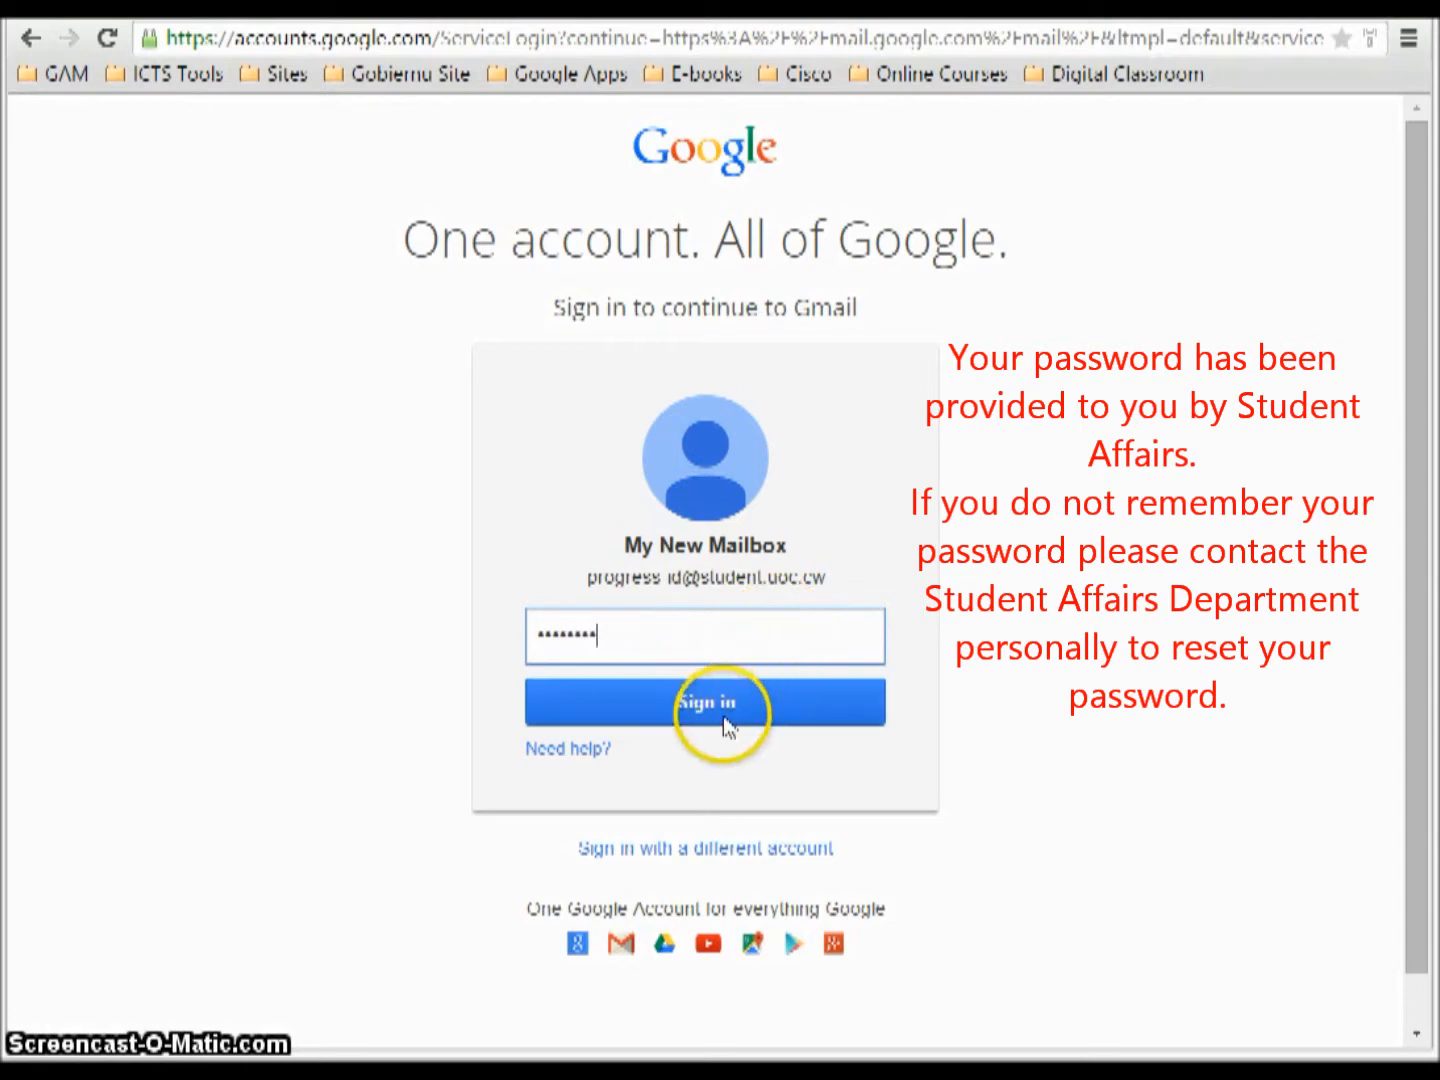
{"action": "left_click", "coordinate": [724, 722]}
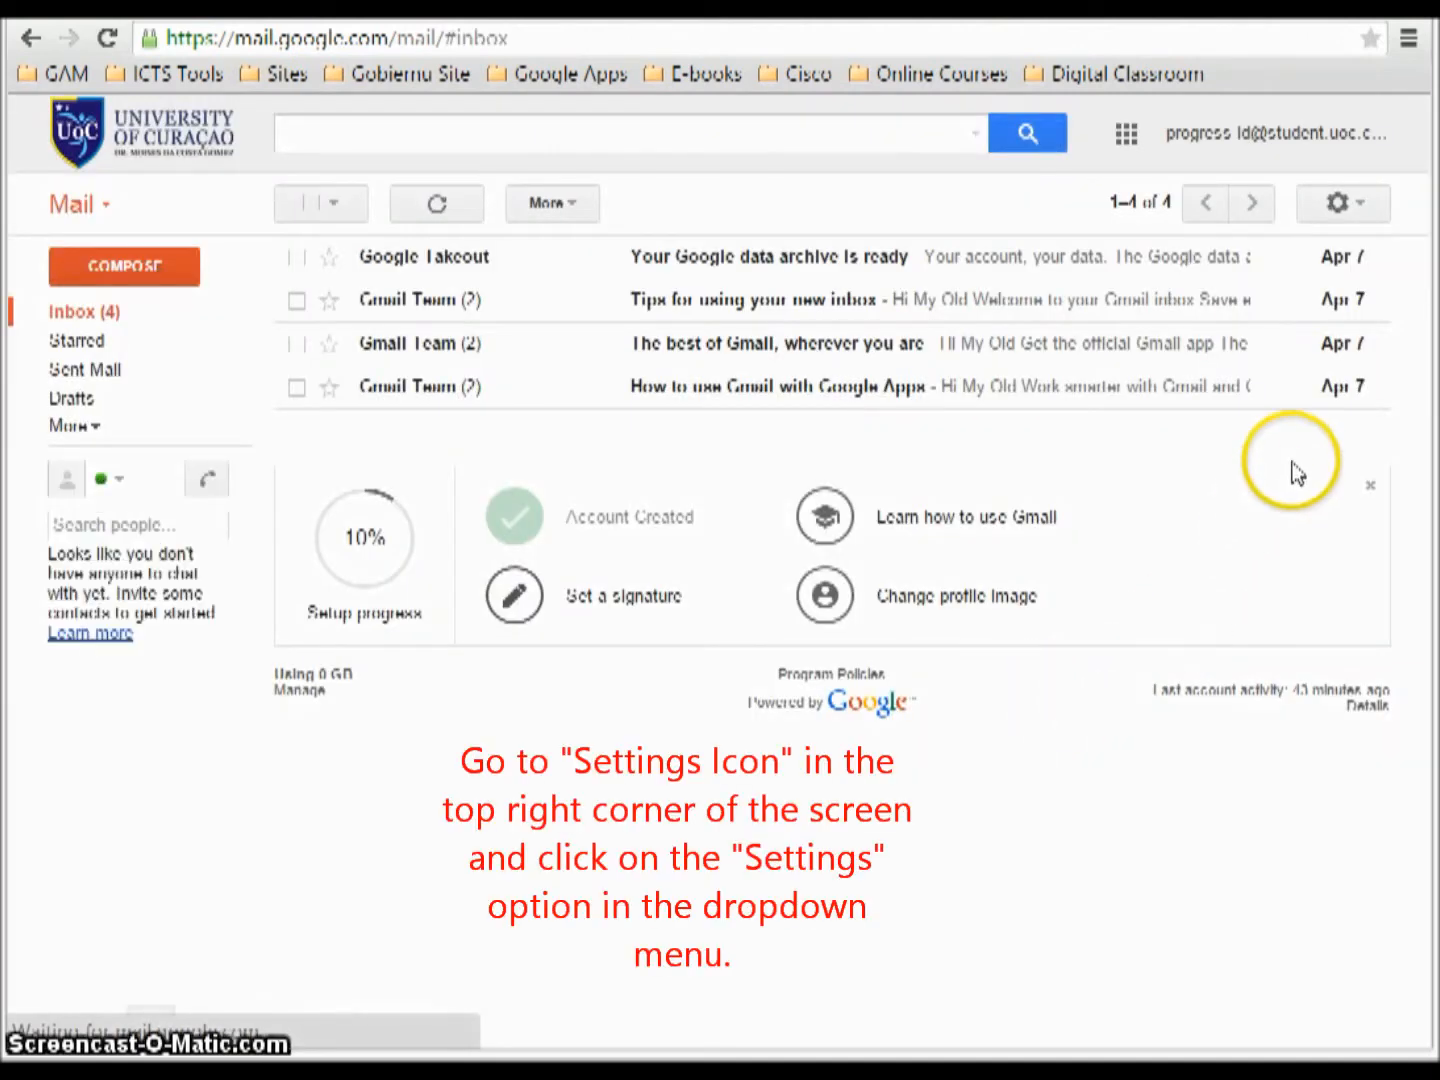
In the new mailbox's Accounts and Import settings, start Import mail and contacts.
{"action": "left_click", "coordinate": [1363, 202]}
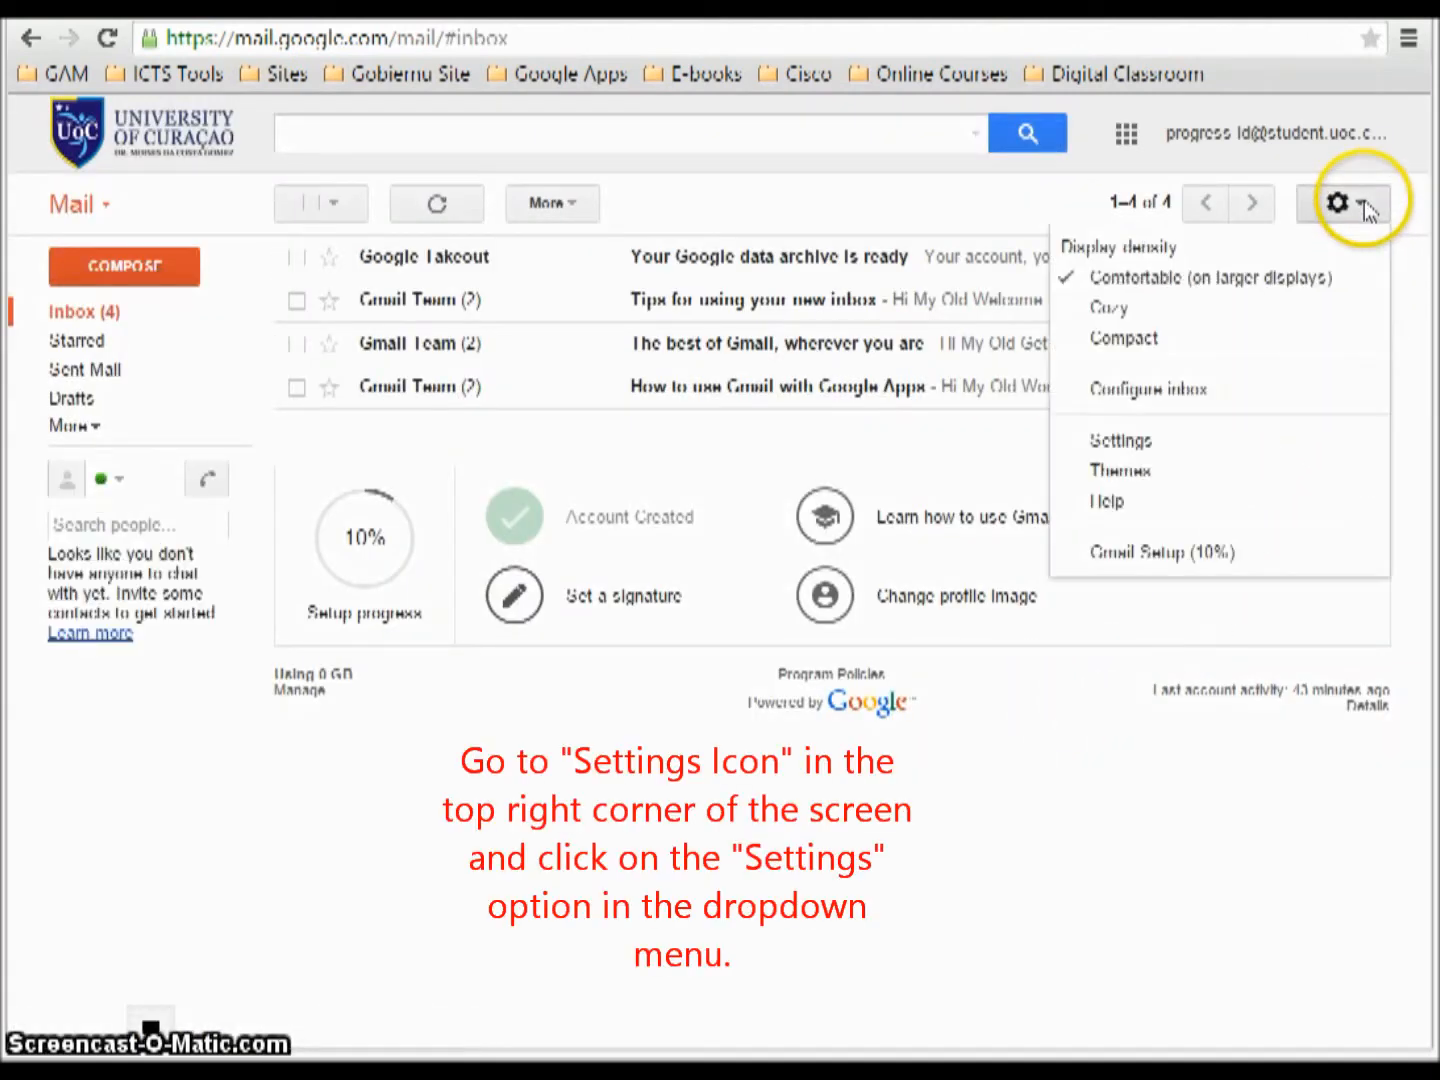
{"action": "left_click", "coordinate": [1127, 448]}
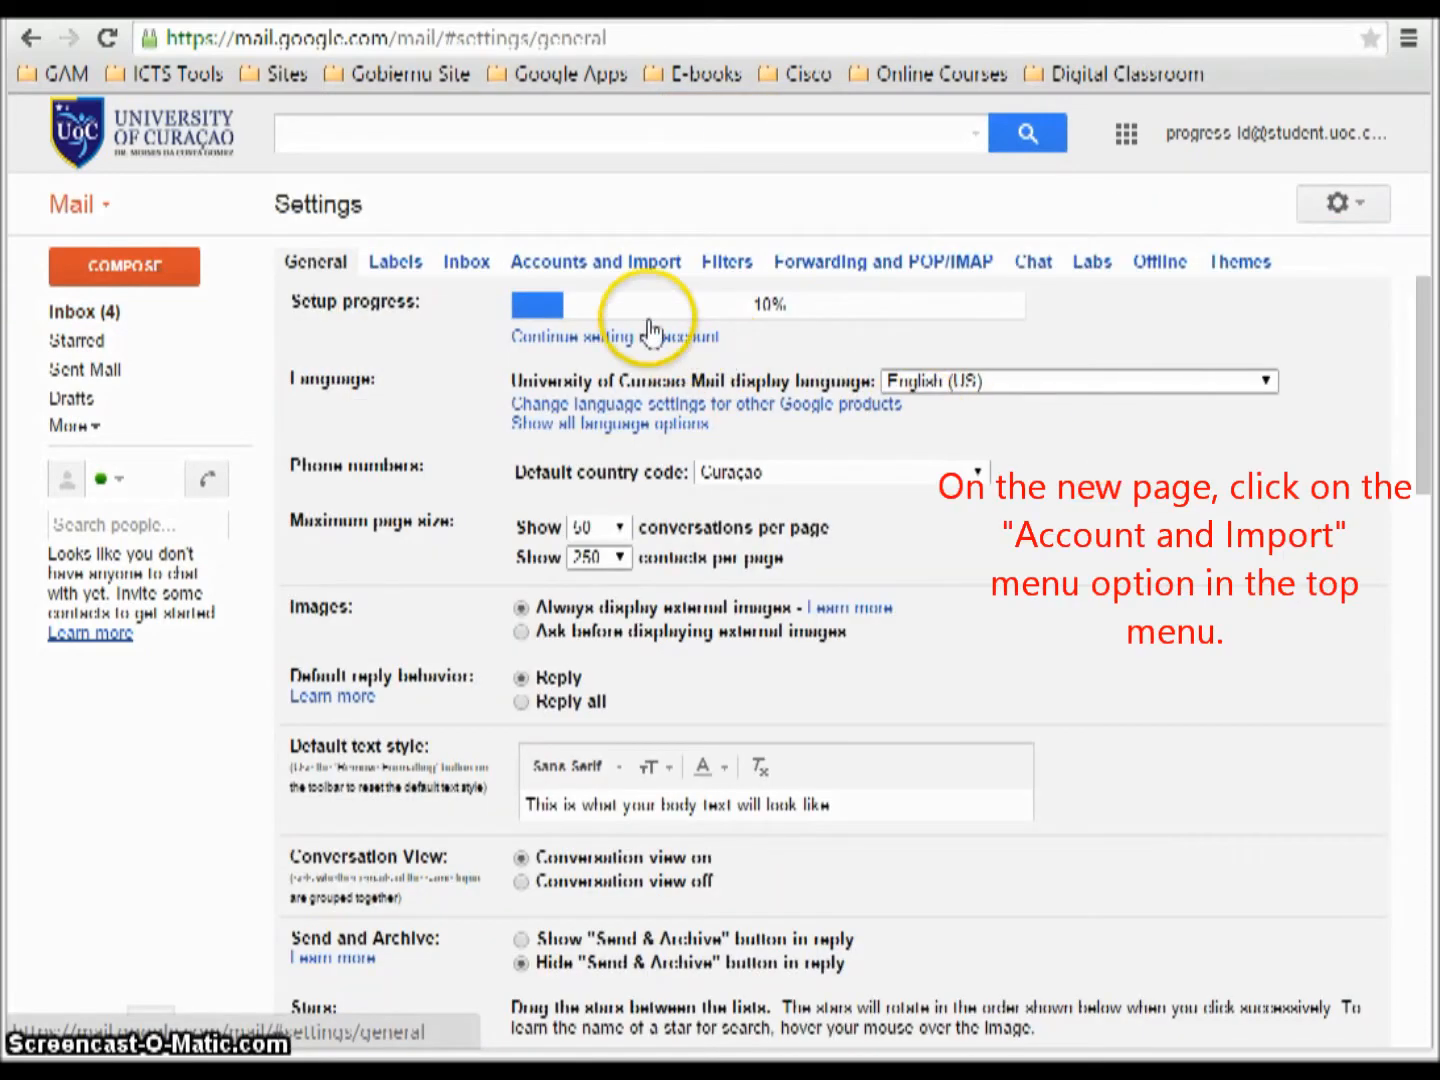
{"action": "left_click", "coordinate": [625, 266]}
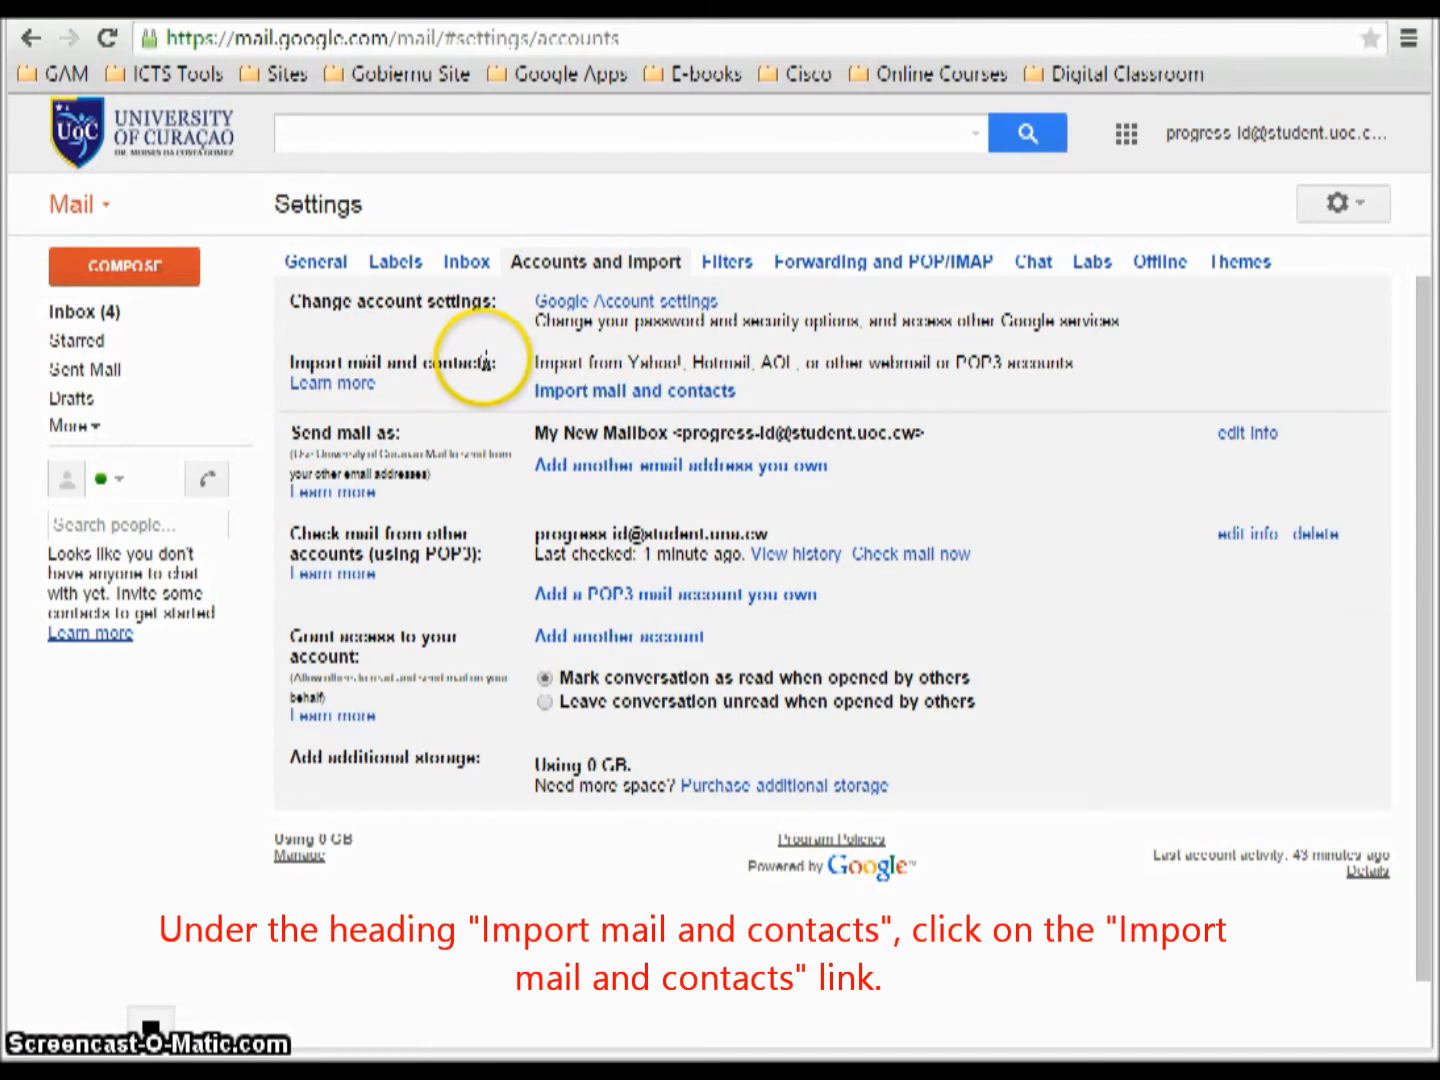
{"action": "left_click", "coordinate": [615, 392]}
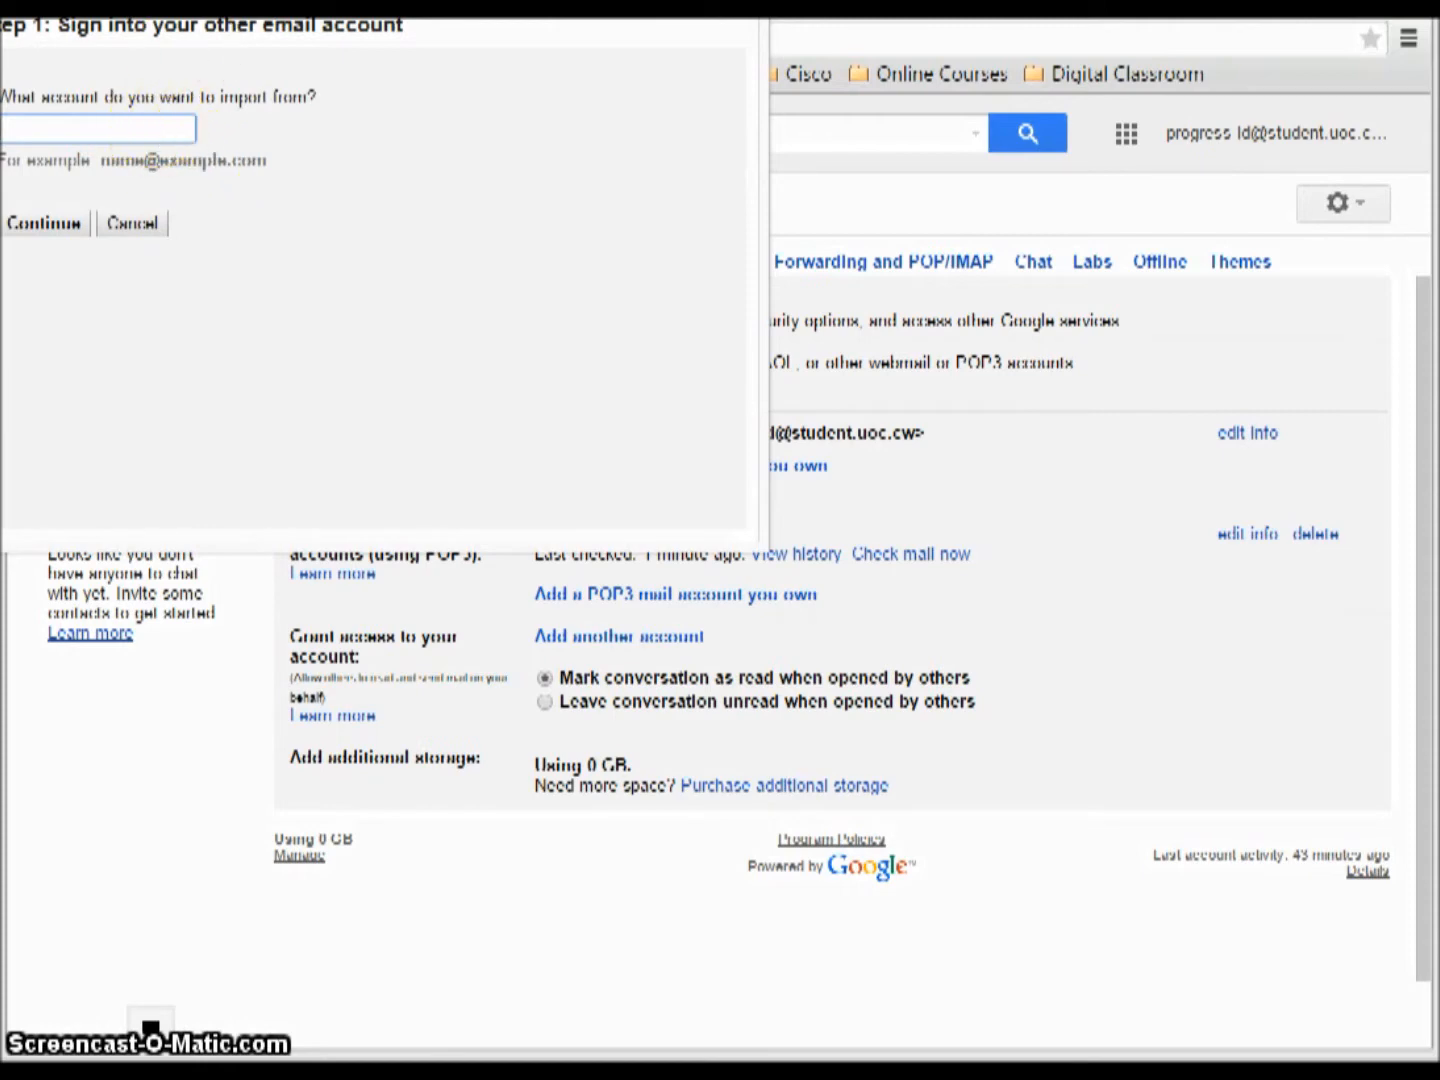
Paste the old account's email address as the account to import from and continue.
{"action": "left_click_drag", "start_coordinate": [218, 2], "coordinate": [284, 70]}
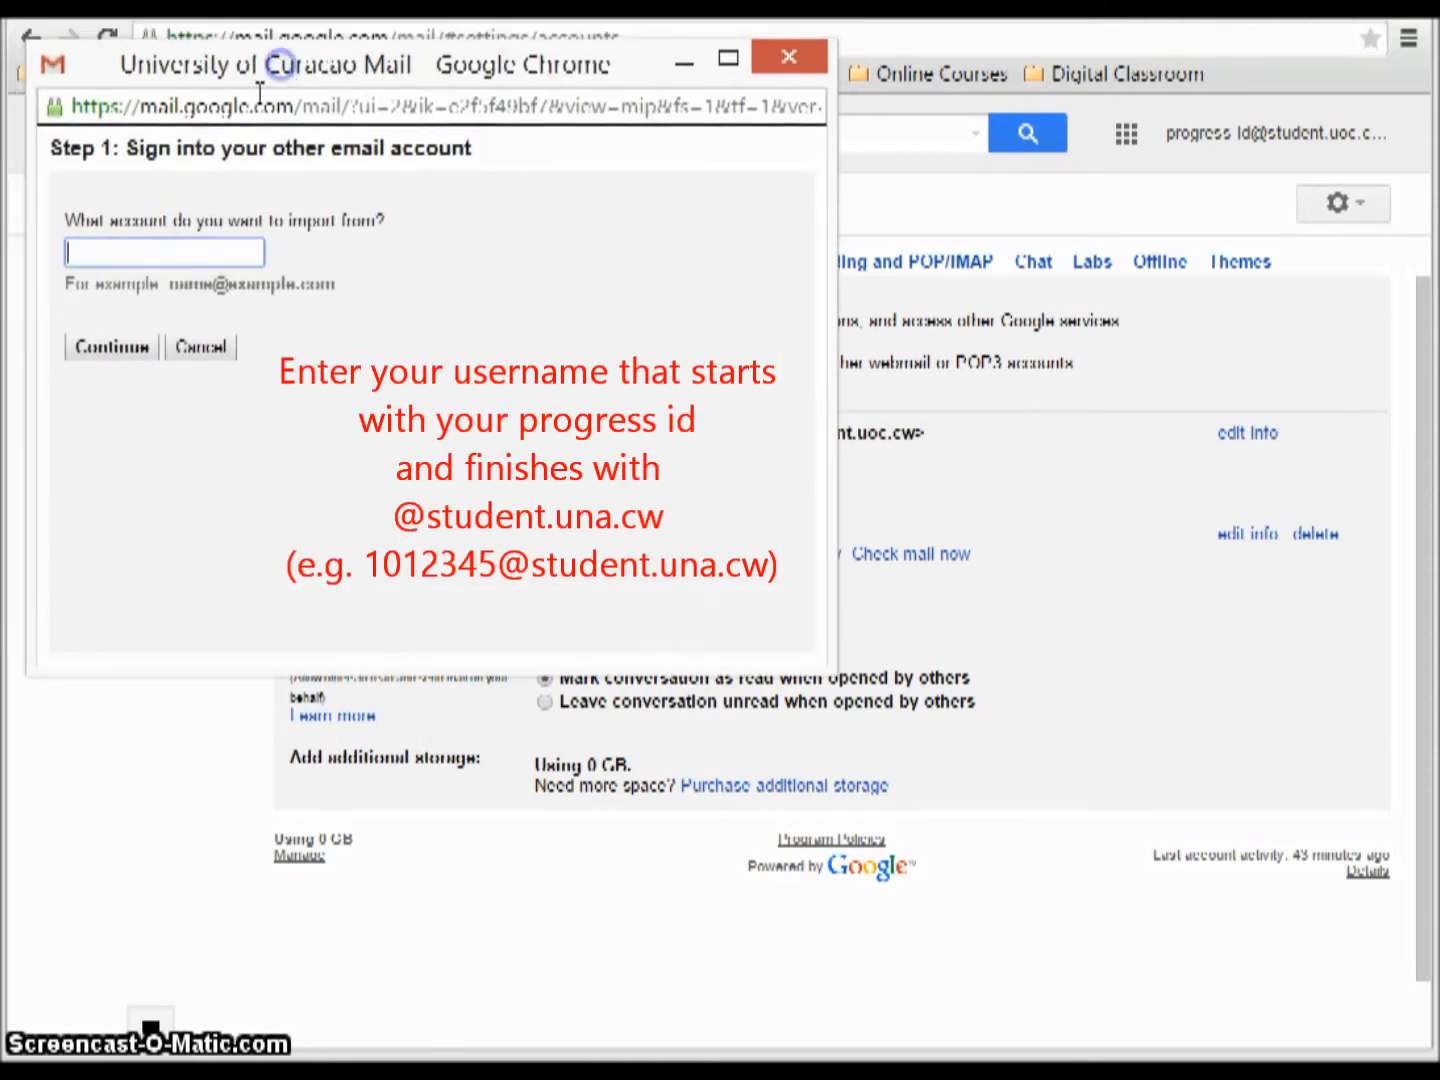
{"action": "left_click", "coordinate": [178, 254]}
{"action": "key", "text": "ctrl+v"}
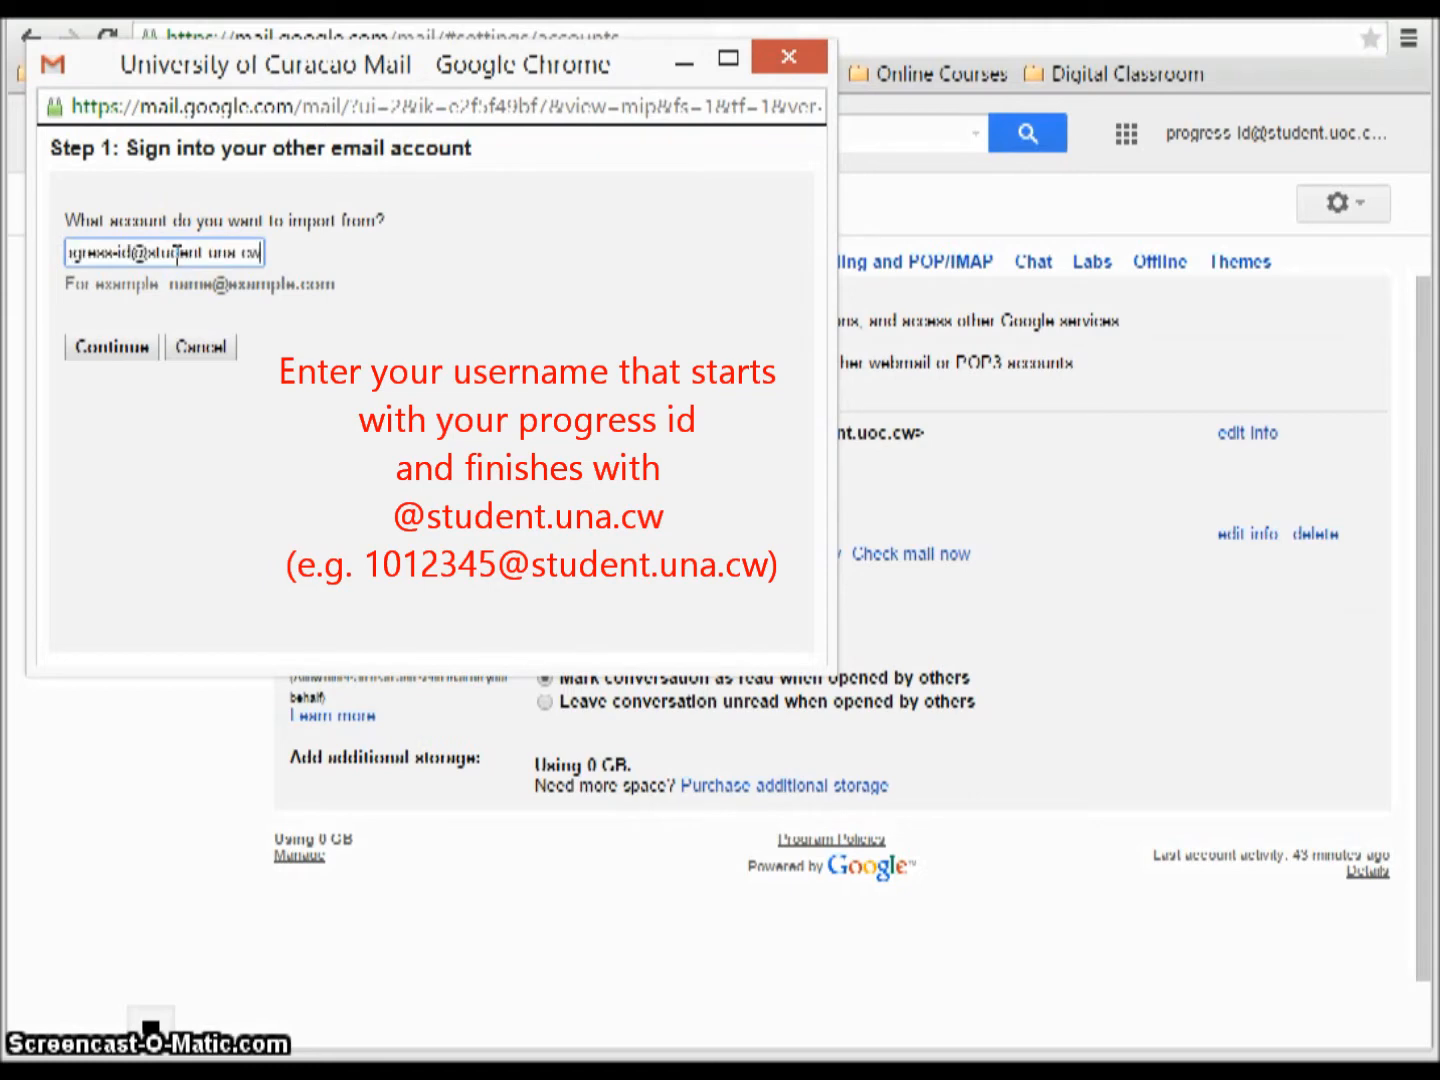
{"action": "left_click", "coordinate": [114, 346]}
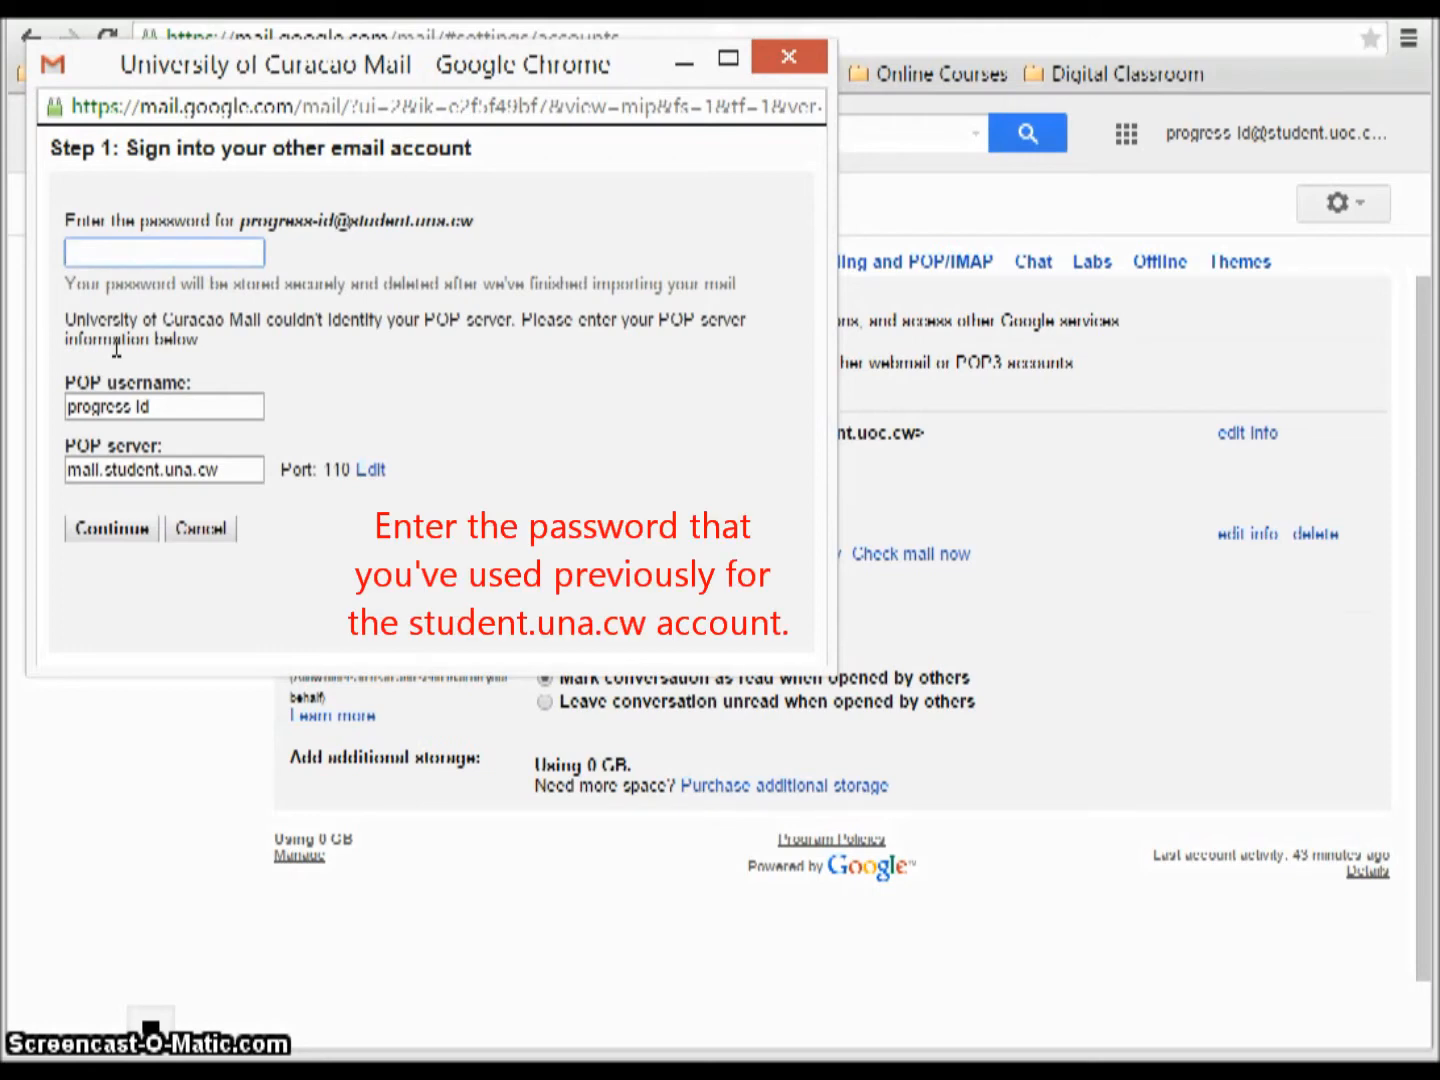
Enter the old account's password and paste the full address as the POP username.
{"action": "left_click", "coordinate": [180, 254]}
{"action": "left_click", "coordinate": [194, 401]}
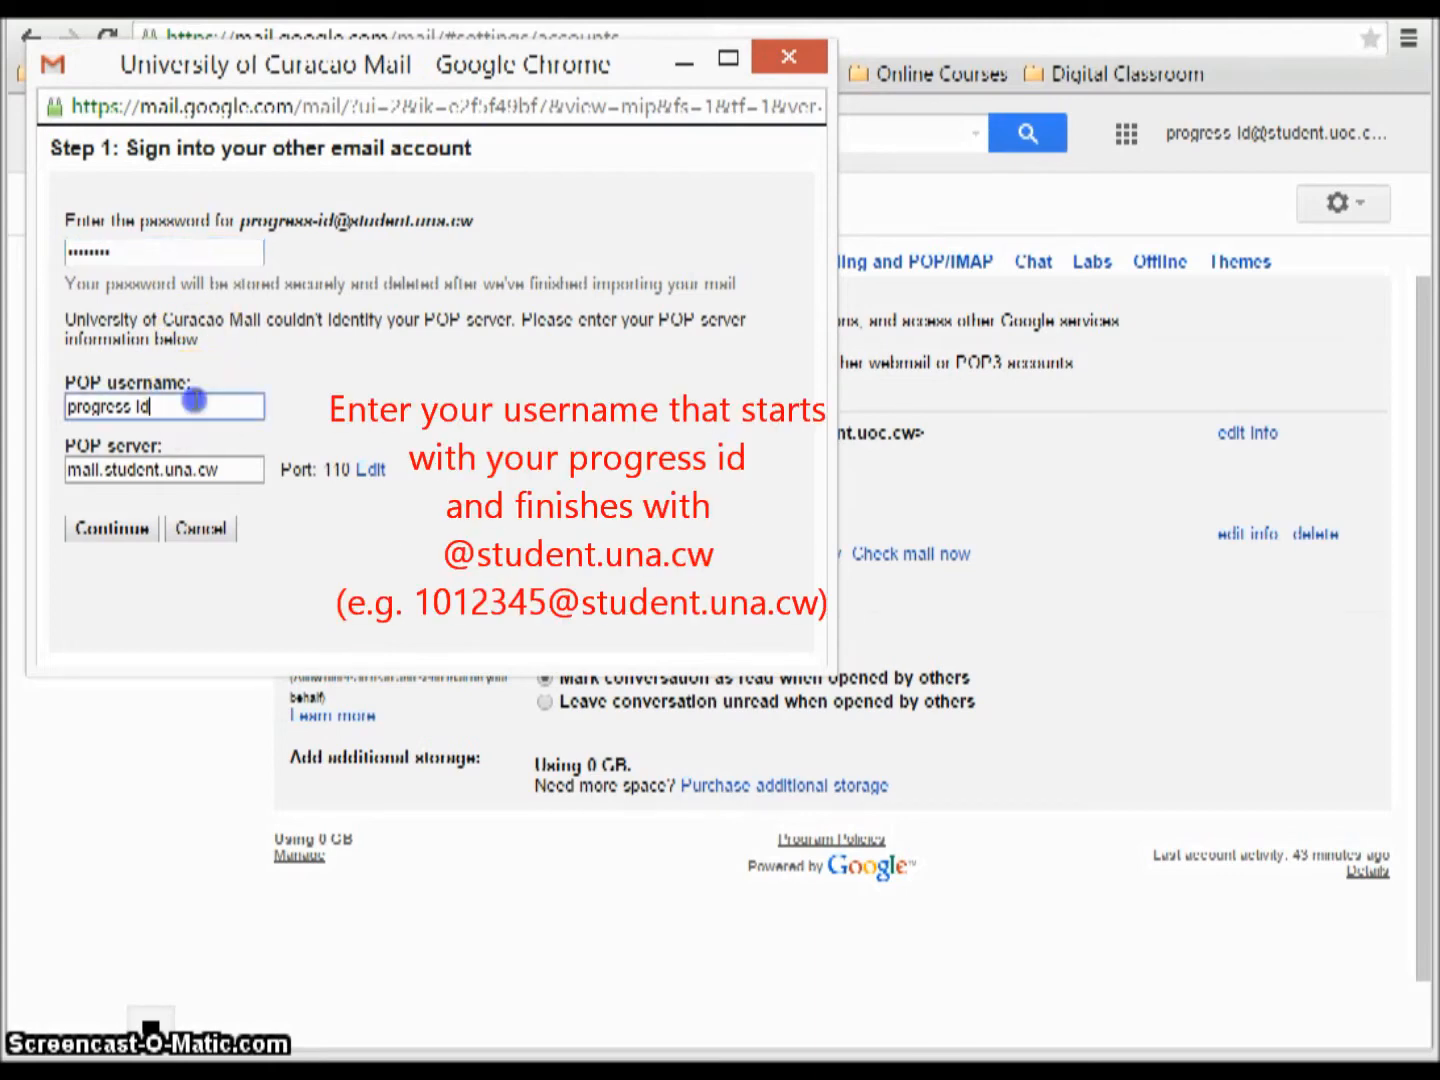
{"action": "left_click_drag", "start_coordinate": [120, 400], "coordinate": [26, 405]}
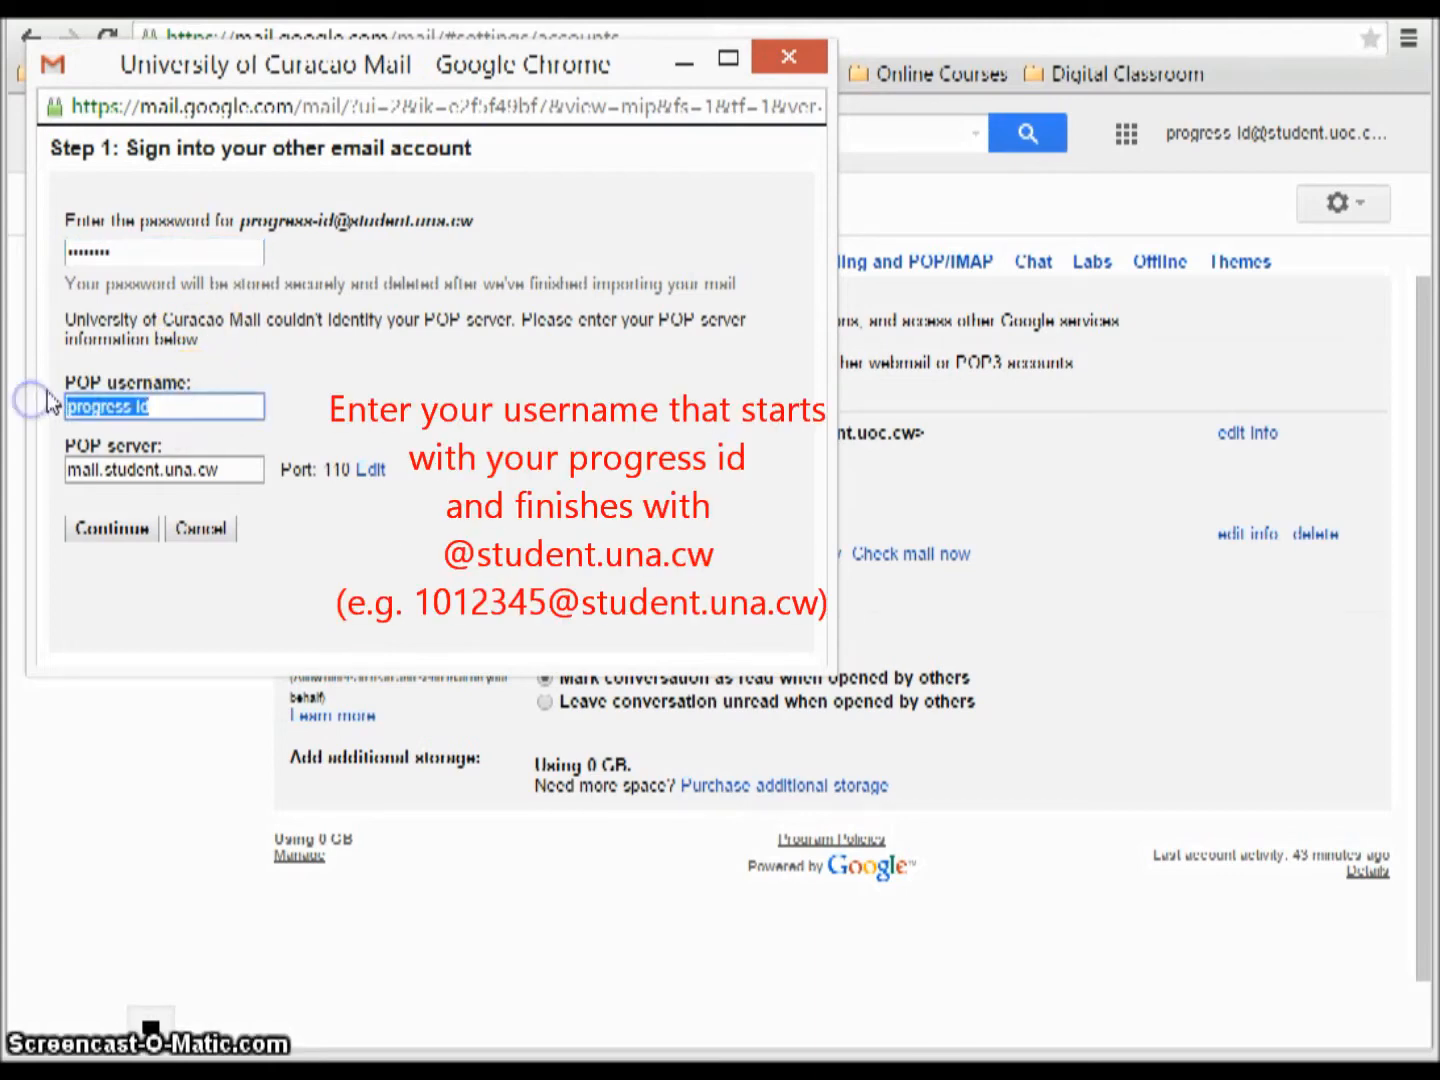
{"action": "key", "text": "ctrl+v"}
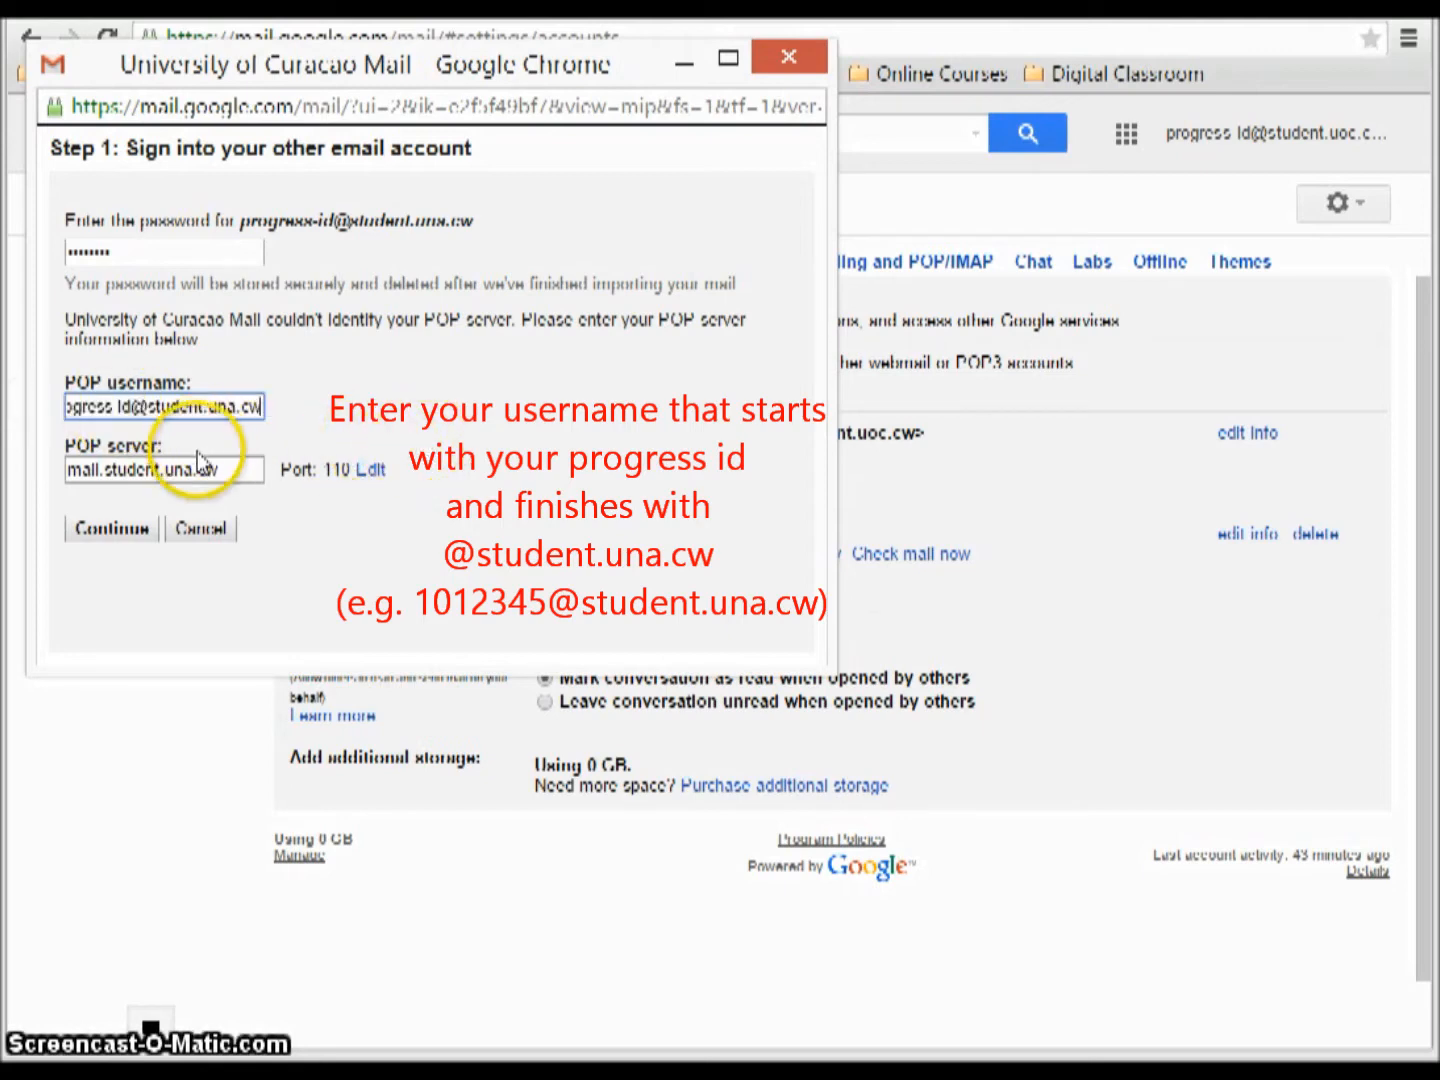
{"action": "left_click_drag", "start_coordinate": [224, 466], "coordinate": [112, 471]}
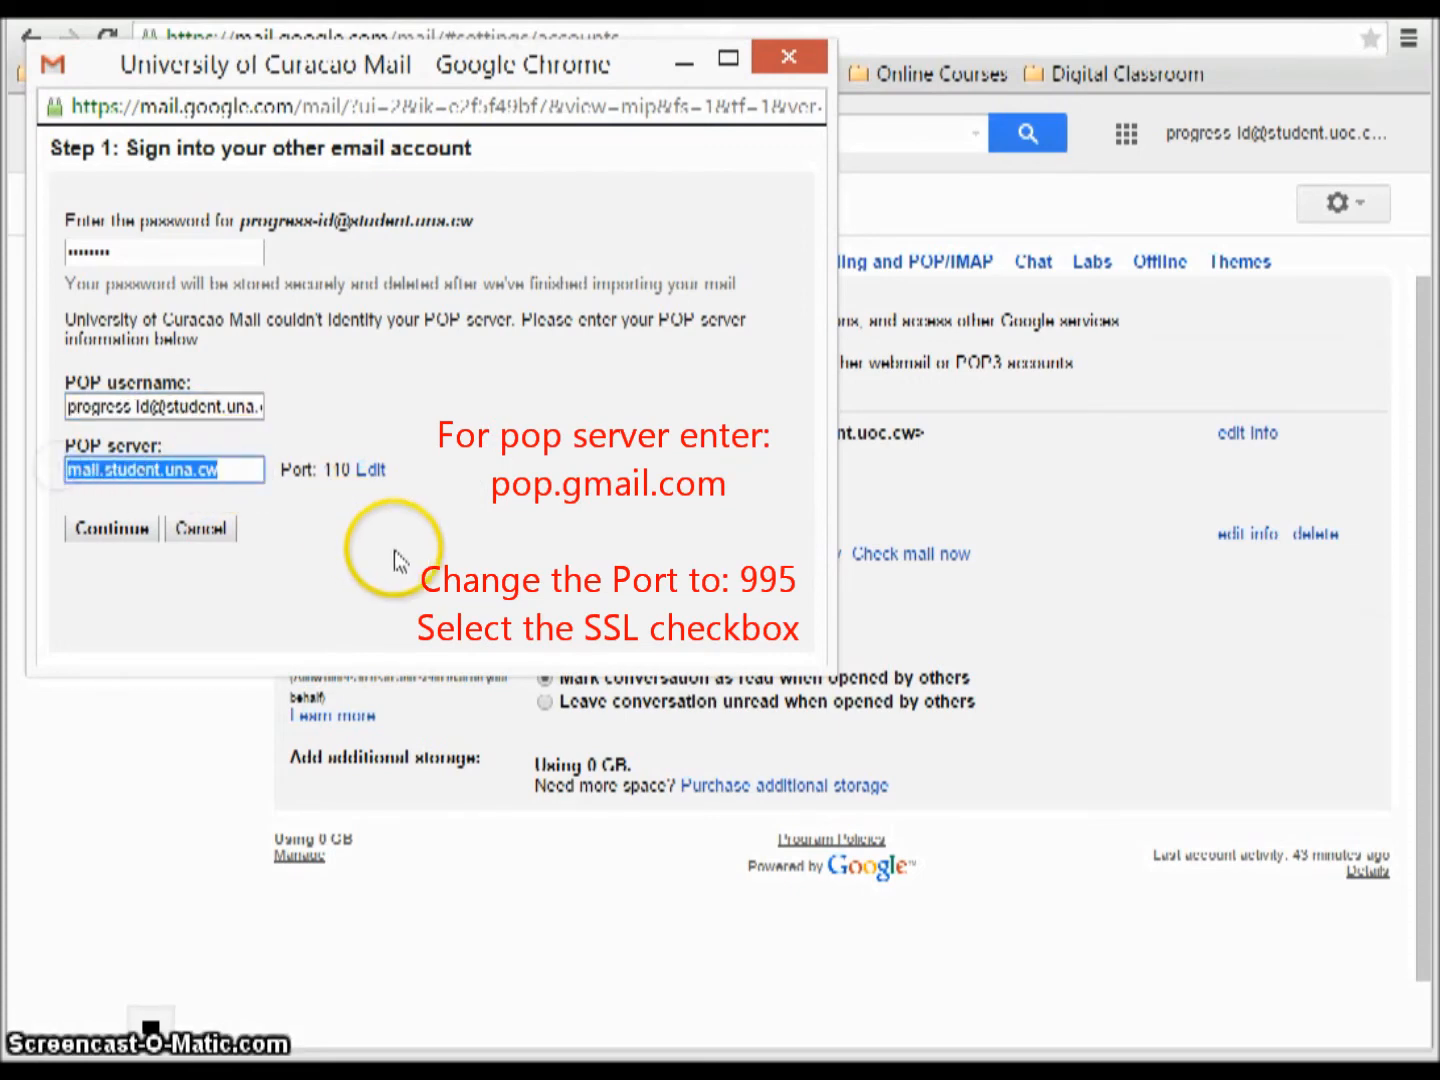
Set the POP server to pop.gmail.com on port 995 with SSL and continue.
{"action": "type", "text": "po"}
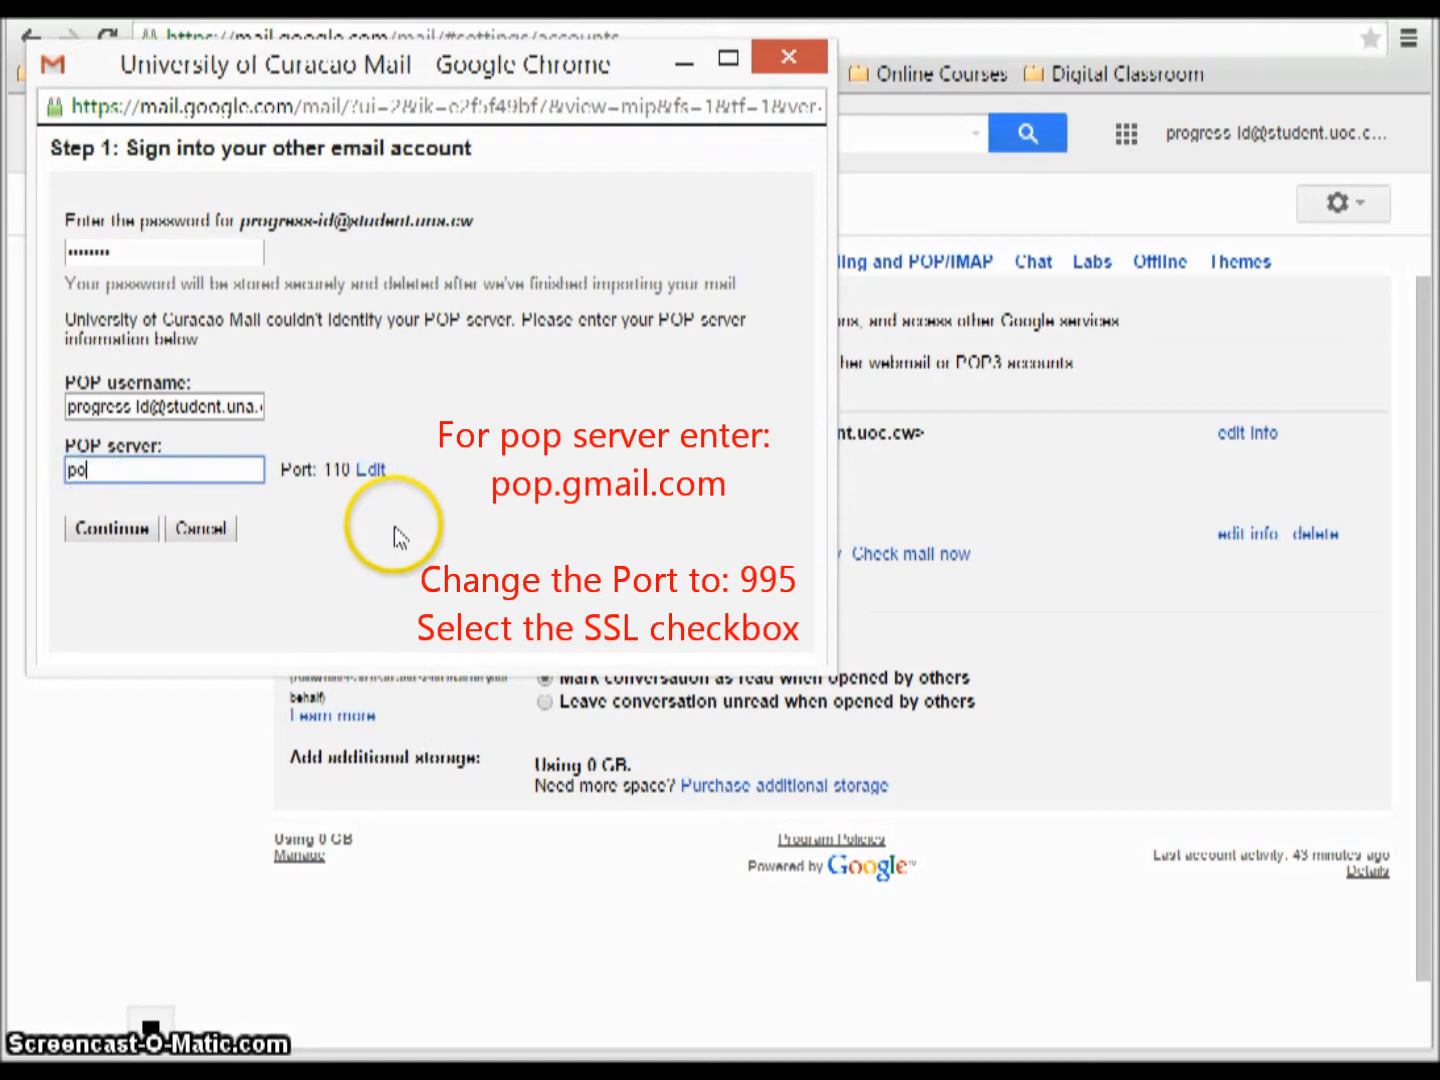
{"action": "type", "text": ".gmail"}
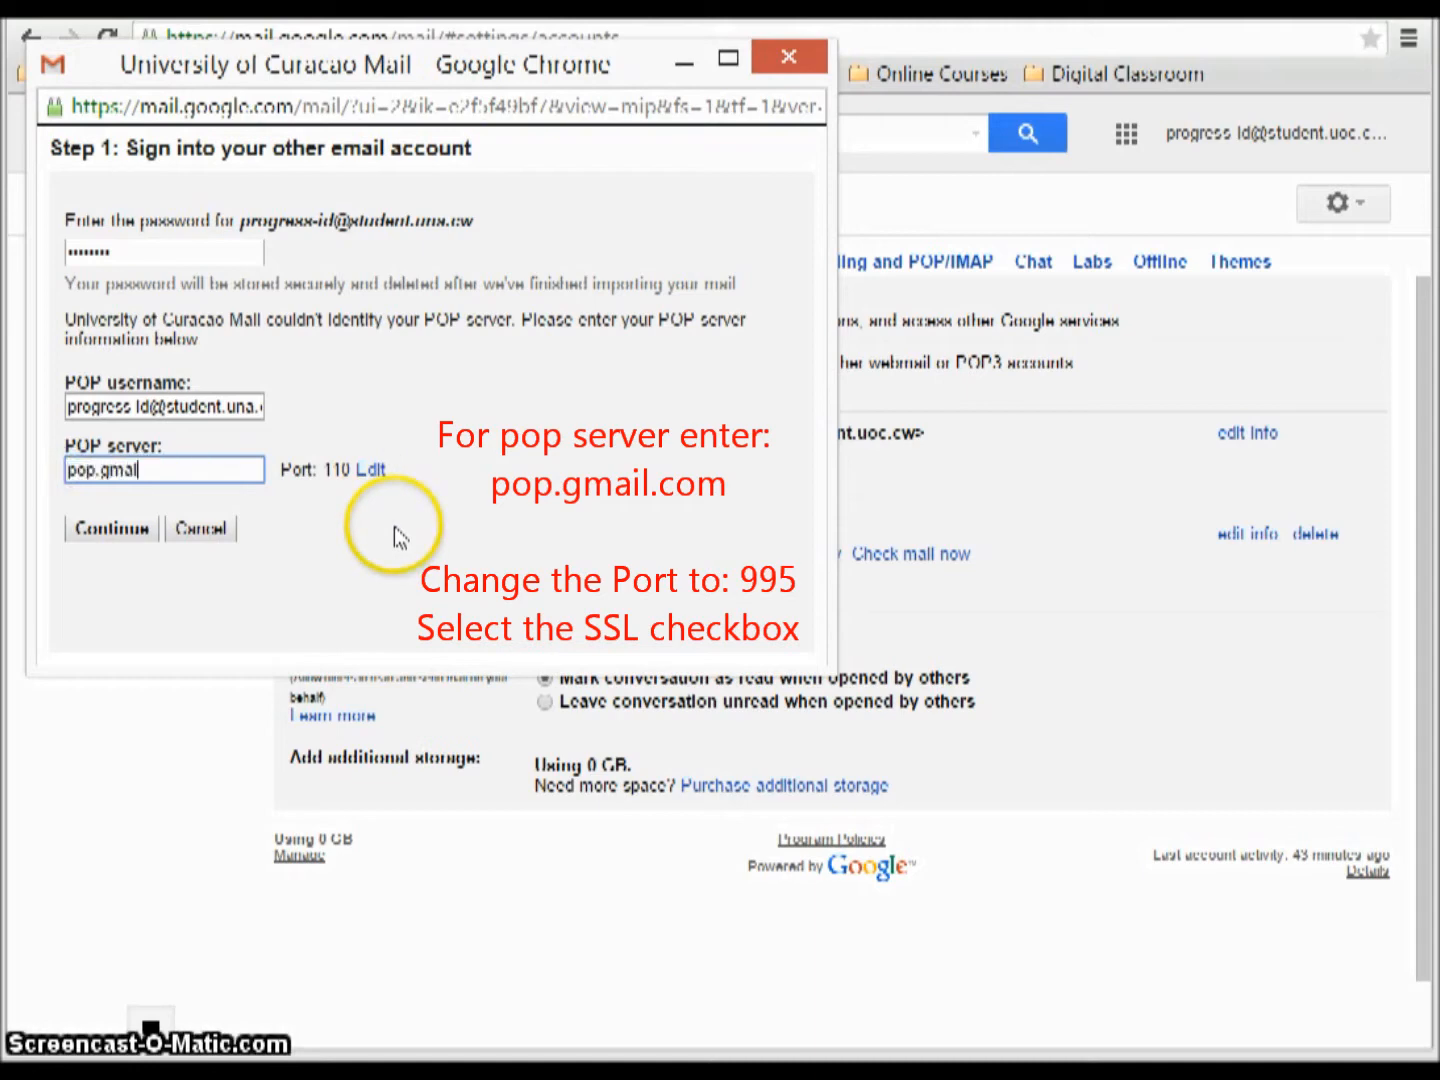
{"action": "type", "text": ".com"}
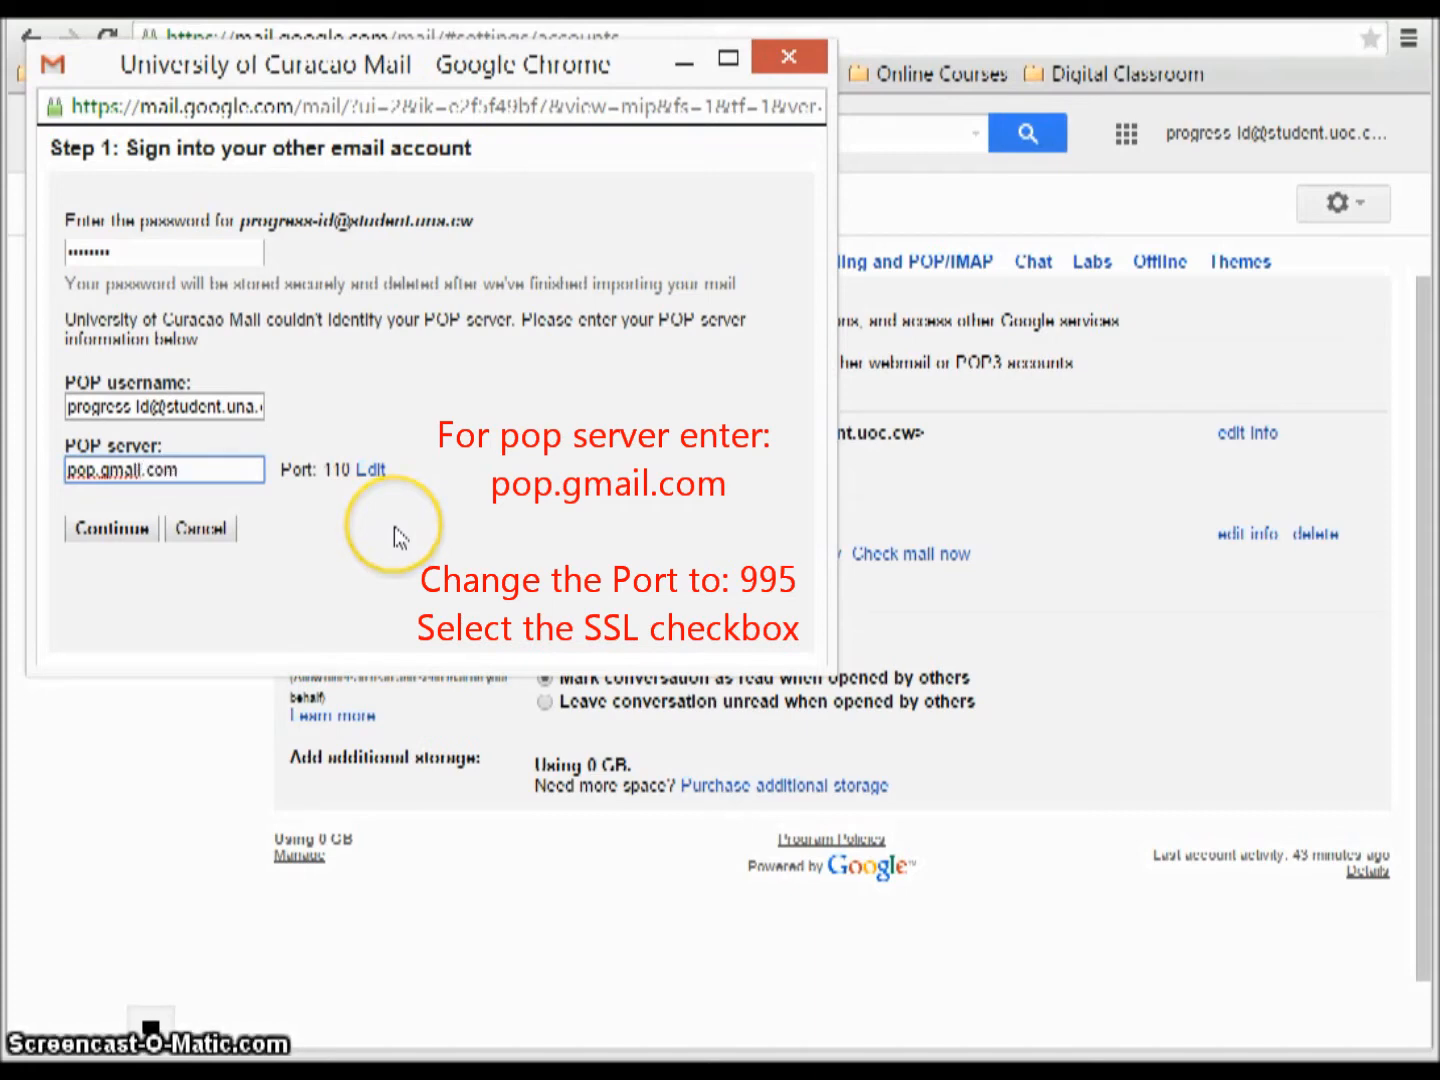
{"action": "left_click", "coordinate": [366, 469]}
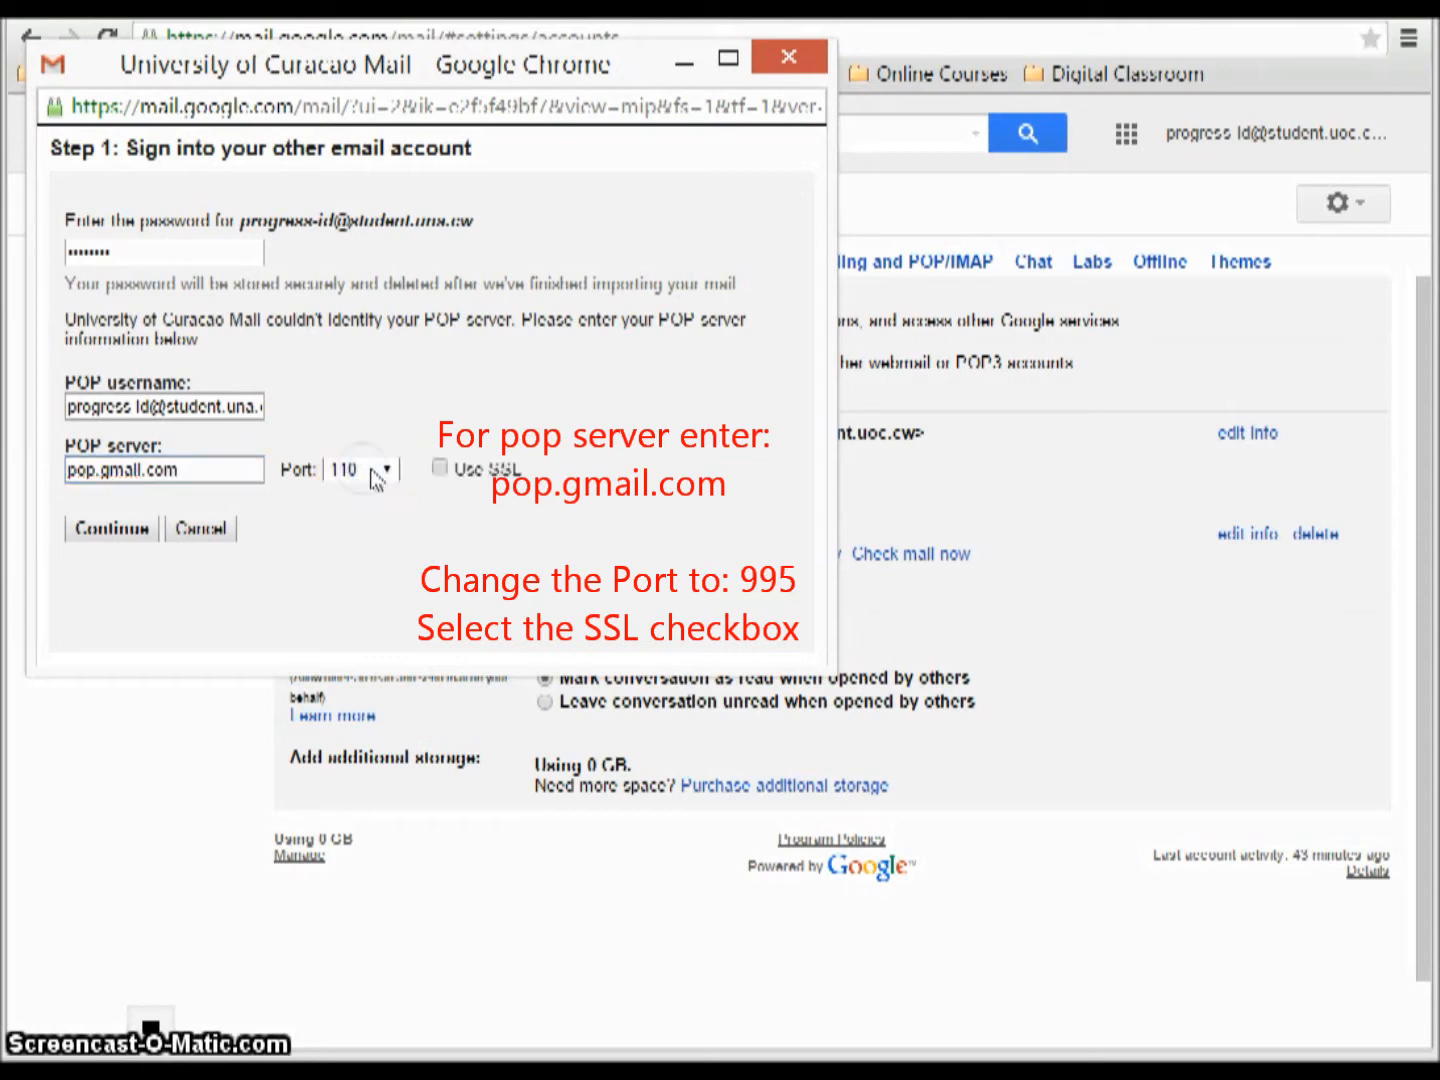
{"action": "left_click", "coordinate": [388, 469]}
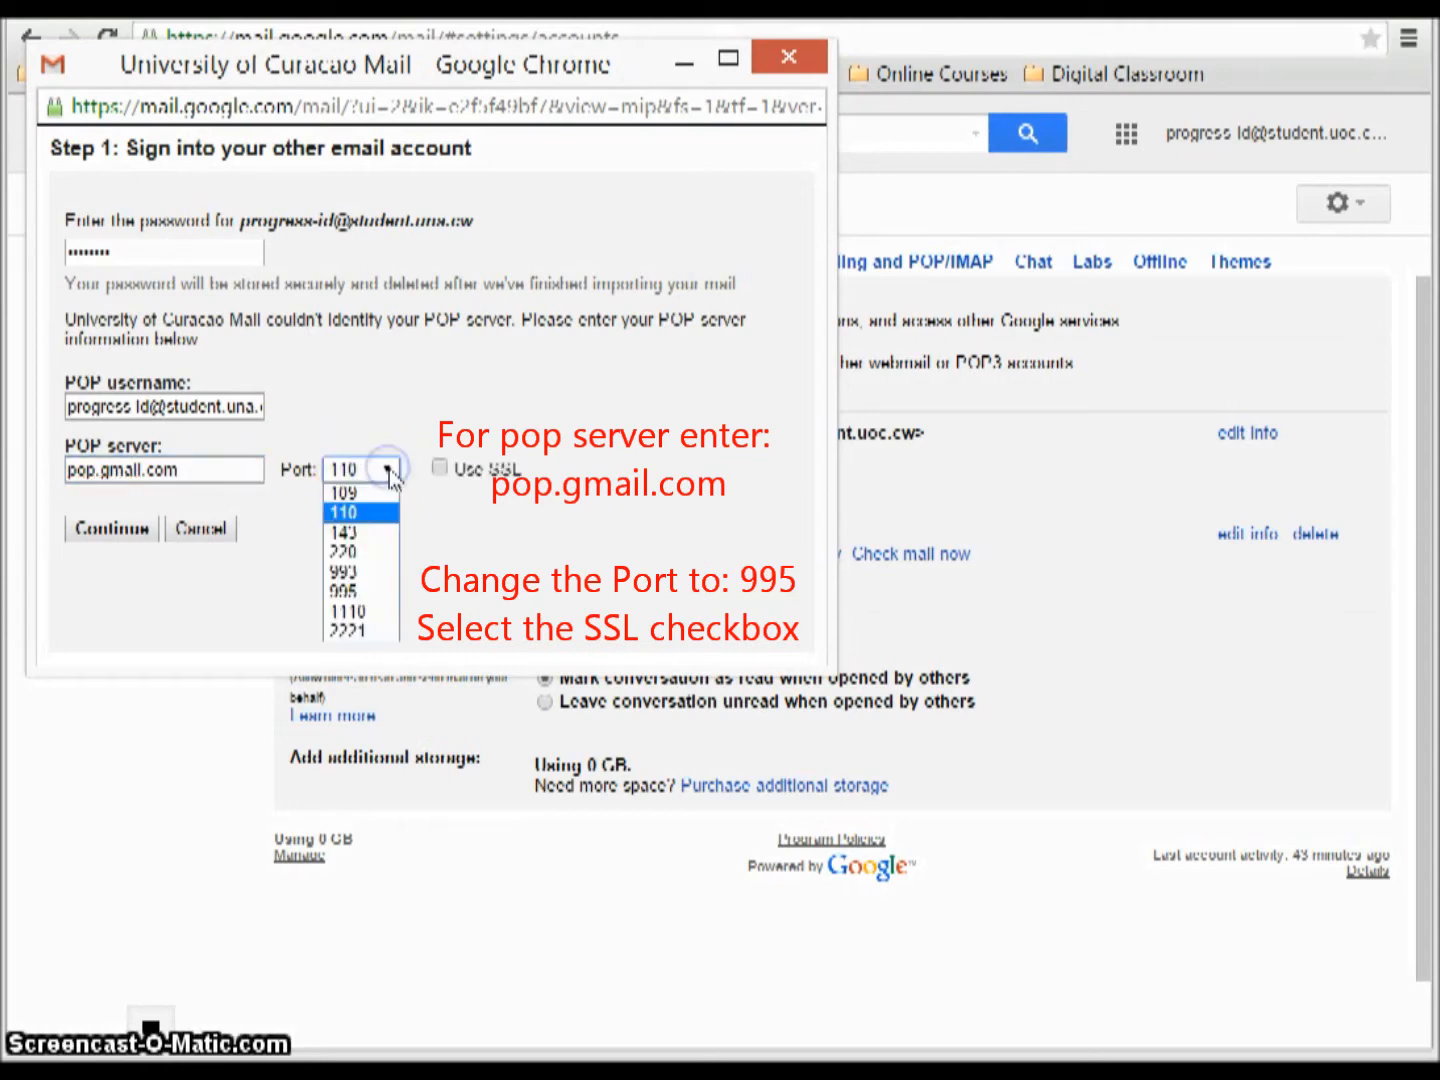
{"action": "left_click", "coordinate": [369, 588]}
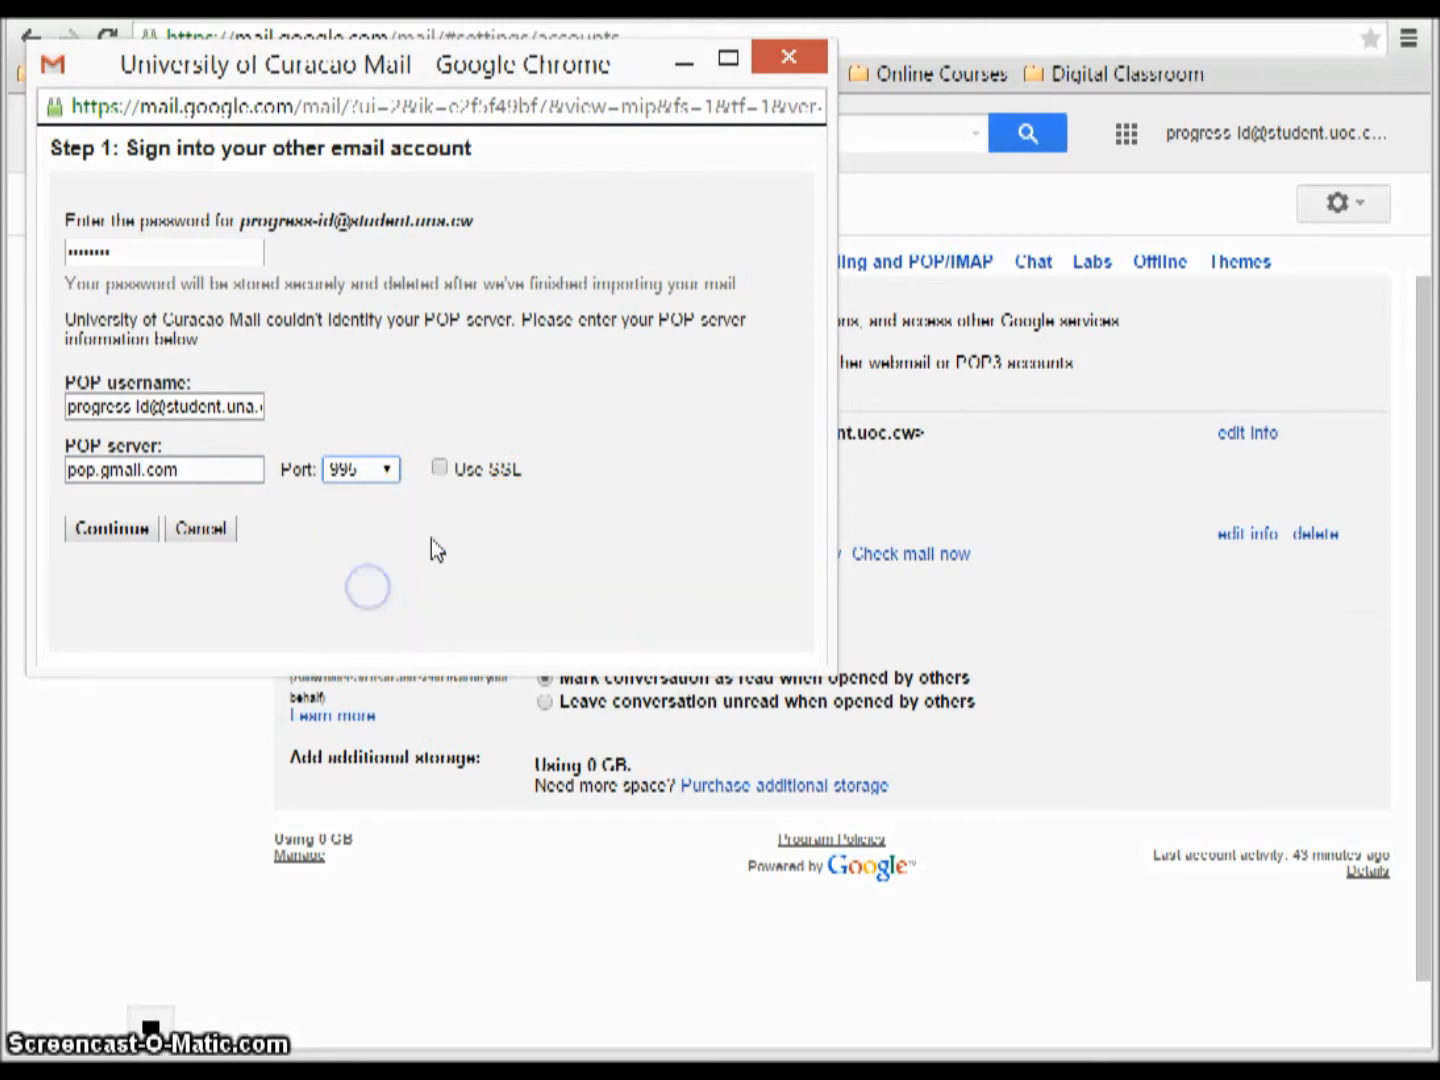
{"action": "left_click", "coordinate": [439, 470]}
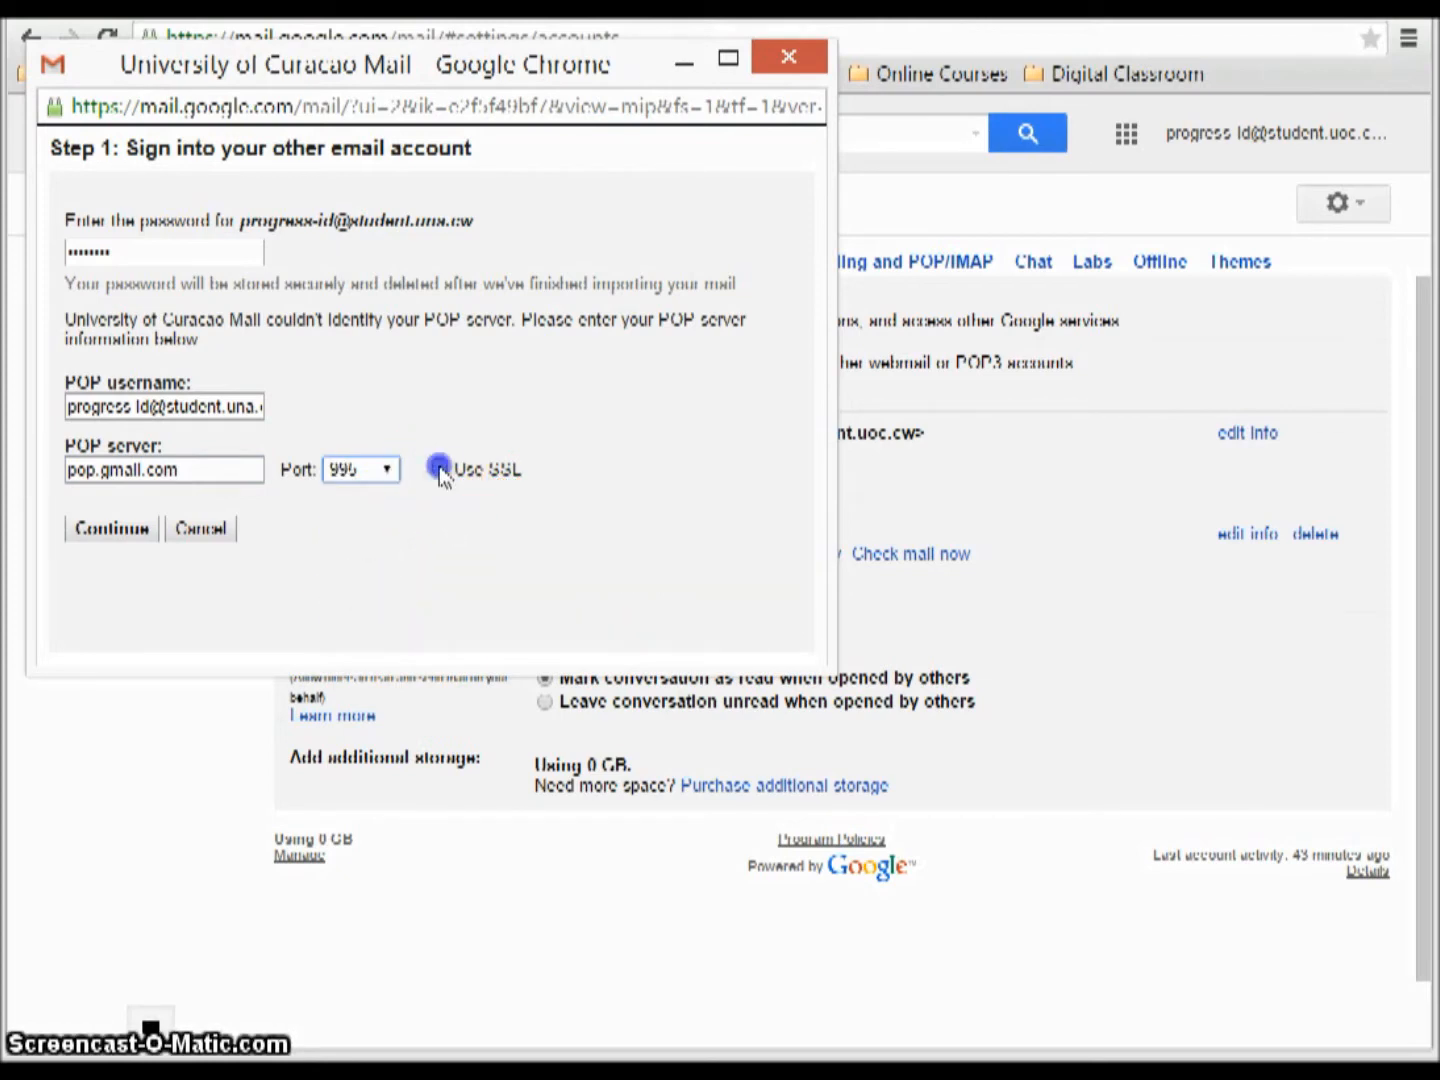
{"action": "left_click", "coordinate": [121, 535]}
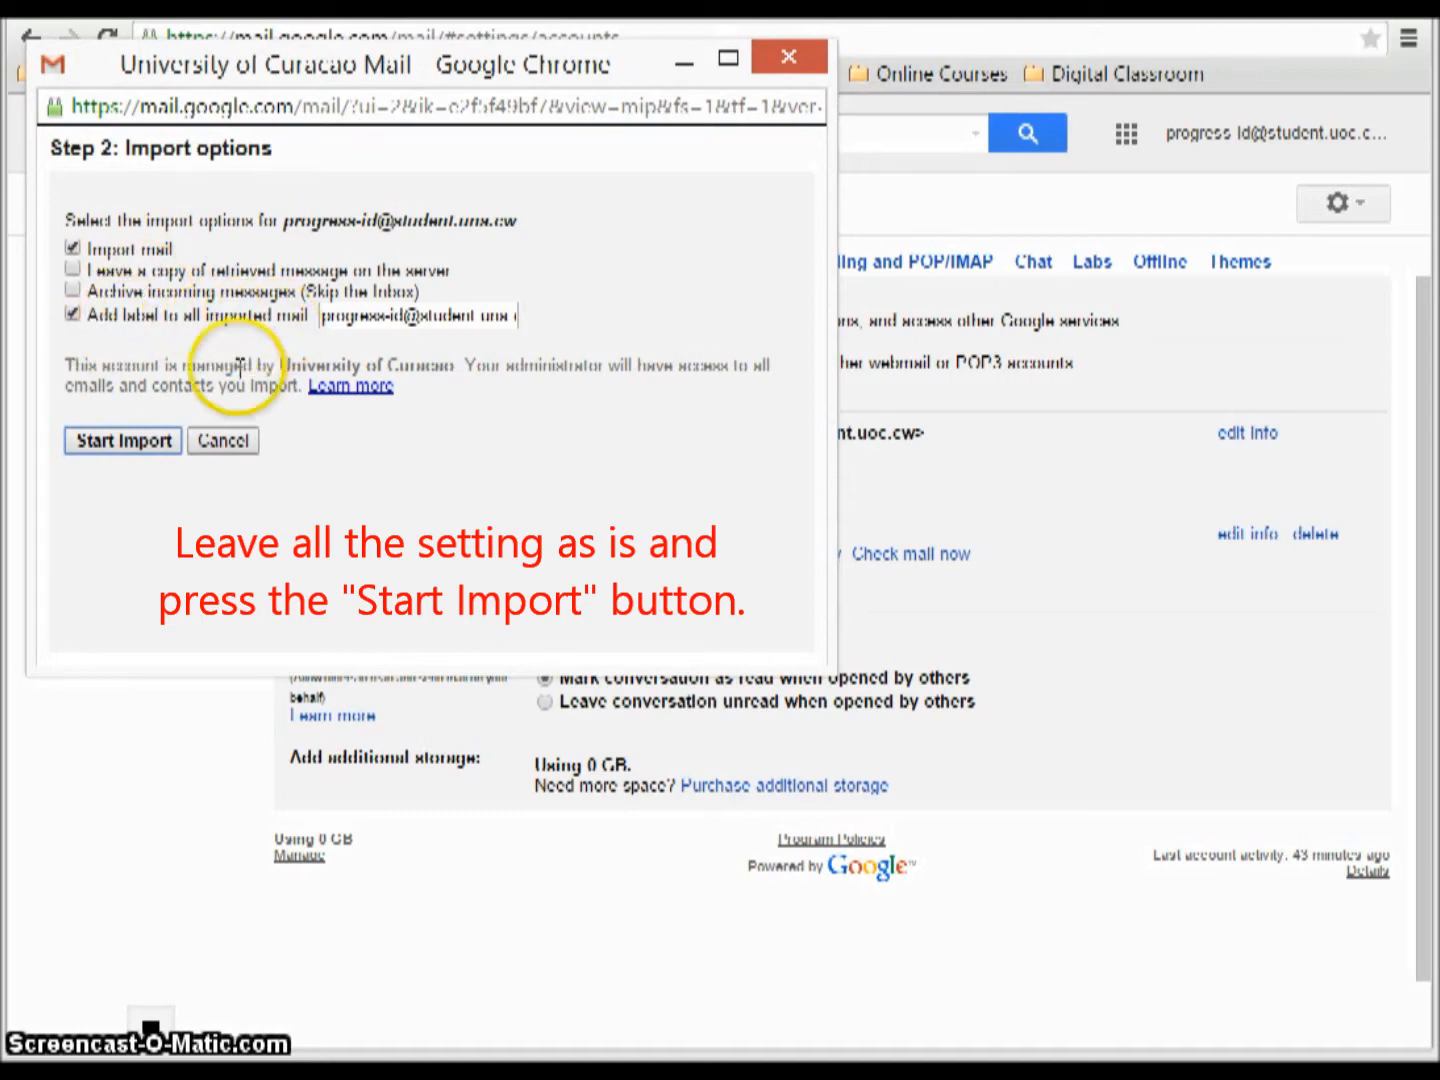
Start the import, leaving the Step 2 import options at their defaults.
{"action": "left_click", "coordinate": [108, 450]}
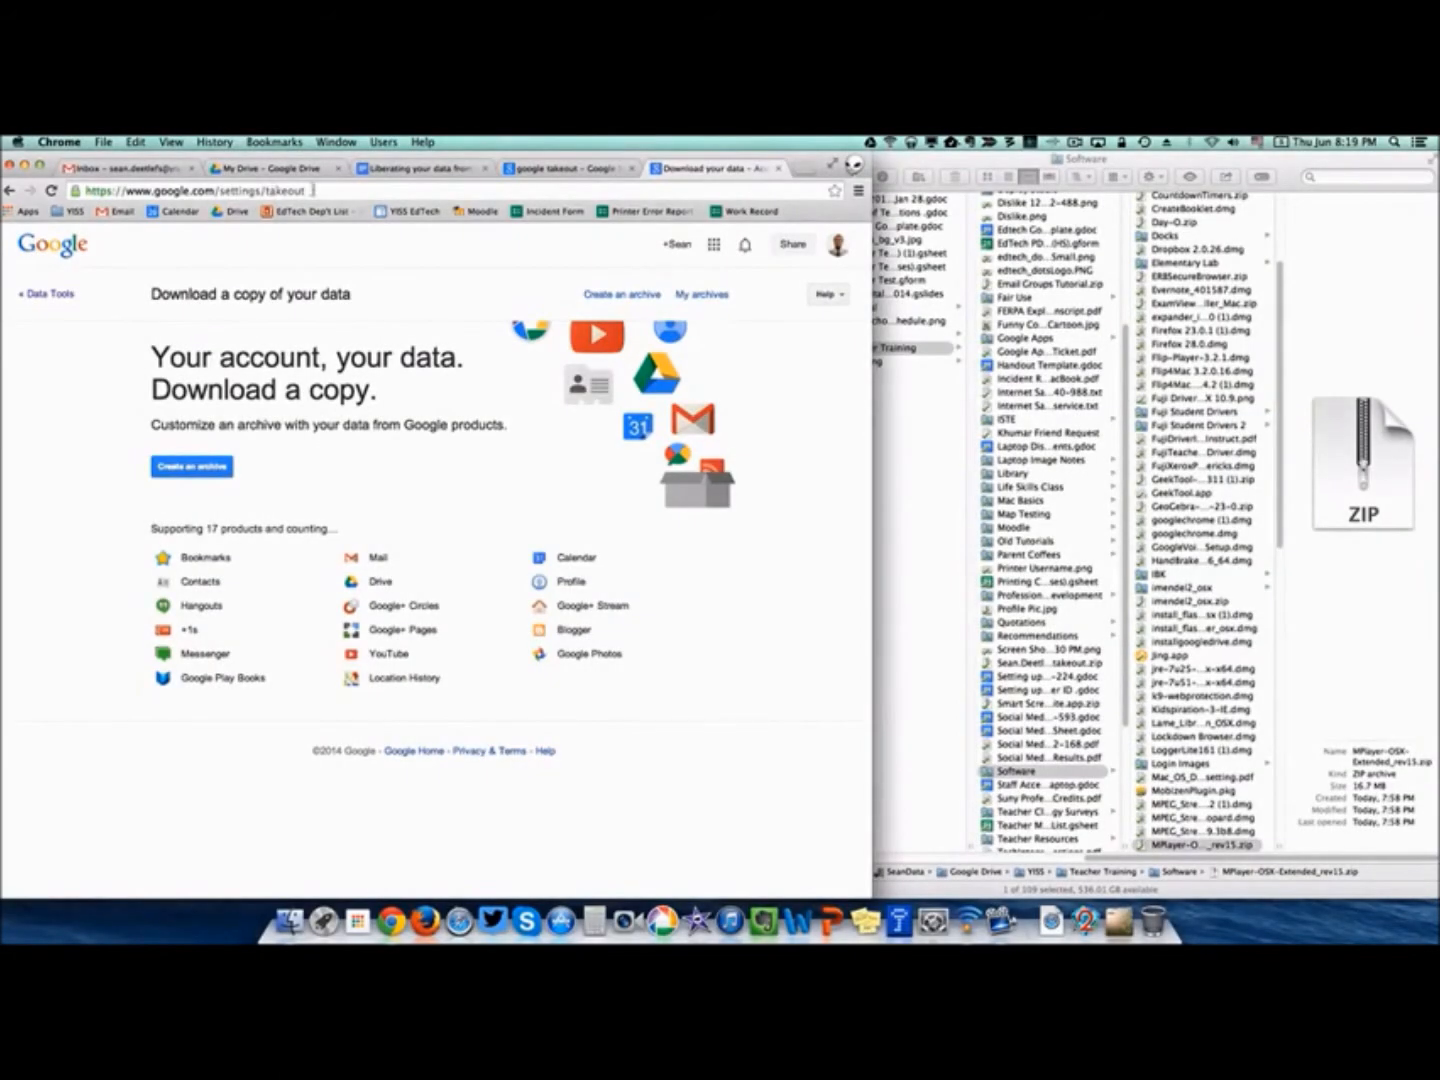
Create a new Takeout archive and review the 17 selected products in zip format.
{"action": "left_click_drag", "start_coordinate": [313, 190], "coordinate": [88, 185]}
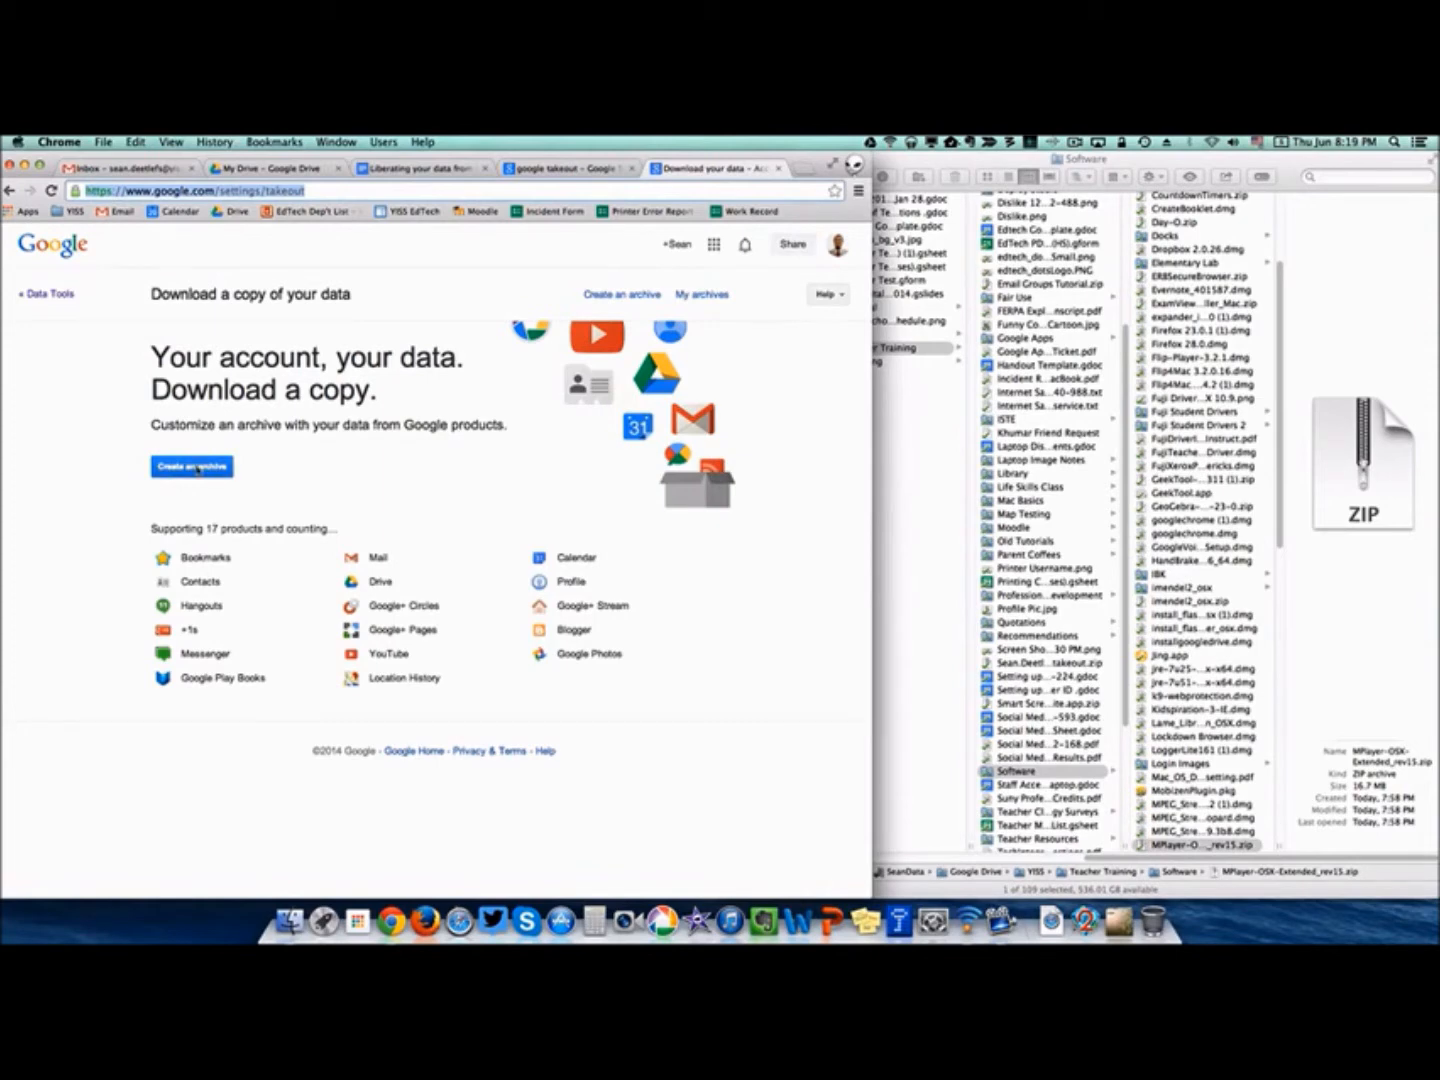
{"action": "left_click", "coordinate": [197, 467]}
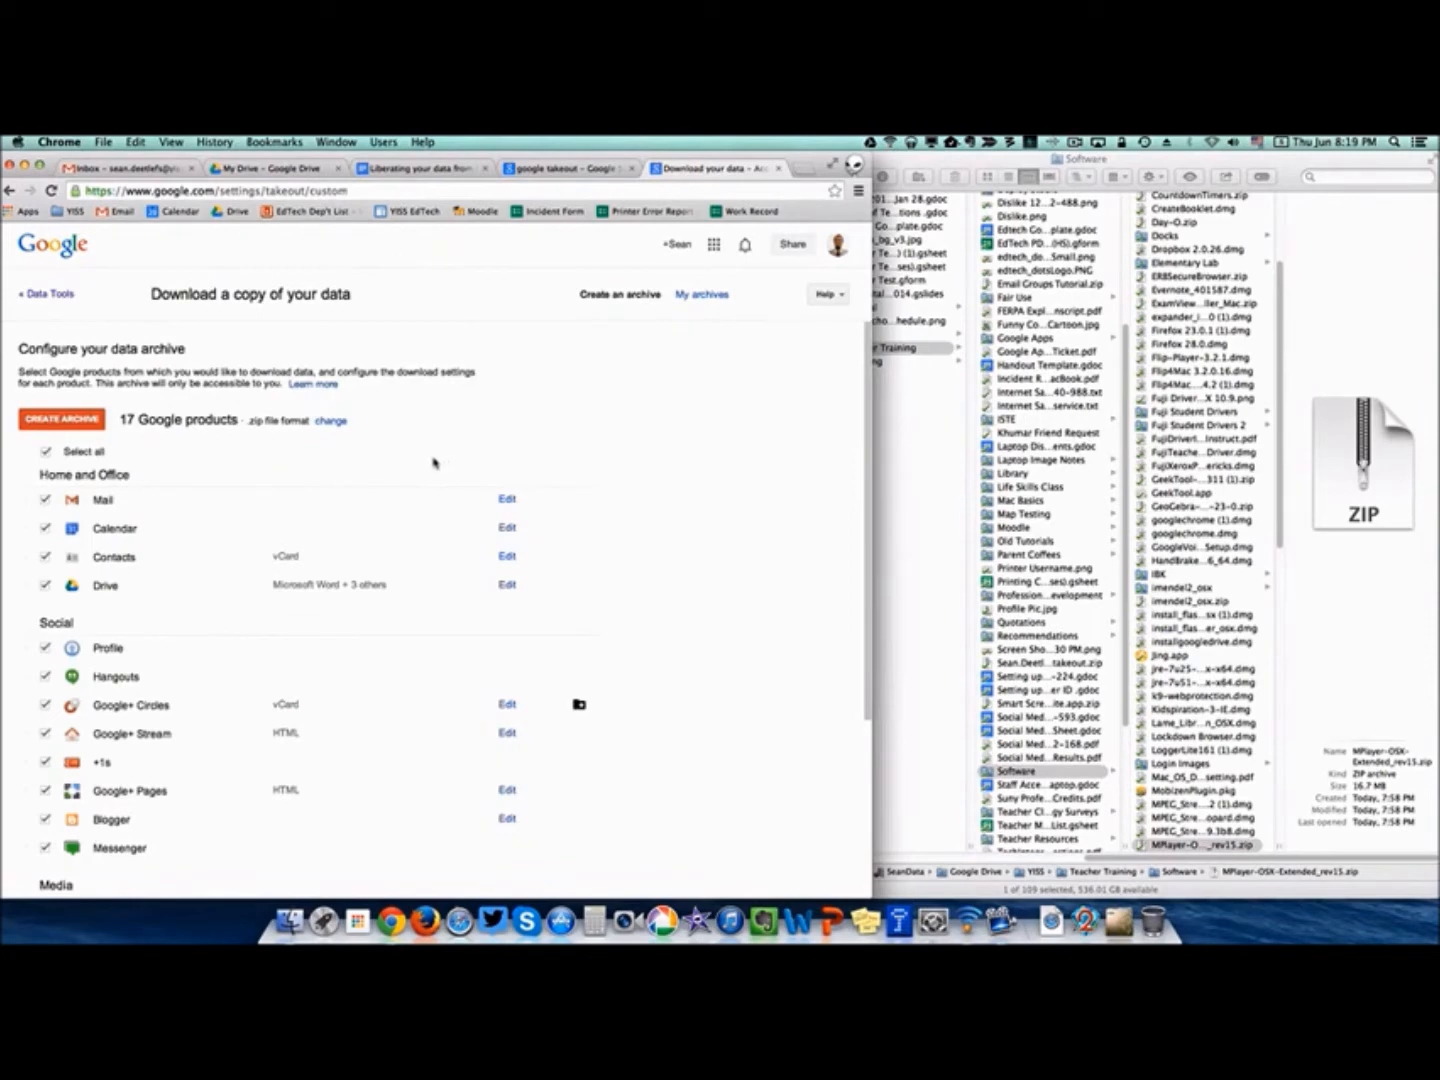
{"action": "scroll", "coordinate": [433, 463], "scroll_direction": "down", "scroll_amount": 3}
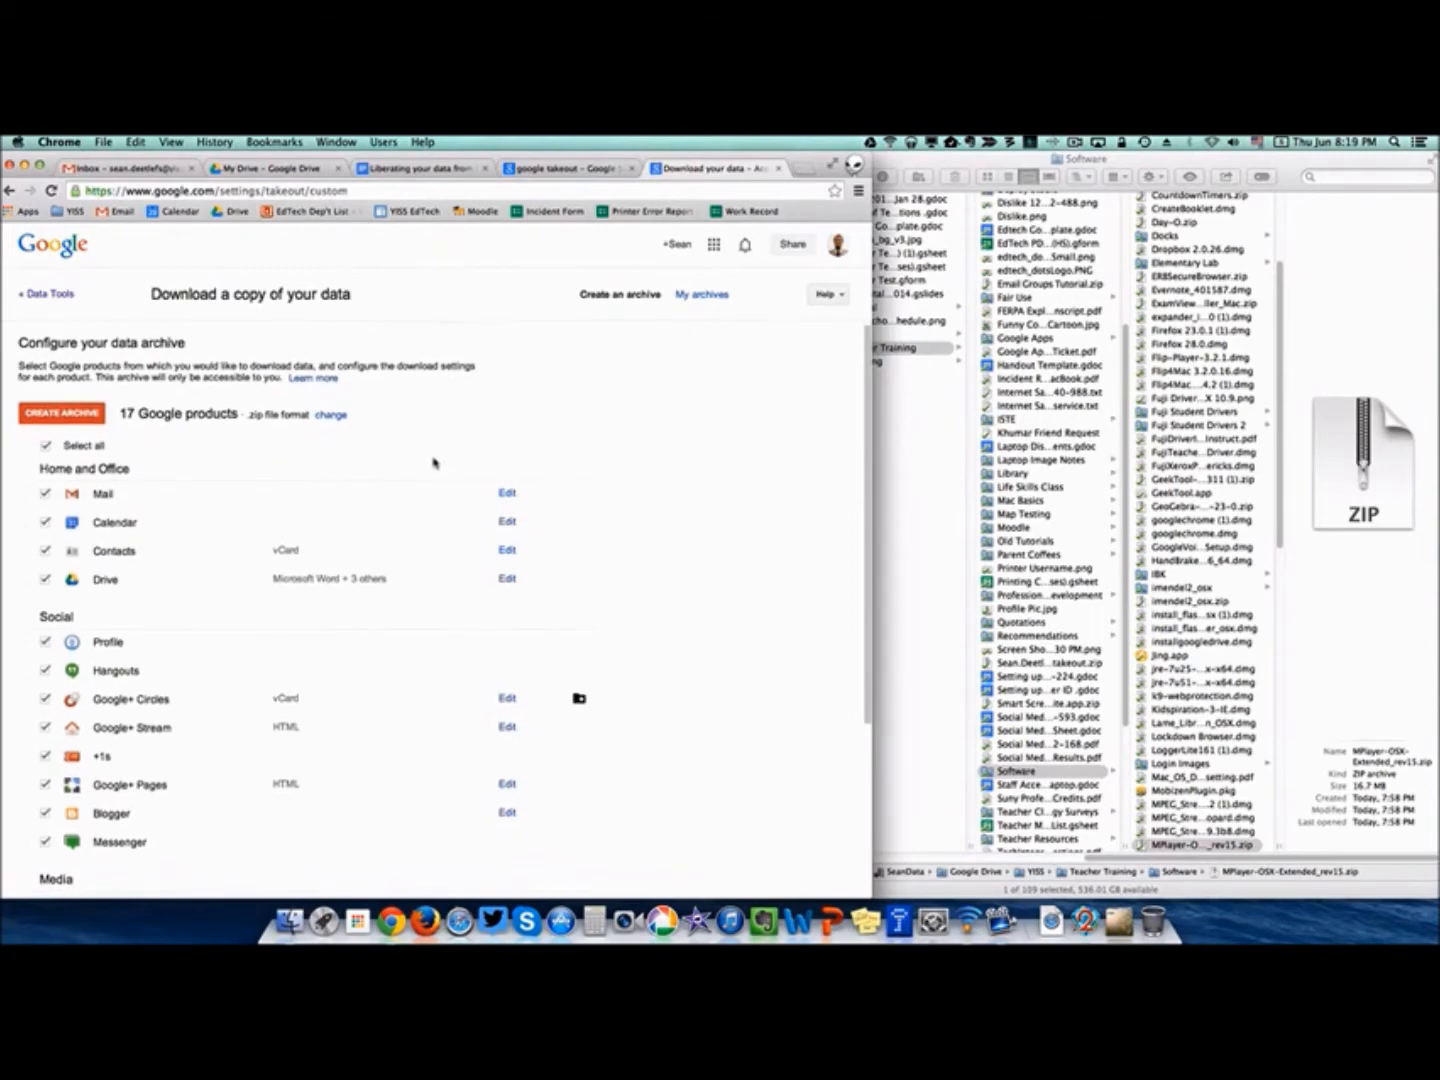
{"action": "scroll", "coordinate": [433, 463], "scroll_direction": "down", "scroll_amount": 5}
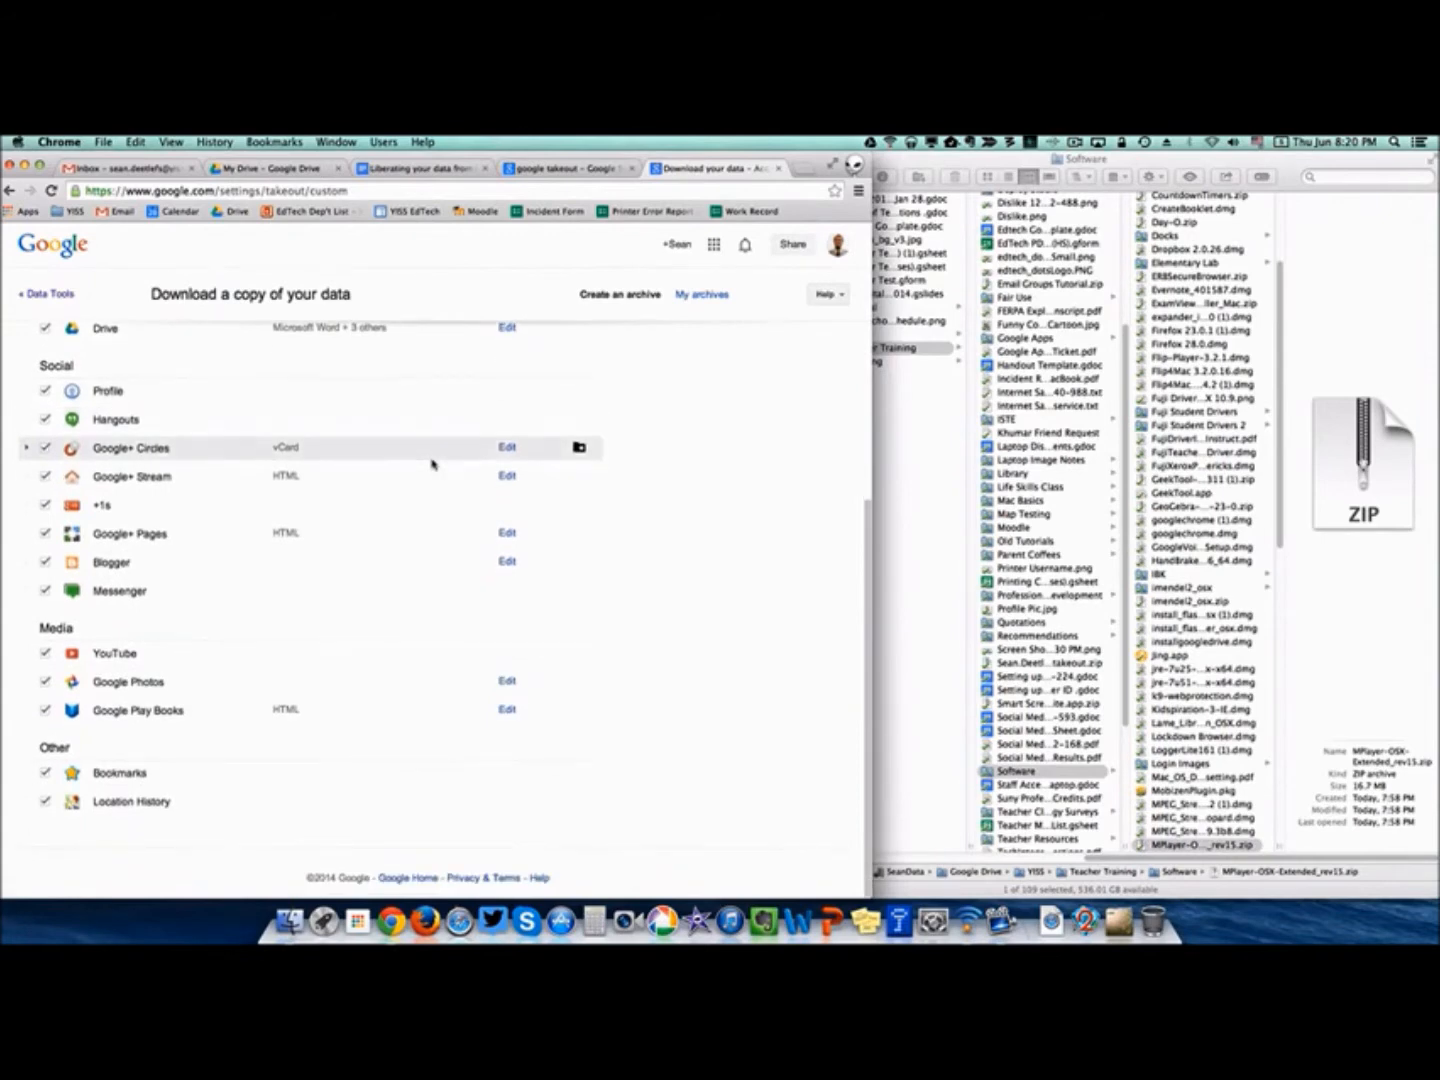
{"action": "scroll", "coordinate": [433, 463], "scroll_direction": "up", "scroll_amount": 8}
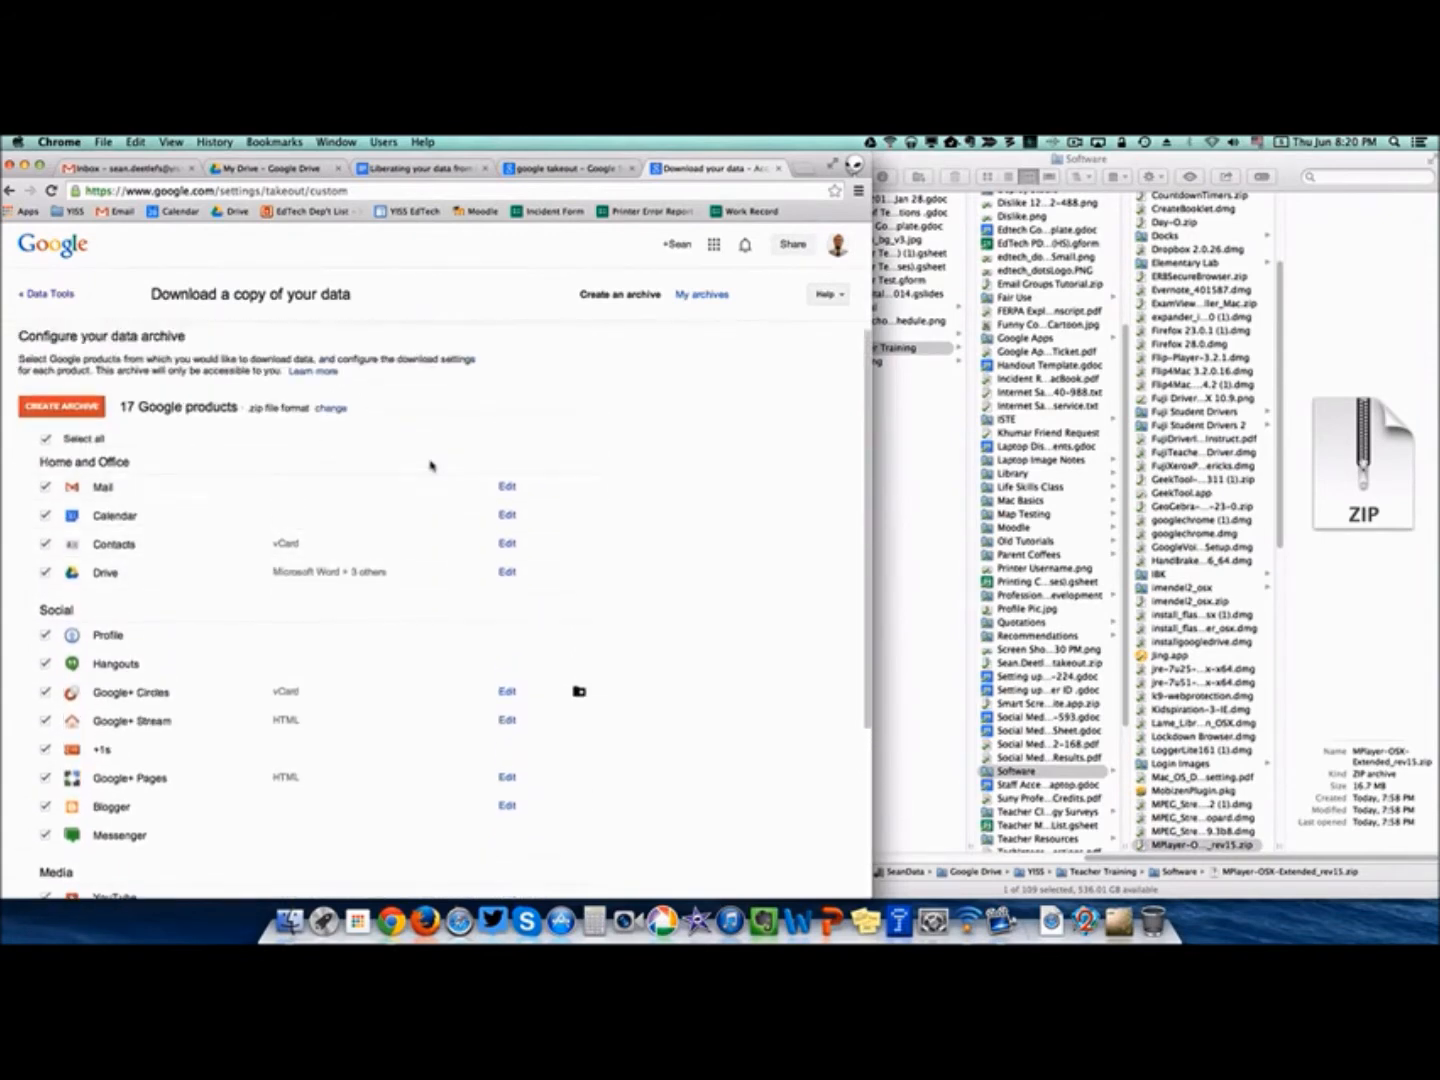
{"action": "scroll", "coordinate": [432, 464], "scroll_direction": "up", "scroll_amount": 1}
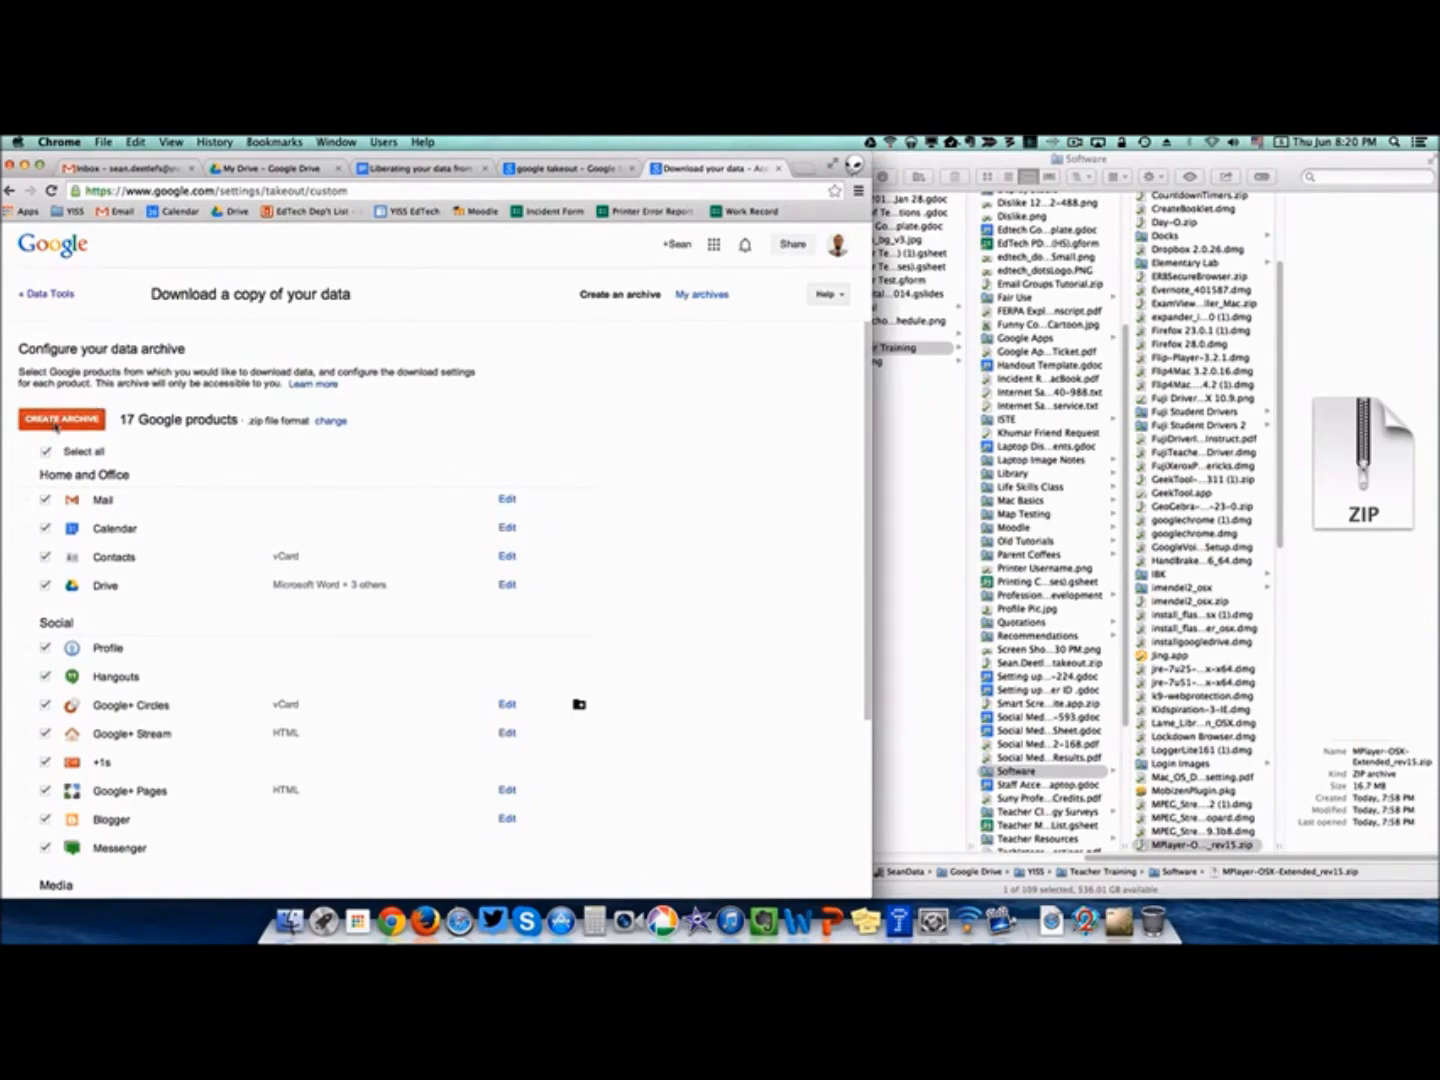
Create the 17-product archive, then remove the in-progress duplicate, keeping the 1.06 GB one.
{"action": "left_click", "coordinate": [57, 421]}
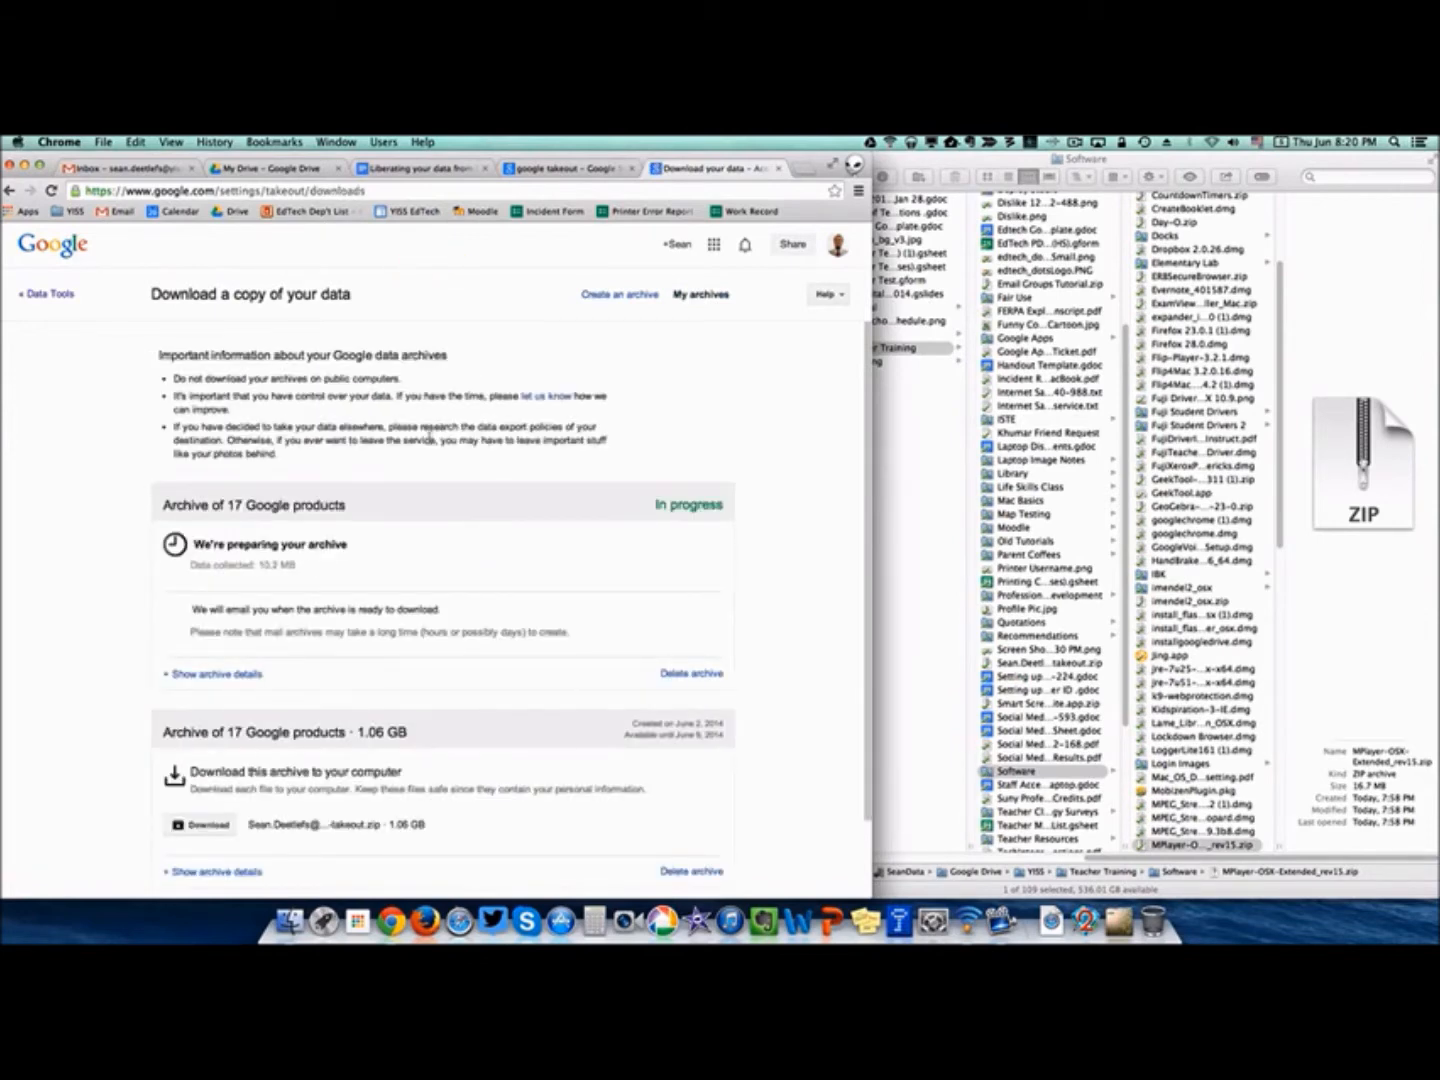
{"action": "scroll", "coordinate": [456, 441], "scroll_direction": "down", "scroll_amount": 1}
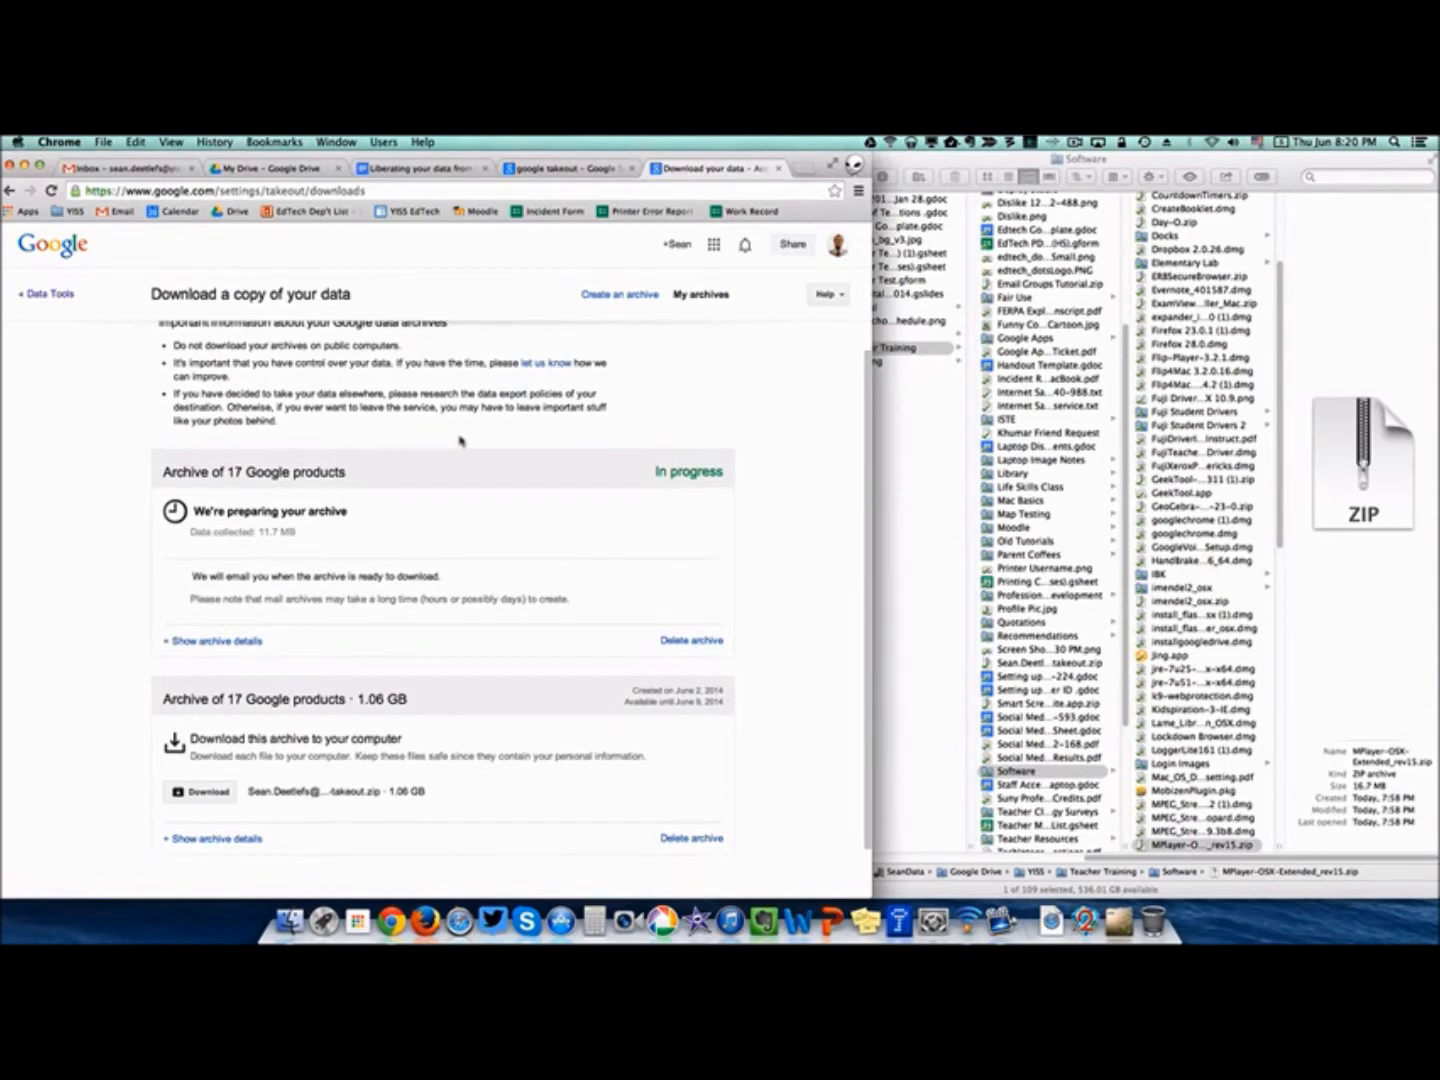
{"action": "scroll", "coordinate": [461, 442], "scroll_direction": "down", "scroll_amount": 1}
{"action": "scroll", "coordinate": [461, 441], "scroll_direction": "down", "scroll_amount": 1}
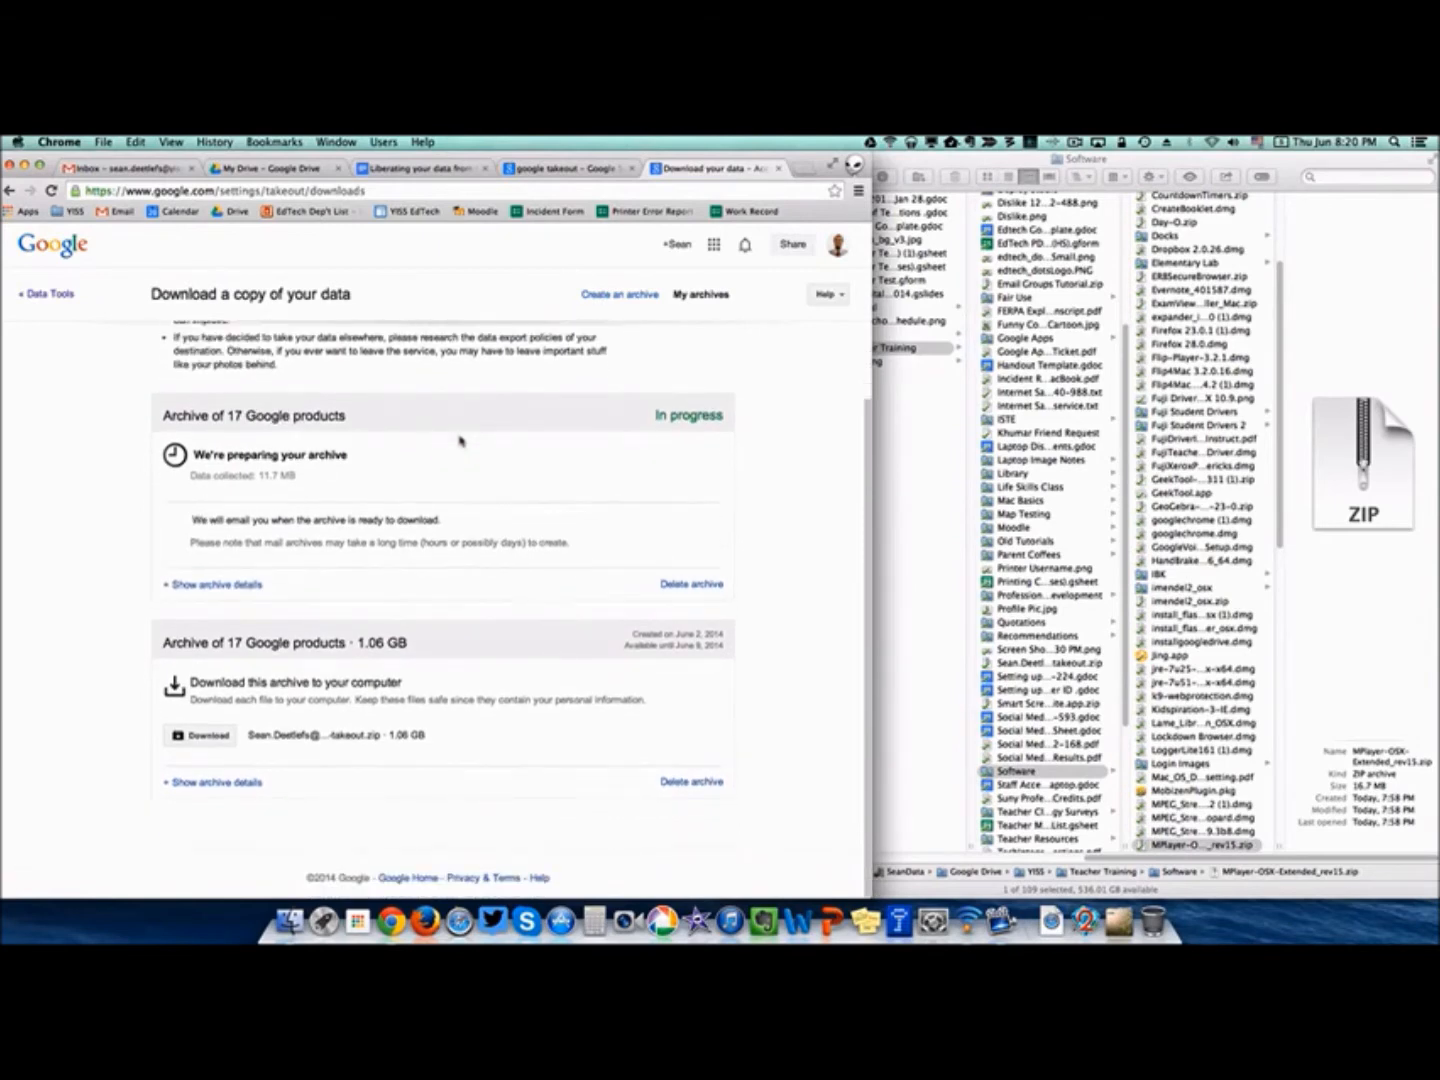
{"action": "left_click", "coordinate": [680, 585]}
{"action": "left_click", "coordinate": [305, 589]}
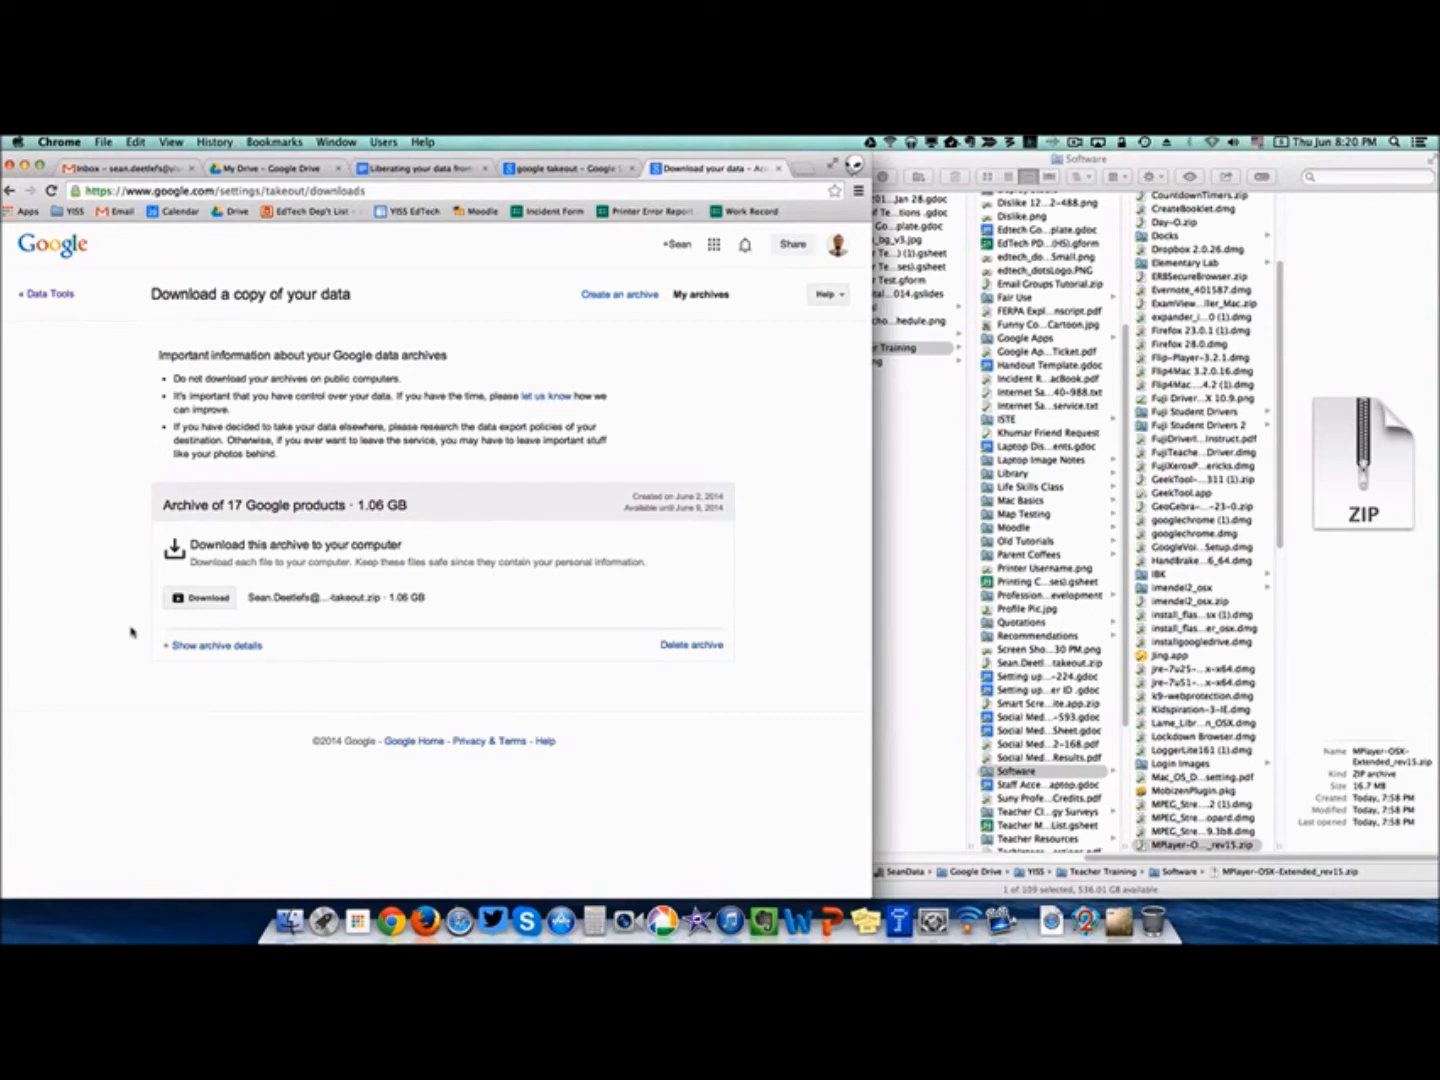
Download the 1.06 GB Takeout archive, signing in again, and save the zip to Downloads.
{"action": "left_click", "coordinate": [207, 600]}
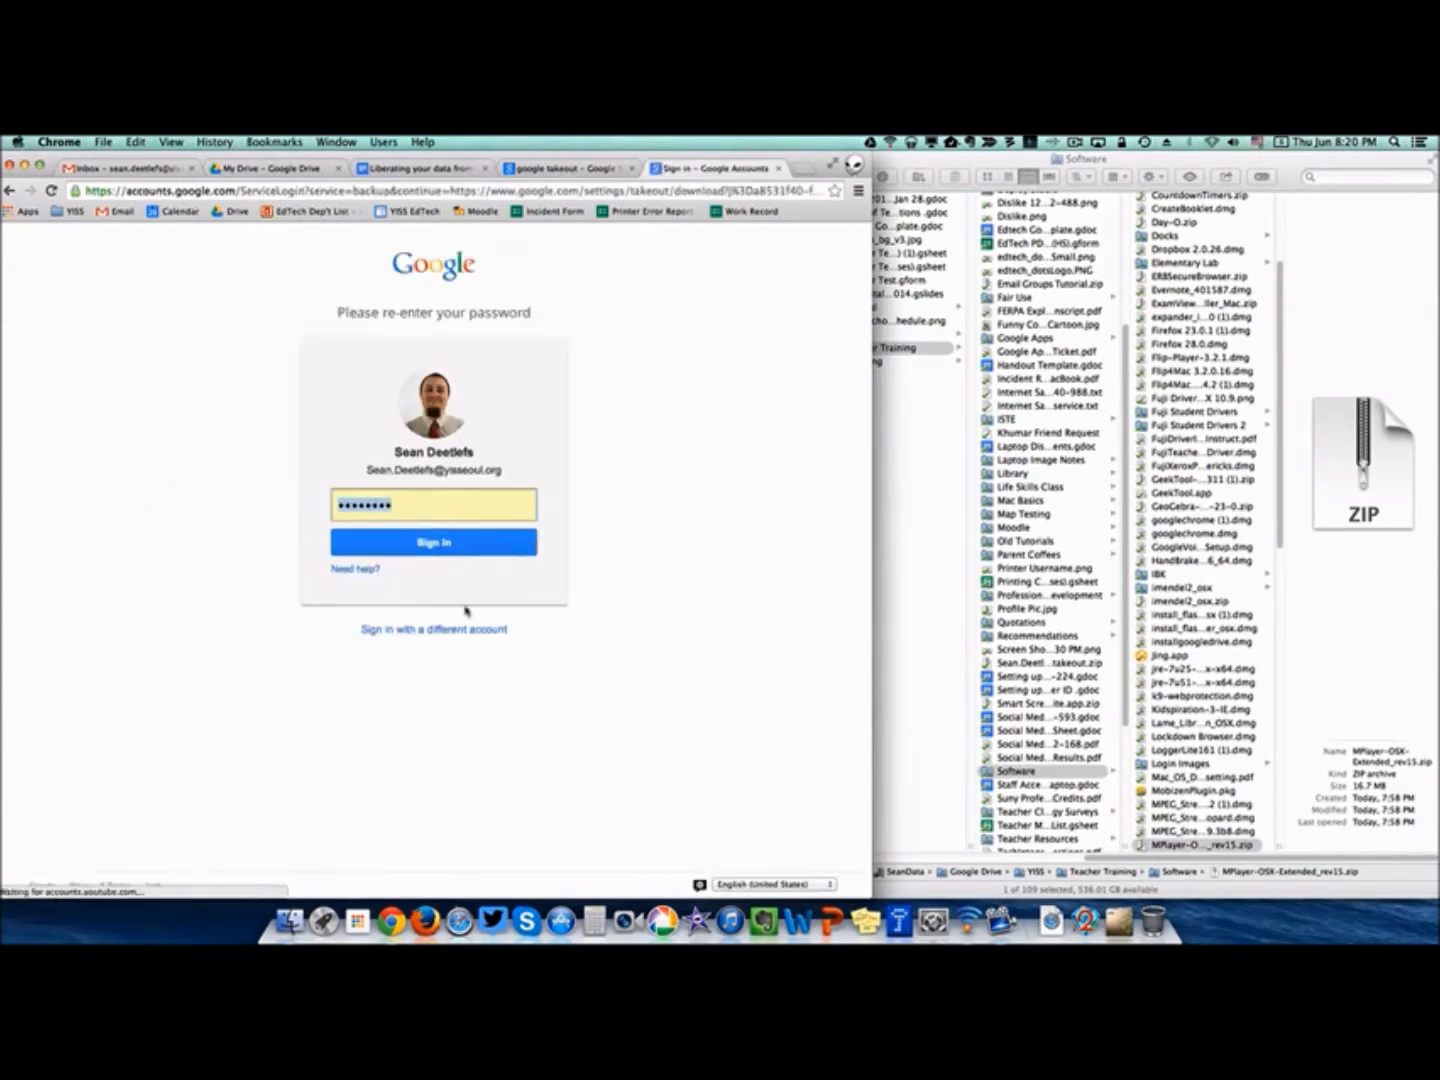
{"action": "left_click", "coordinate": [475, 545]}
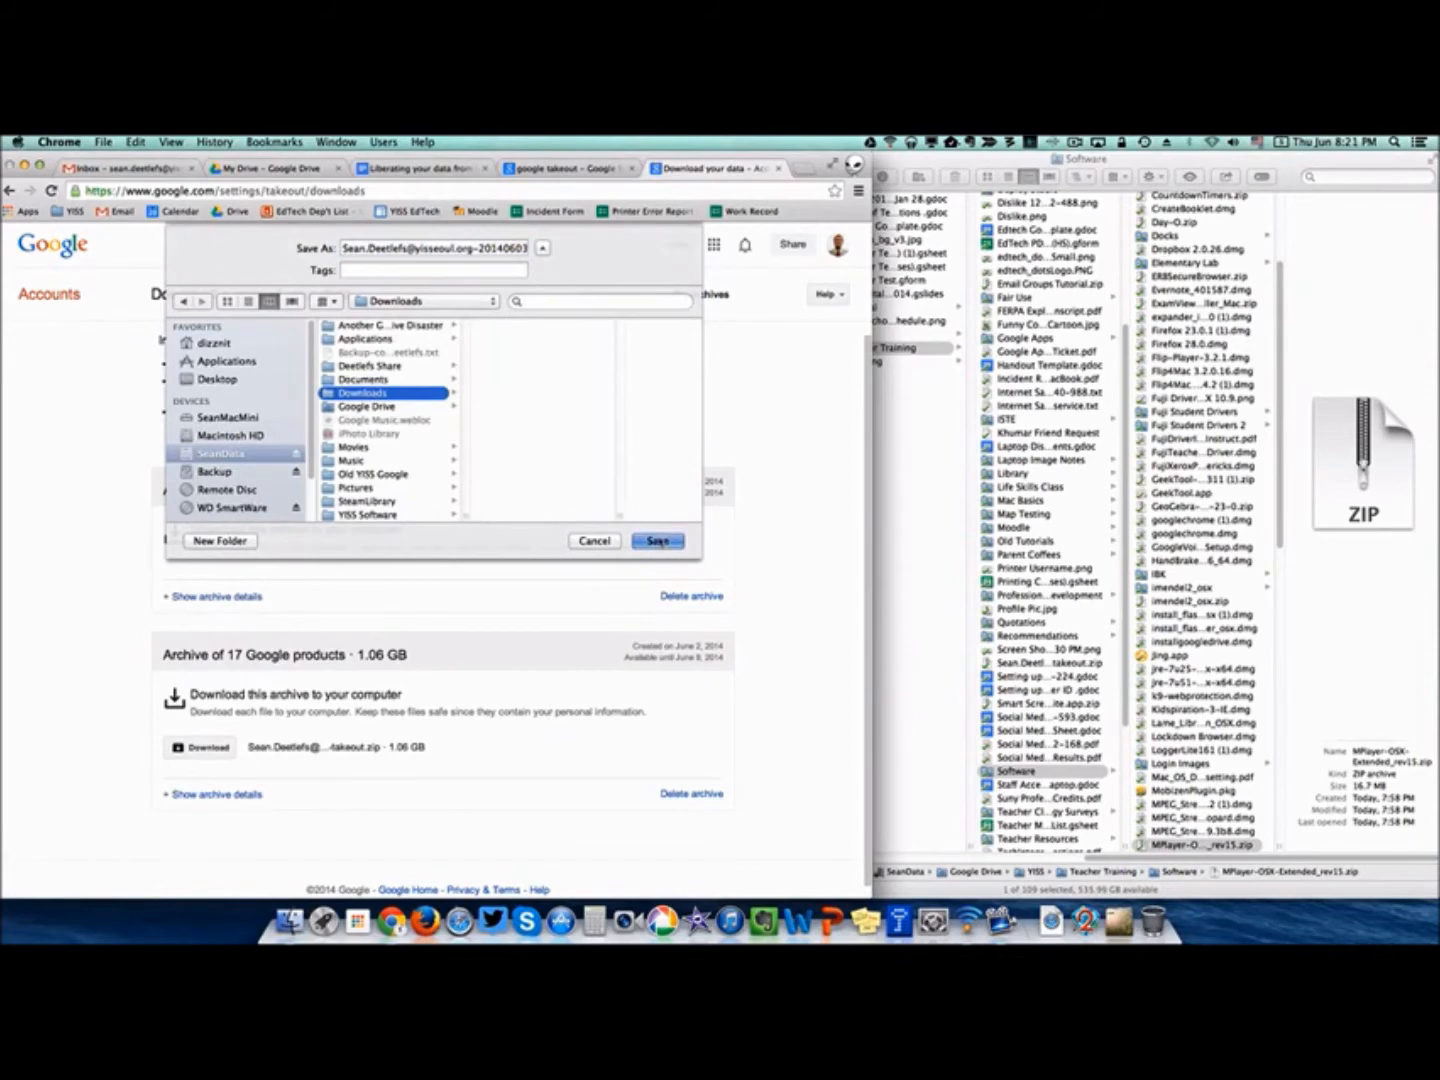
{"action": "left_click", "coordinate": [657, 541]}
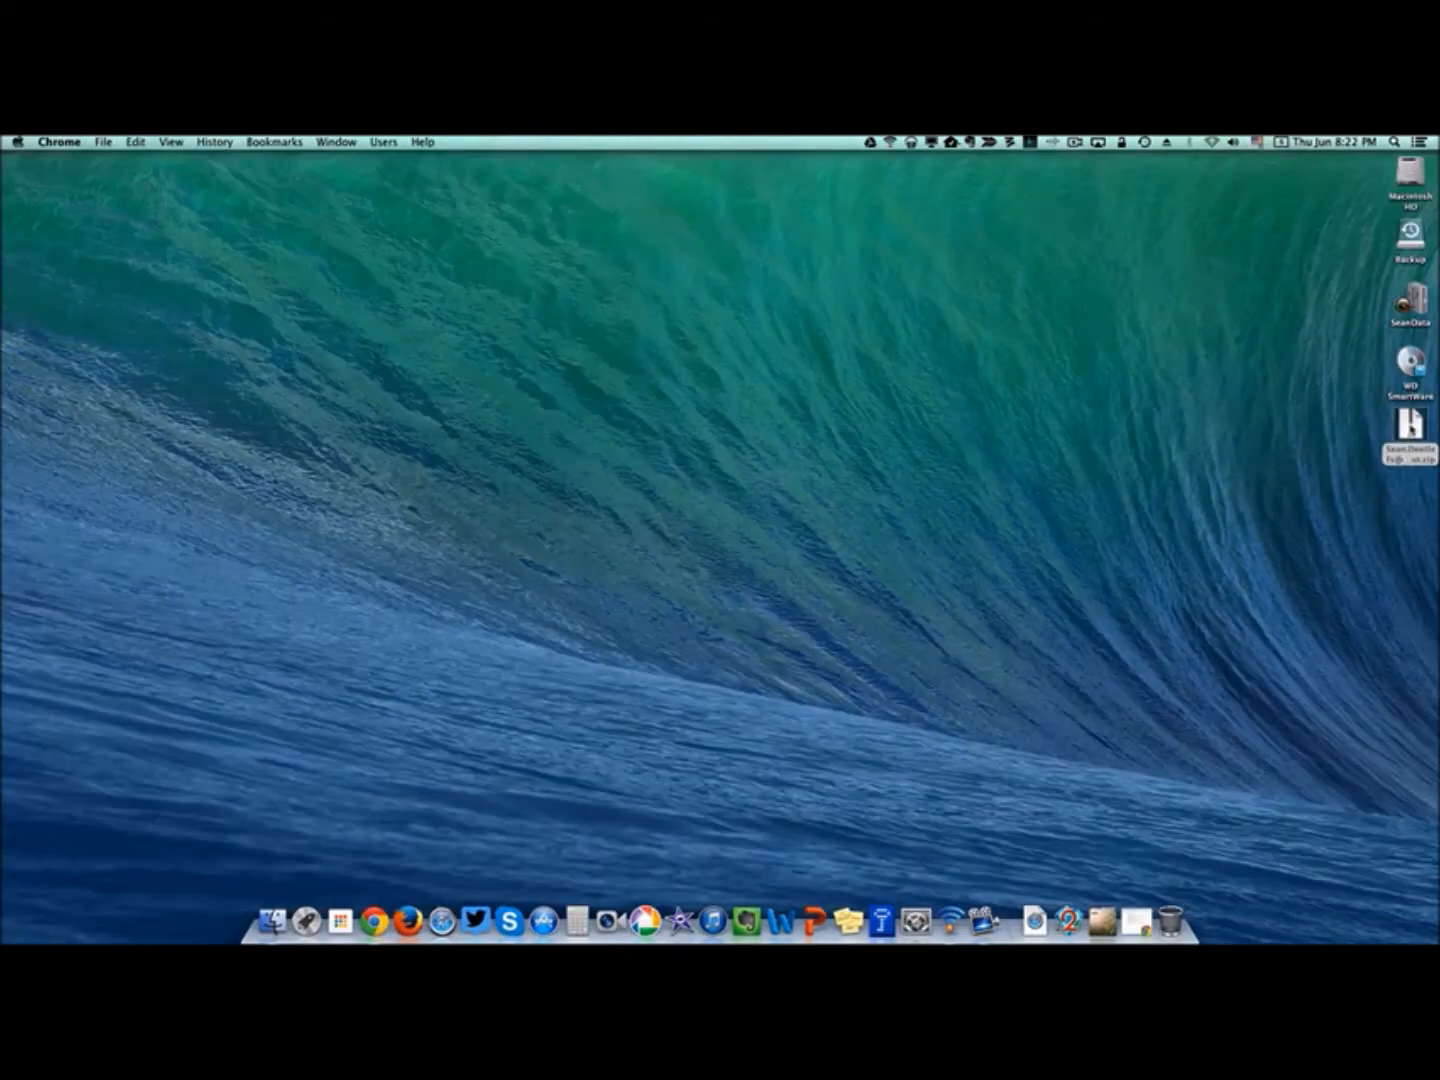
Unzip the Takeout archive, select Bookmarks.html in its Bookmarks folder, and return to Chrome.
{"action": "double_click", "coordinate": [1409, 425]}
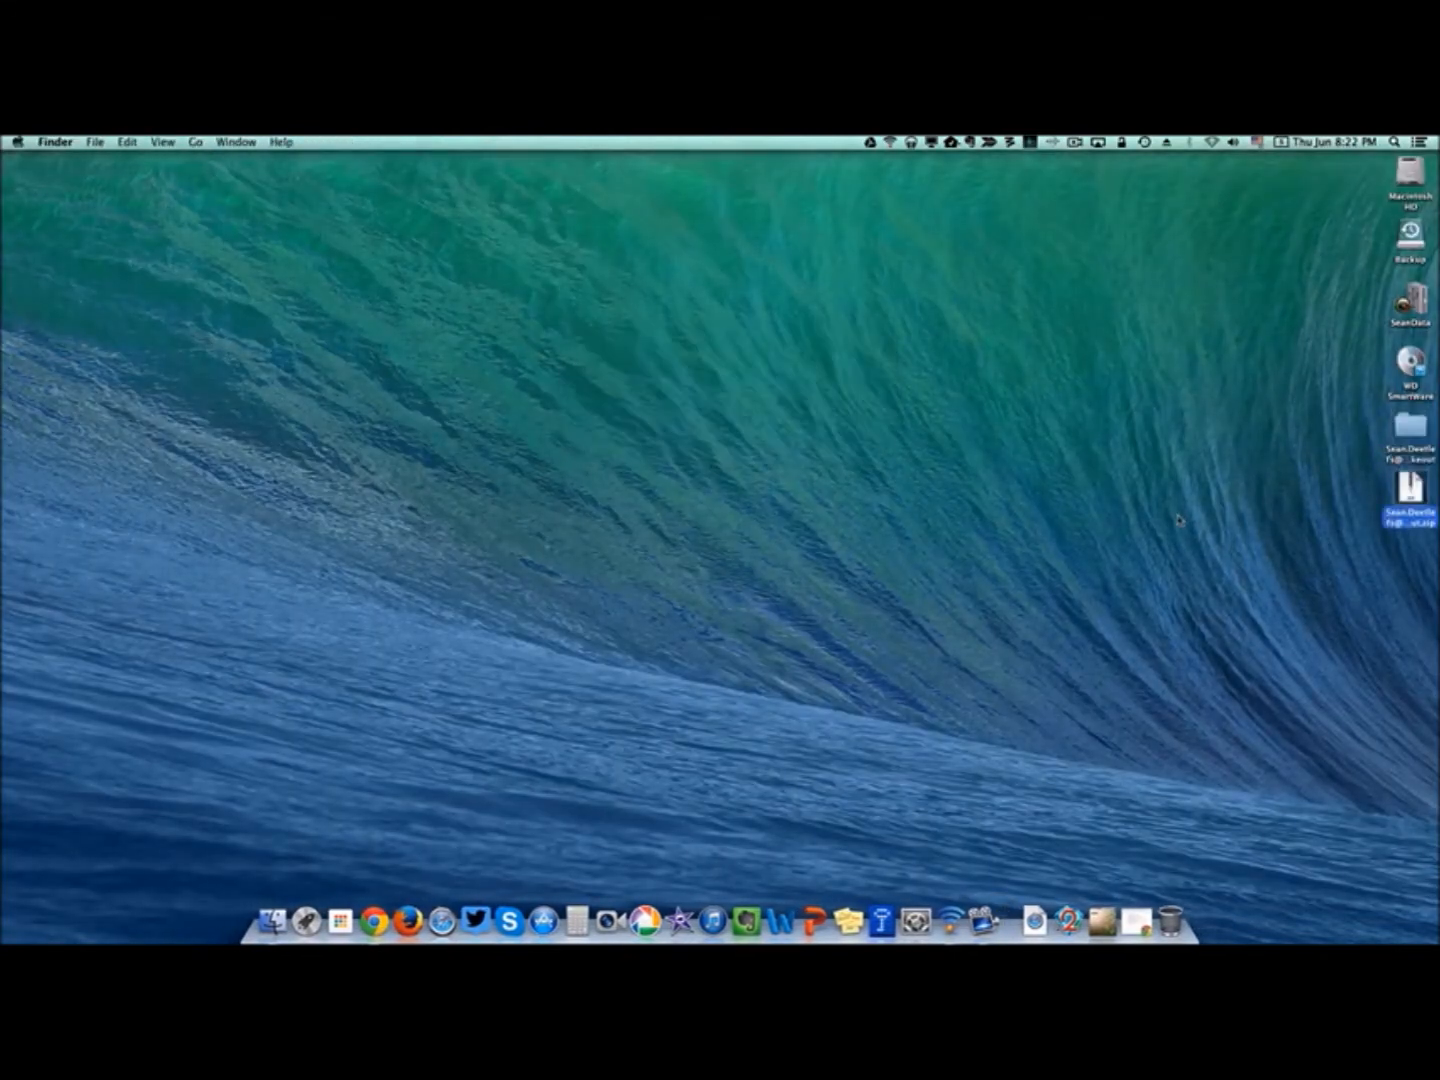
{"action": "double_click", "coordinate": [1409, 426]}
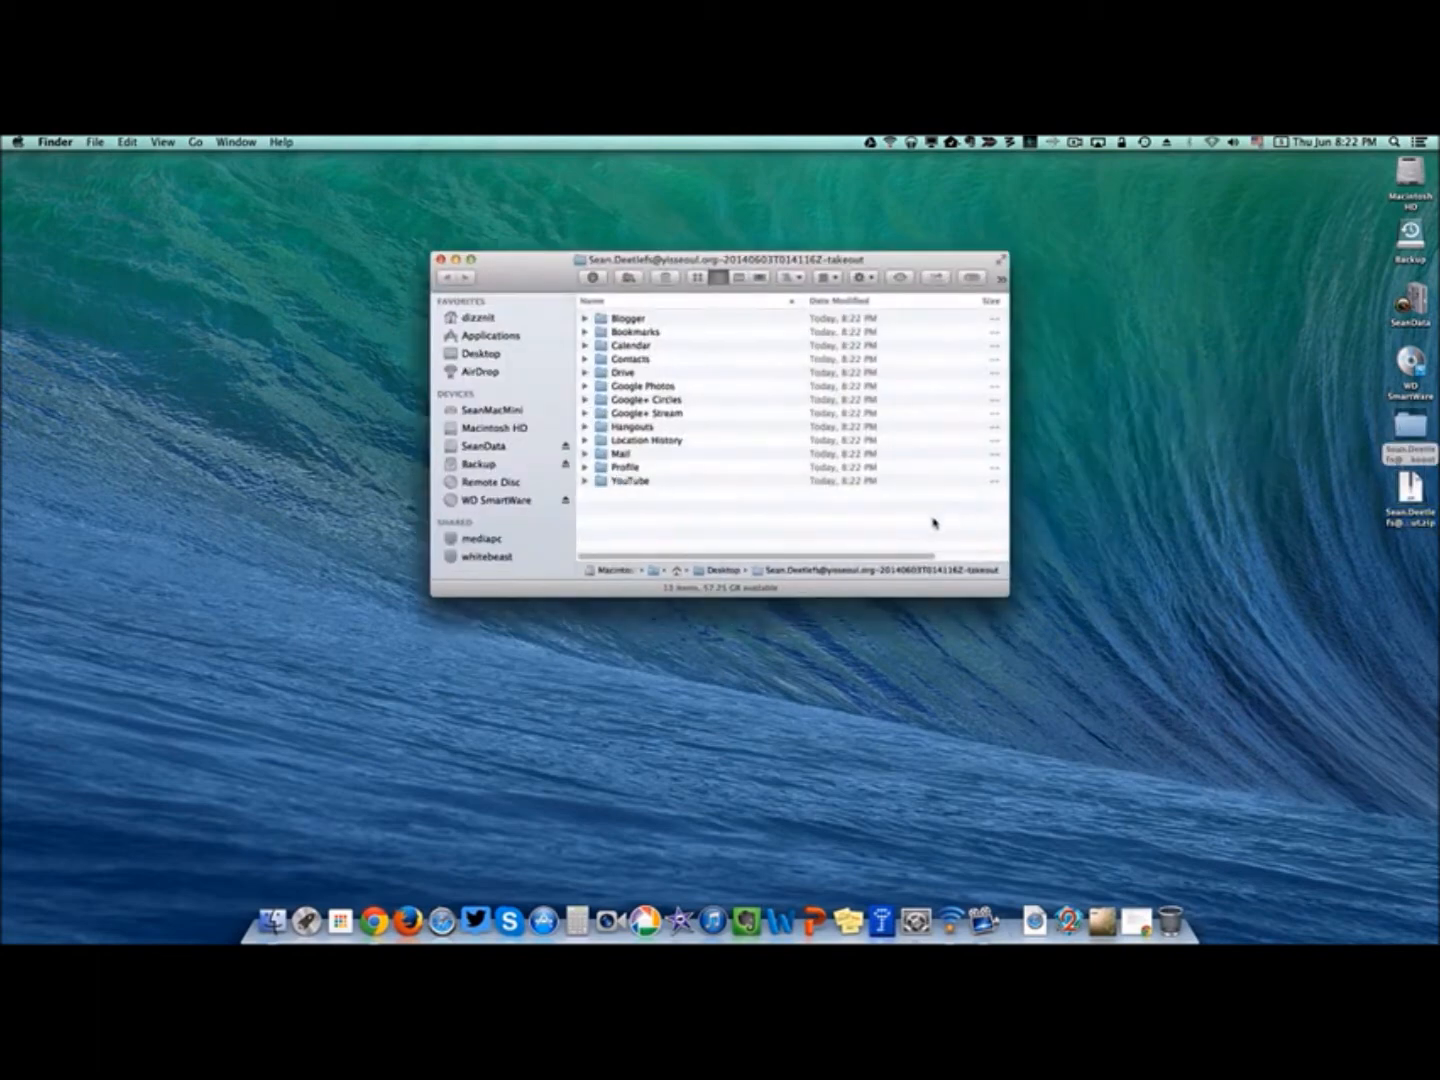
{"action": "left_click", "coordinate": [585, 332]}
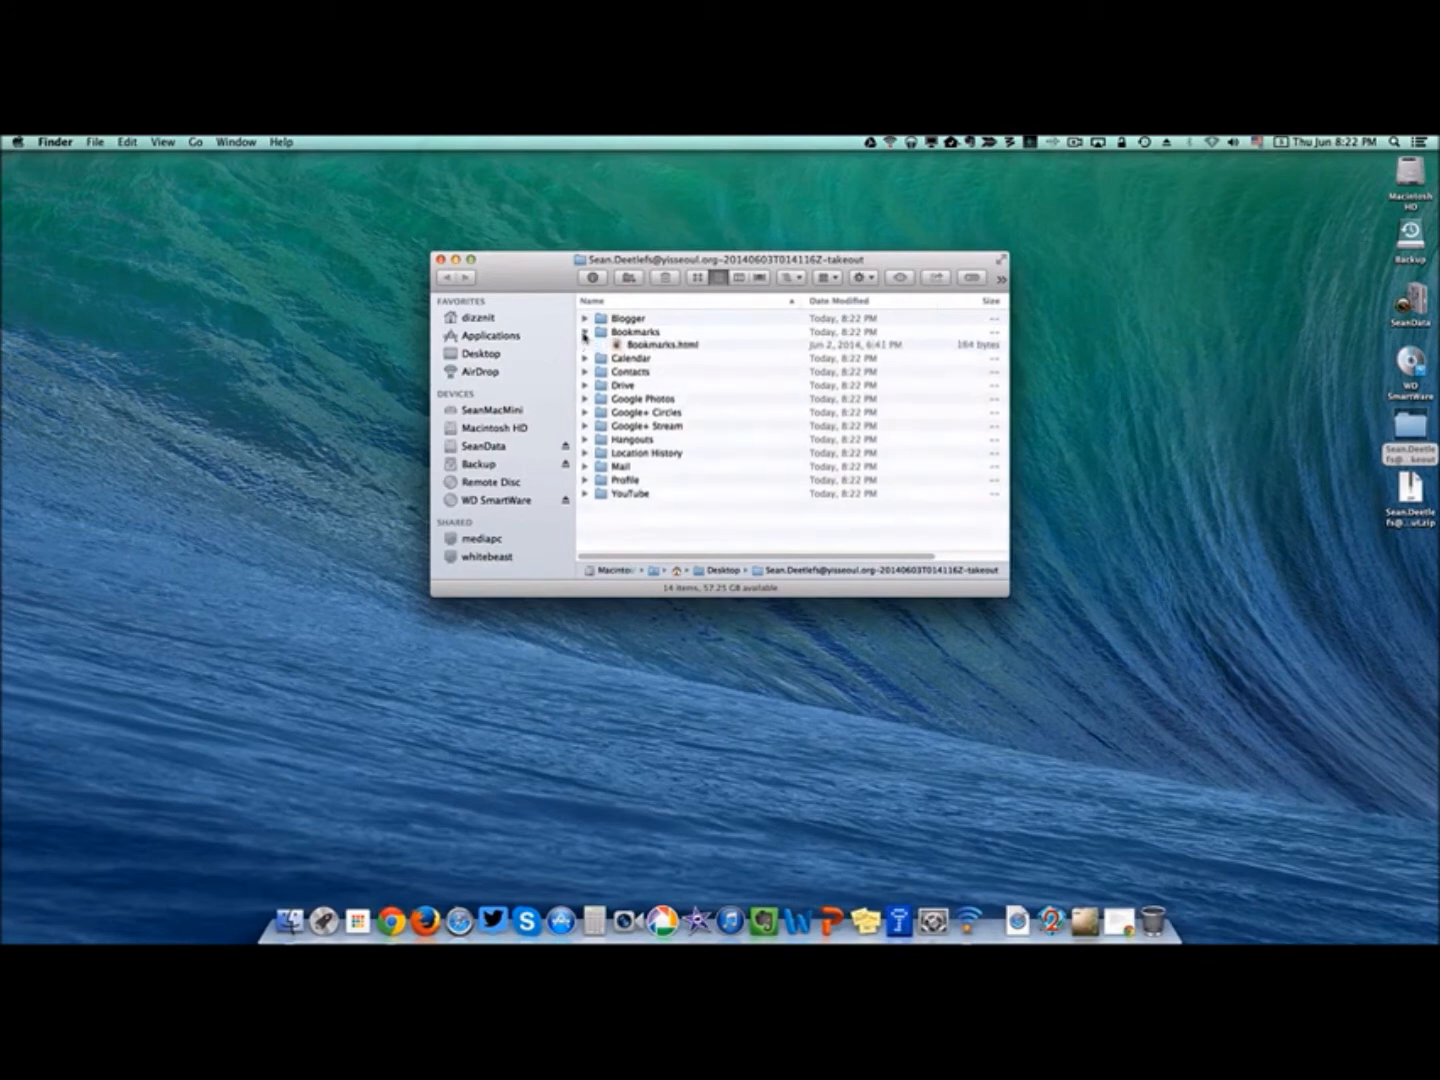
{"action": "left_click", "coordinate": [648, 348]}
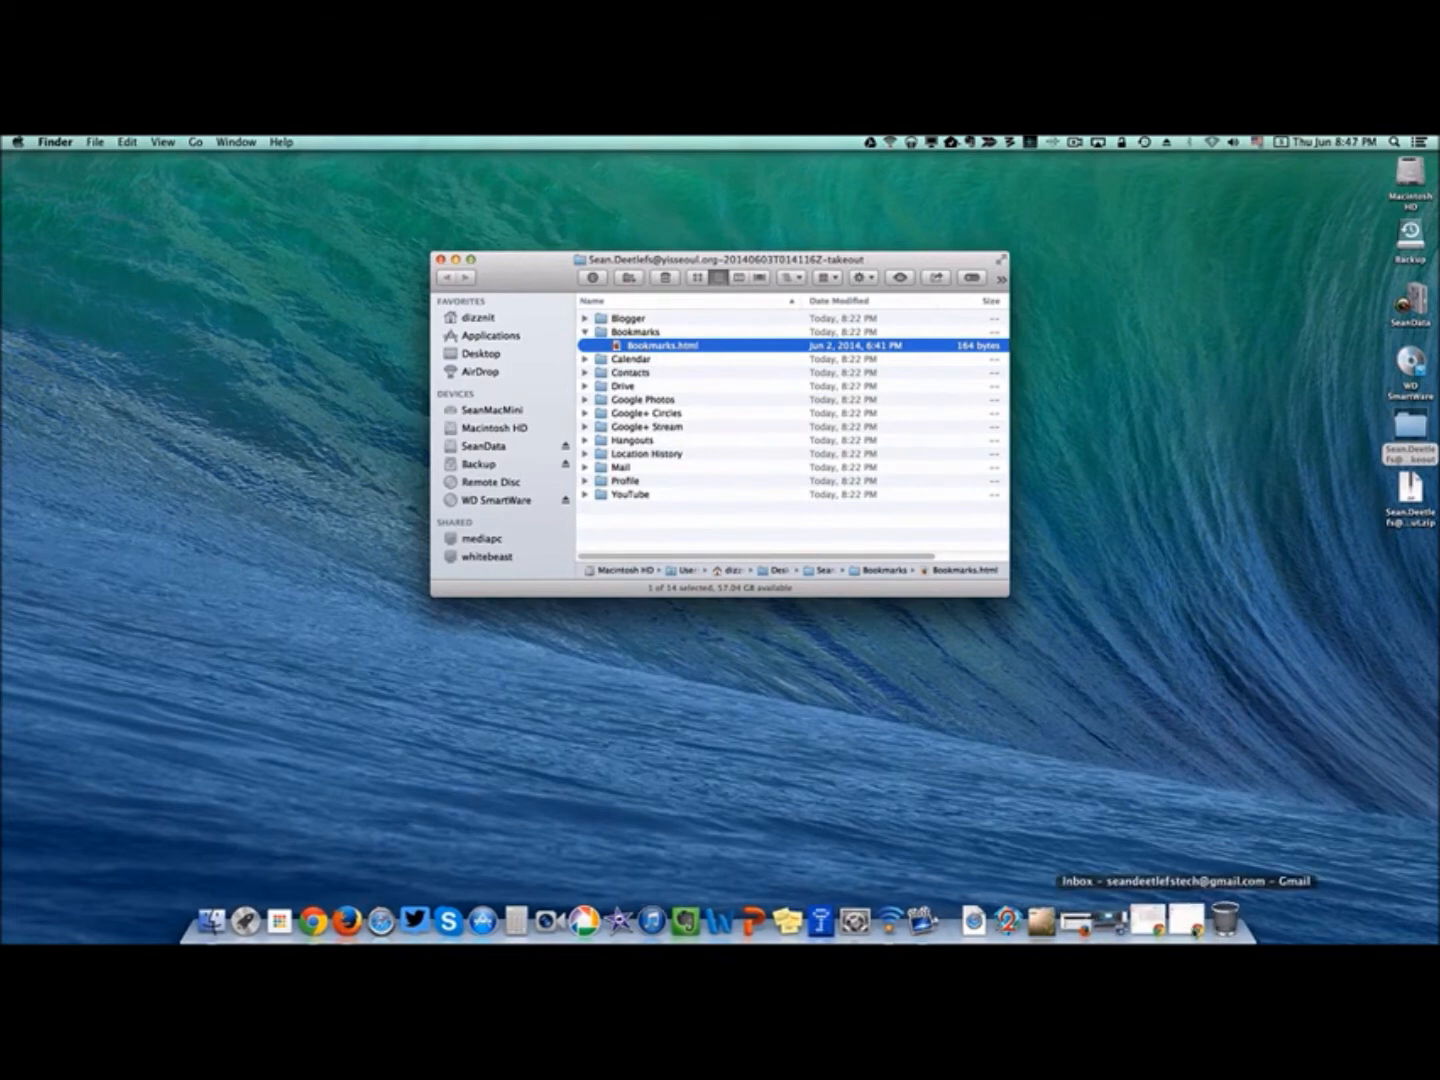
{"action": "left_click", "coordinate": [1186, 918]}
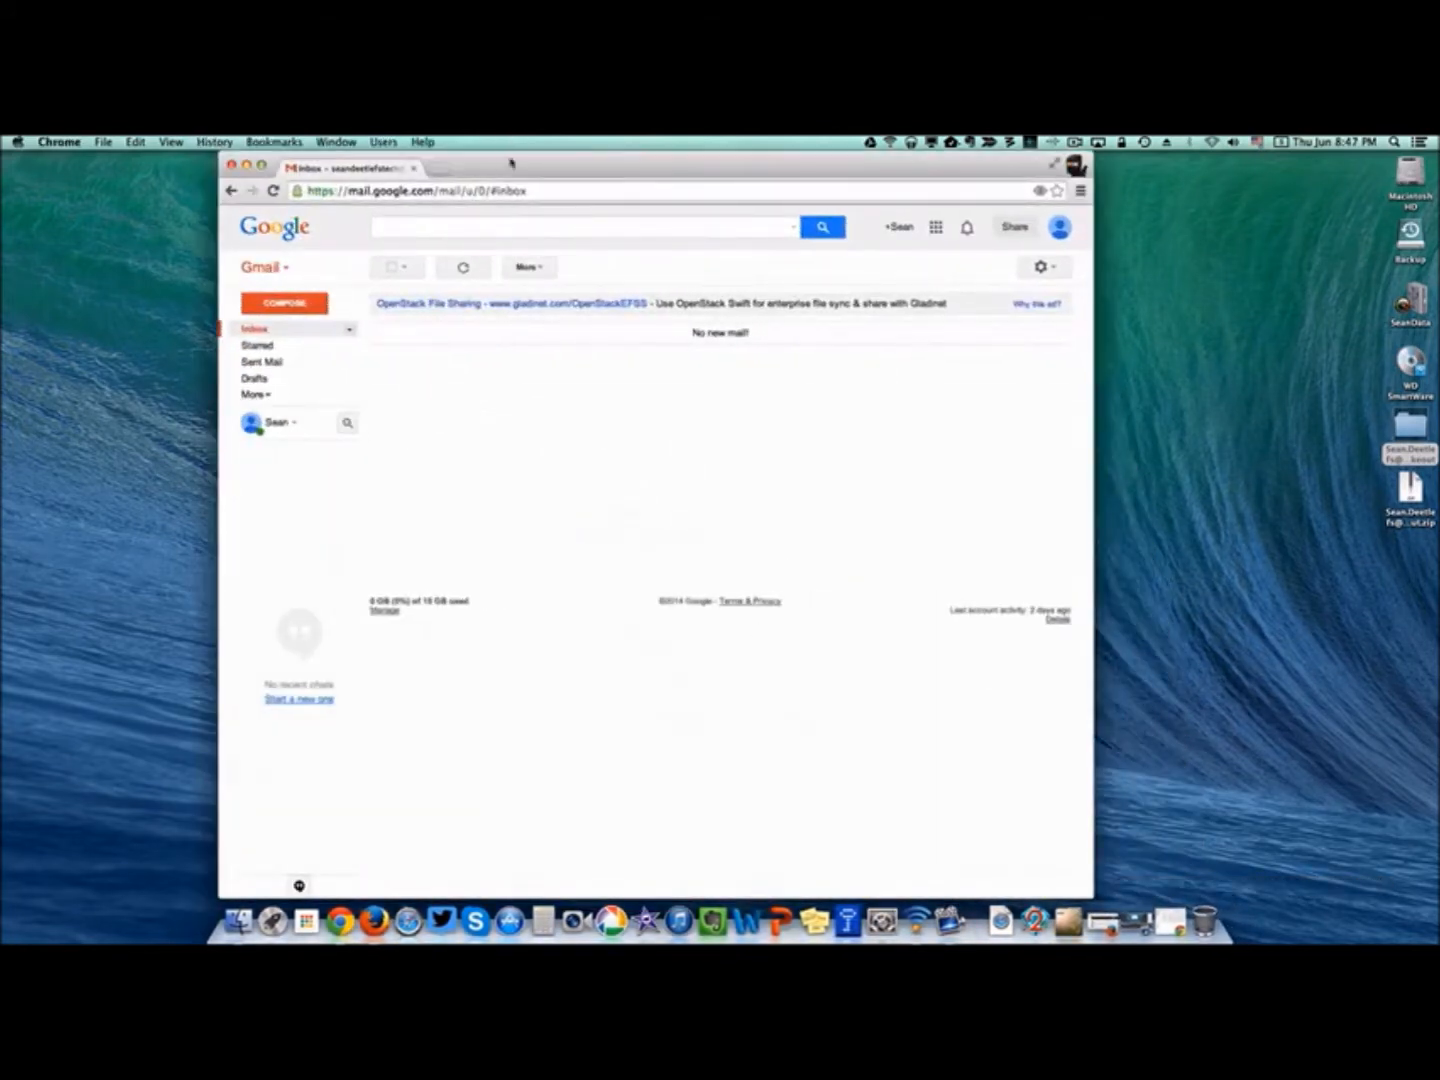
Import the Takeout's Bookmarks/Bookmarks.html through Chrome's Bookmark Manager (Import Bookmarks from HTML File).
{"action": "left_click", "coordinate": [253, 142]}
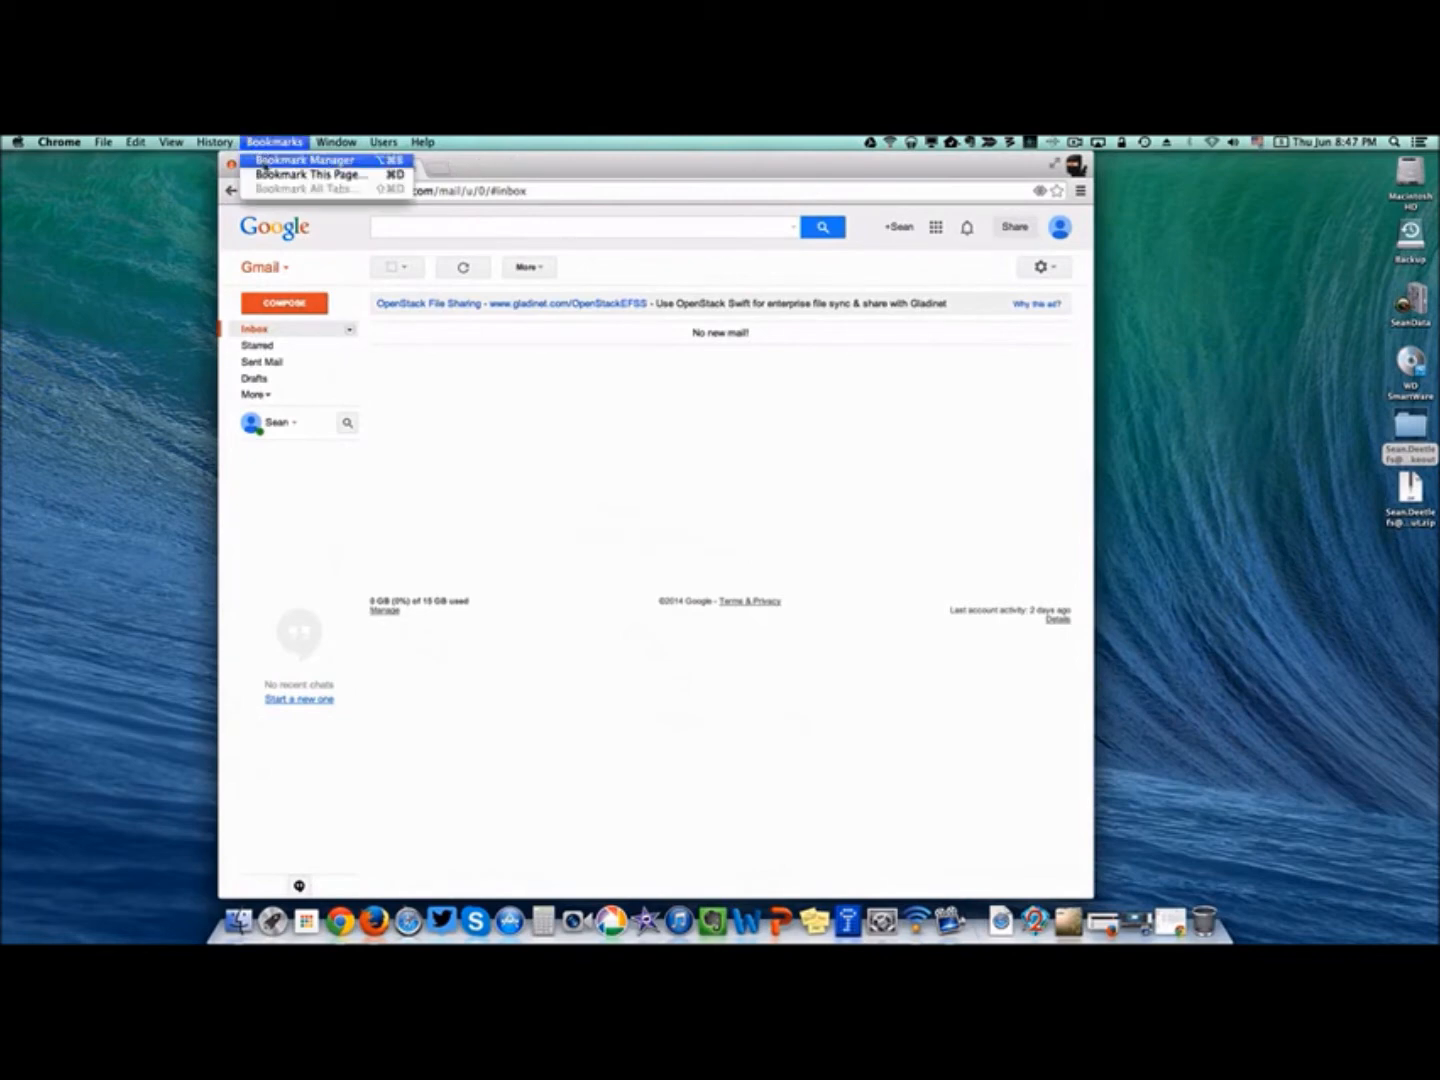
{"action": "left_click", "coordinate": [302, 160]}
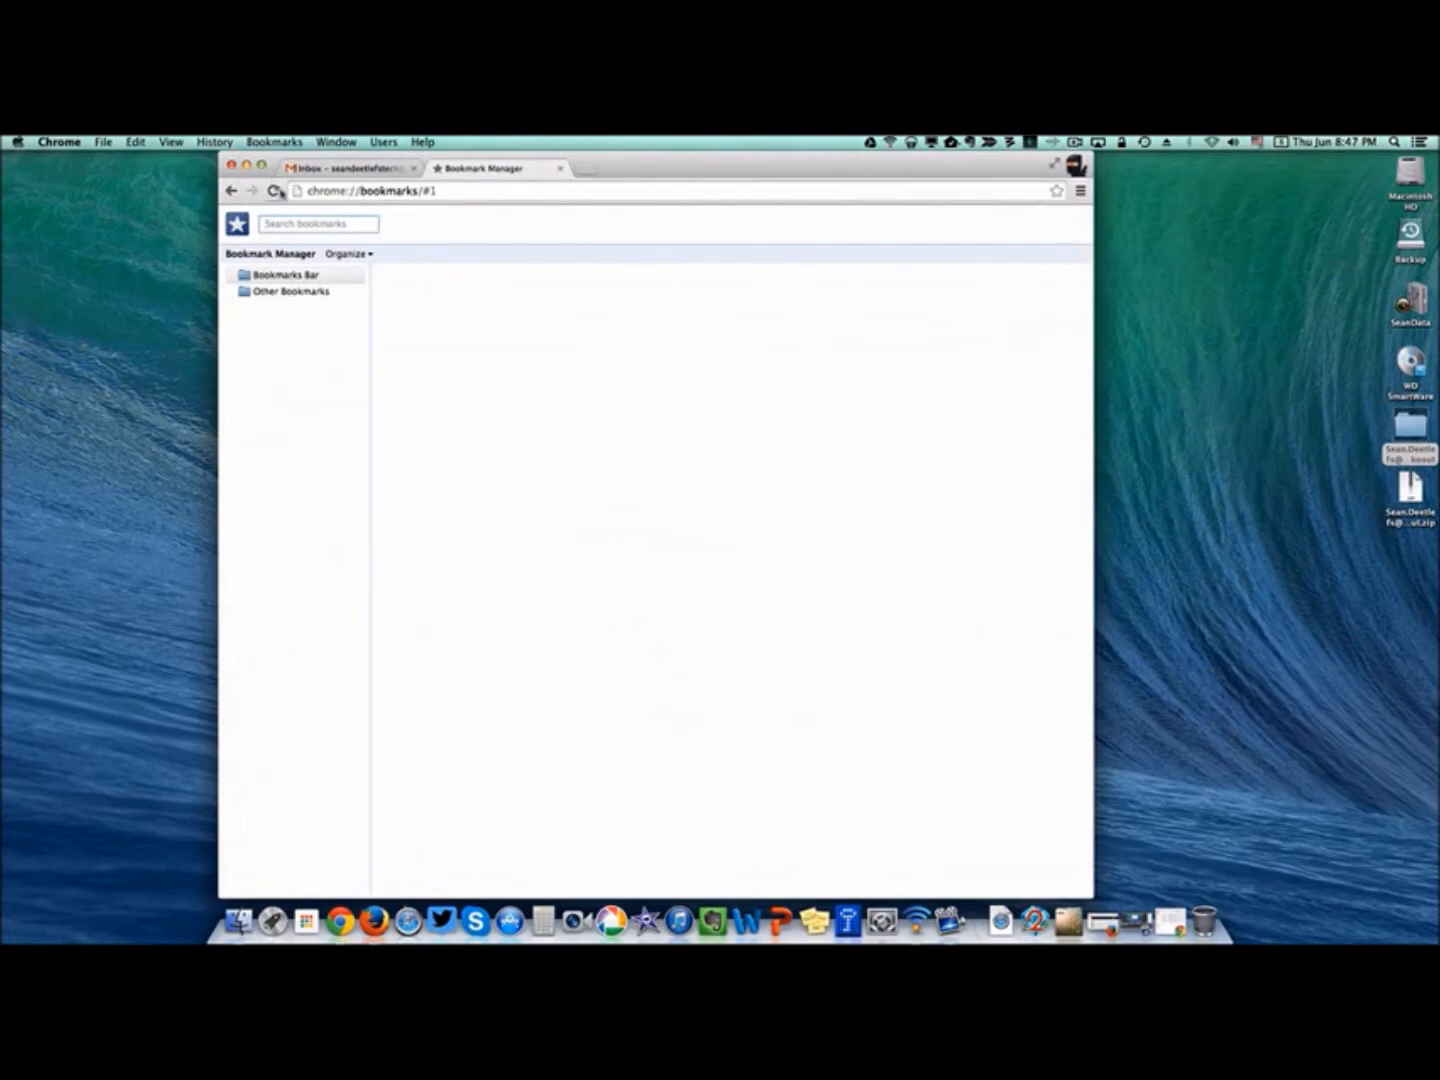
{"action": "left_click", "coordinate": [346, 254]}
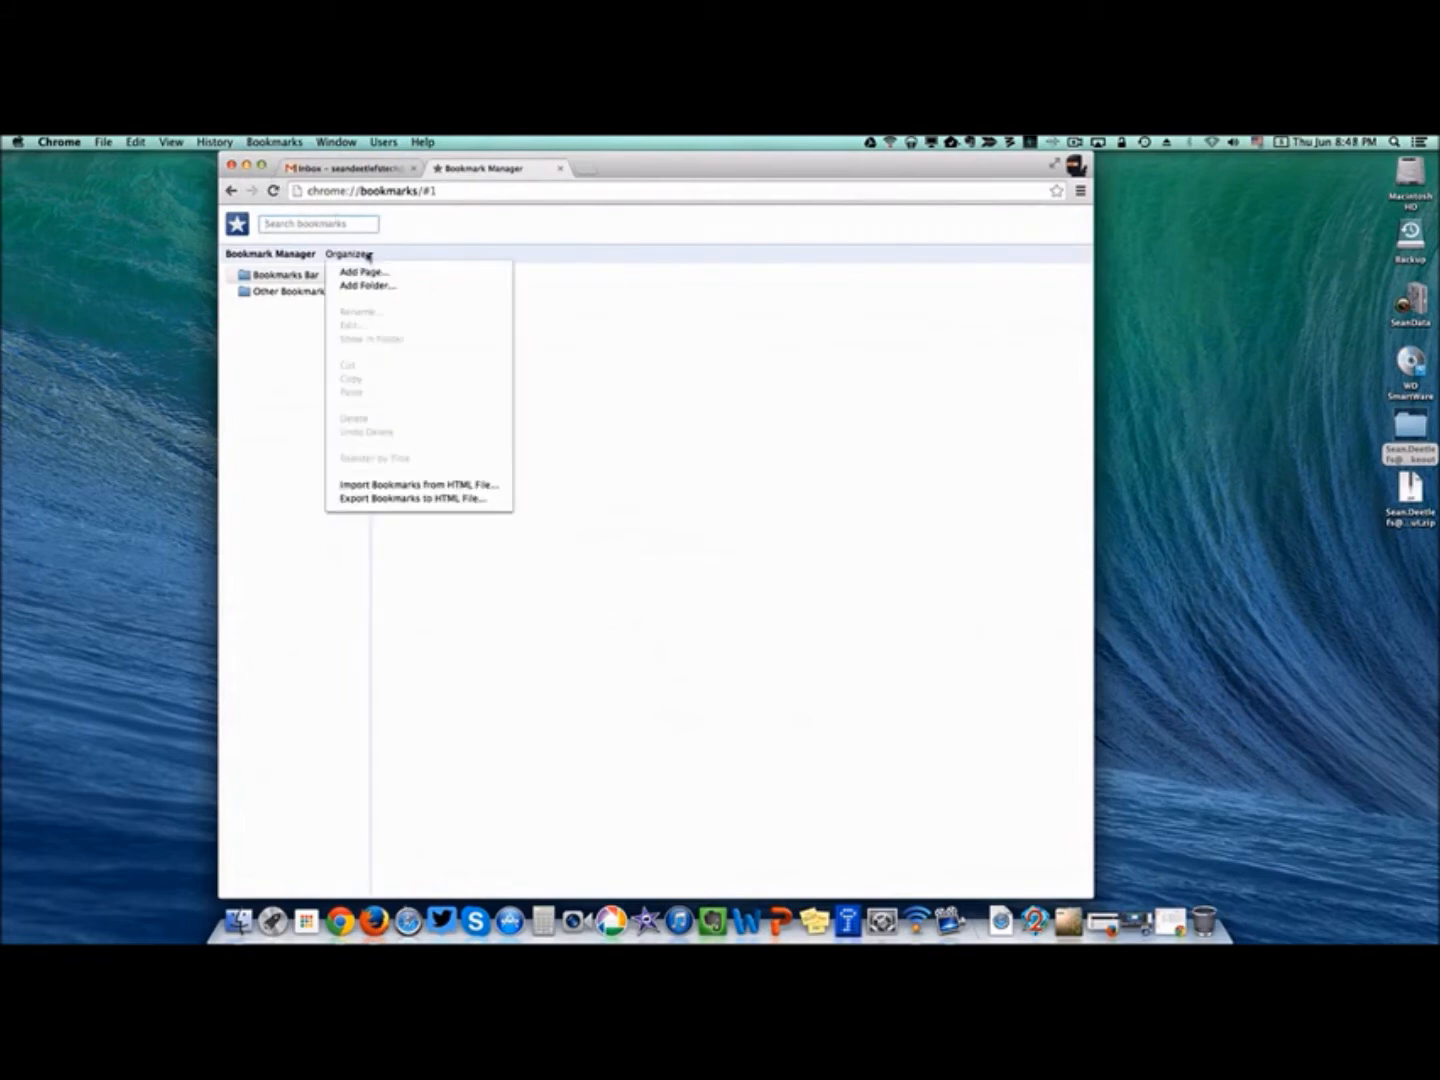
{"action": "left_click", "coordinate": [396, 484]}
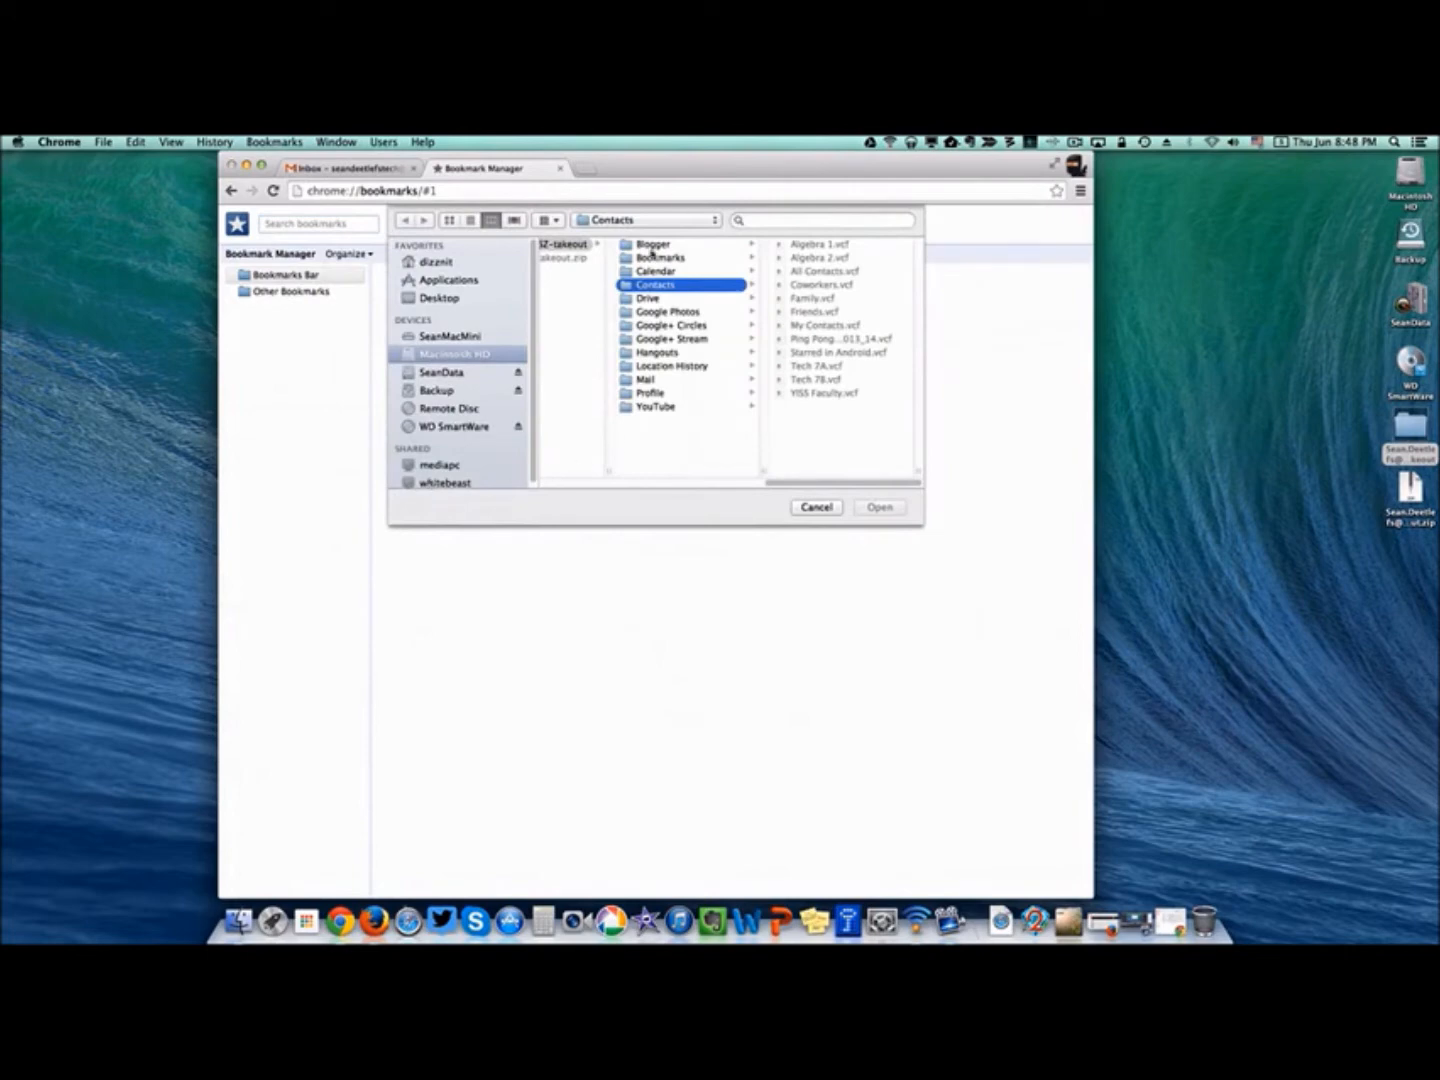
{"action": "left_click", "coordinate": [652, 259]}
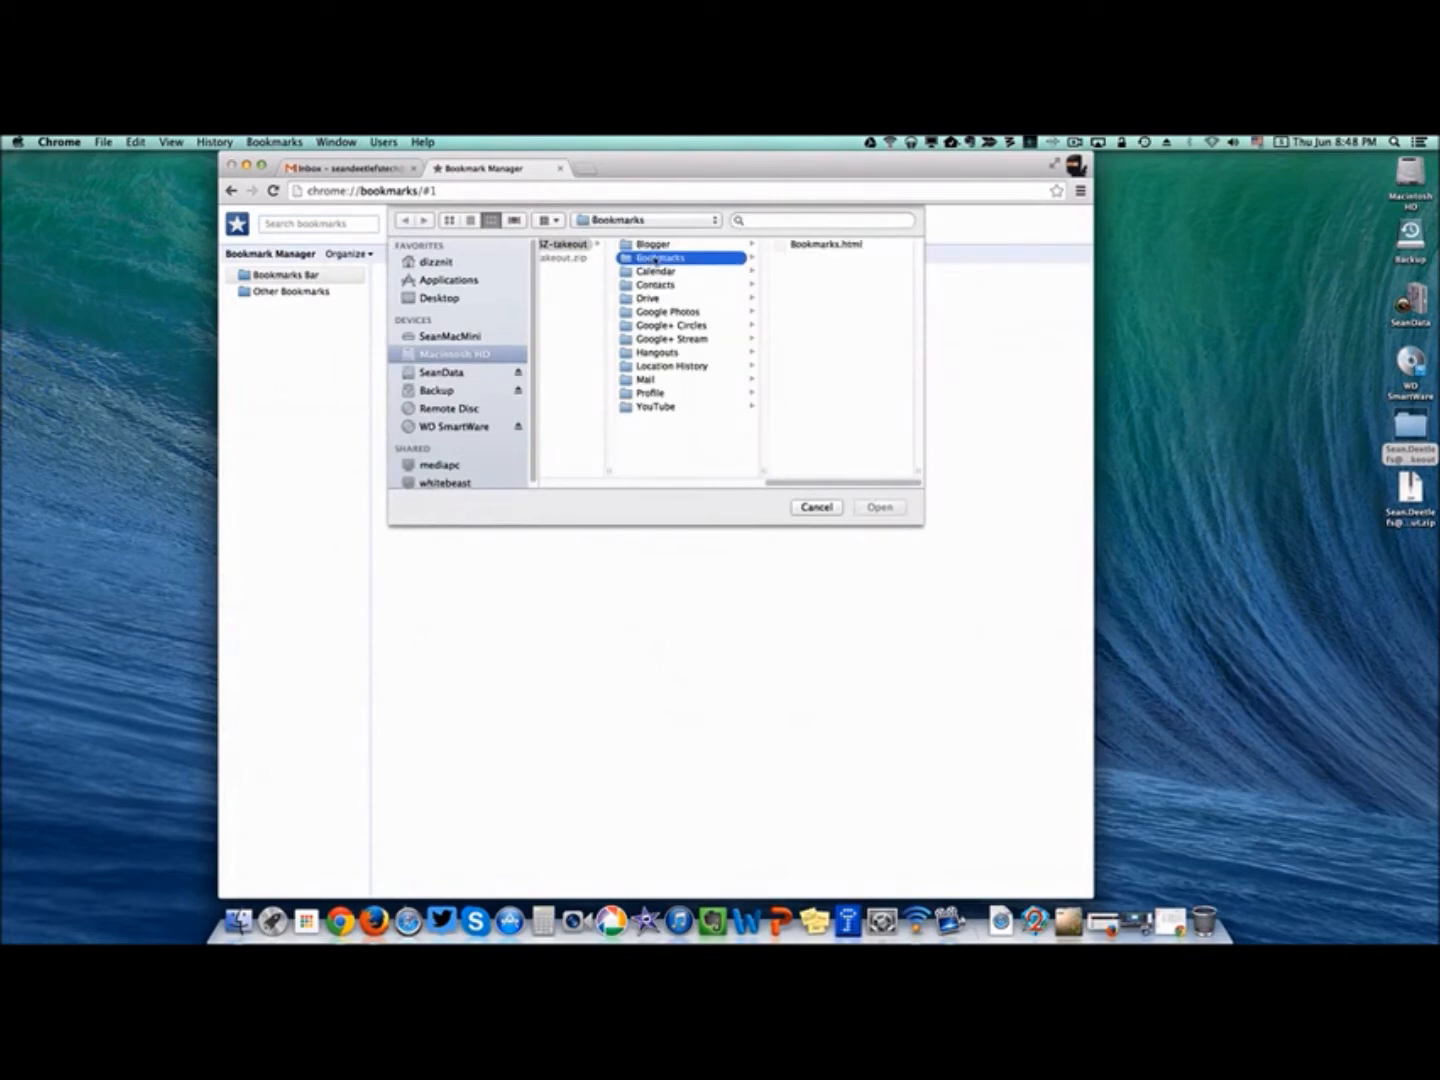
{"action": "left_click", "coordinate": [806, 247]}
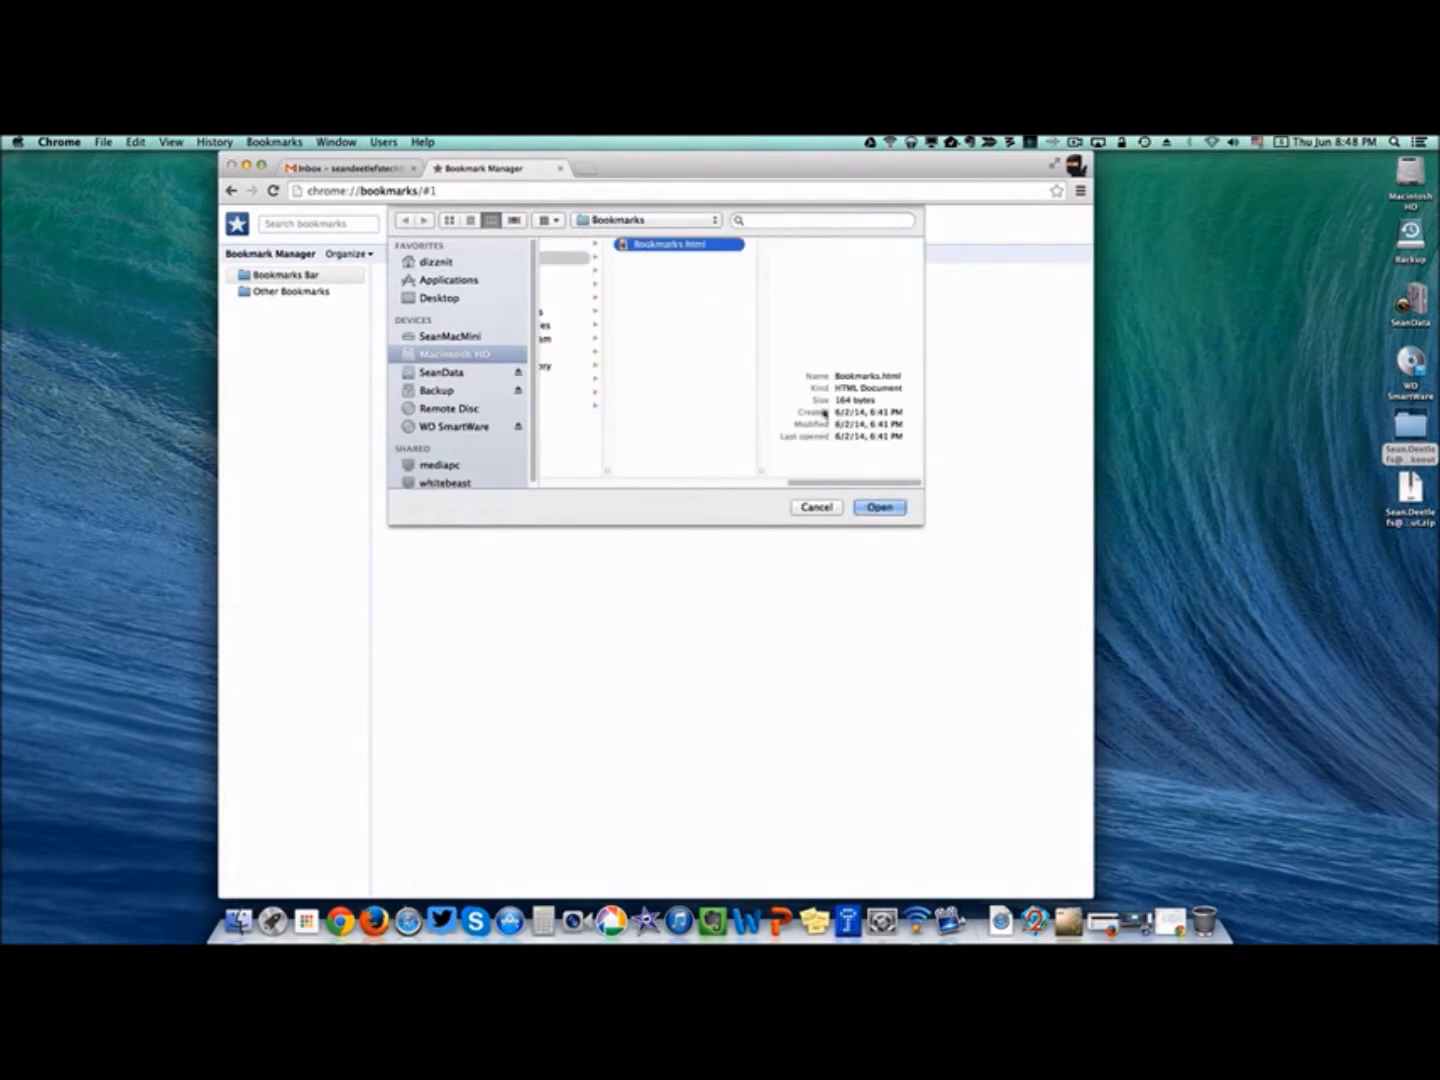
{"action": "left_click", "coordinate": [869, 506]}
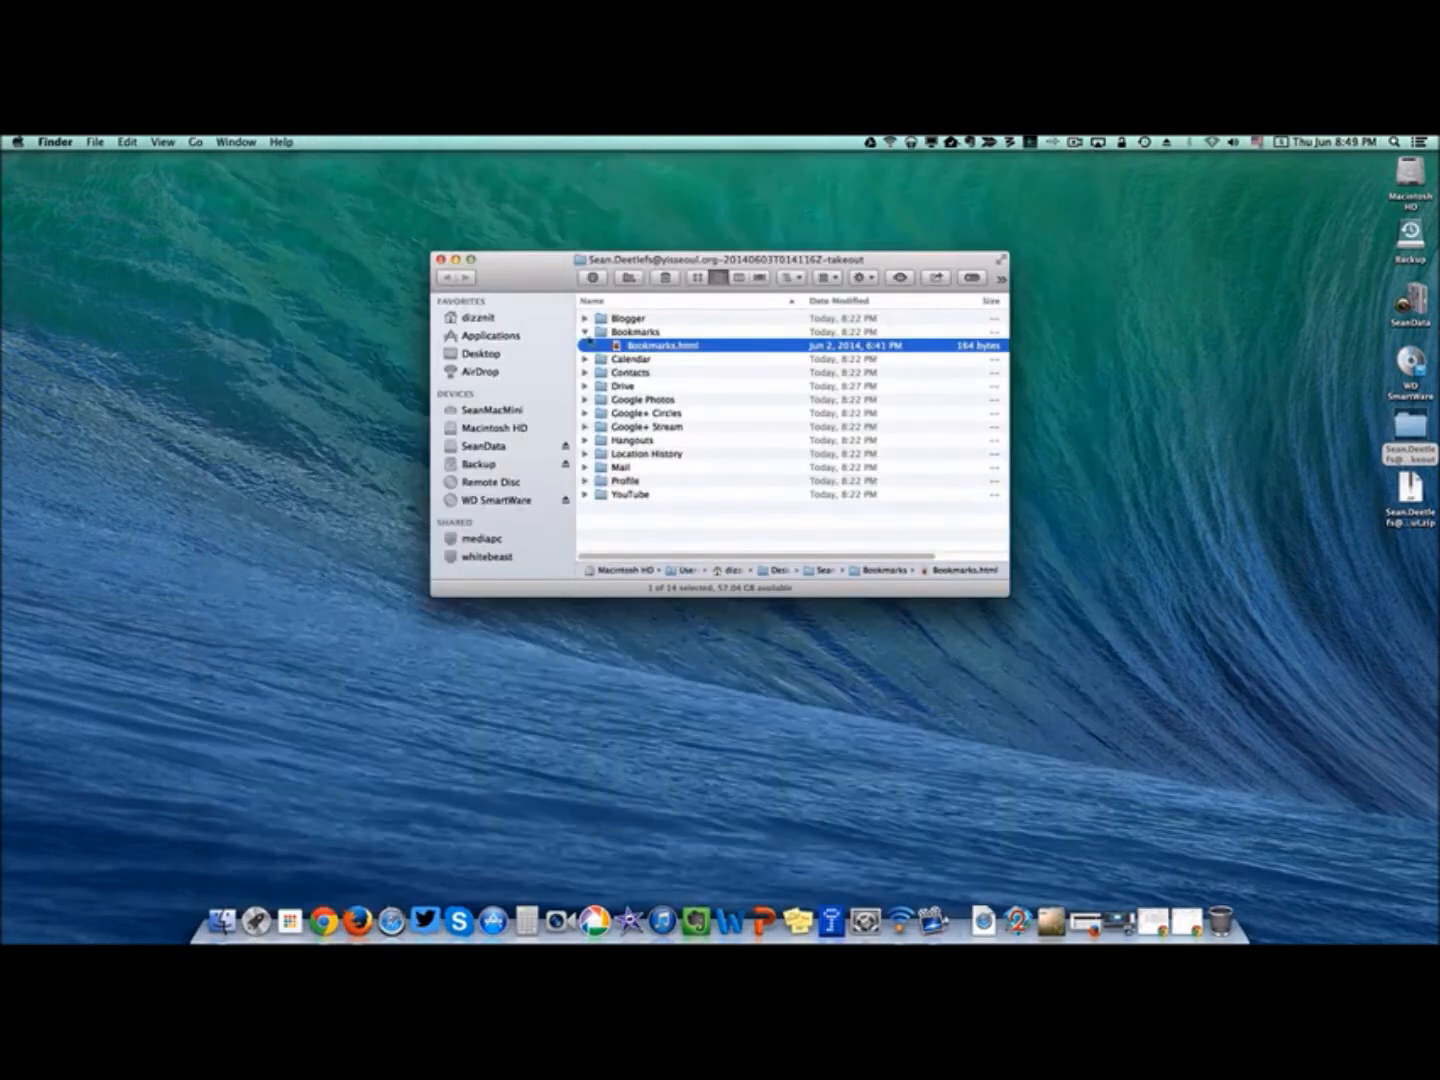
Browse the .ics files in the Takeout Calendar folder in Finder, then bring Chrome back.
{"action": "left_click", "coordinate": [587, 332]}
{"action": "left_click", "coordinate": [585, 345]}
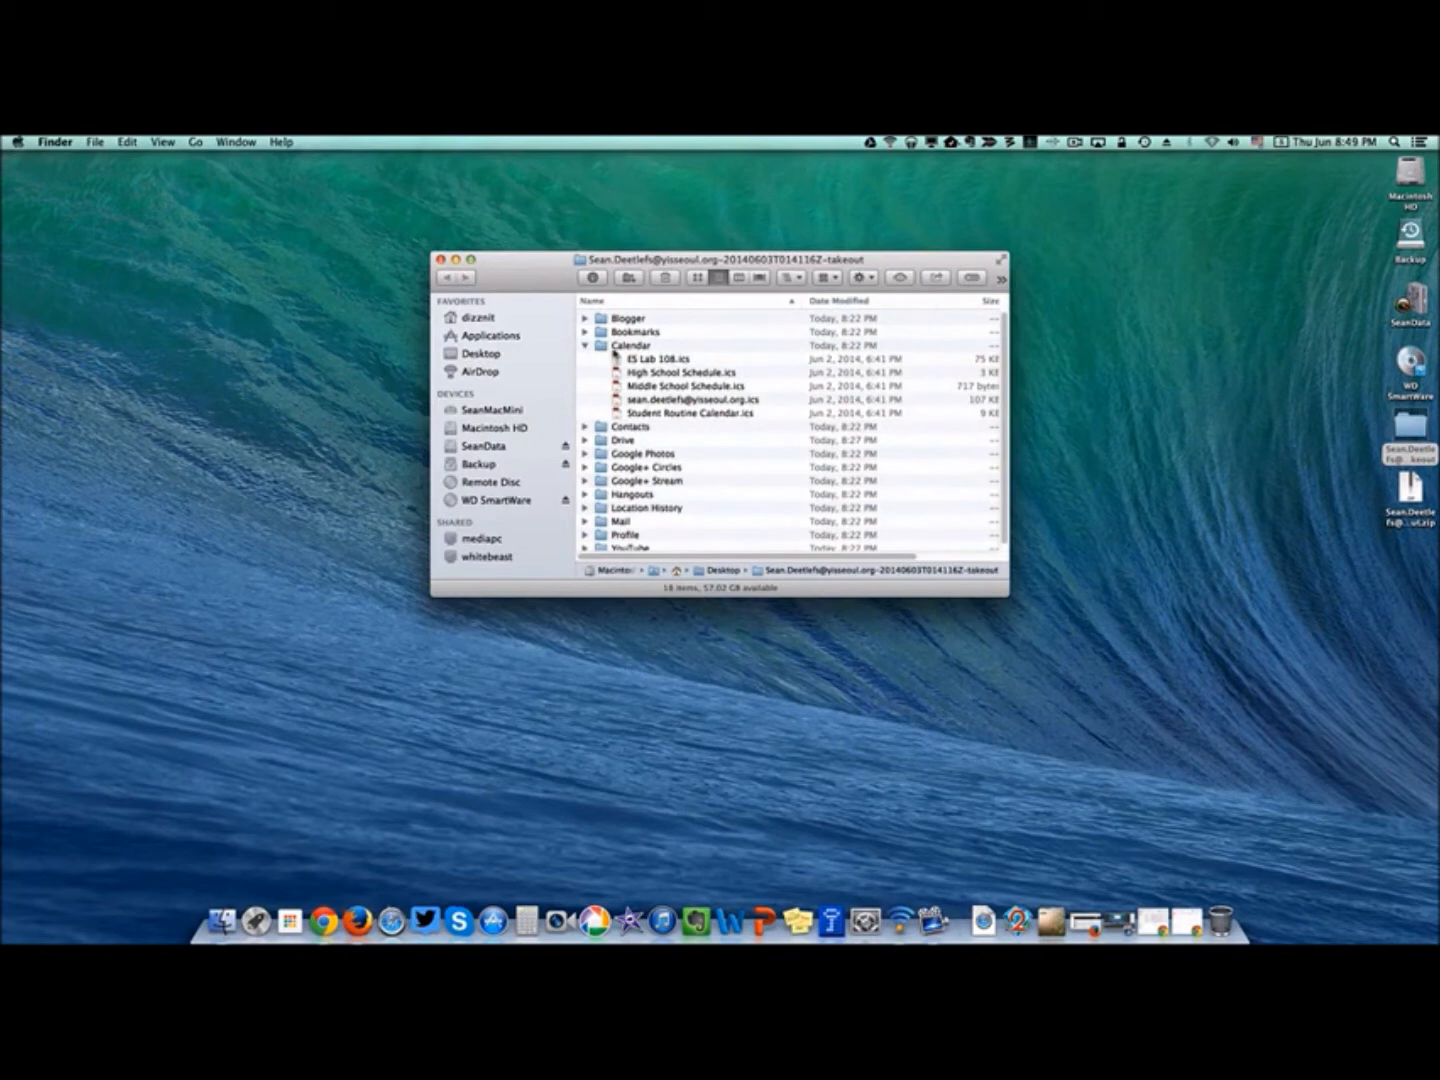
{"action": "left_click", "coordinate": [627, 358]}
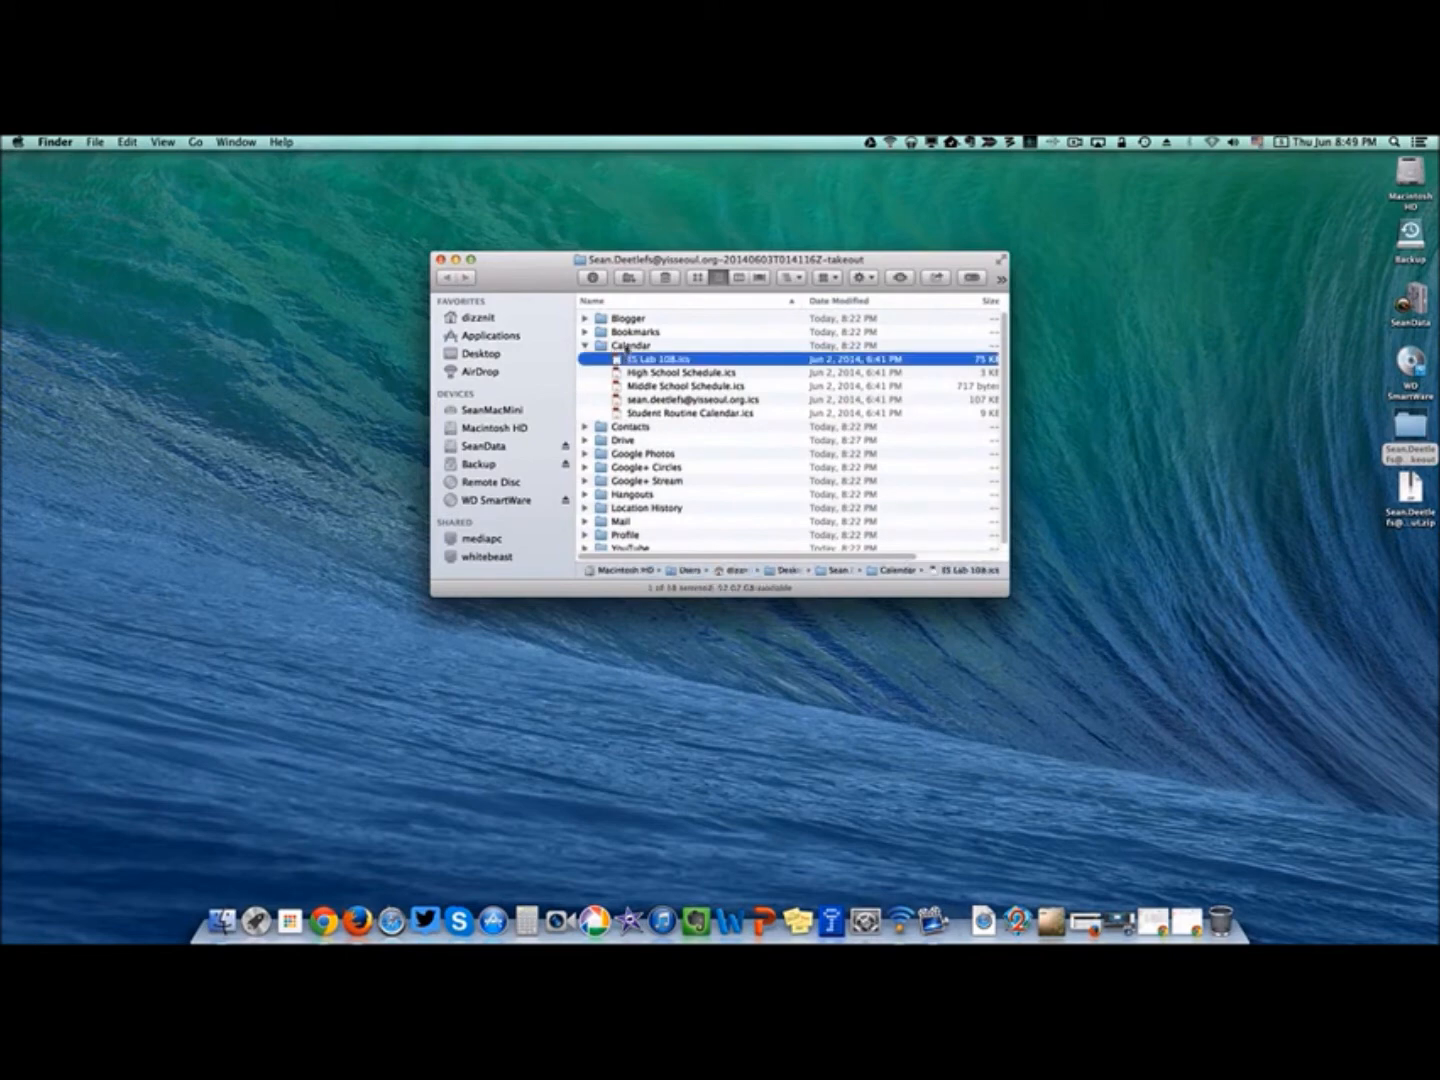
{"action": "left_click", "coordinate": [628, 346]}
{"action": "left_click", "coordinate": [1154, 922]}
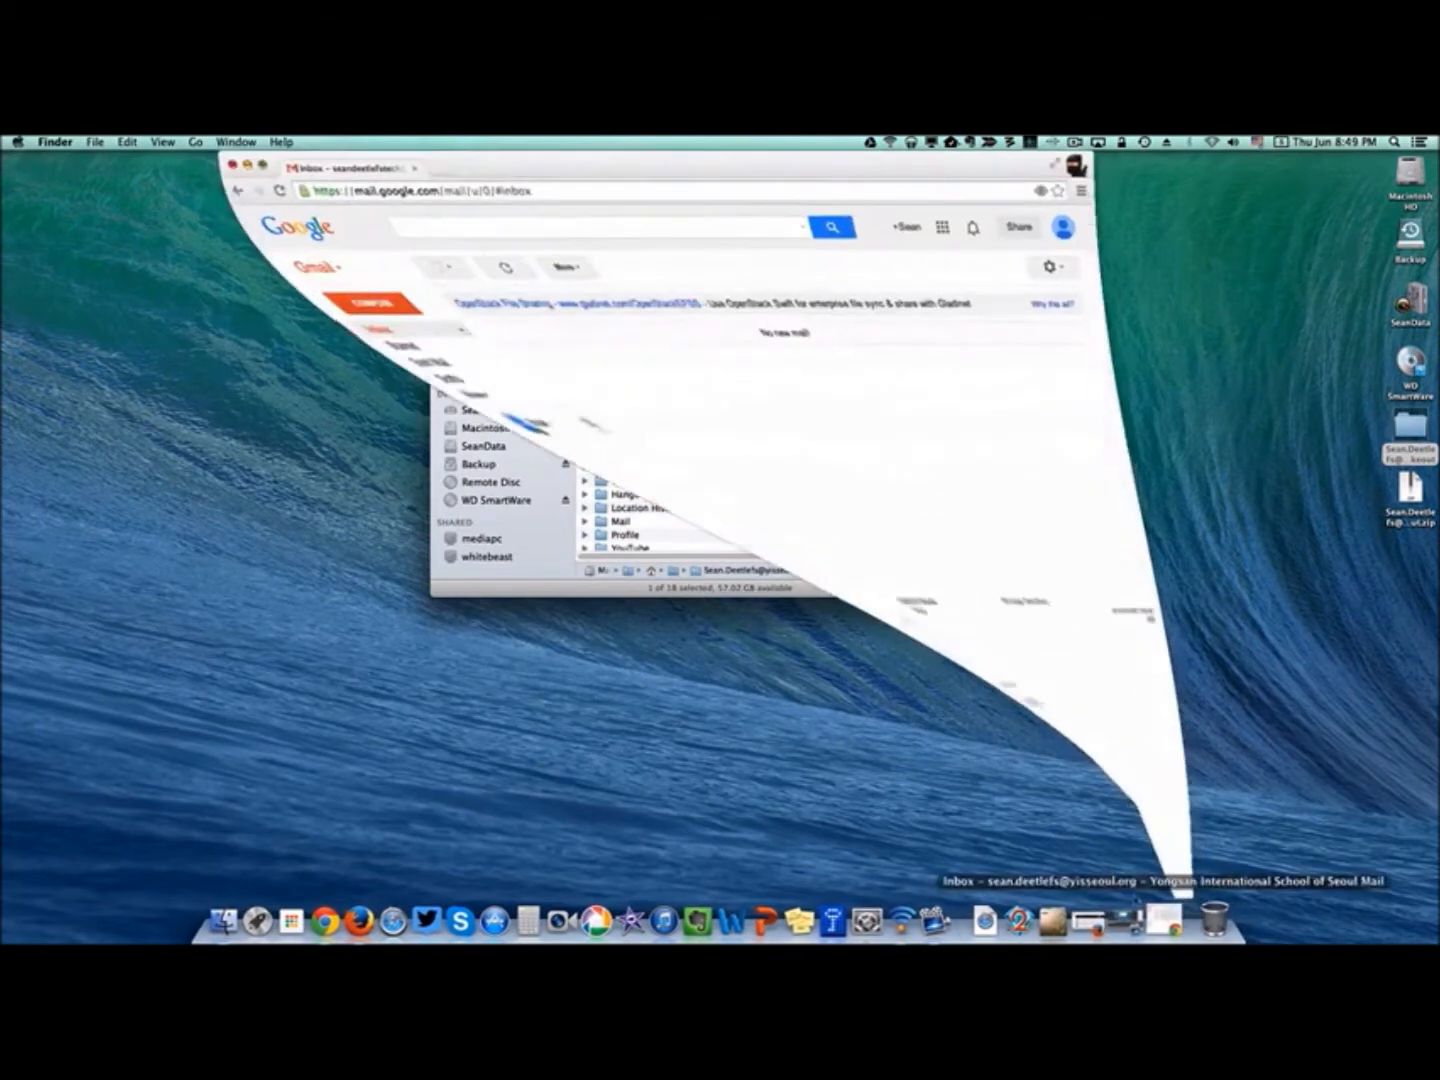
Open Google Calendar's settings and start an Import calendar.
{"action": "left_click", "coordinate": [932, 227]}
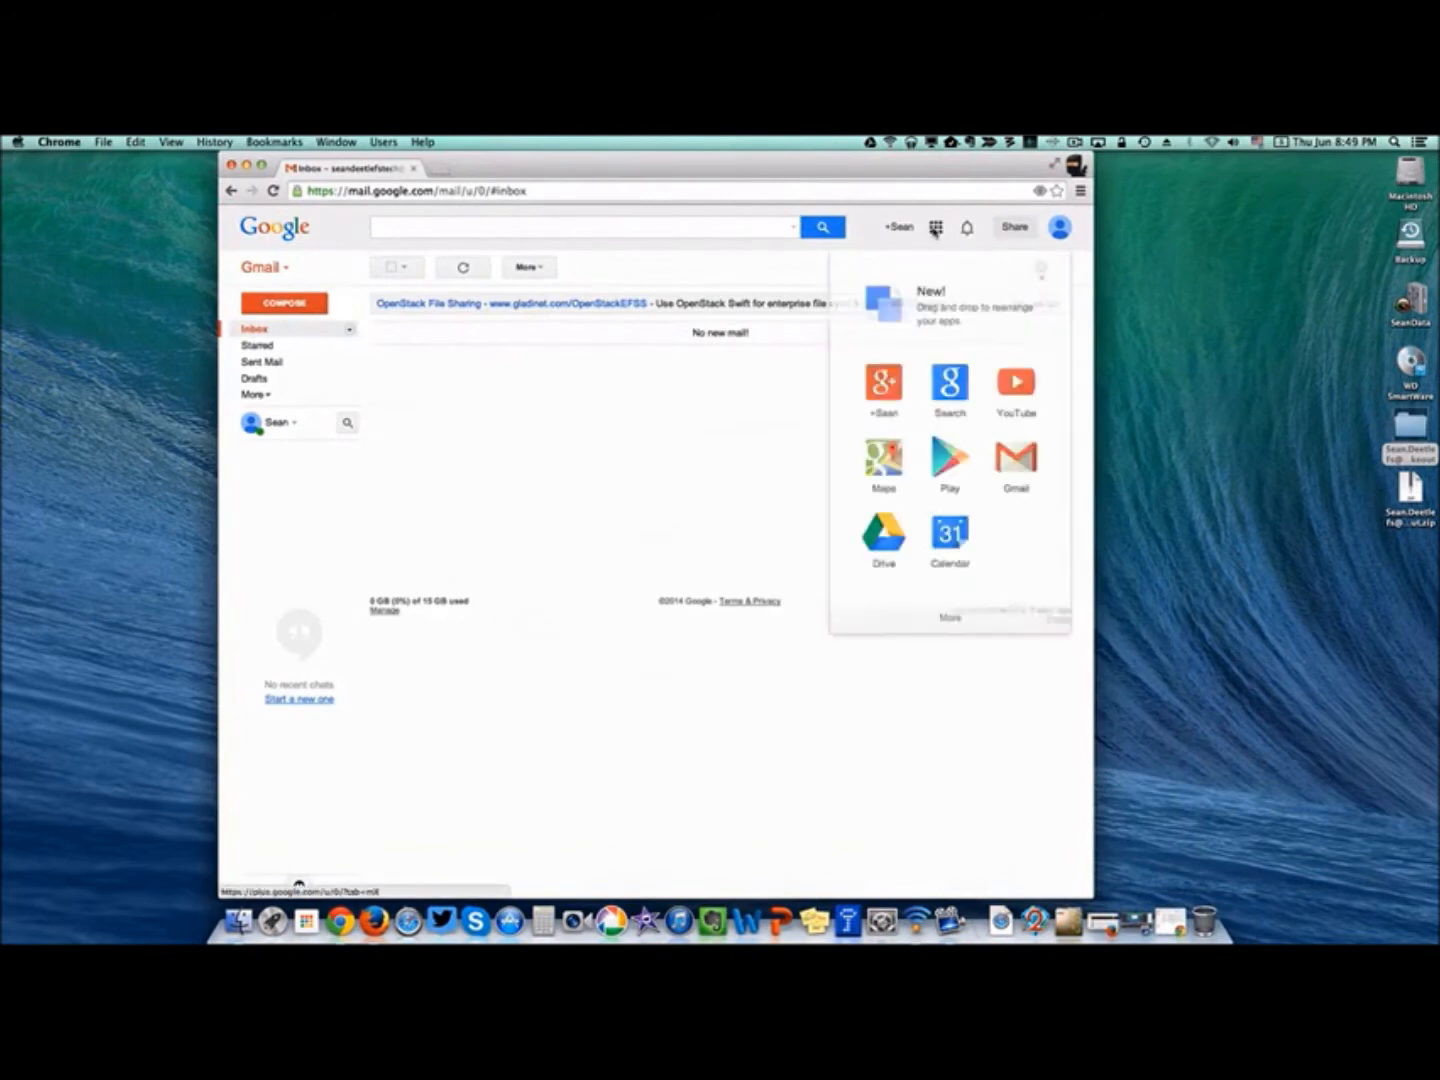
{"action": "left_click", "coordinate": [955, 534]}
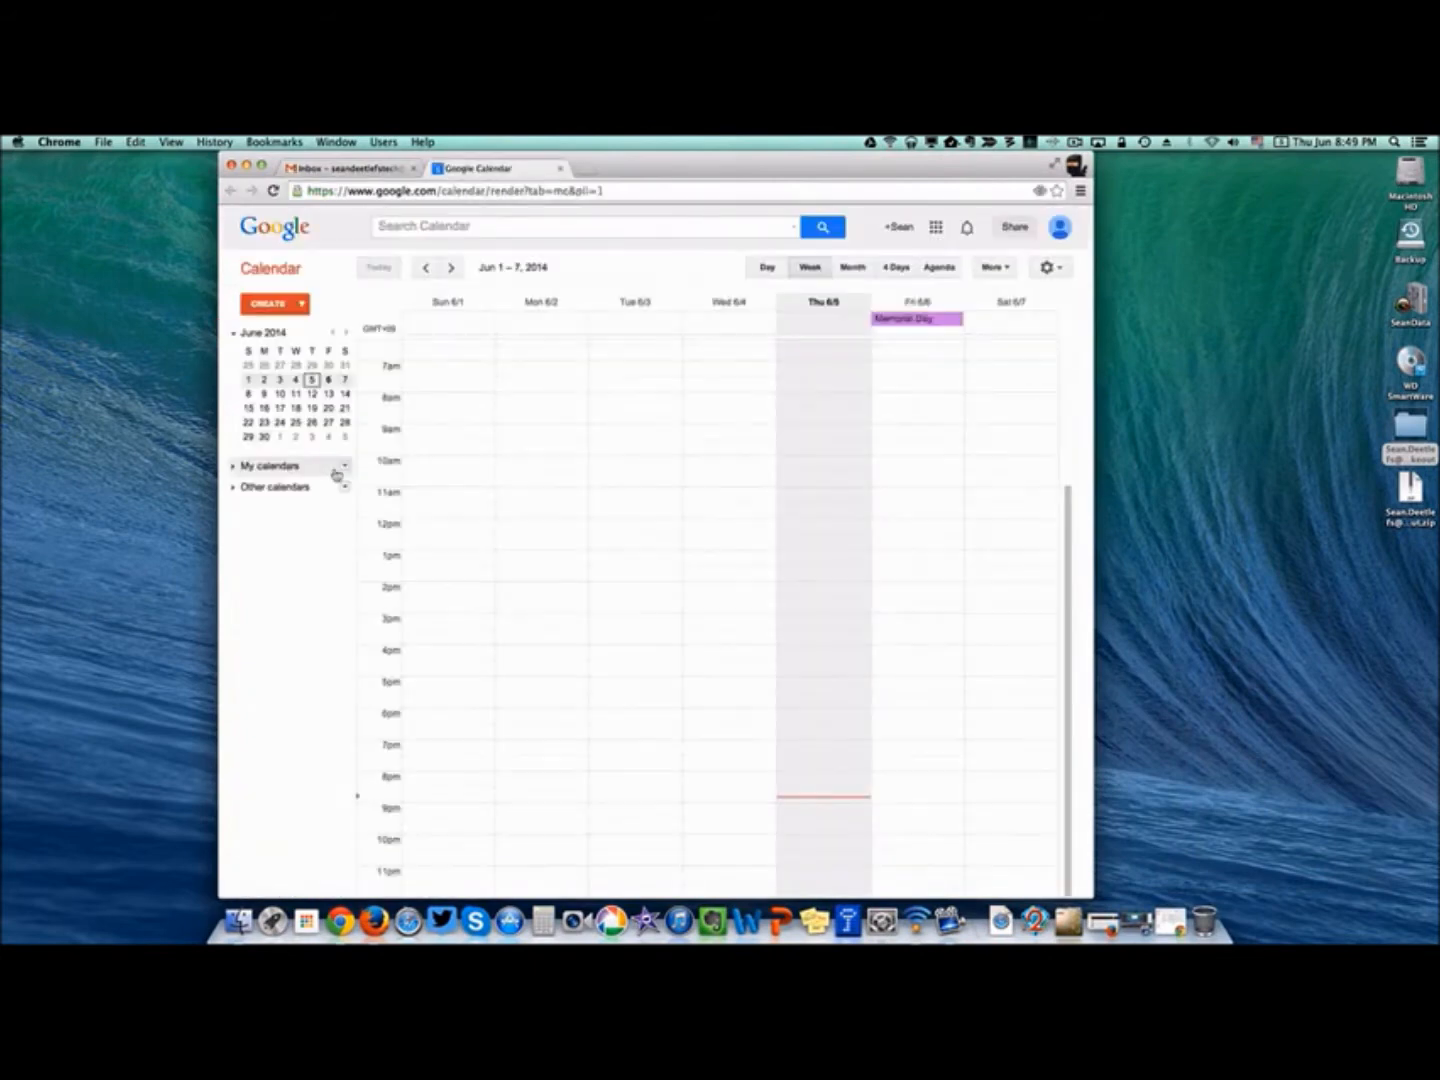
{"action": "left_click", "coordinate": [345, 467]}
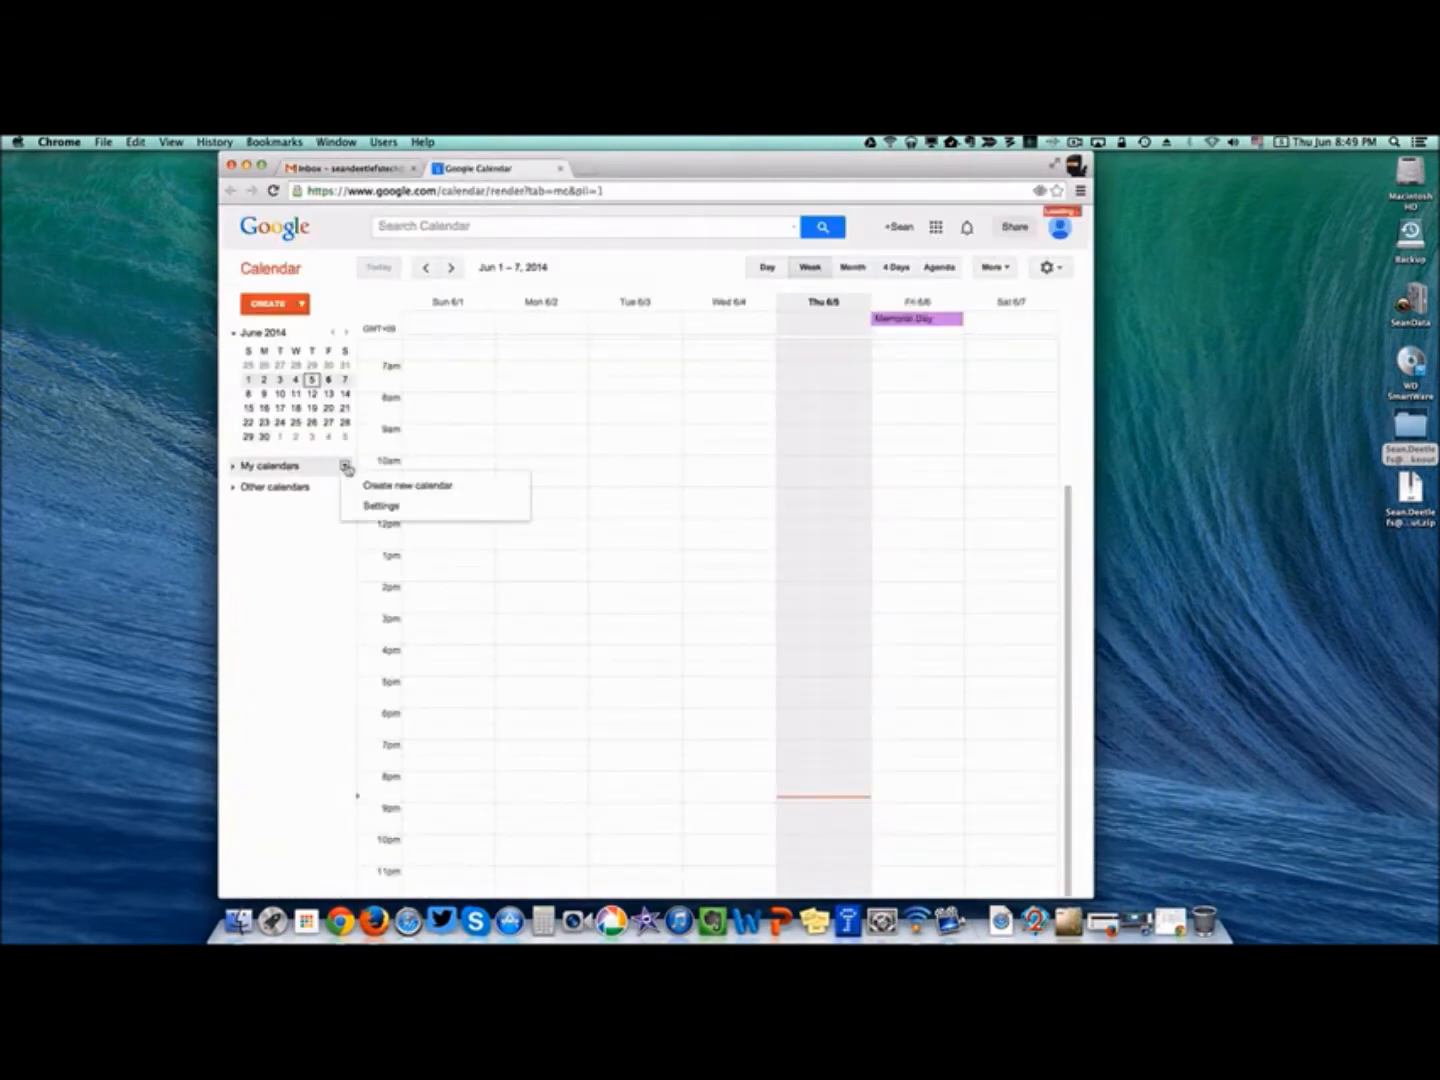
{"action": "left_click", "coordinate": [382, 509]}
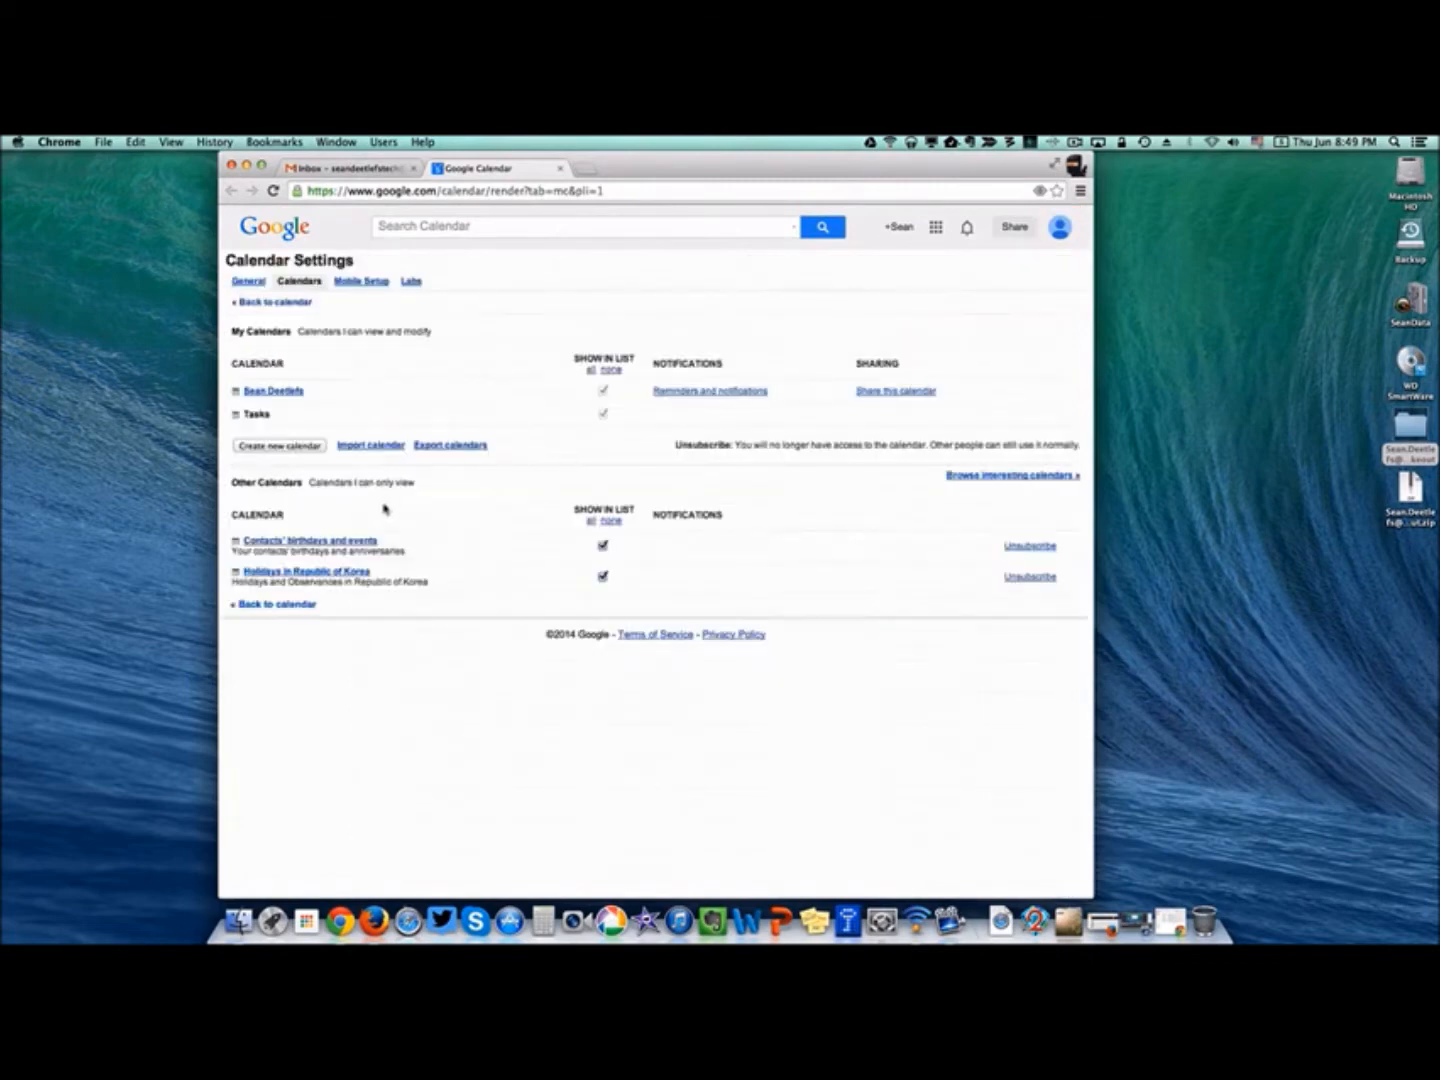
{"action": "left_click", "coordinate": [391, 446]}
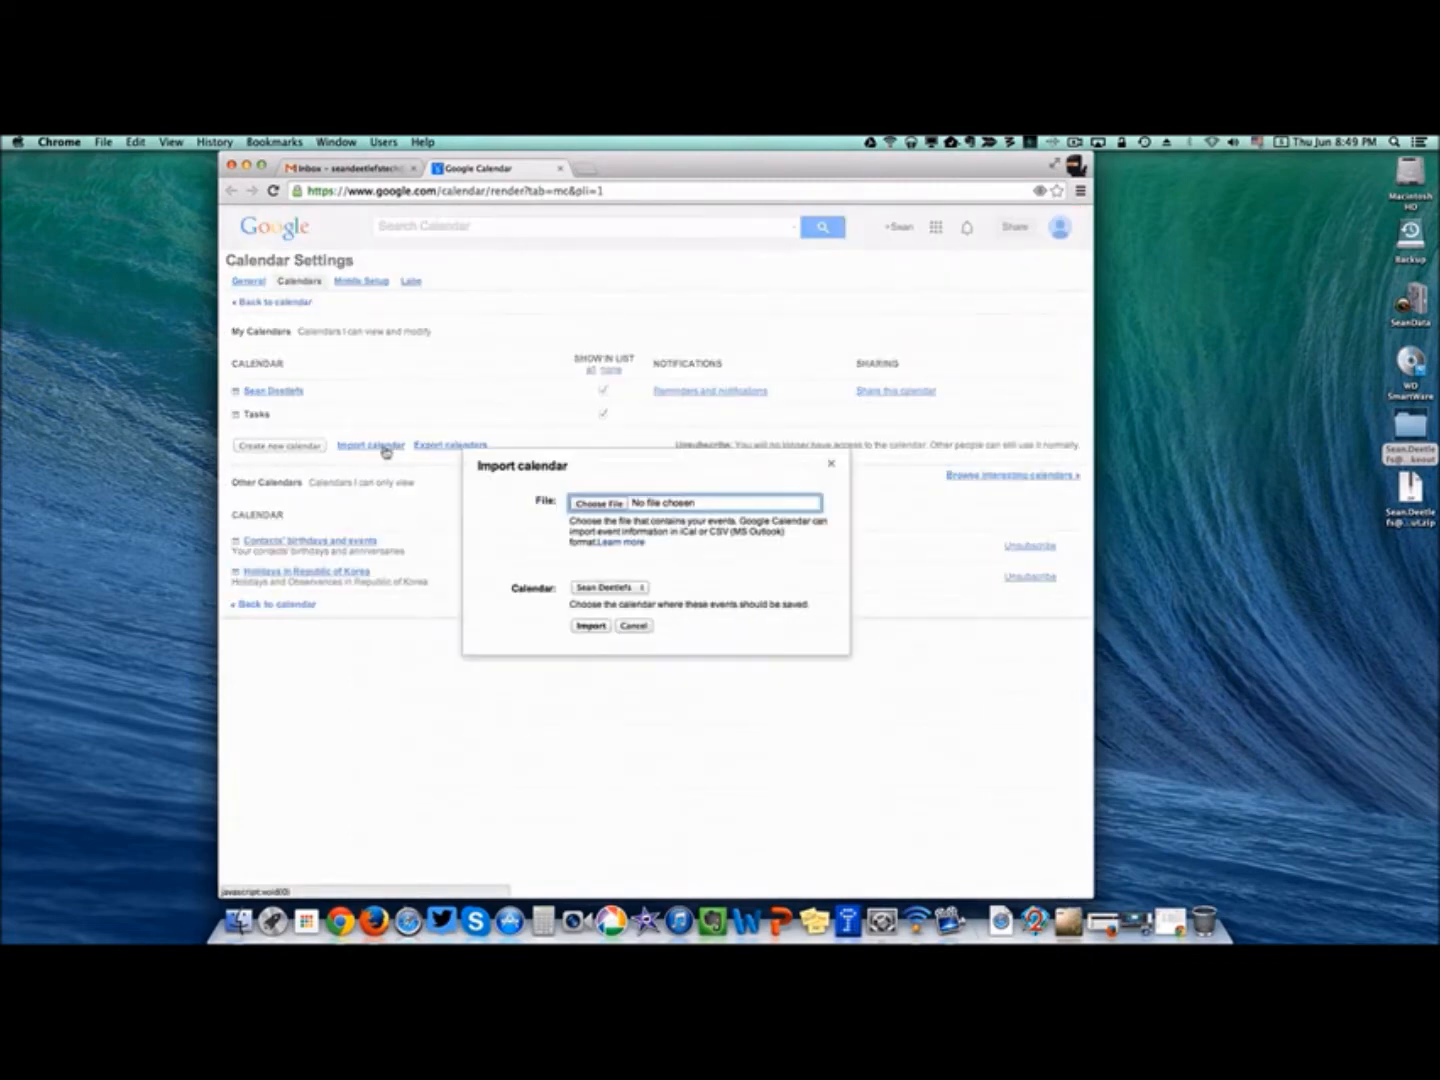
Import the main account's .ics file, adding 150 events, and return to the week view.
{"action": "left_click", "coordinate": [596, 505]}
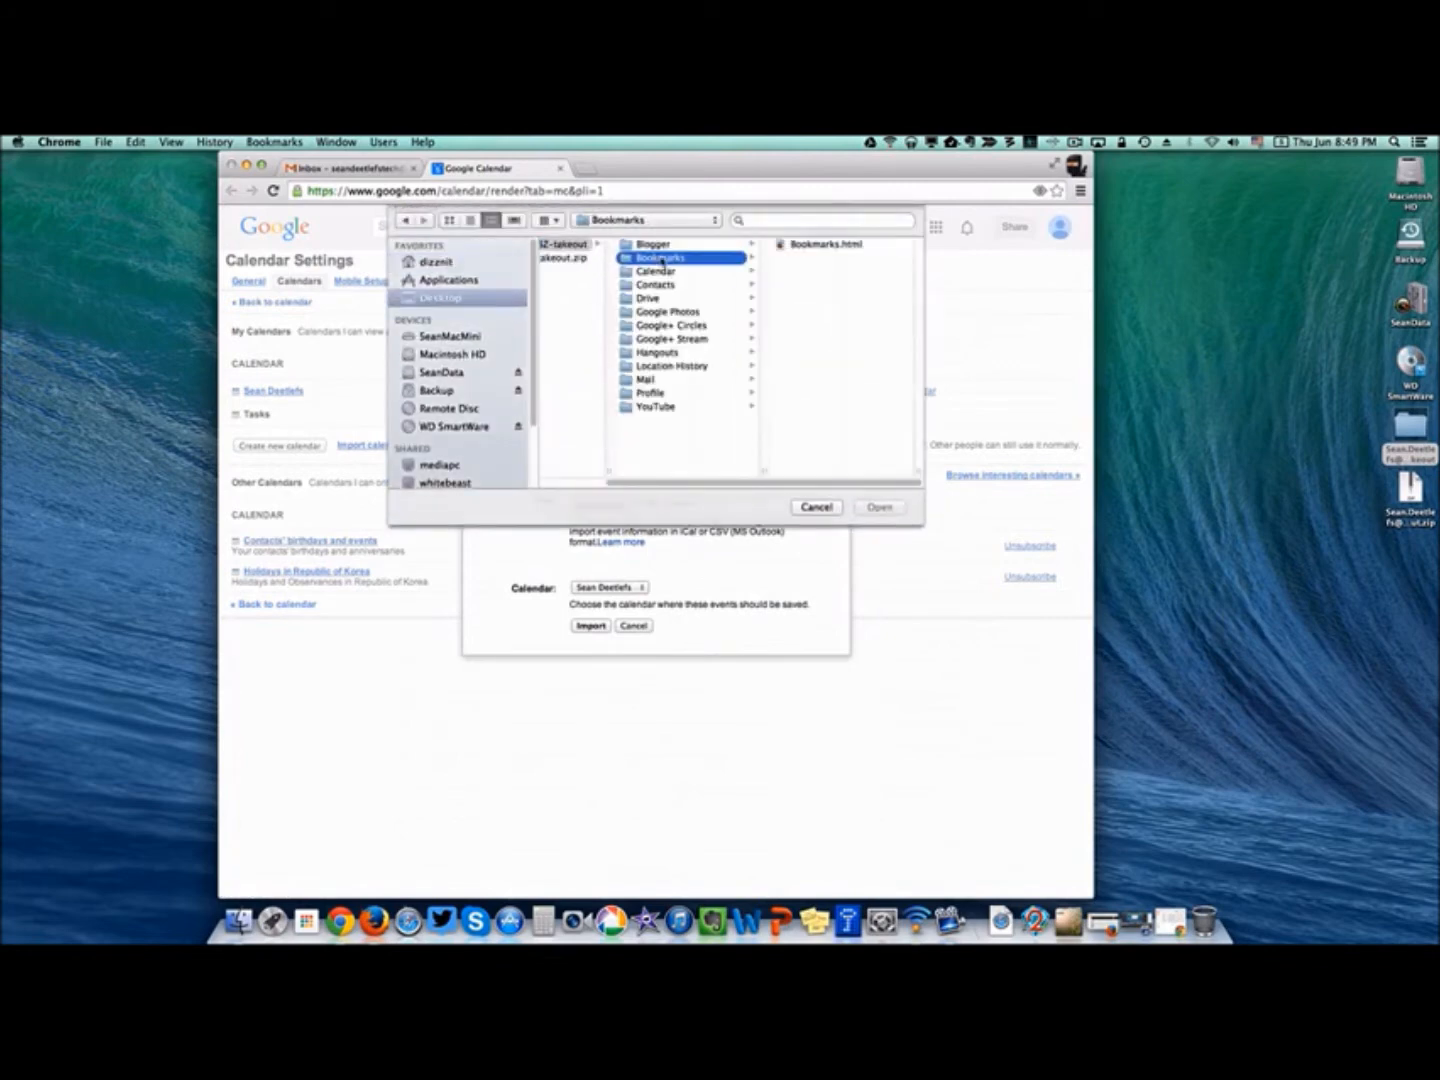
{"action": "left_click", "coordinate": [658, 273]}
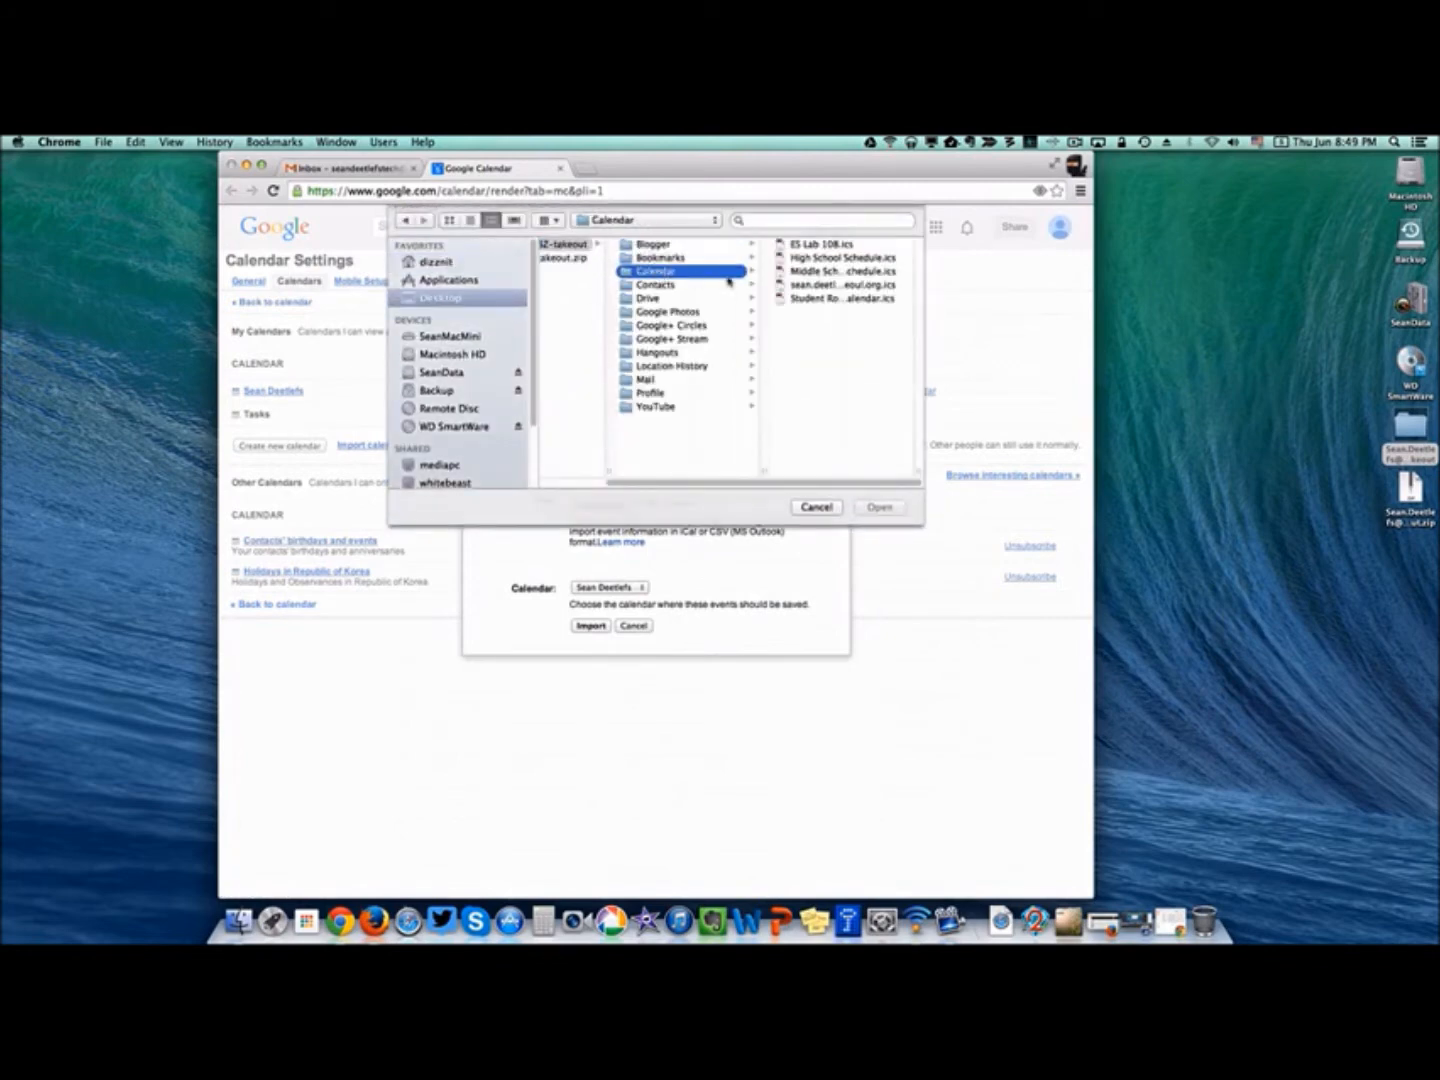
{"action": "left_click", "coordinate": [811, 289]}
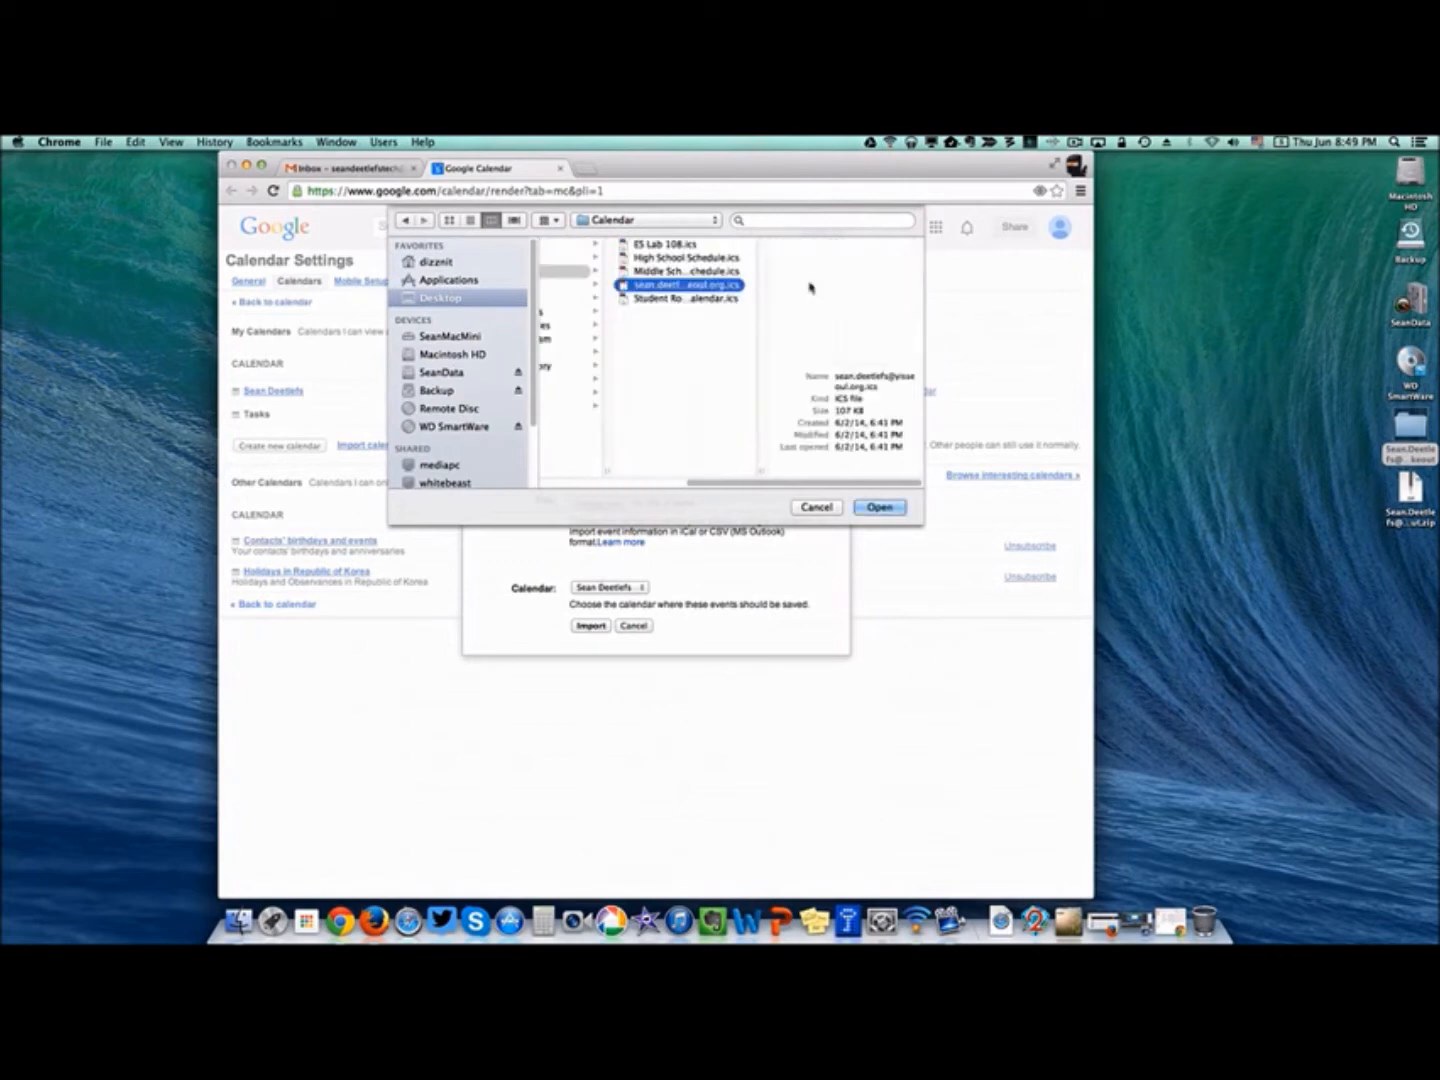
{"action": "left_click", "coordinate": [879, 509]}
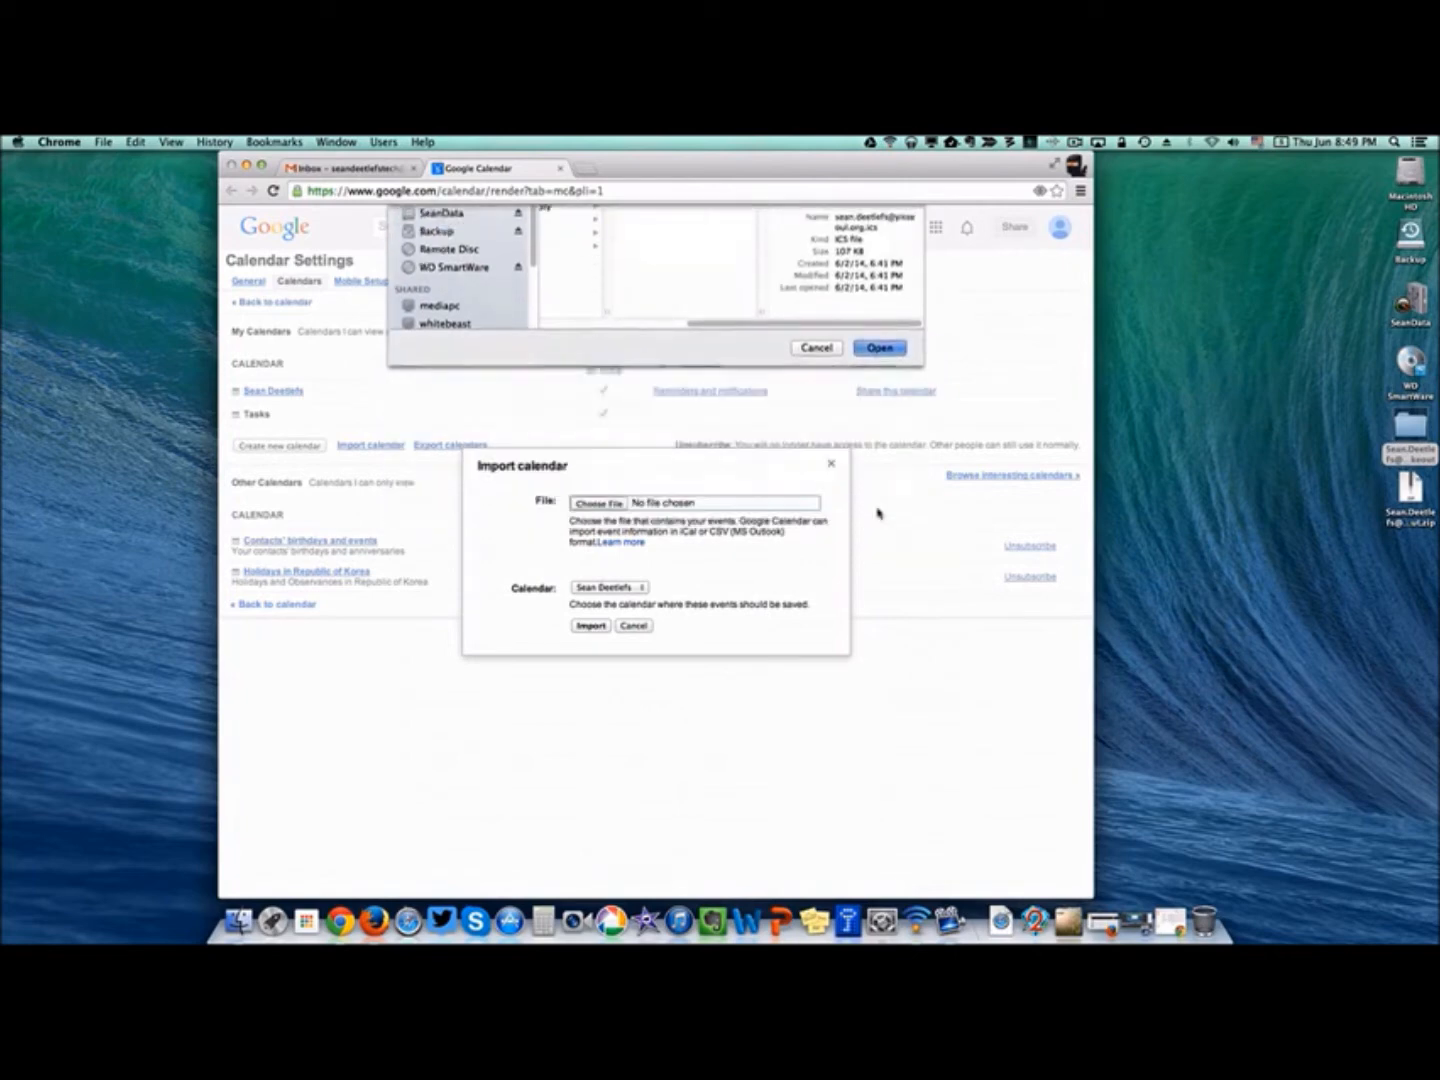
{"action": "left_click", "coordinate": [589, 626]}
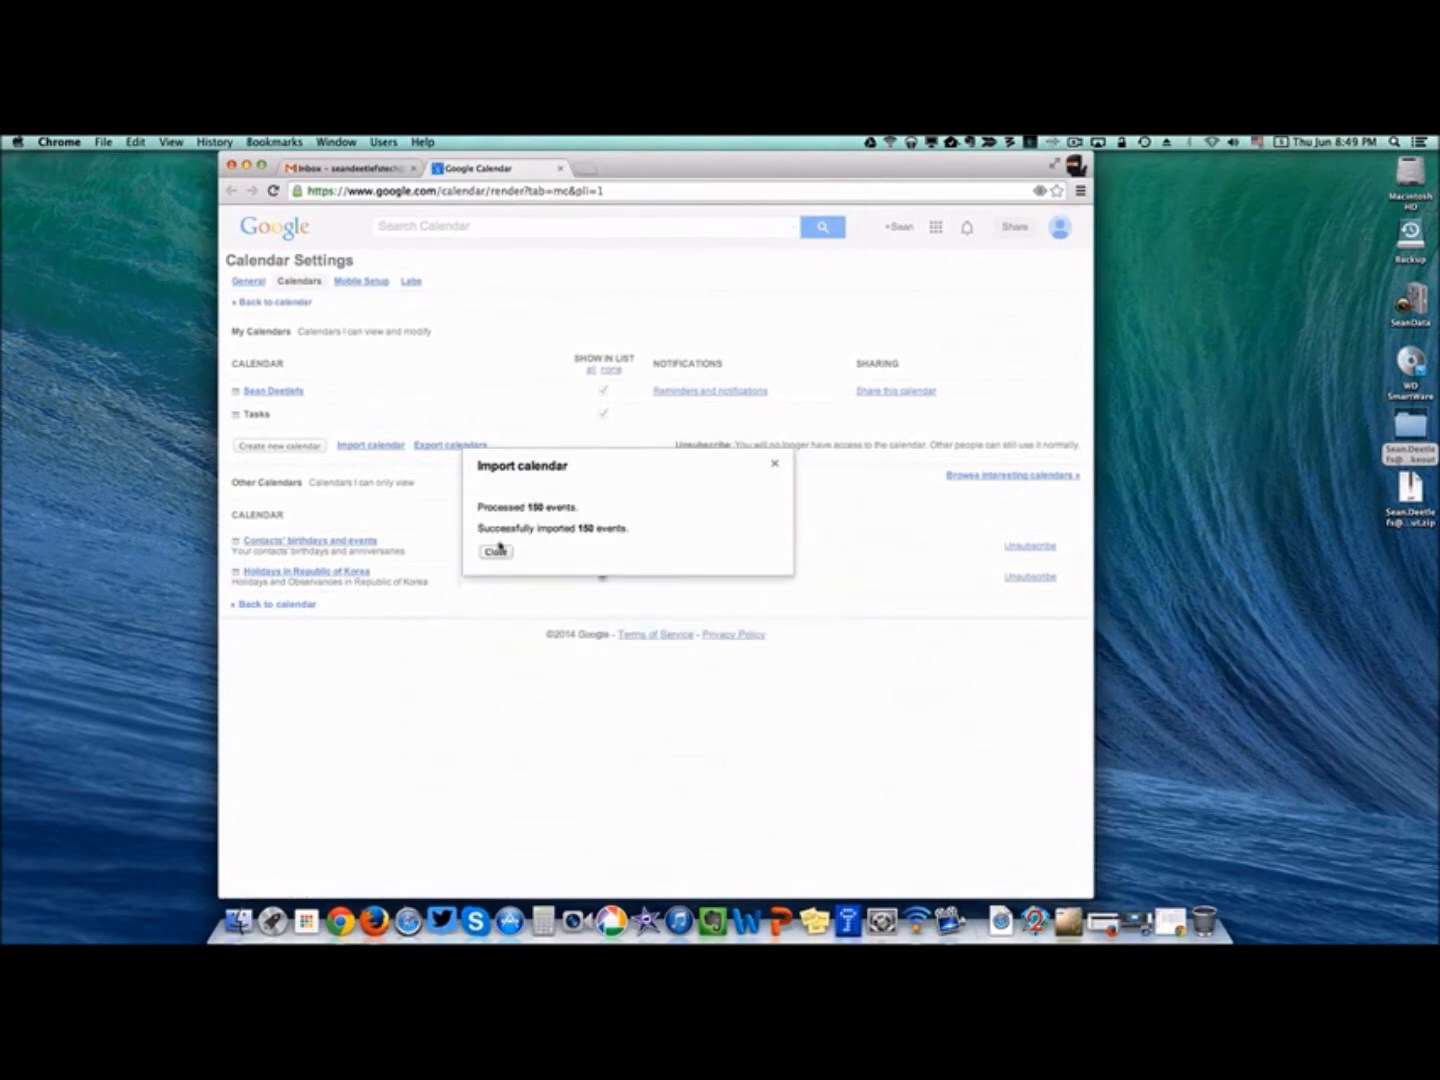
{"action": "left_click", "coordinate": [498, 552]}
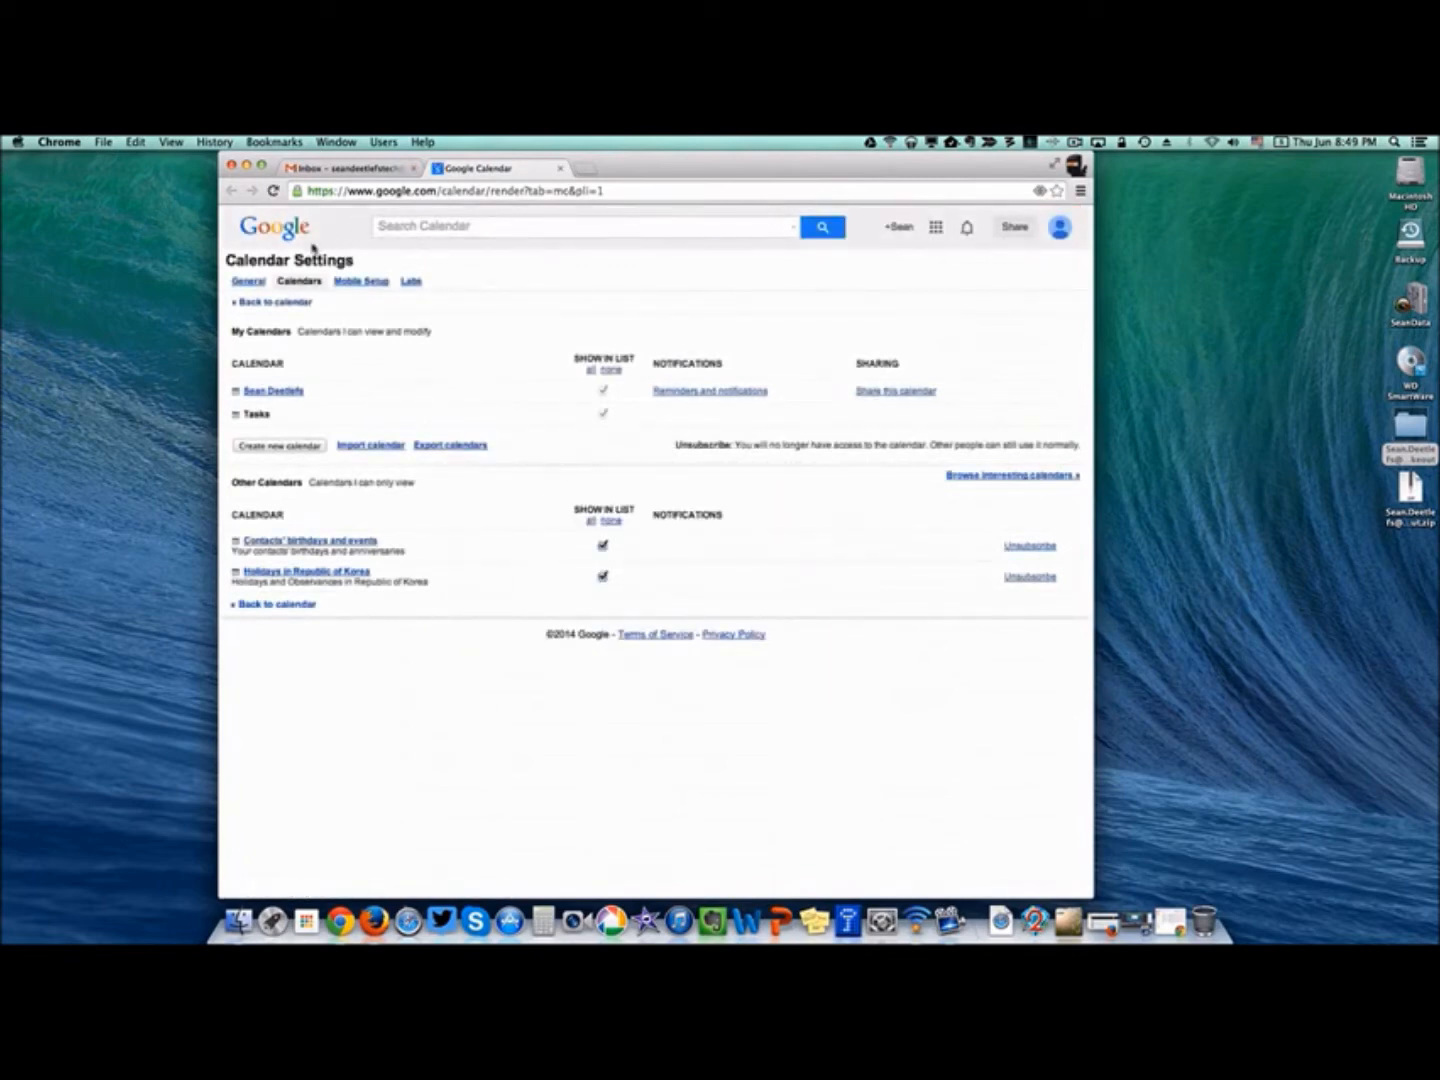
{"action": "left_click", "coordinate": [265, 303]}
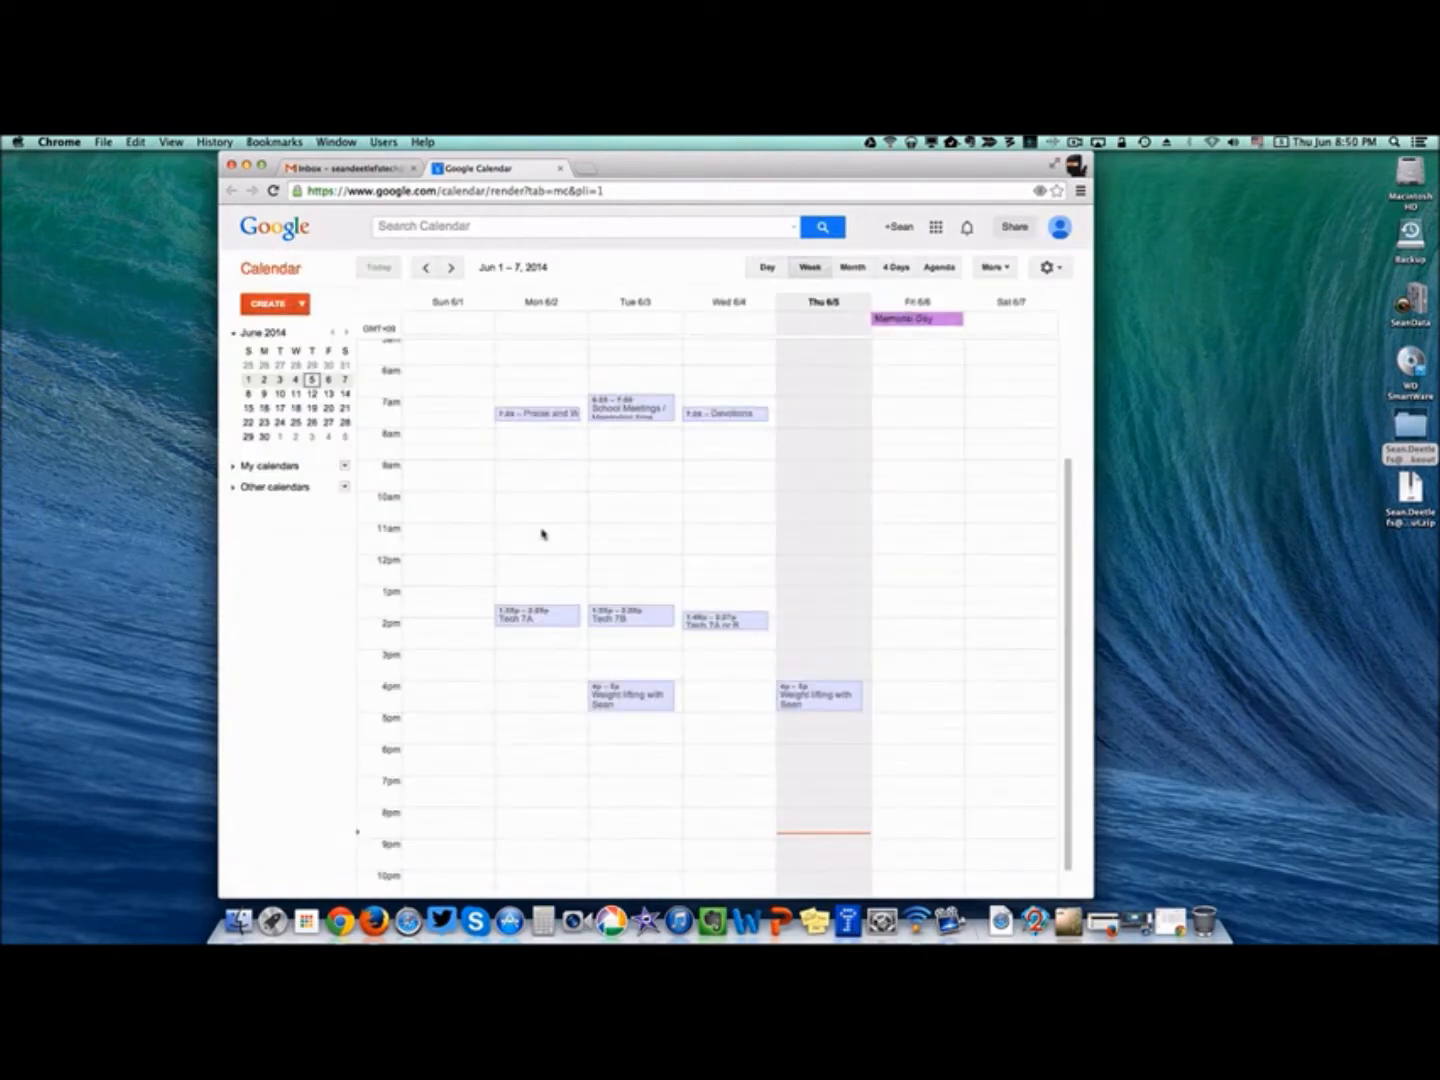
{"action": "key", "text": "cmd+m"}
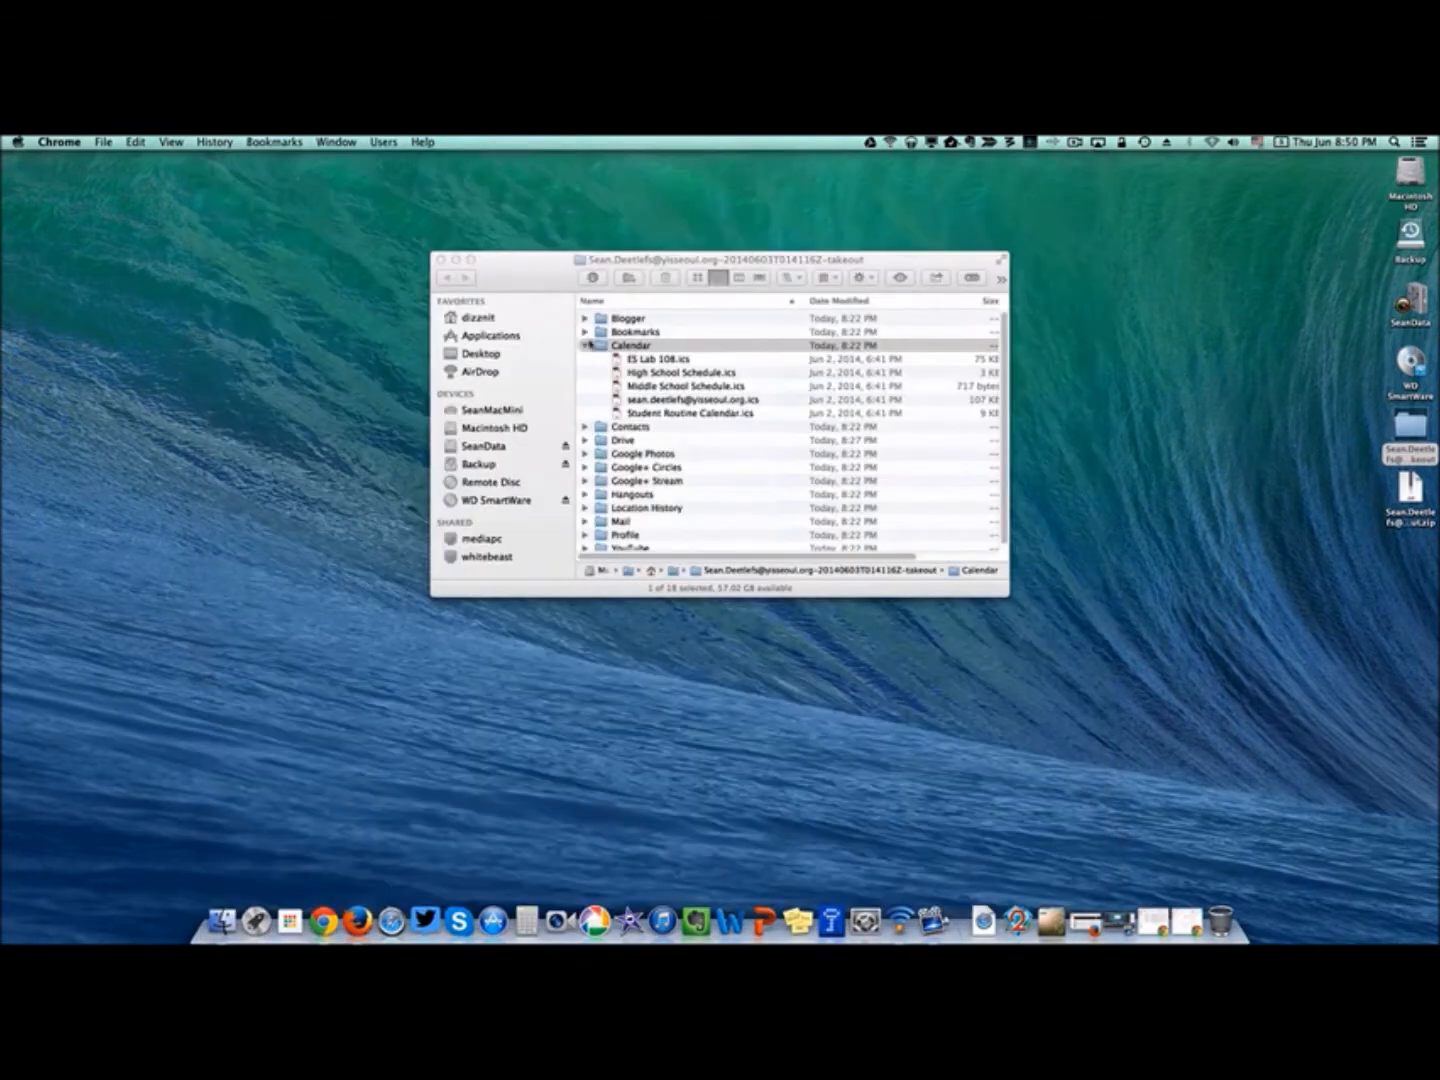
Locate YISS Faculty.vcf in the Takeout Contacts folder, then bring Chrome back.
{"action": "left_click", "coordinate": [586, 346]}
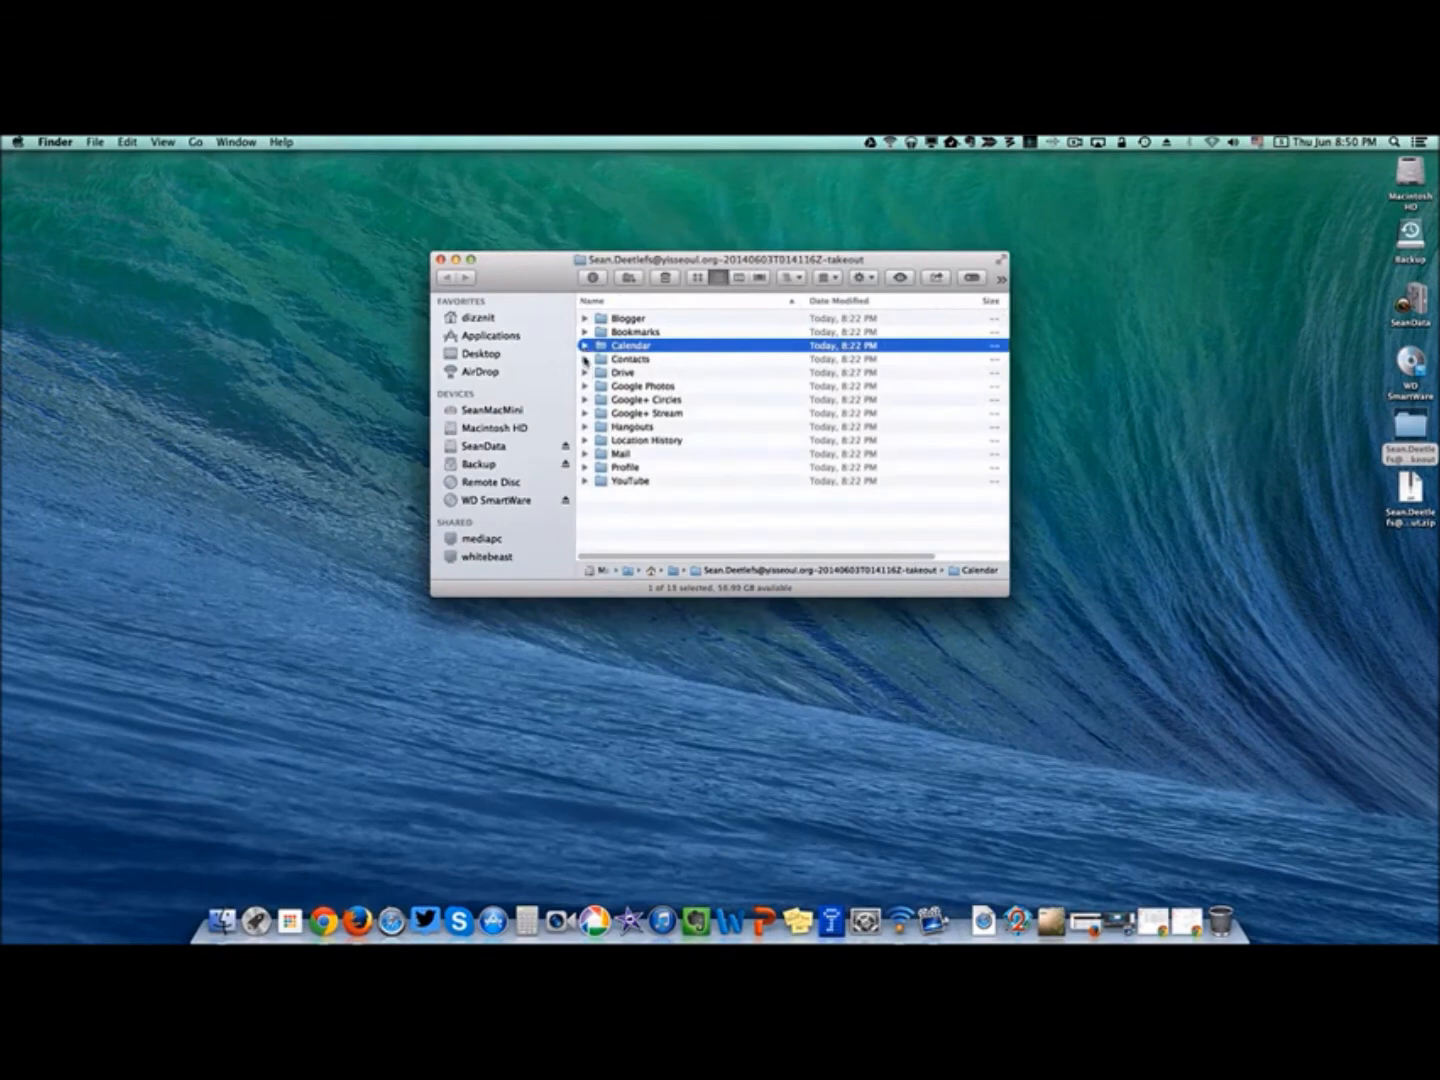
{"action": "left_click", "coordinate": [586, 359]}
{"action": "left_click", "coordinate": [617, 363]}
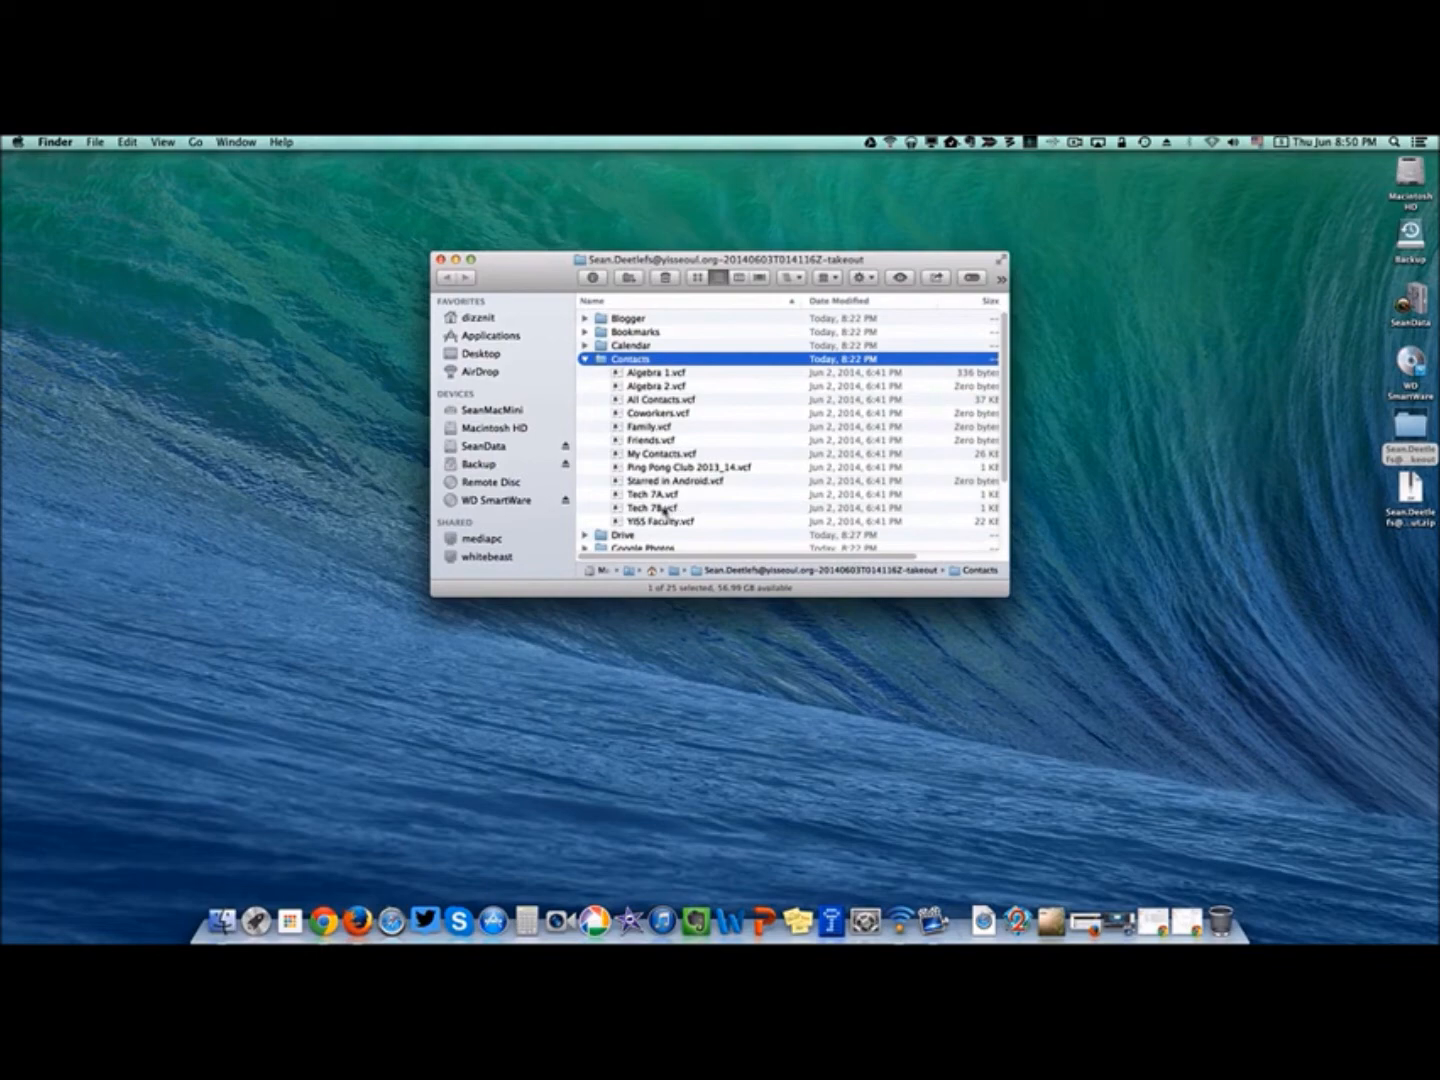
{"action": "left_click", "coordinate": [690, 522]}
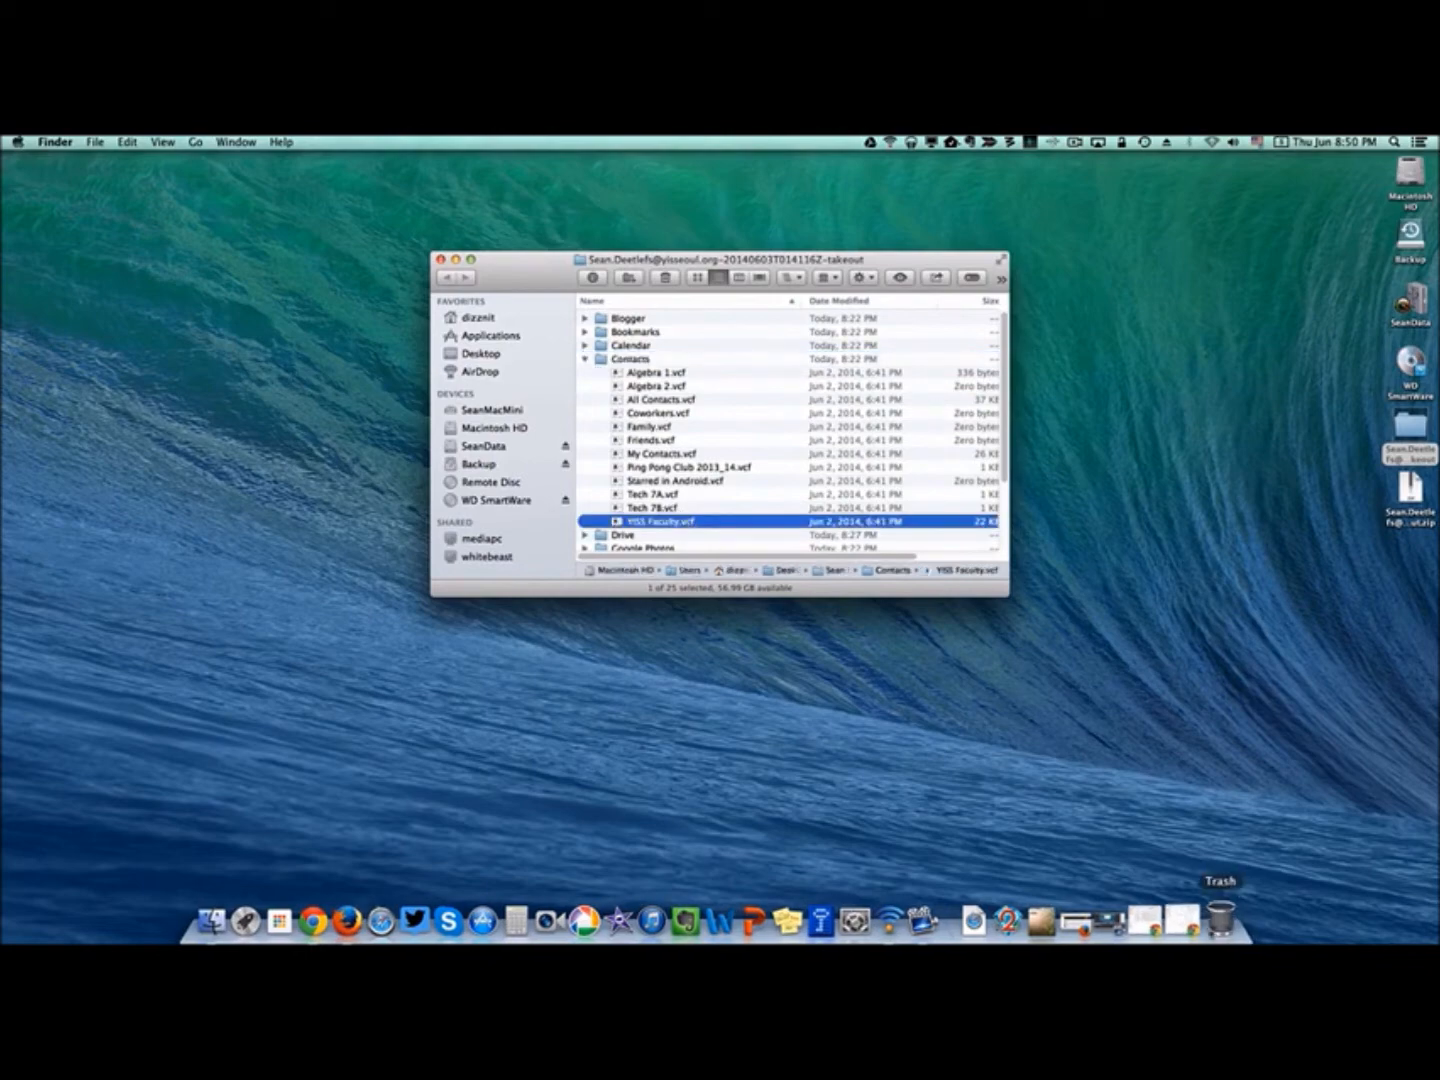
{"action": "left_click", "coordinate": [1186, 918]}
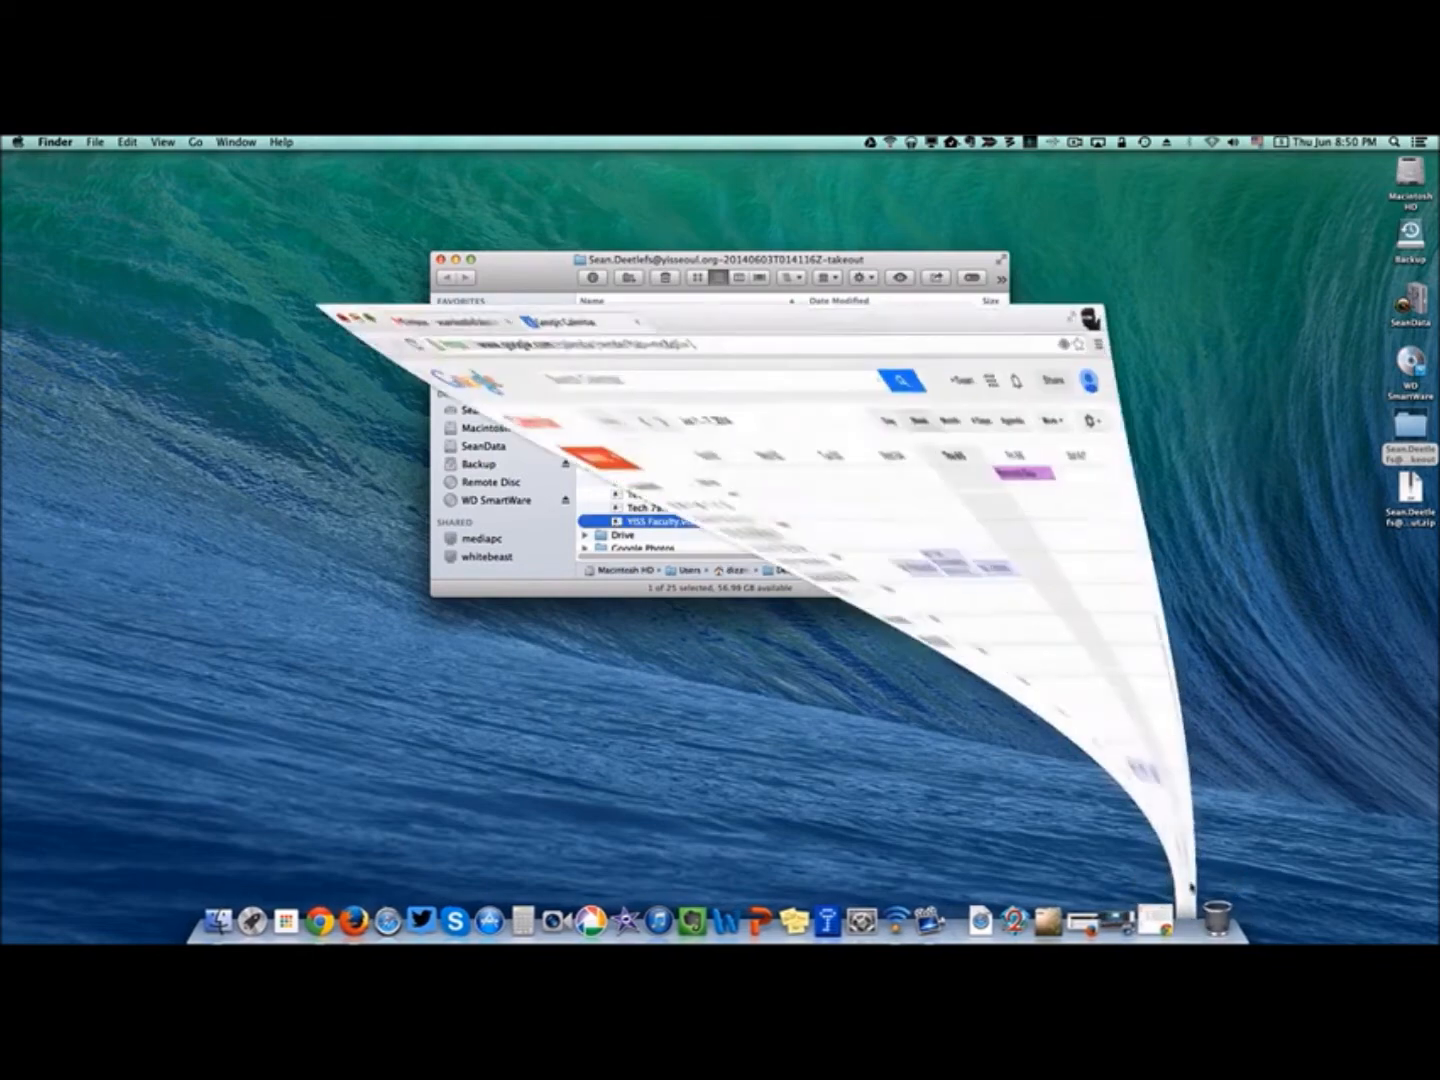
Switch from Gmail to Google Contacts and start importing contacts.
{"action": "left_click", "coordinate": [328, 169]}
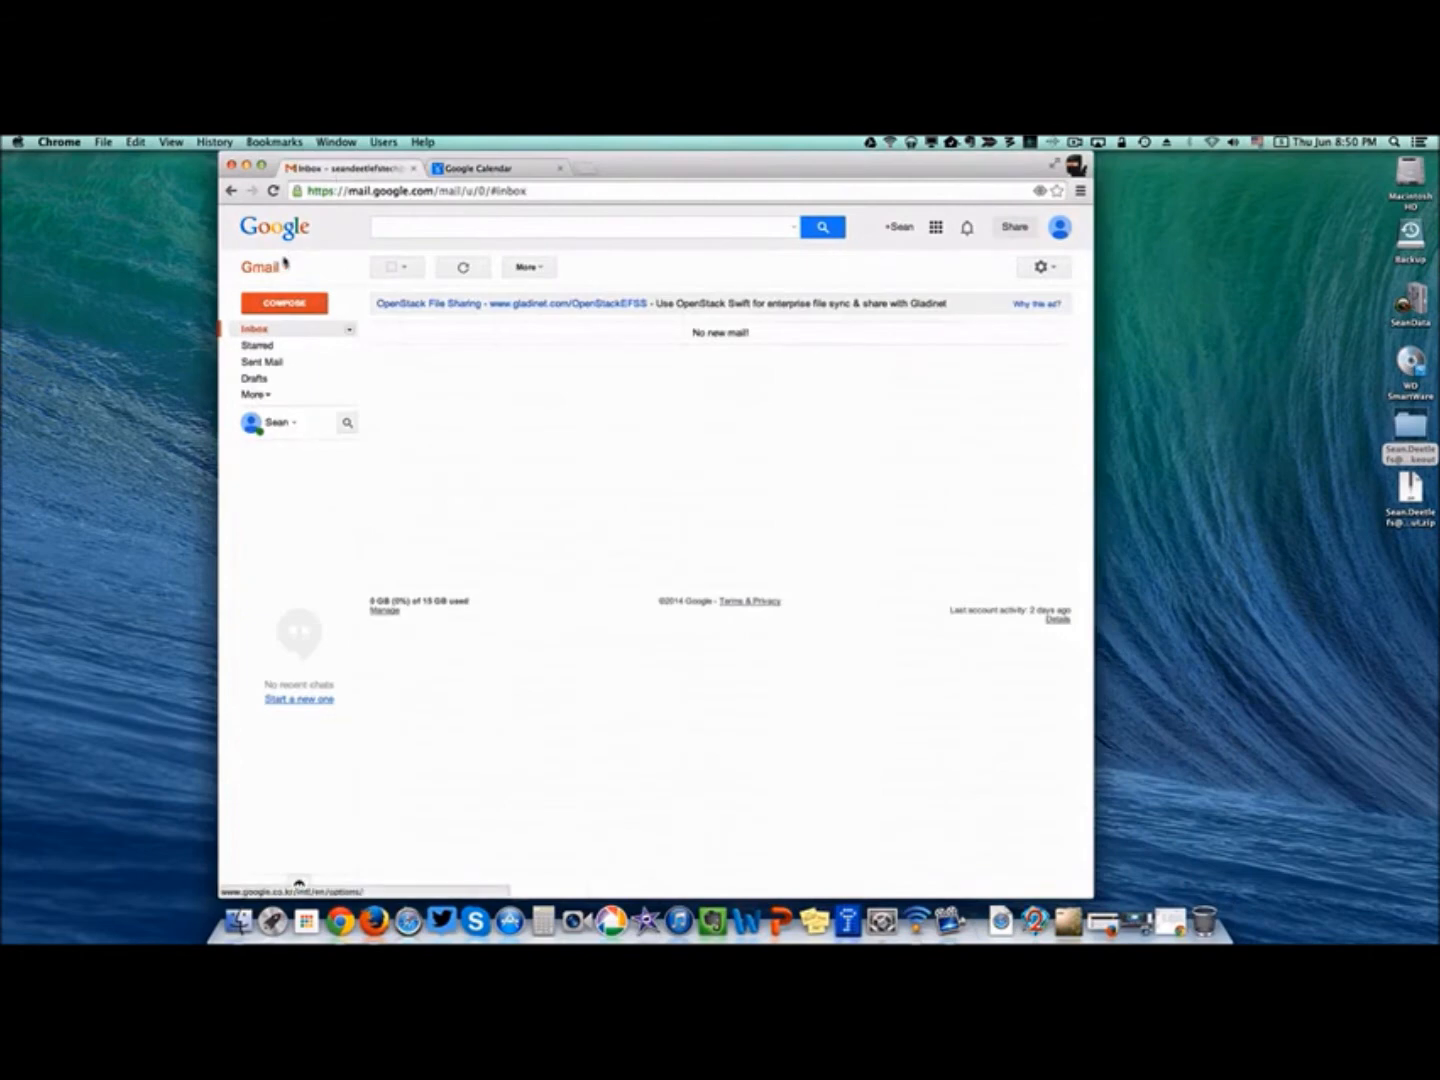
{"action": "left_click", "coordinate": [284, 273]}
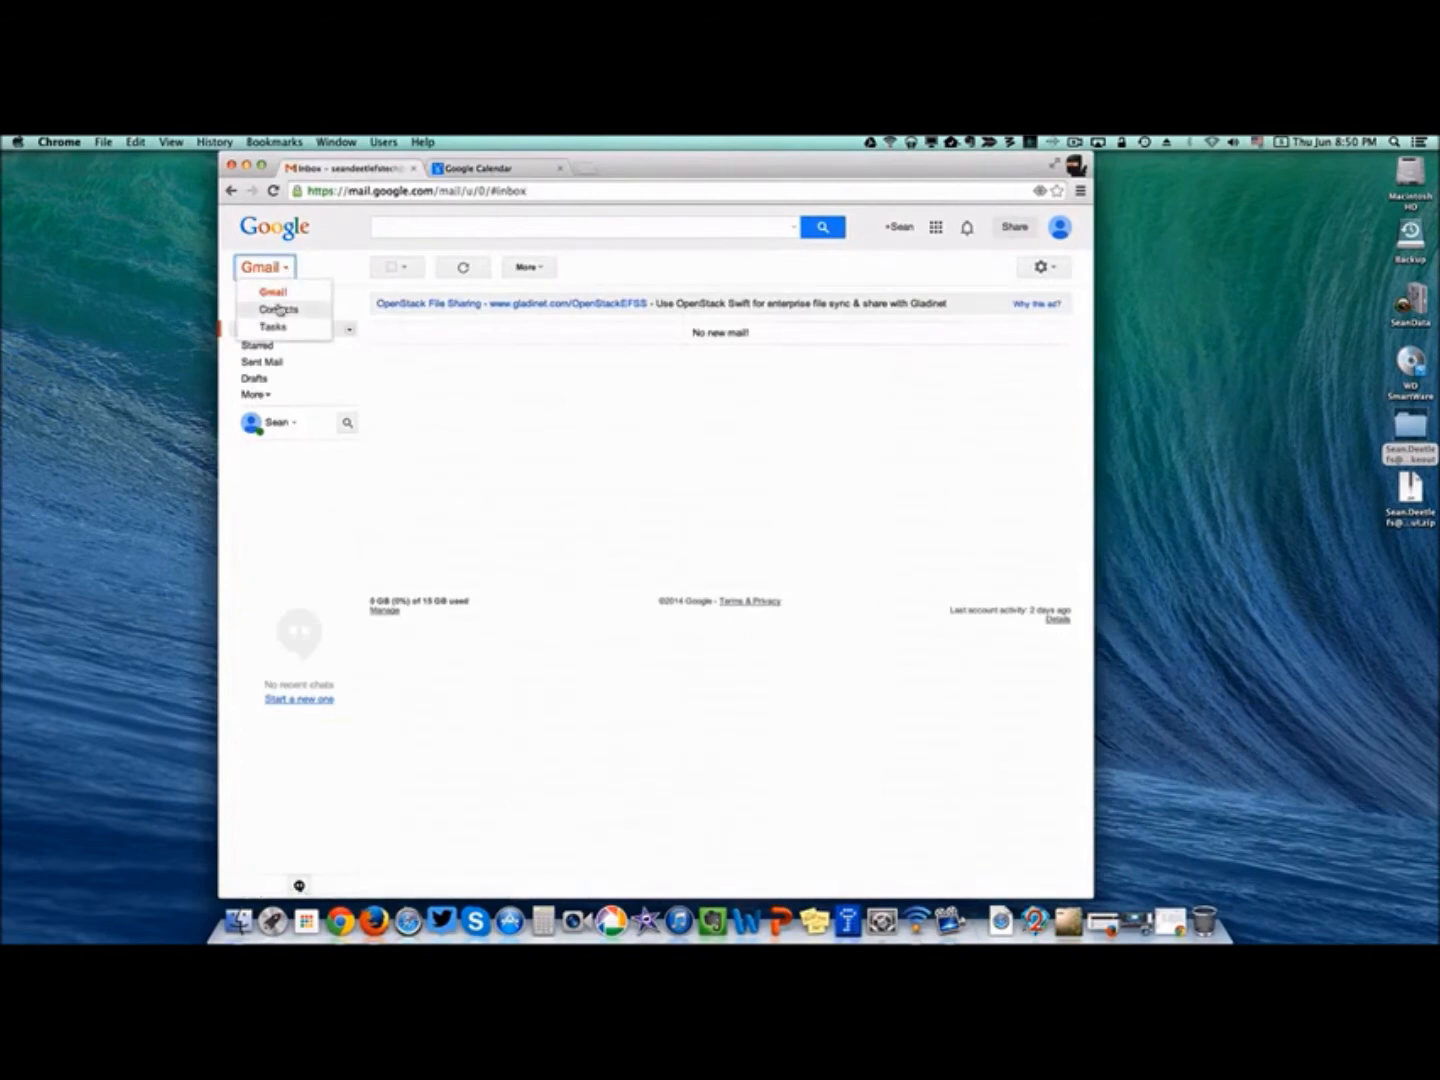
{"action": "left_click", "coordinate": [281, 308]}
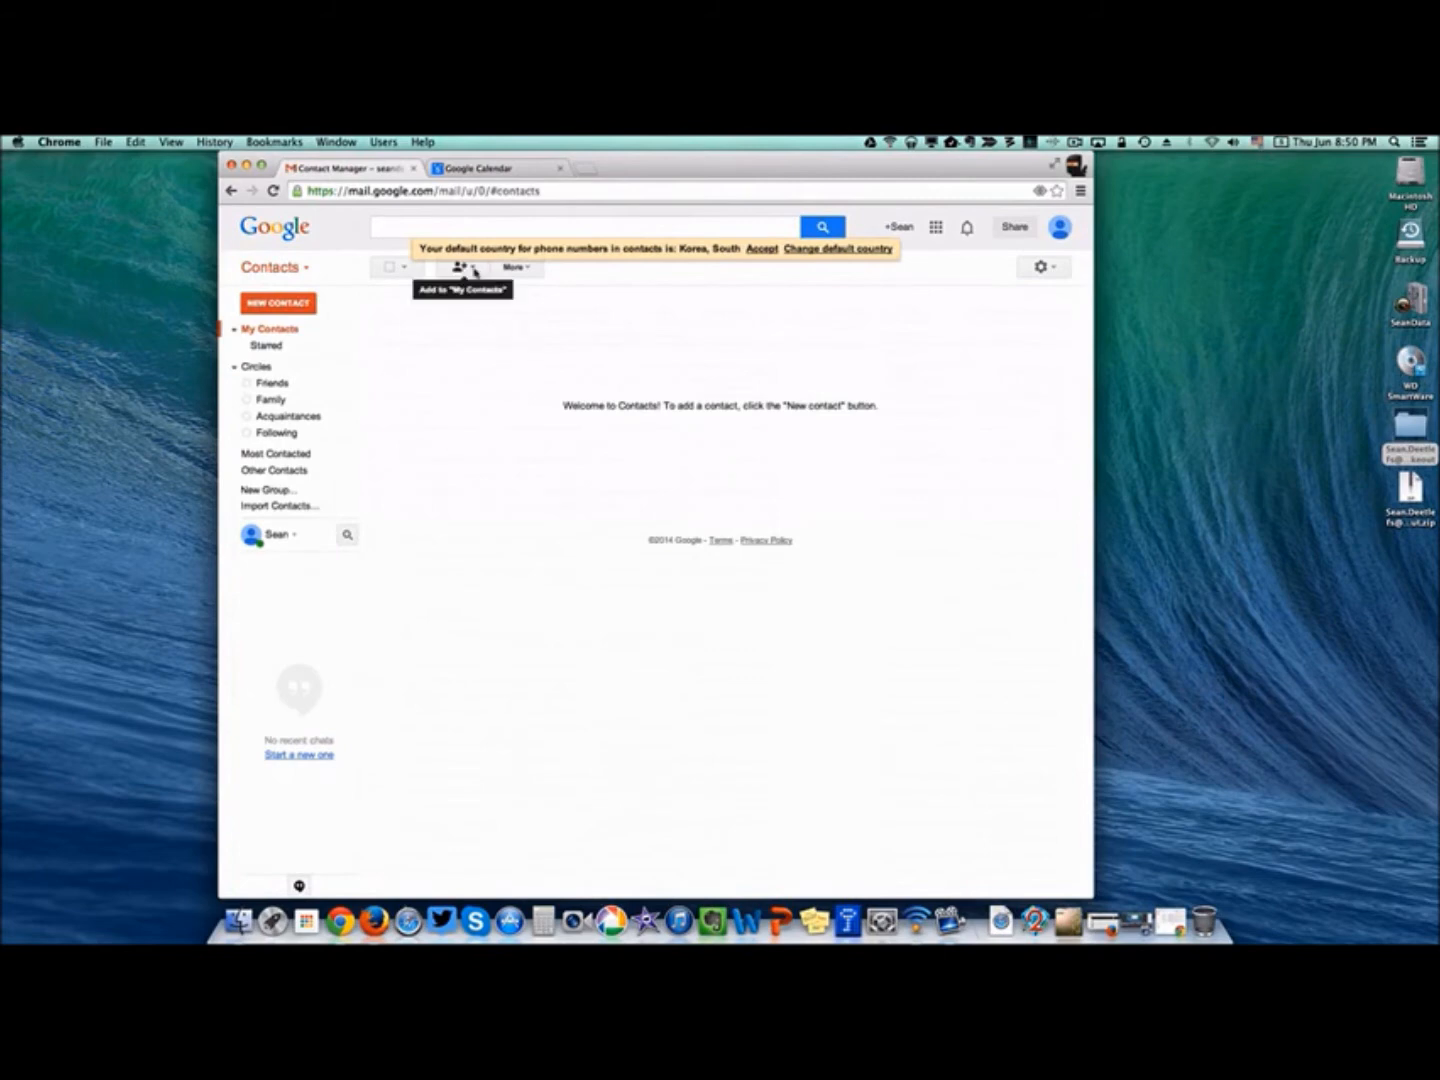
{"action": "left_click", "coordinate": [515, 268]}
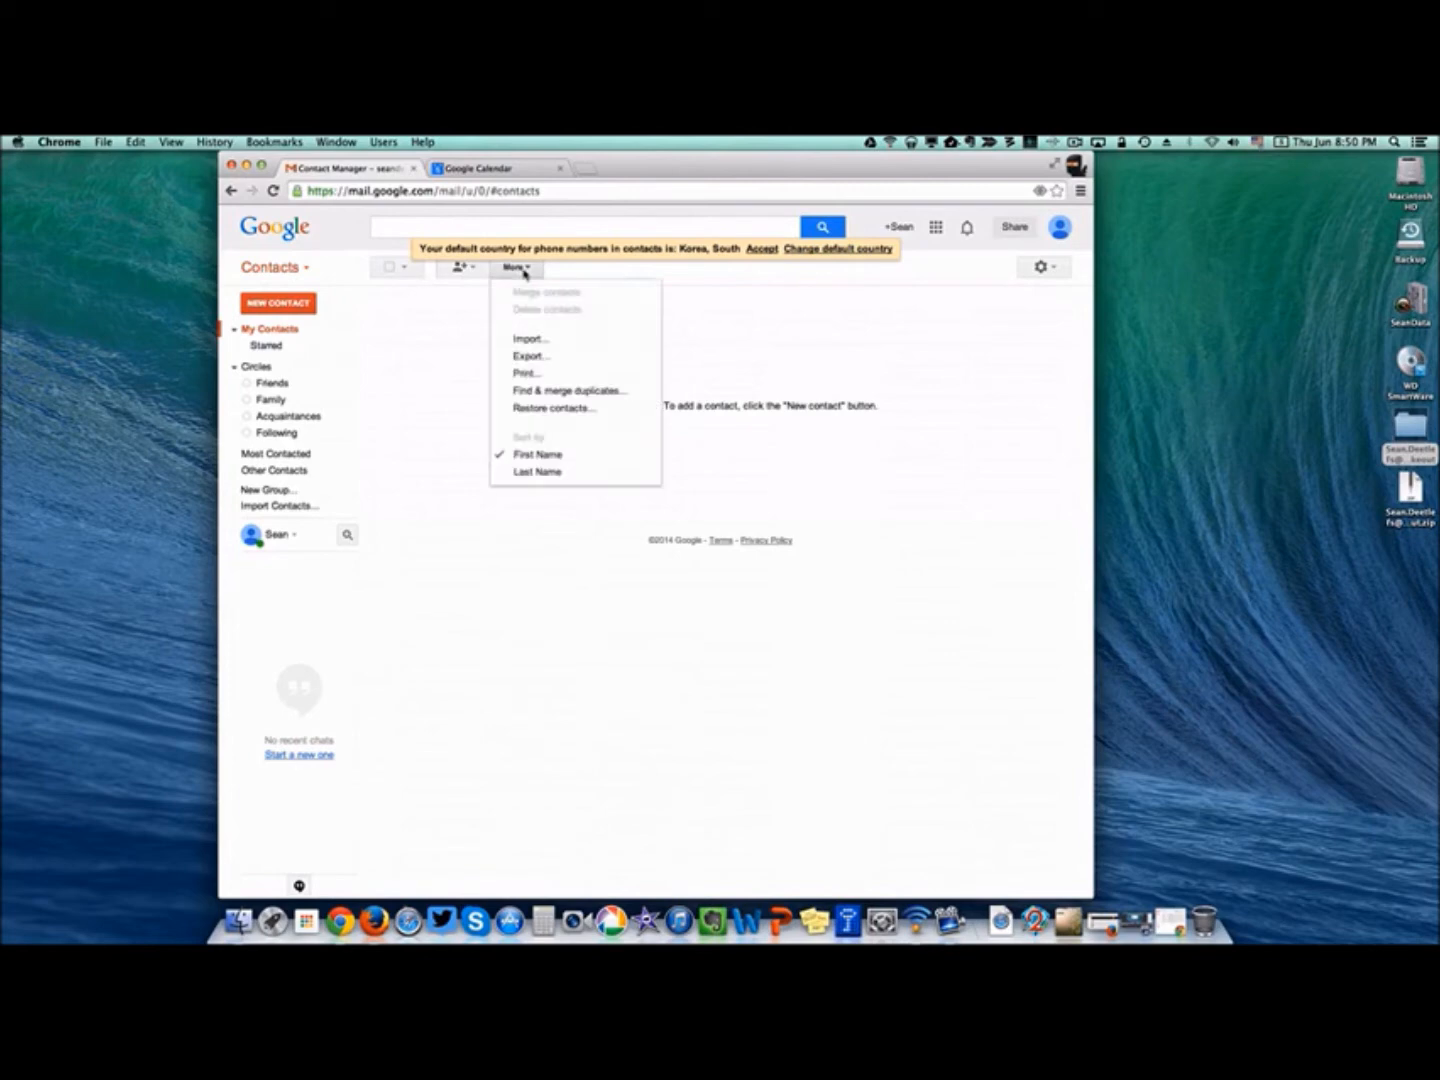
{"action": "left_click", "coordinate": [526, 340]}
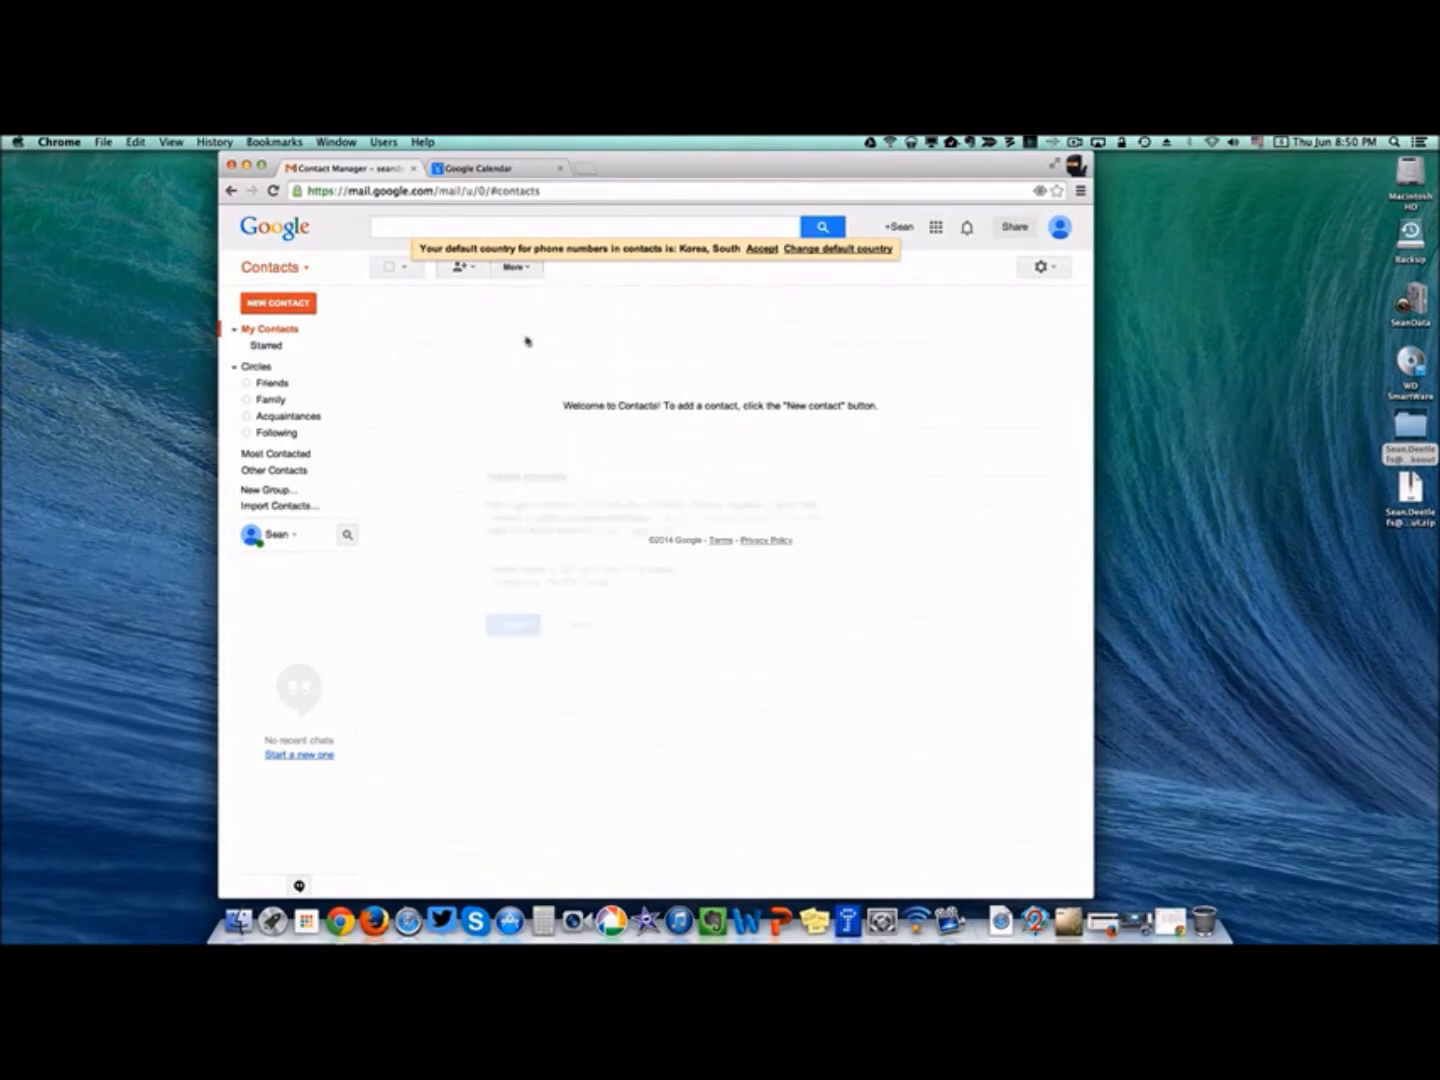
Choose YISS Faculty.vcf from the Takeout Contacts folder and import its 179 contacts.
{"action": "left_click", "coordinate": [518, 583]}
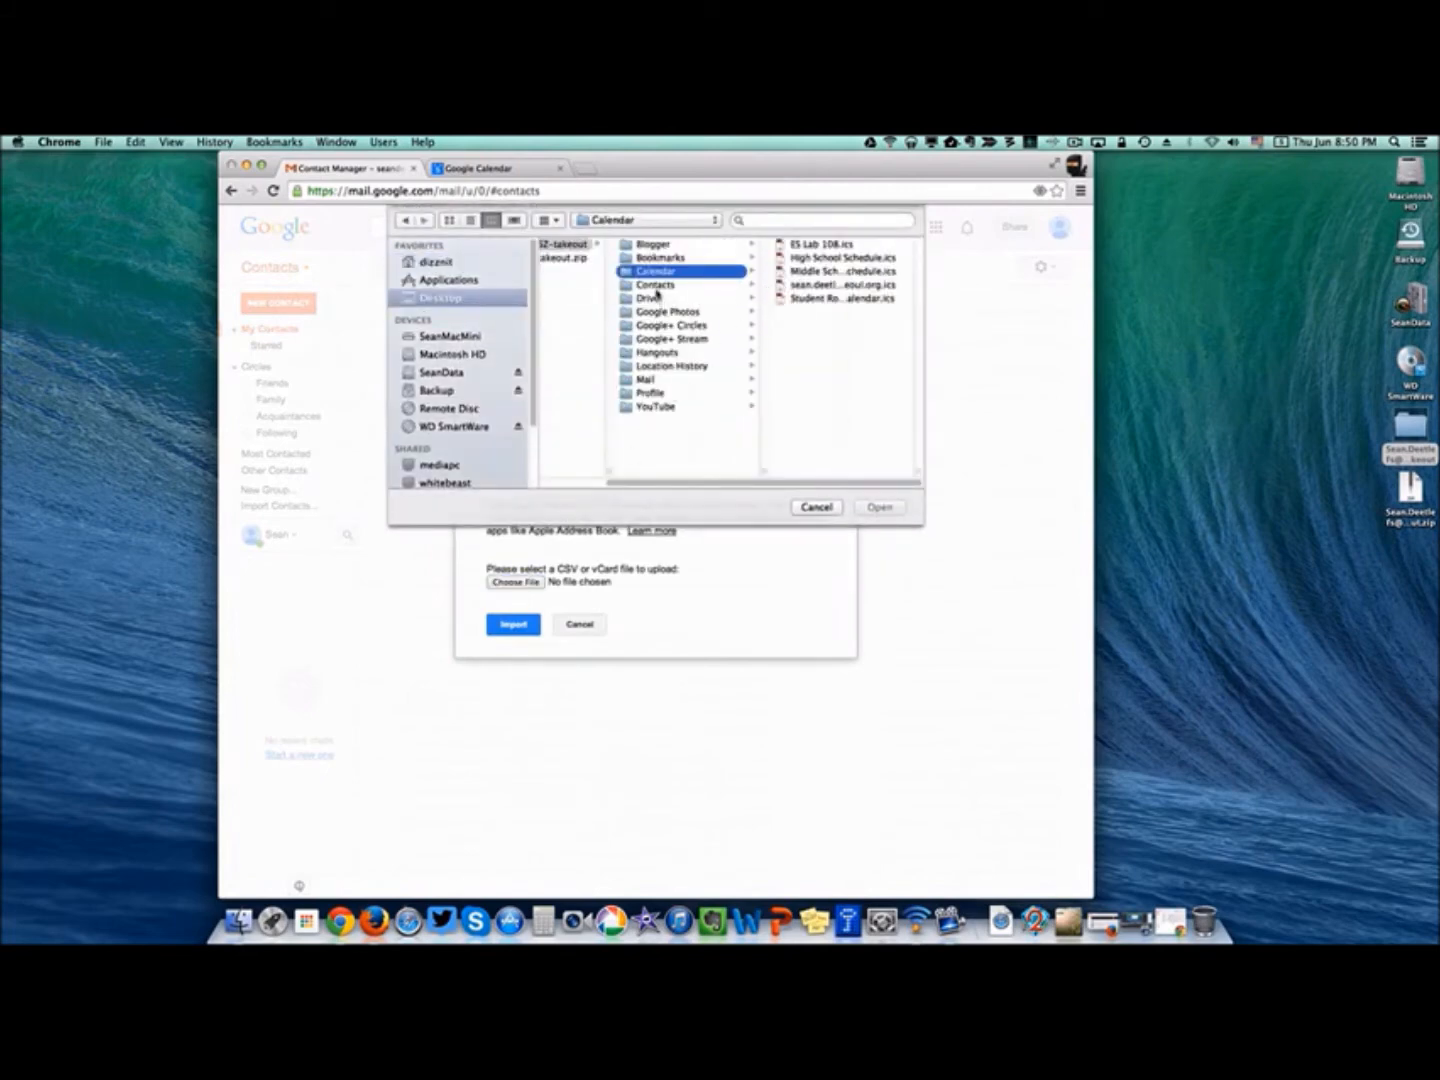
{"action": "left_click", "coordinate": [656, 286]}
{"action": "left_click", "coordinate": [817, 393]}
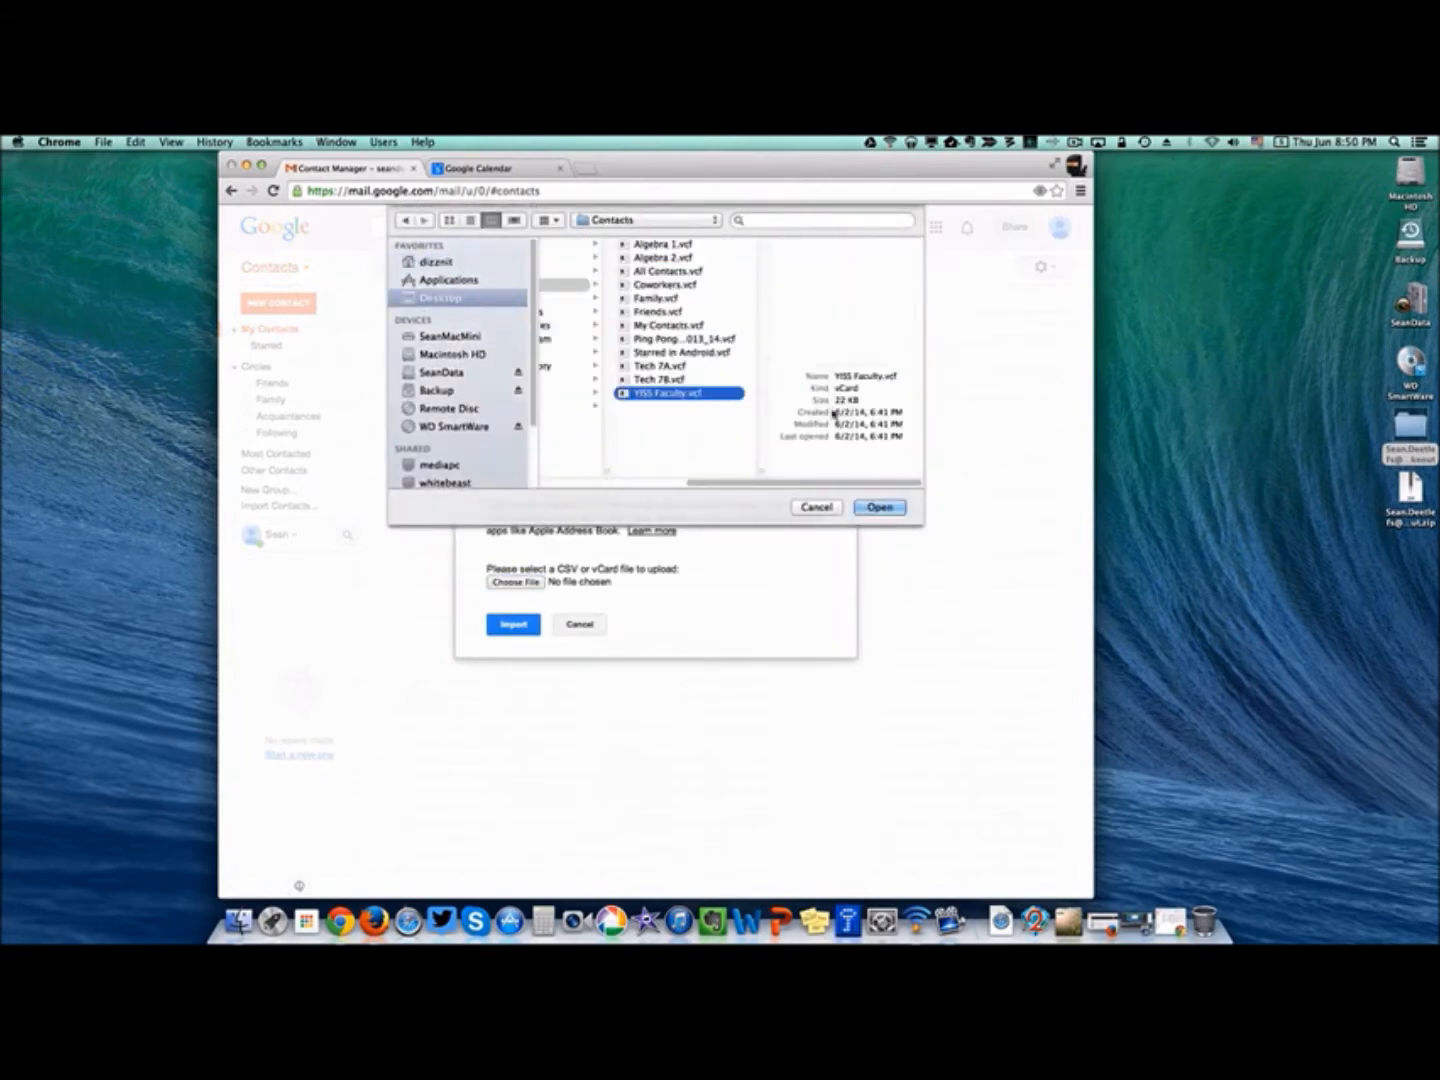
{"action": "left_click", "coordinate": [880, 507]}
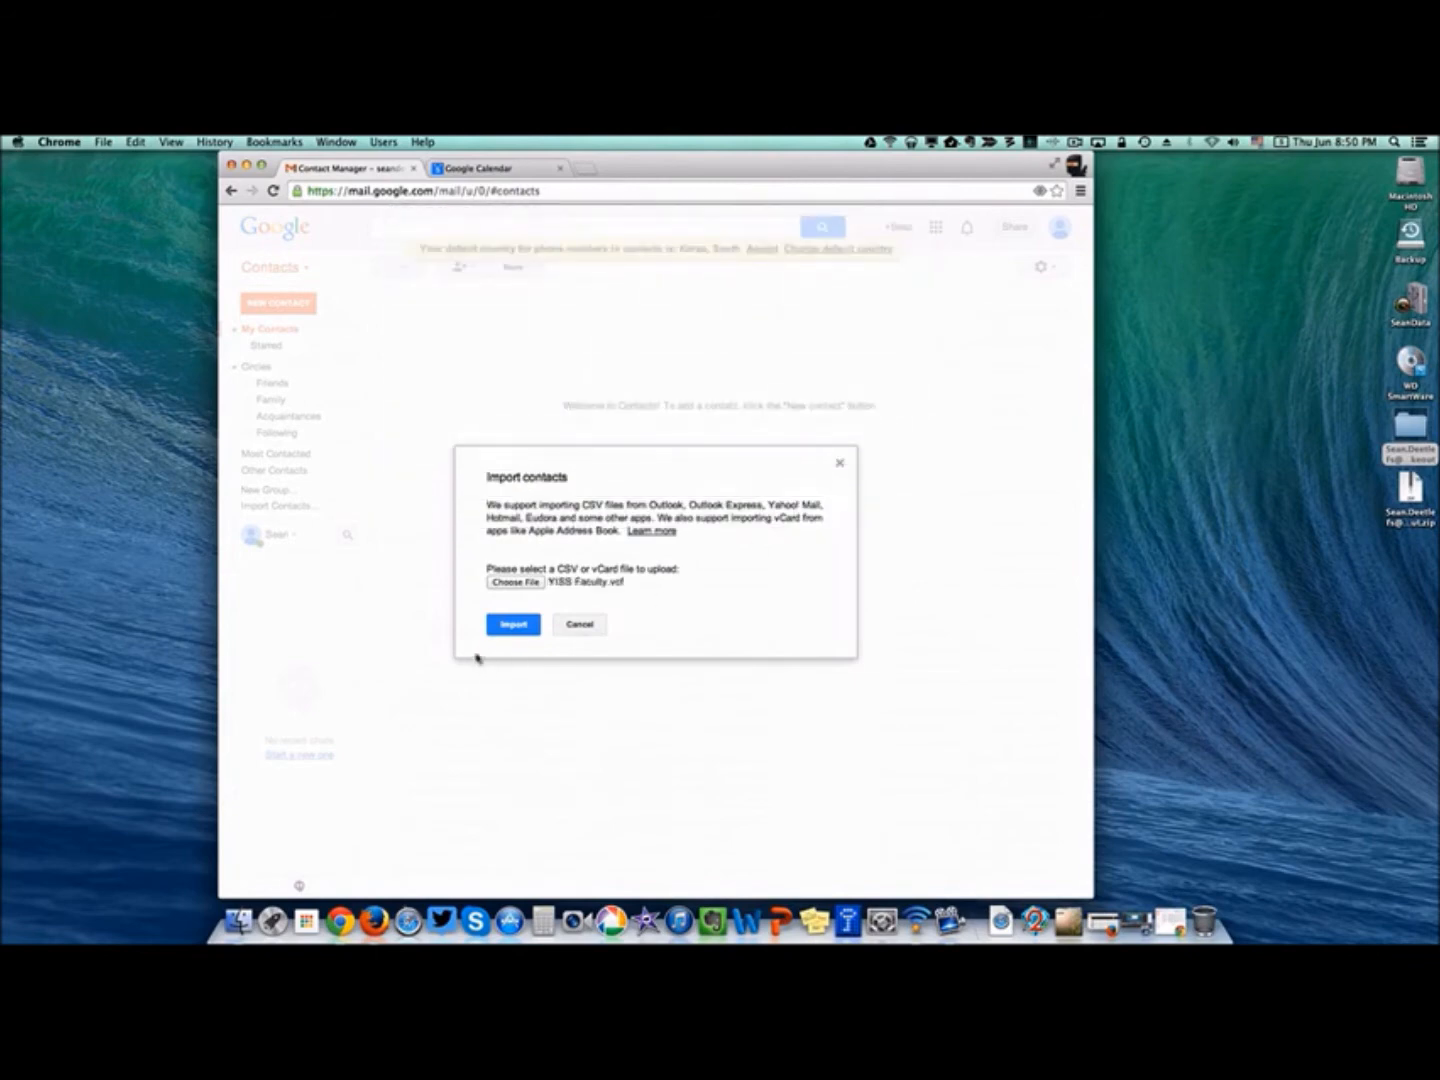
{"action": "left_click", "coordinate": [510, 624]}
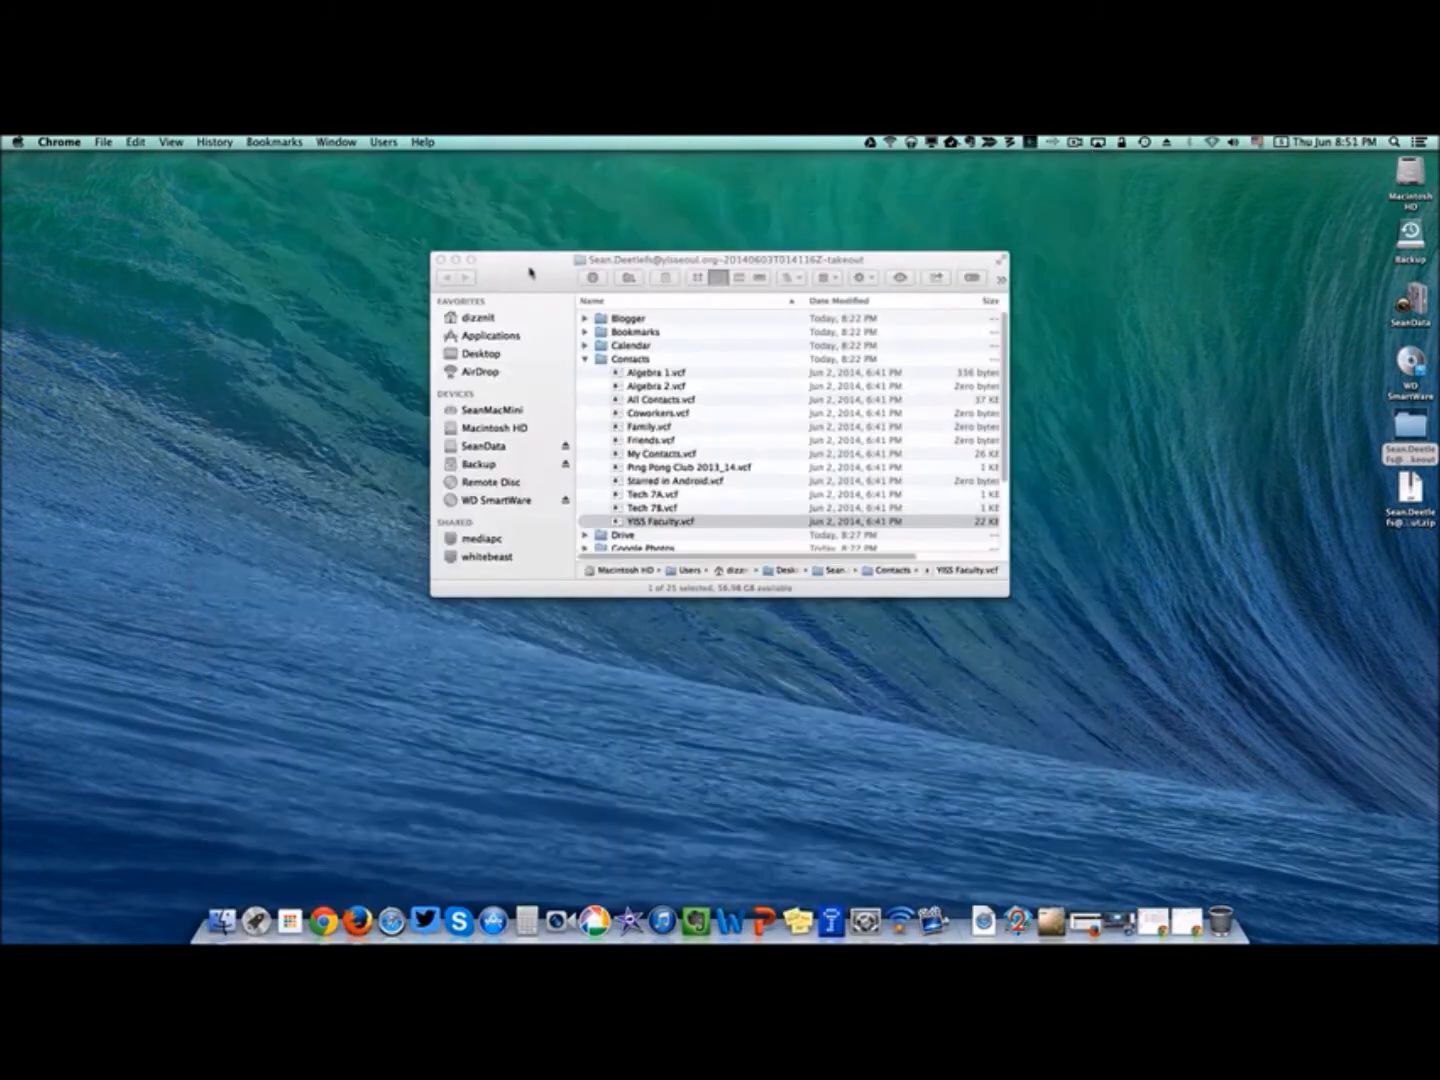
Collapse the Contacts folder and expand the Takeout's Drive folder to list its files.
{"action": "left_click", "coordinate": [587, 363]}
{"action": "left_click", "coordinate": [586, 360]}
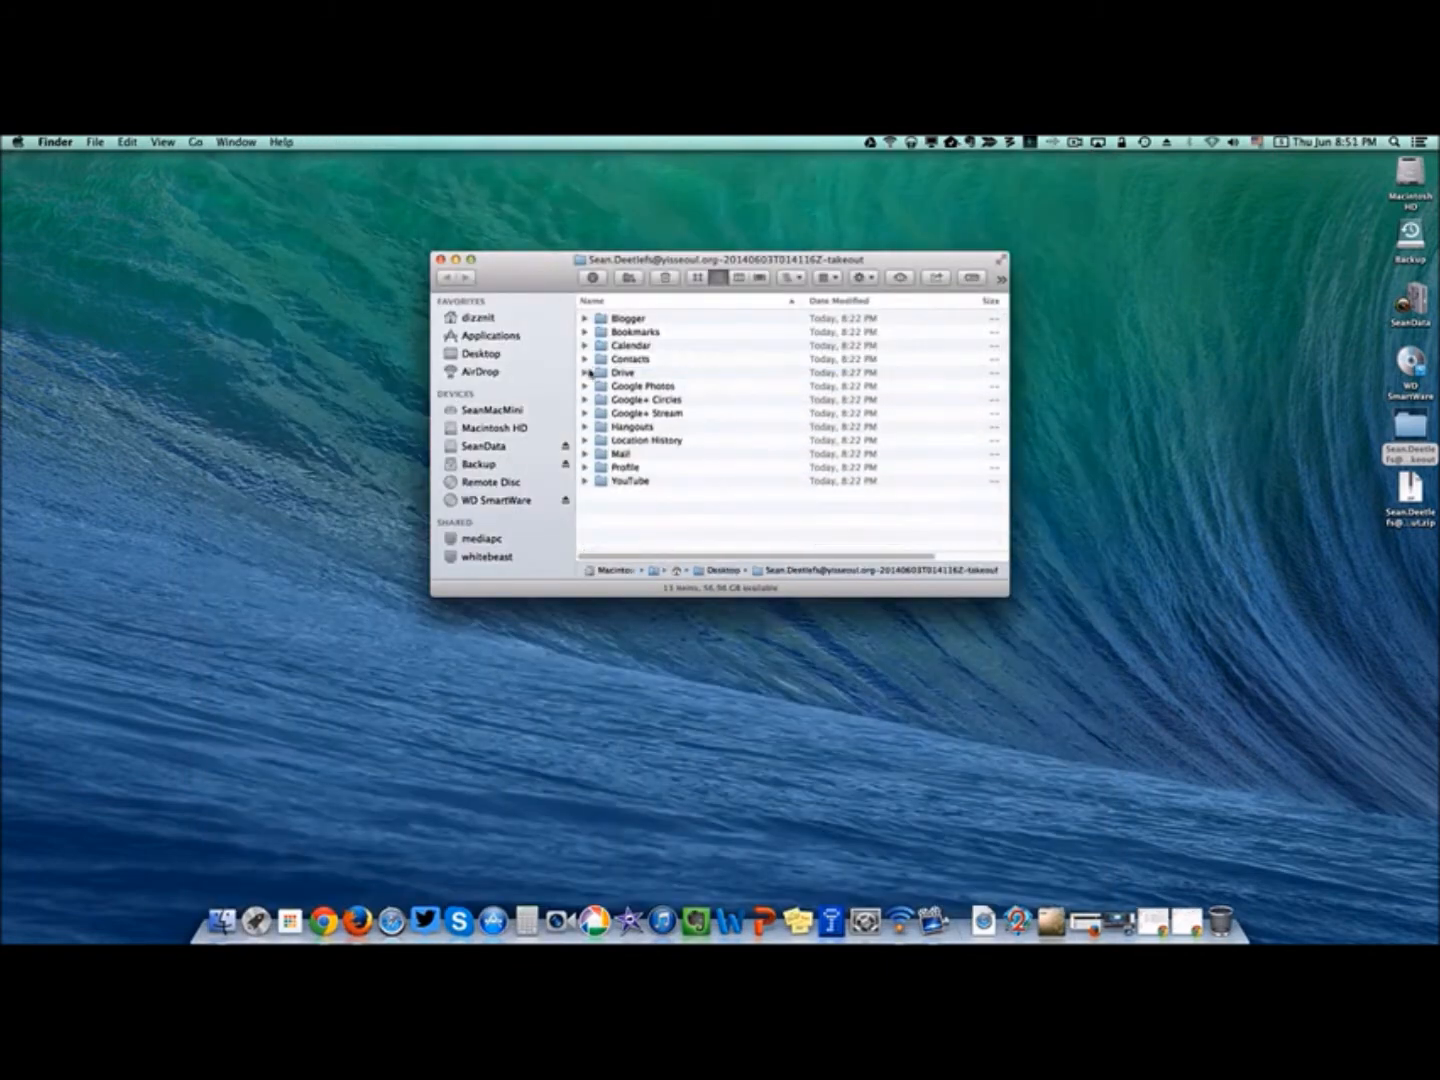
{"action": "left_click", "coordinate": [586, 373]}
{"action": "left_click", "coordinate": [628, 373]}
{"action": "scroll", "coordinate": [742, 428], "scroll_direction": "down", "scroll_amount": 2}
{"action": "scroll", "coordinate": [741, 428], "scroll_direction": "down", "scroll_amount": 5}
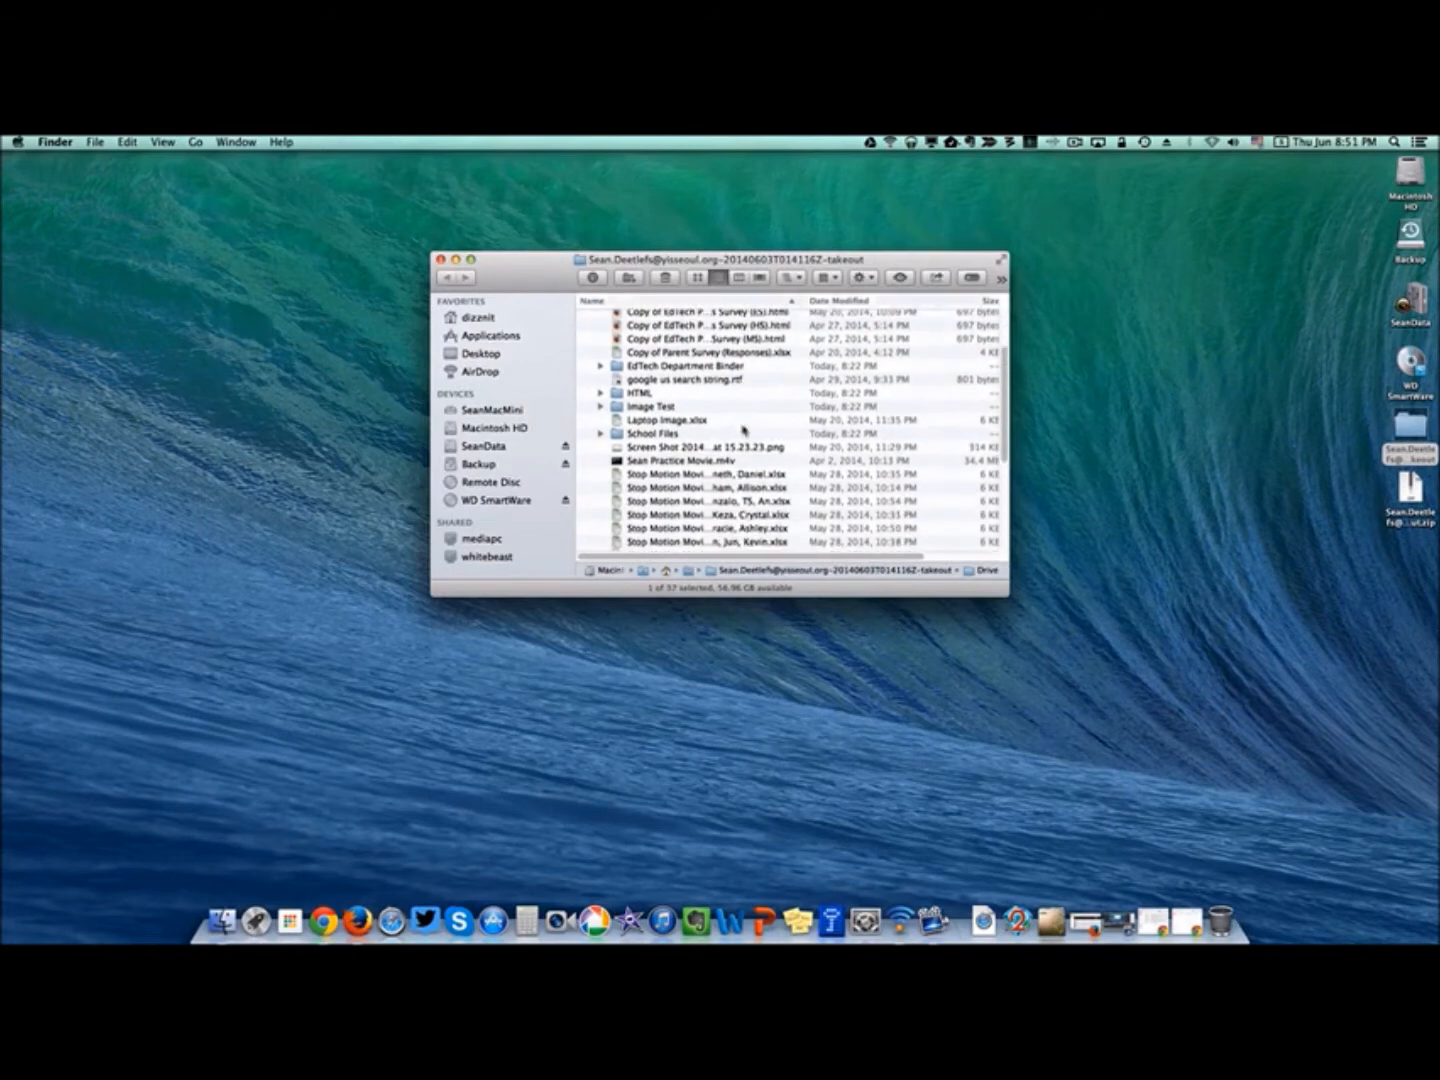
{"action": "scroll", "coordinate": [676, 330], "scroll_direction": "up", "scroll_amount": 5}
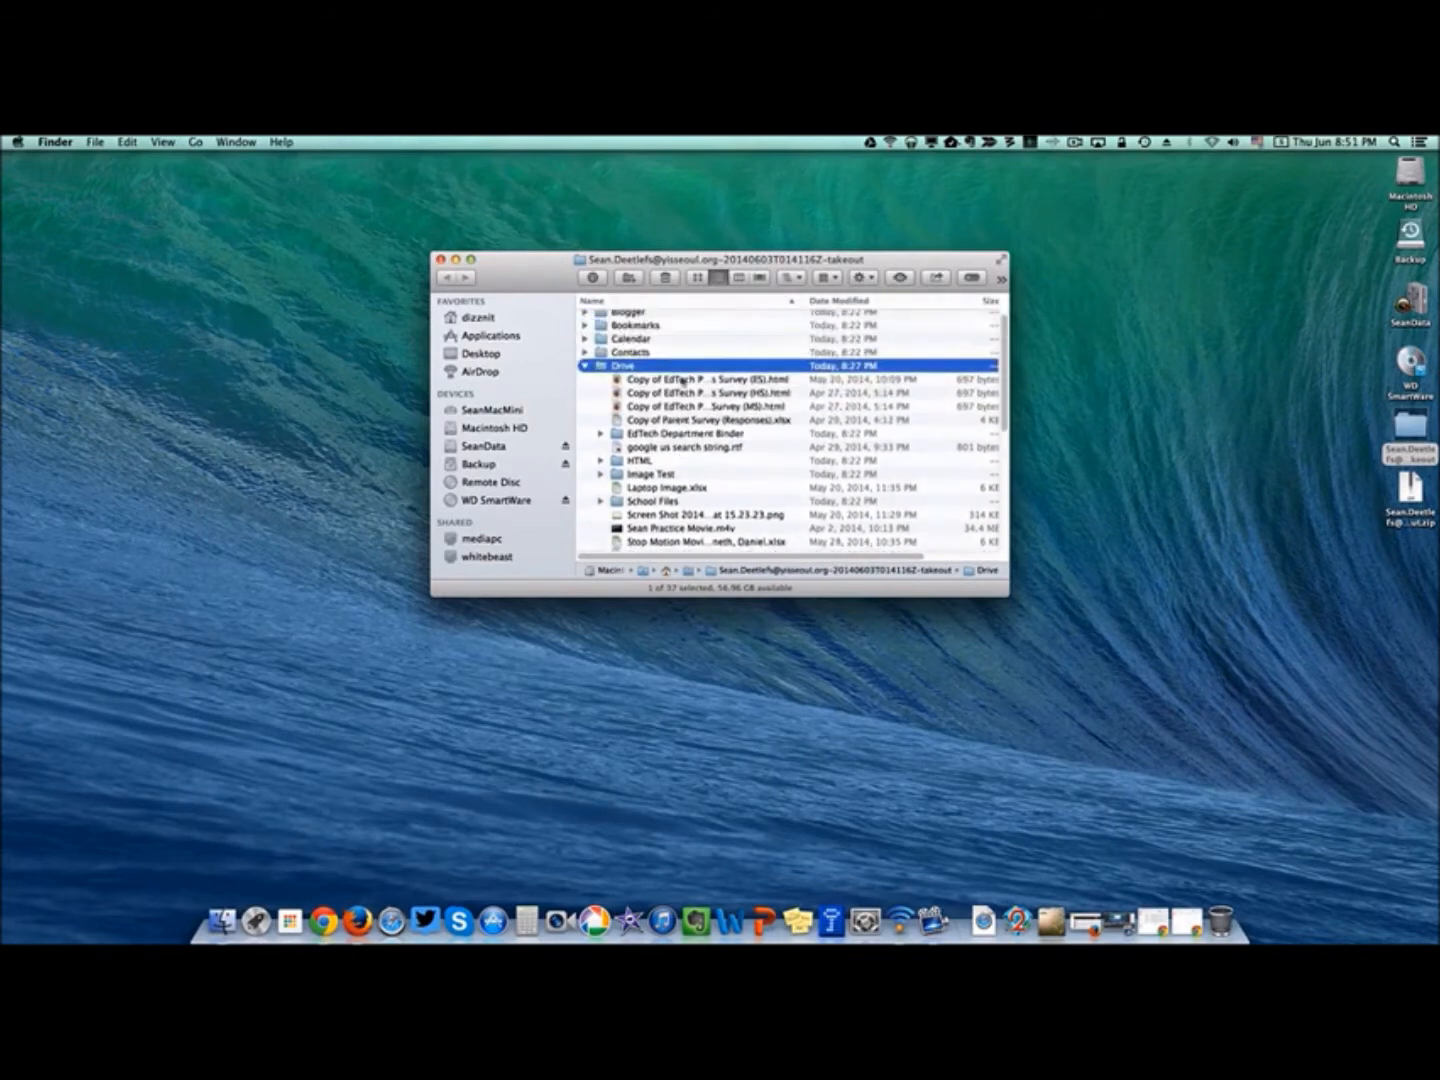
Quick Look the EdTech PD Needs Survey (ES) html and Copy of Parent Survey (Responses).xlsx.
{"action": "left_click", "coordinate": [679, 386]}
{"action": "key", "text": "space"}
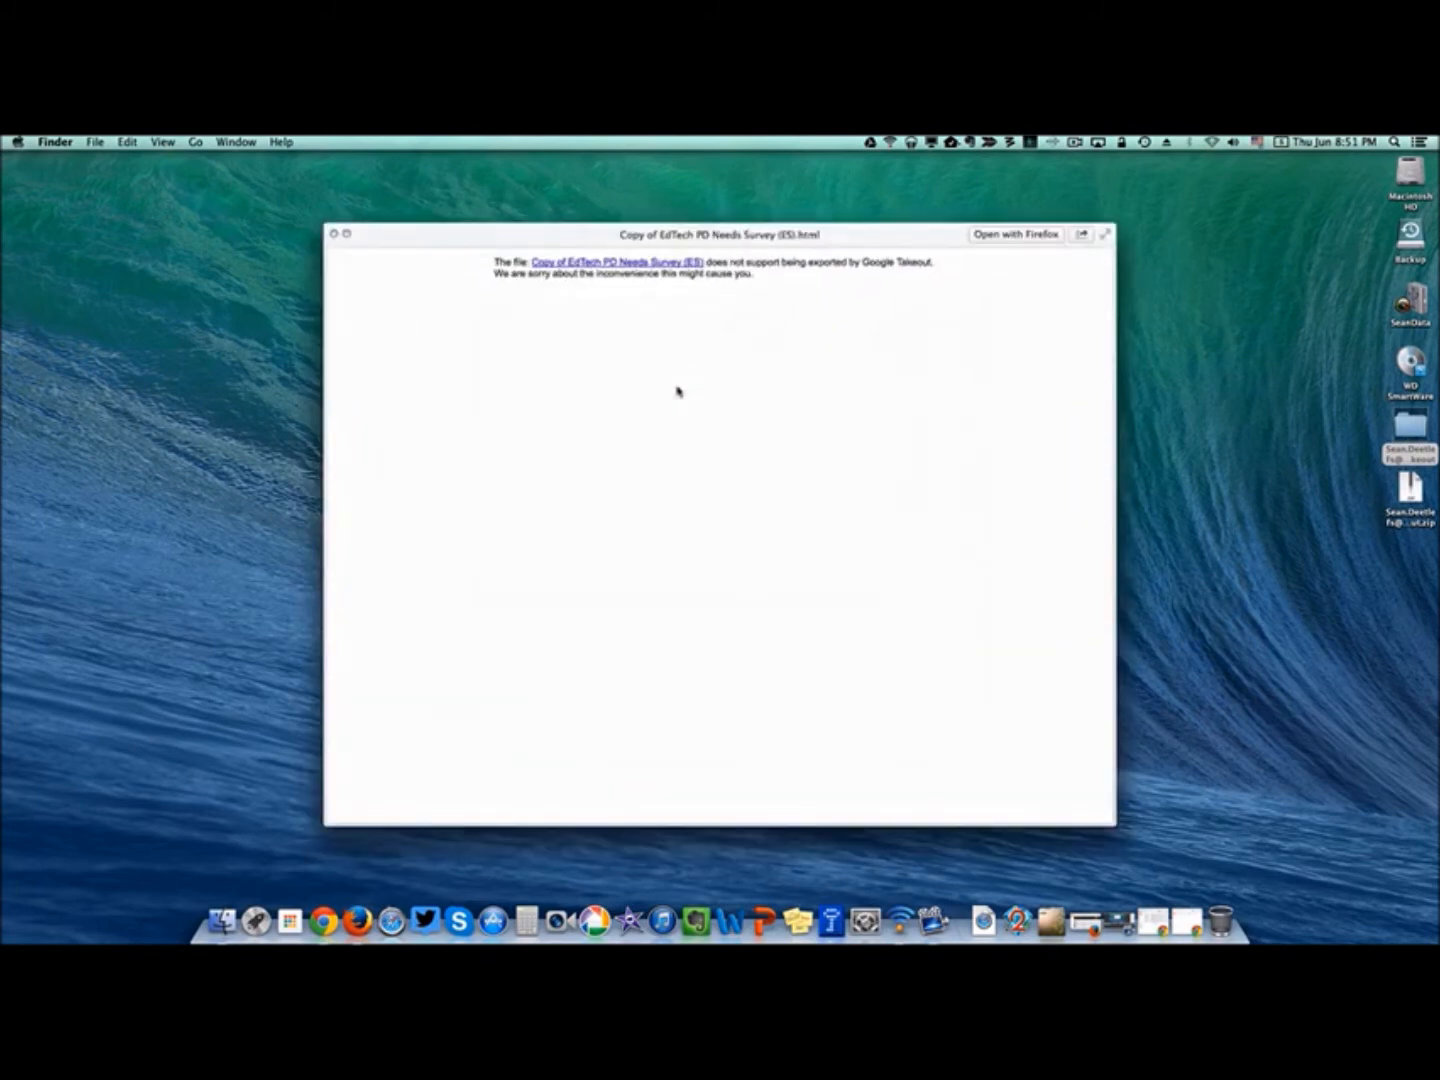
{"action": "key", "text": "space"}
{"action": "left_click", "coordinate": [655, 428]}
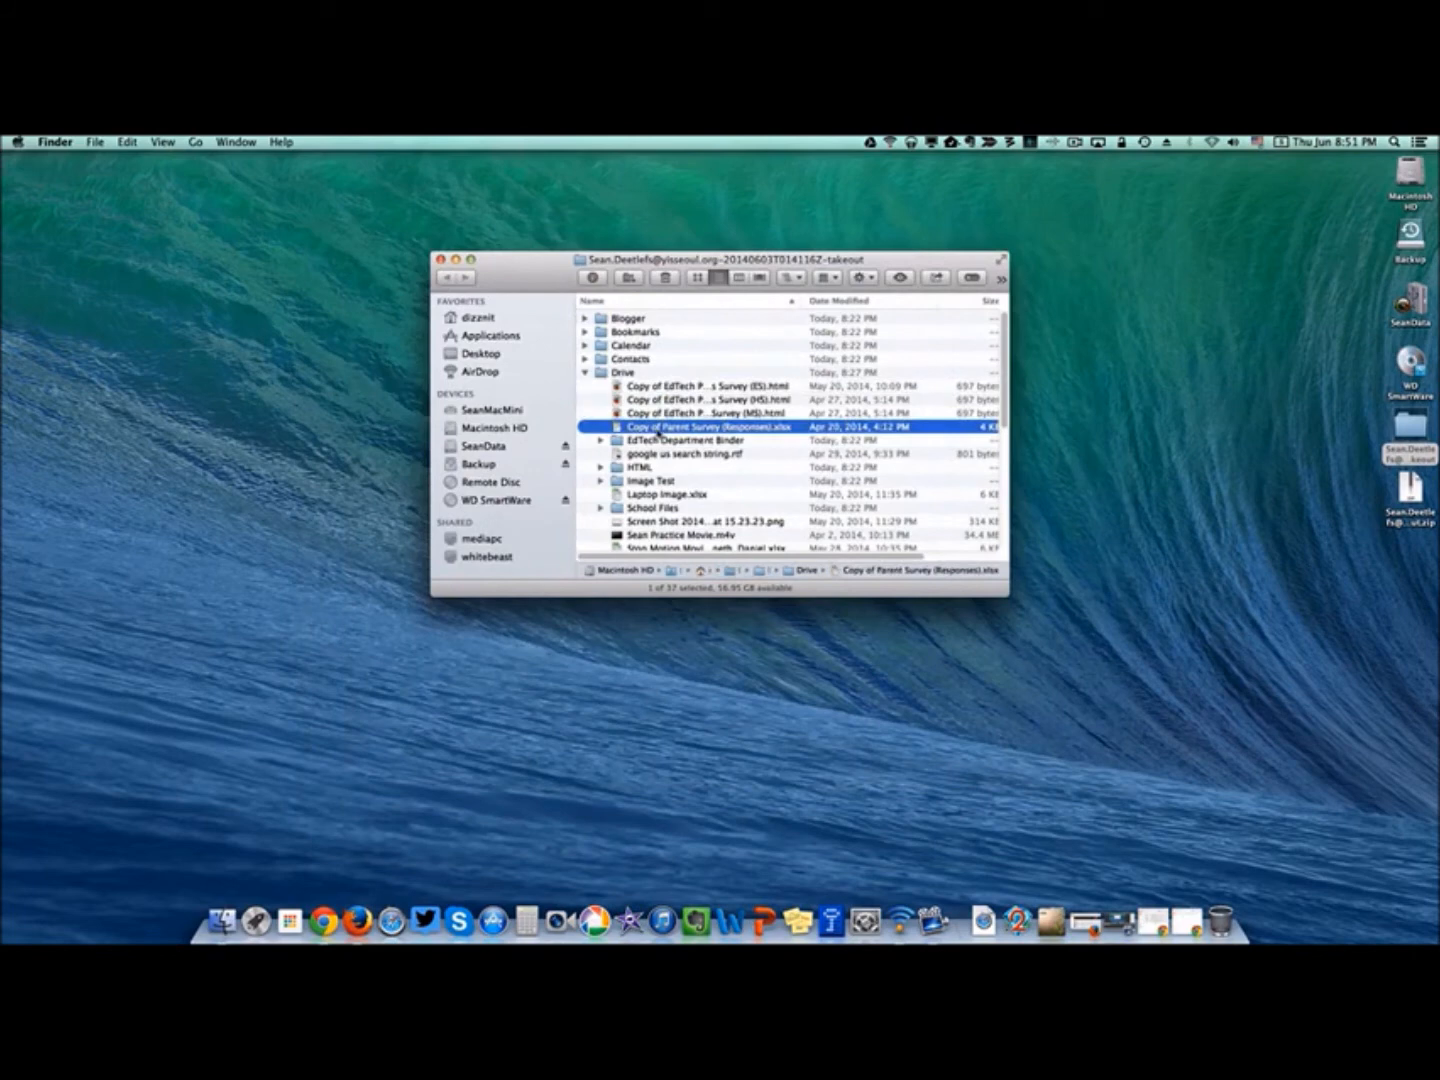
{"action": "scroll", "coordinate": [657, 430], "scroll_direction": "down", "scroll_amount": 1}
{"action": "key", "text": "space"}
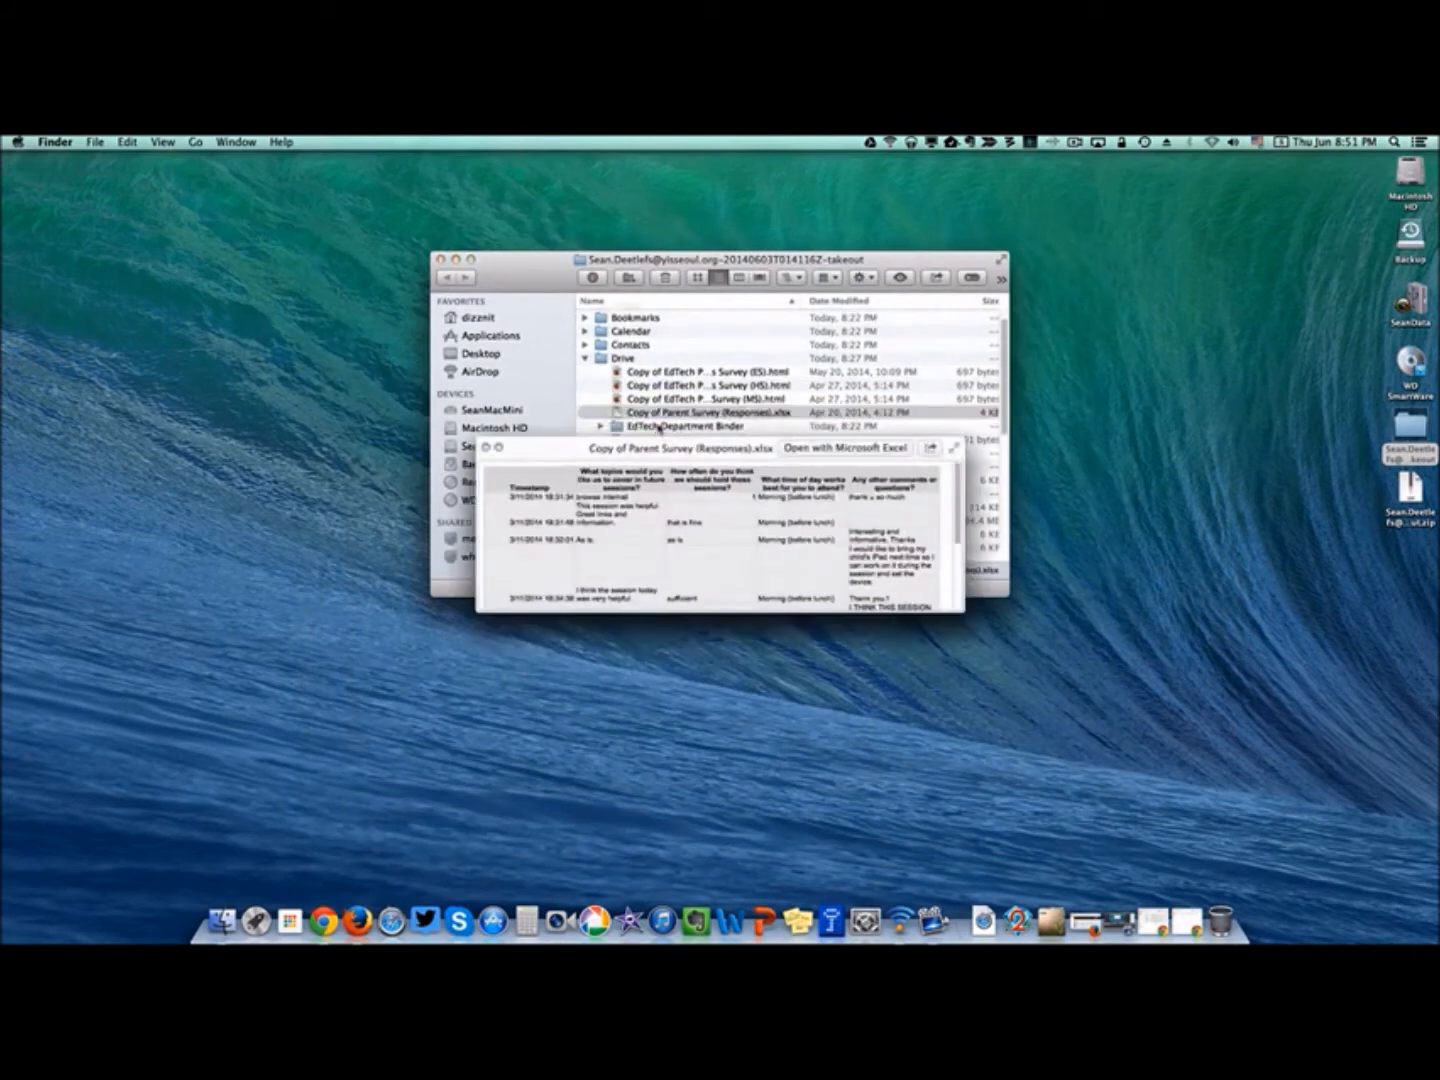
{"action": "key", "text": "space"}
Preview Laptop Image.xlsx, Sub Plan Tuesday 04_29_14.docx and Untitled presentation.pptx.
{"action": "scroll", "coordinate": [659, 428], "scroll_direction": "down", "scroll_amount": 3}
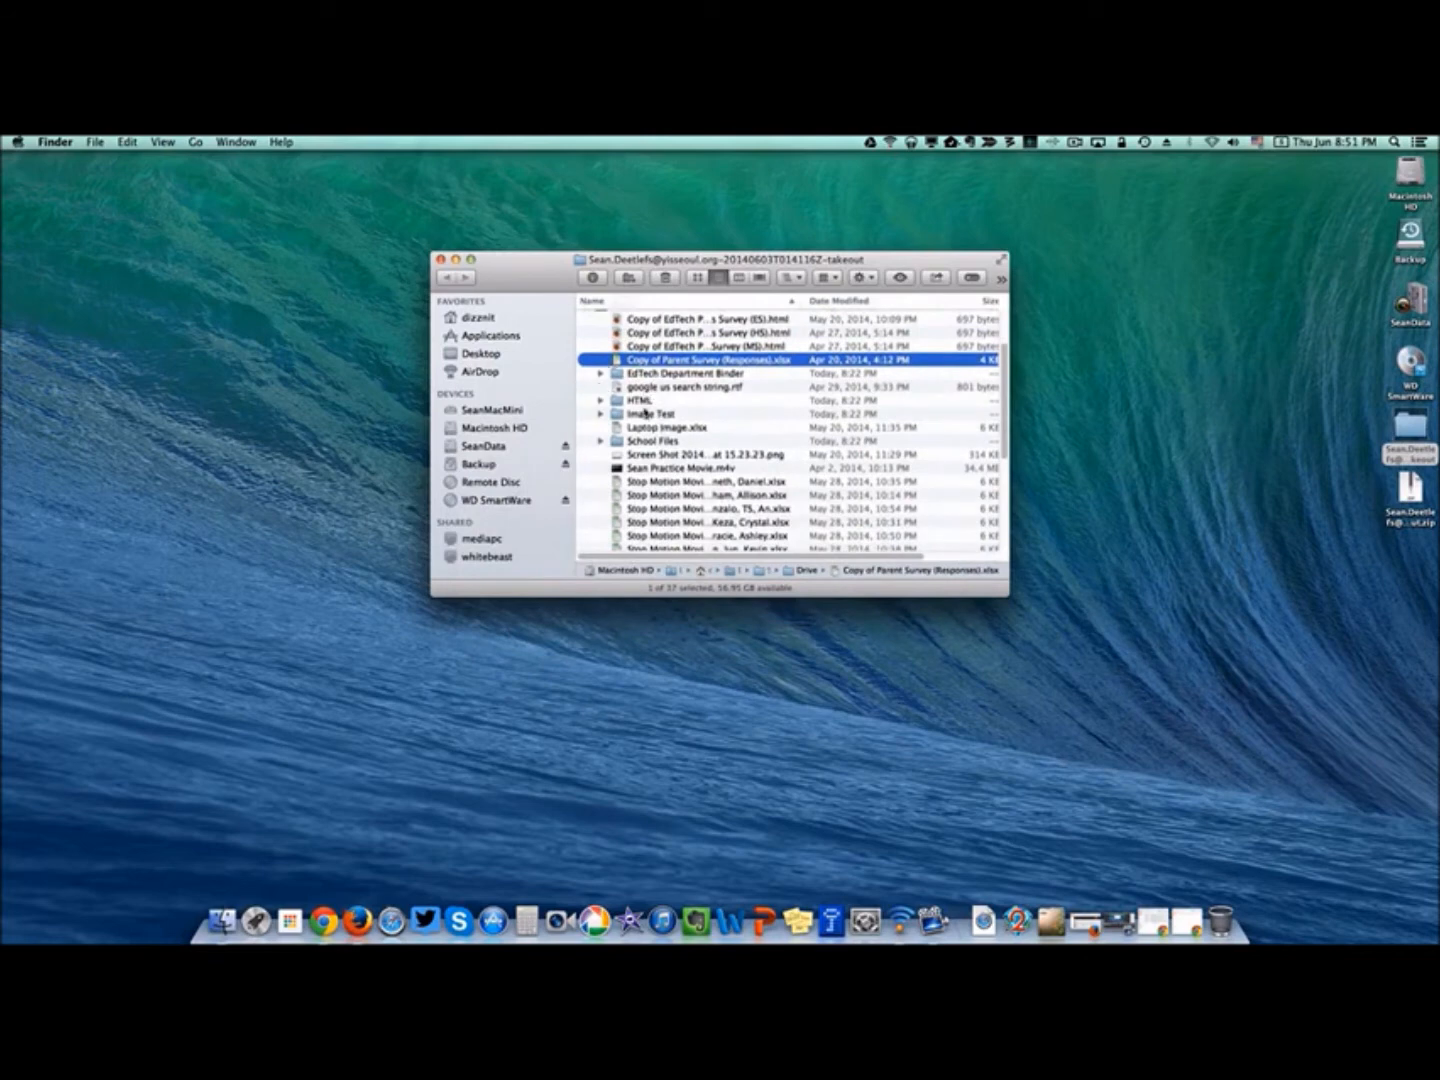
{"action": "left_click", "coordinate": [646, 428]}
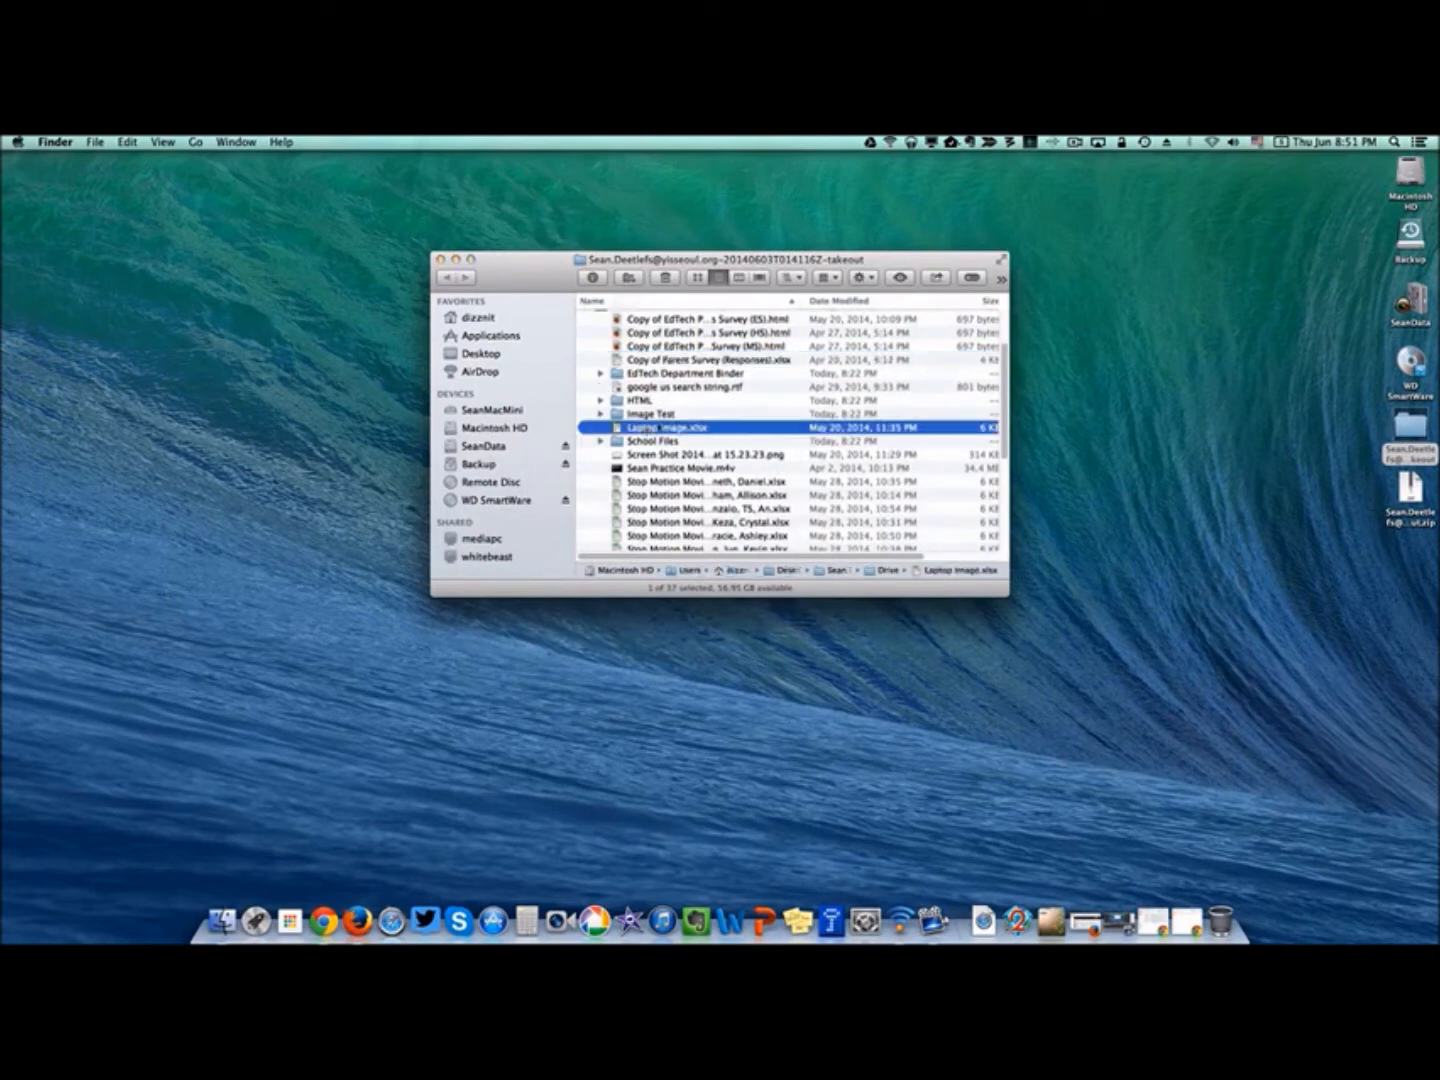
{"action": "key", "text": "space"}
{"action": "key", "text": "space"}
{"action": "scroll", "coordinate": [664, 426], "scroll_direction": "down", "scroll_amount": 5}
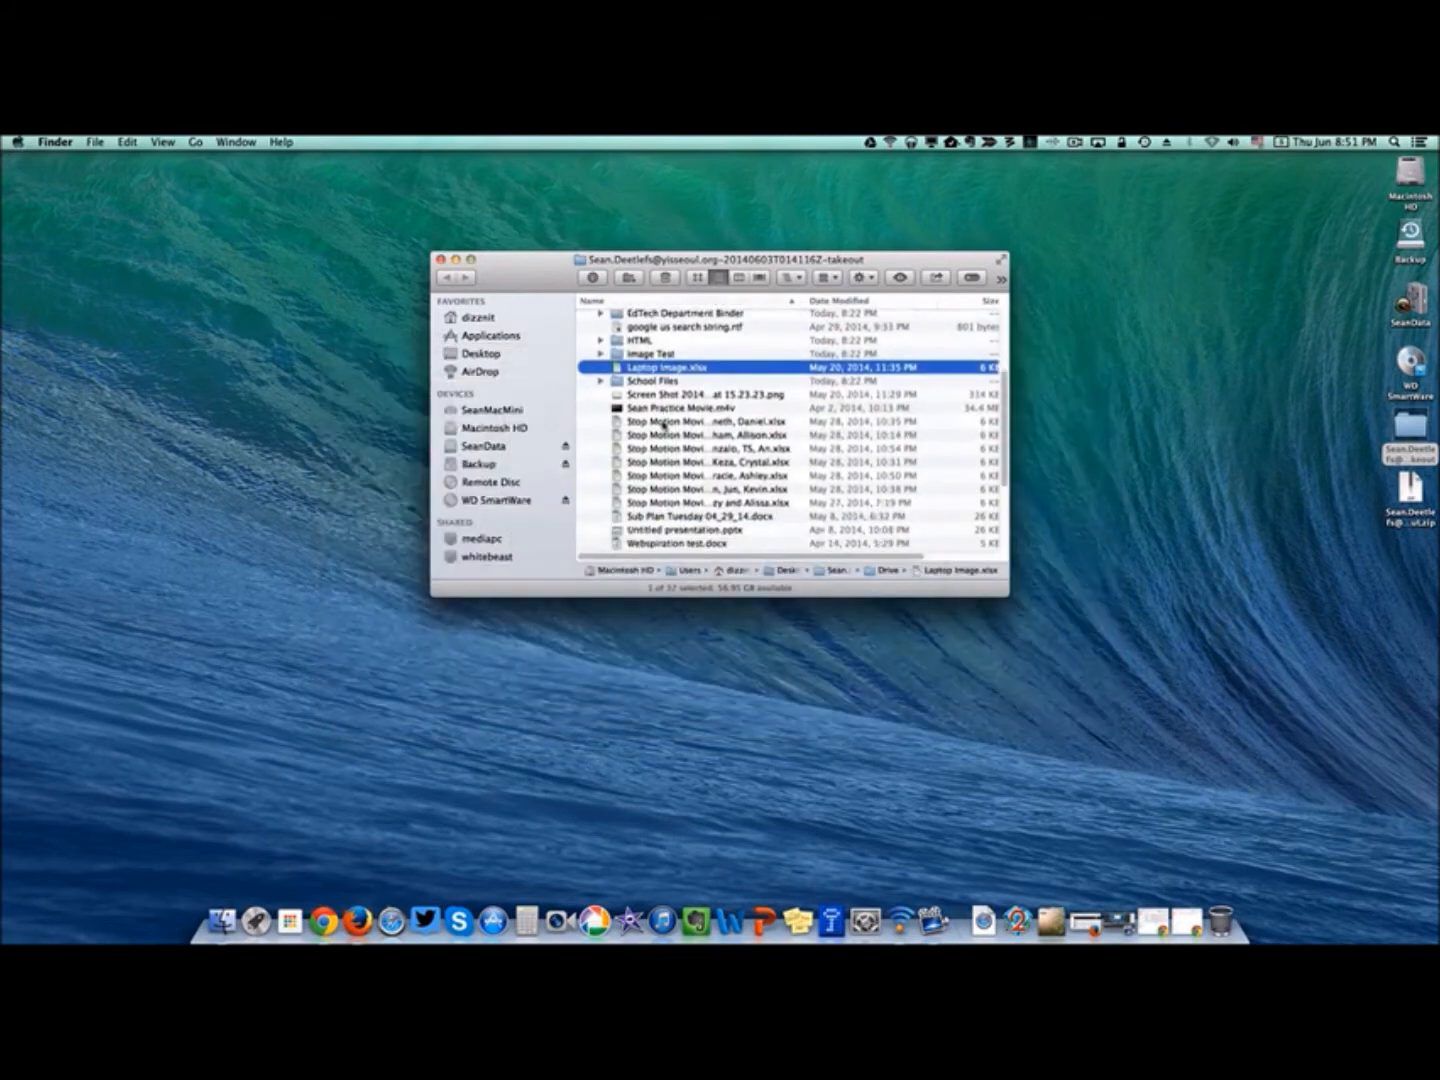
{"action": "scroll", "coordinate": [664, 426], "scroll_direction": "down", "scroll_amount": 2}
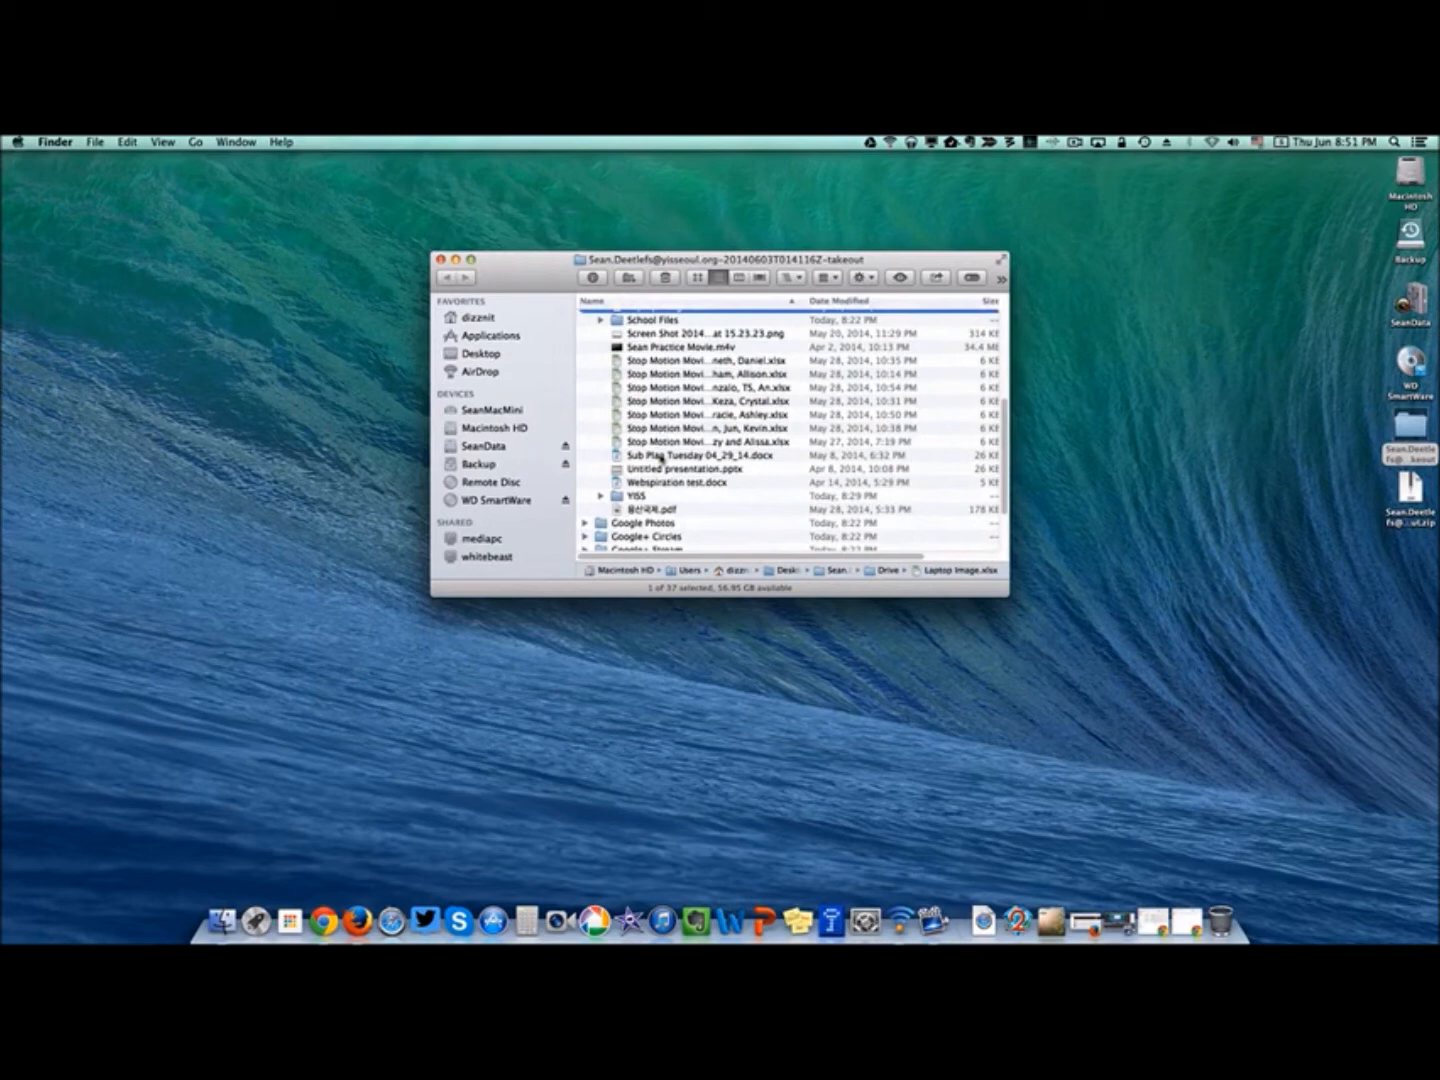
{"action": "left_click", "coordinate": [660, 457]}
{"action": "key", "text": "space"}
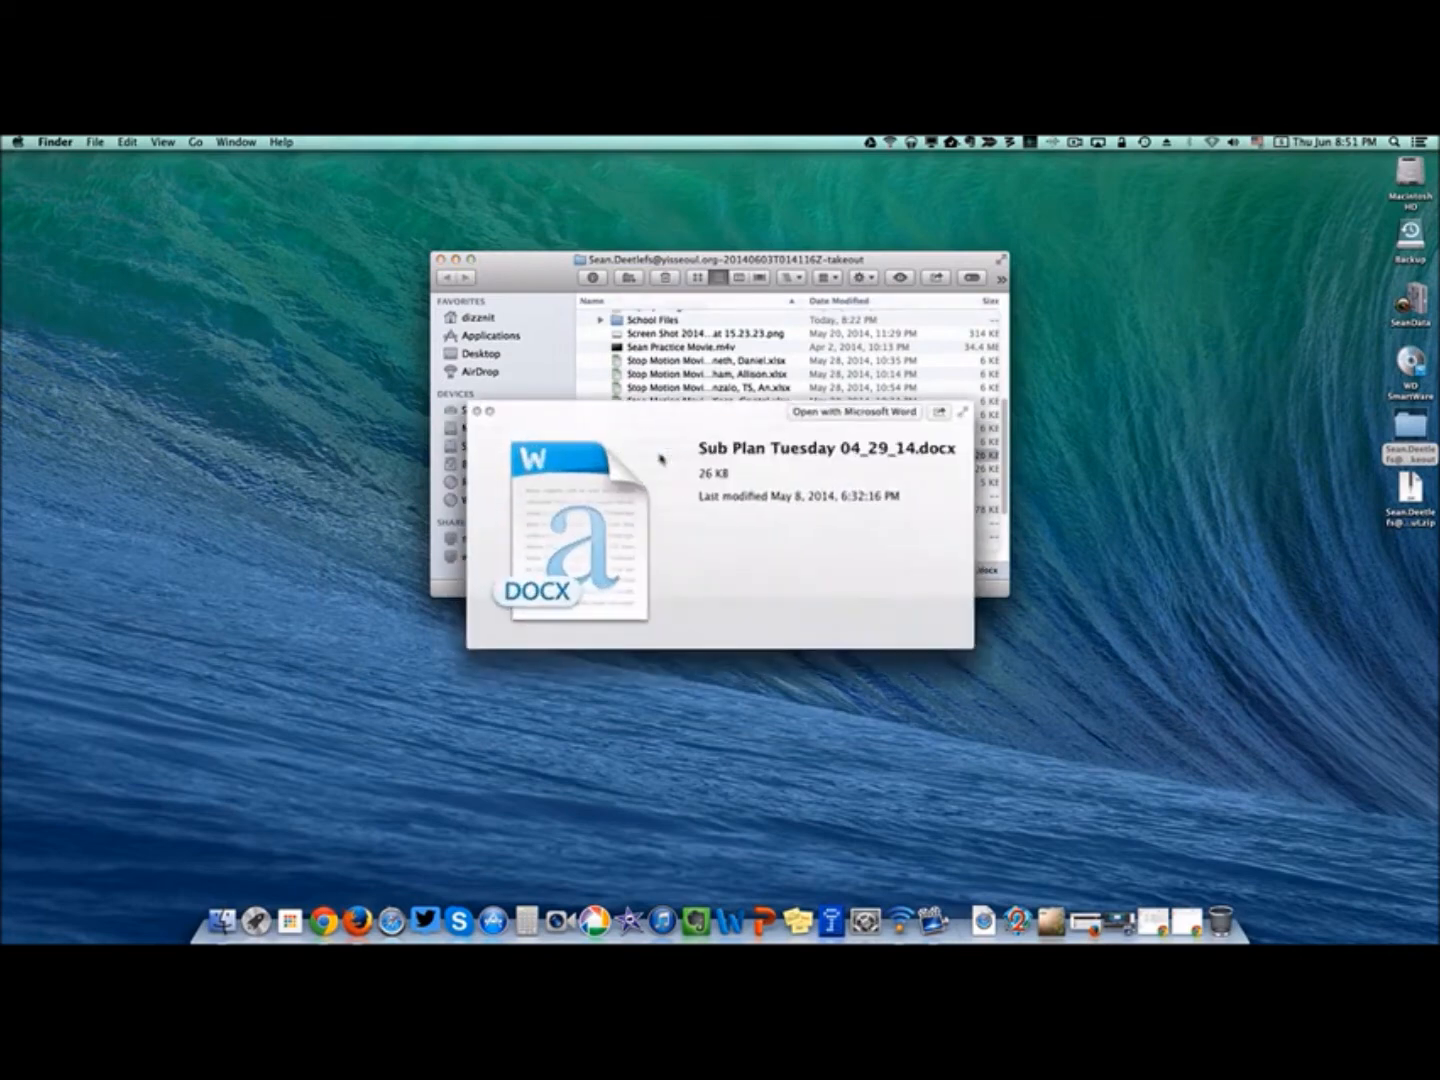
{"action": "key", "text": "space"}
{"action": "scroll", "coordinate": [660, 457], "scroll_direction": "down", "scroll_amount": 3}
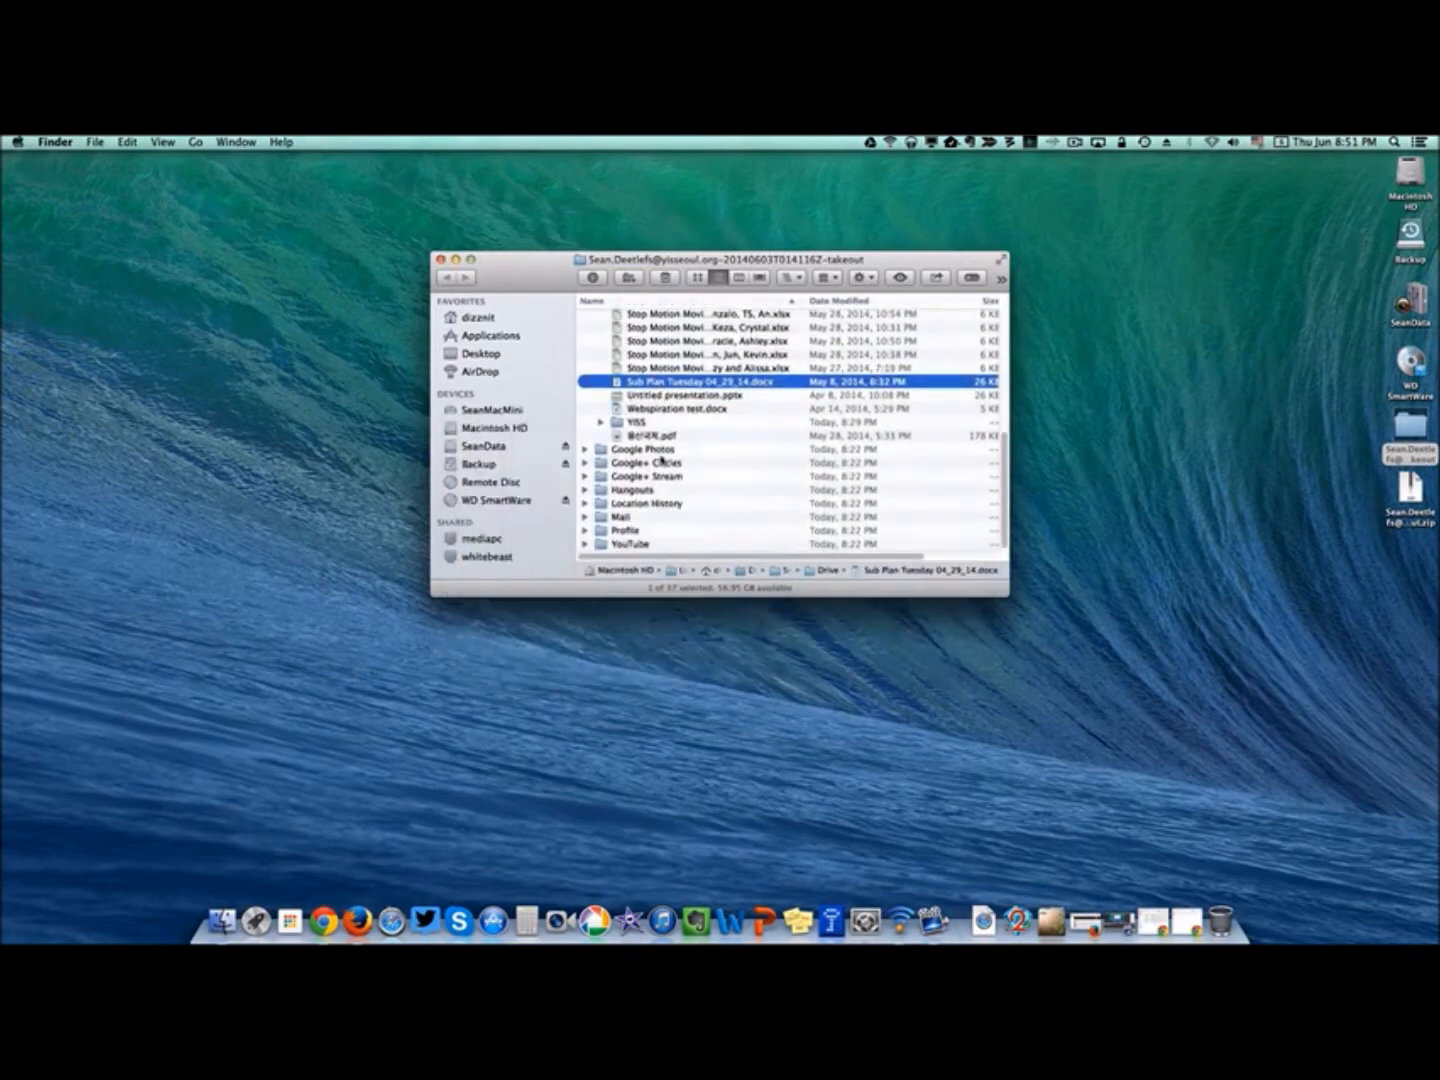
{"action": "left_click", "coordinate": [665, 396]}
{"action": "key", "text": "space"}
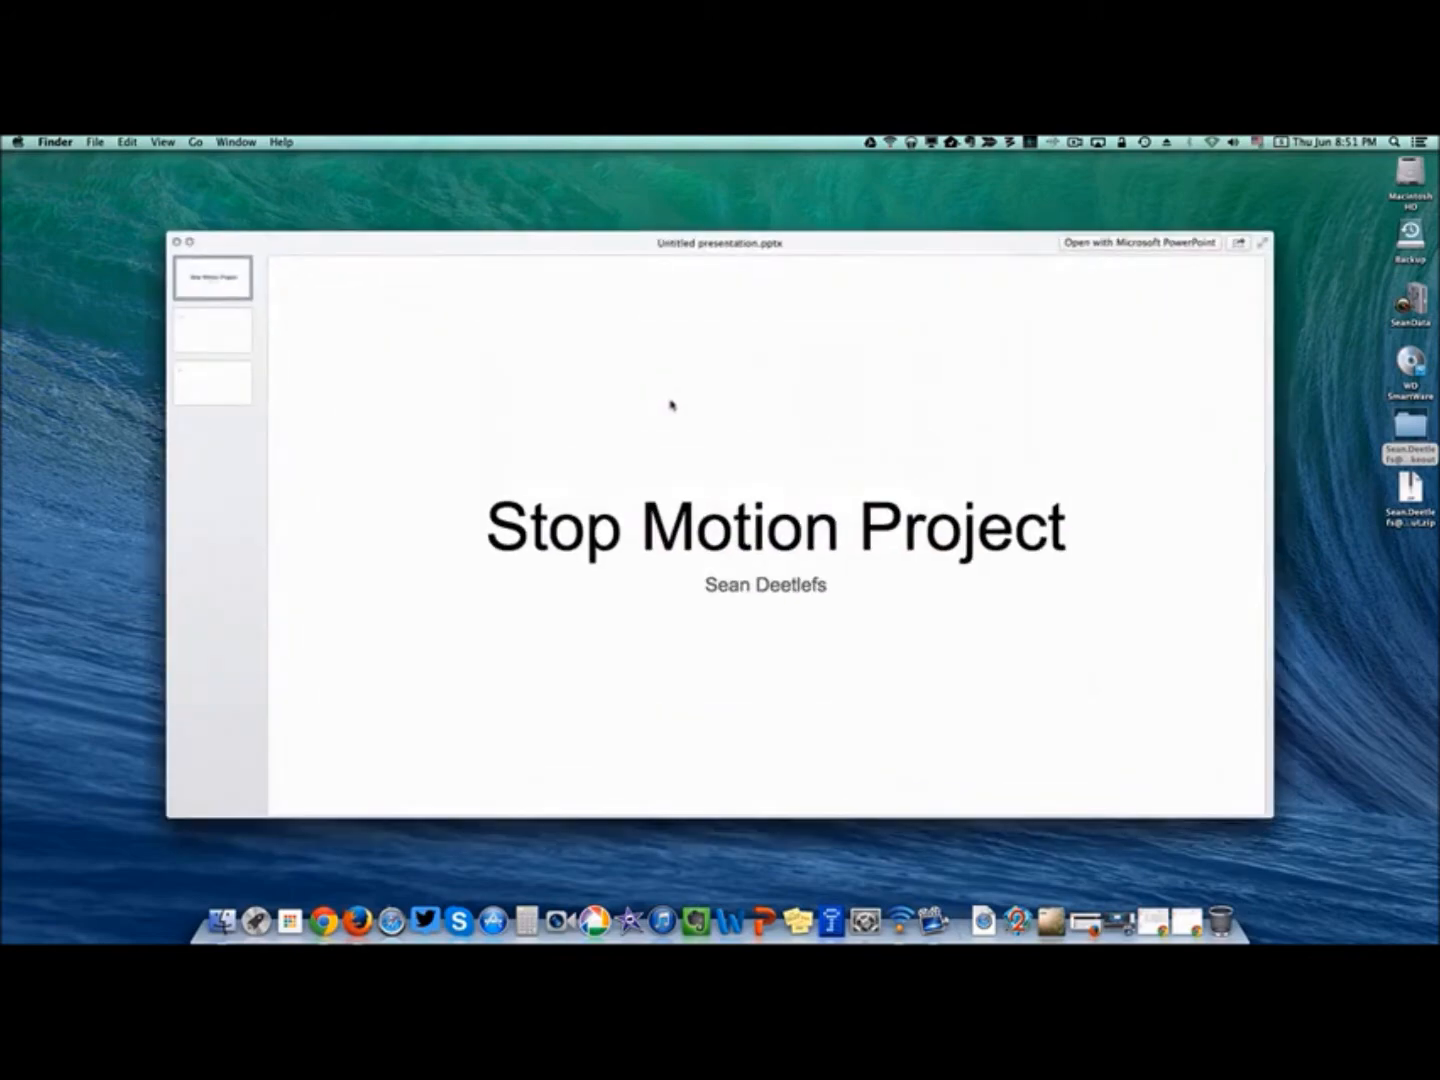
{"action": "key", "text": "space"}
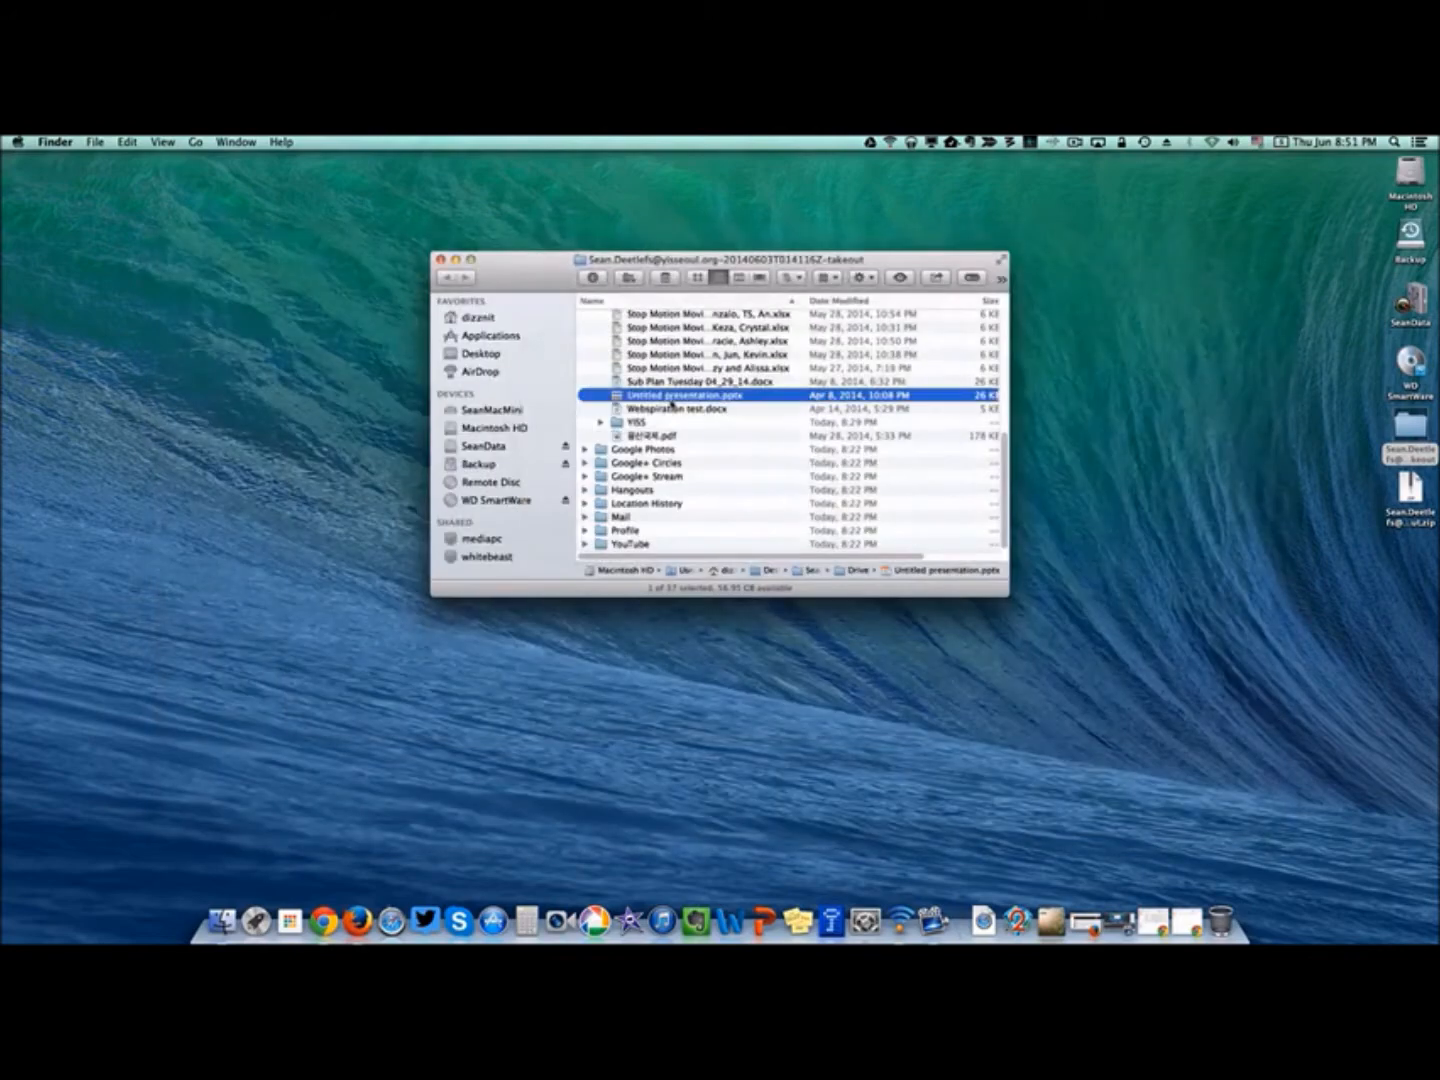
Collapse the Drive folder and bring the Gmail window back to the front.
{"action": "scroll", "coordinate": [668, 403], "scroll_direction": "up", "scroll_amount": 4}
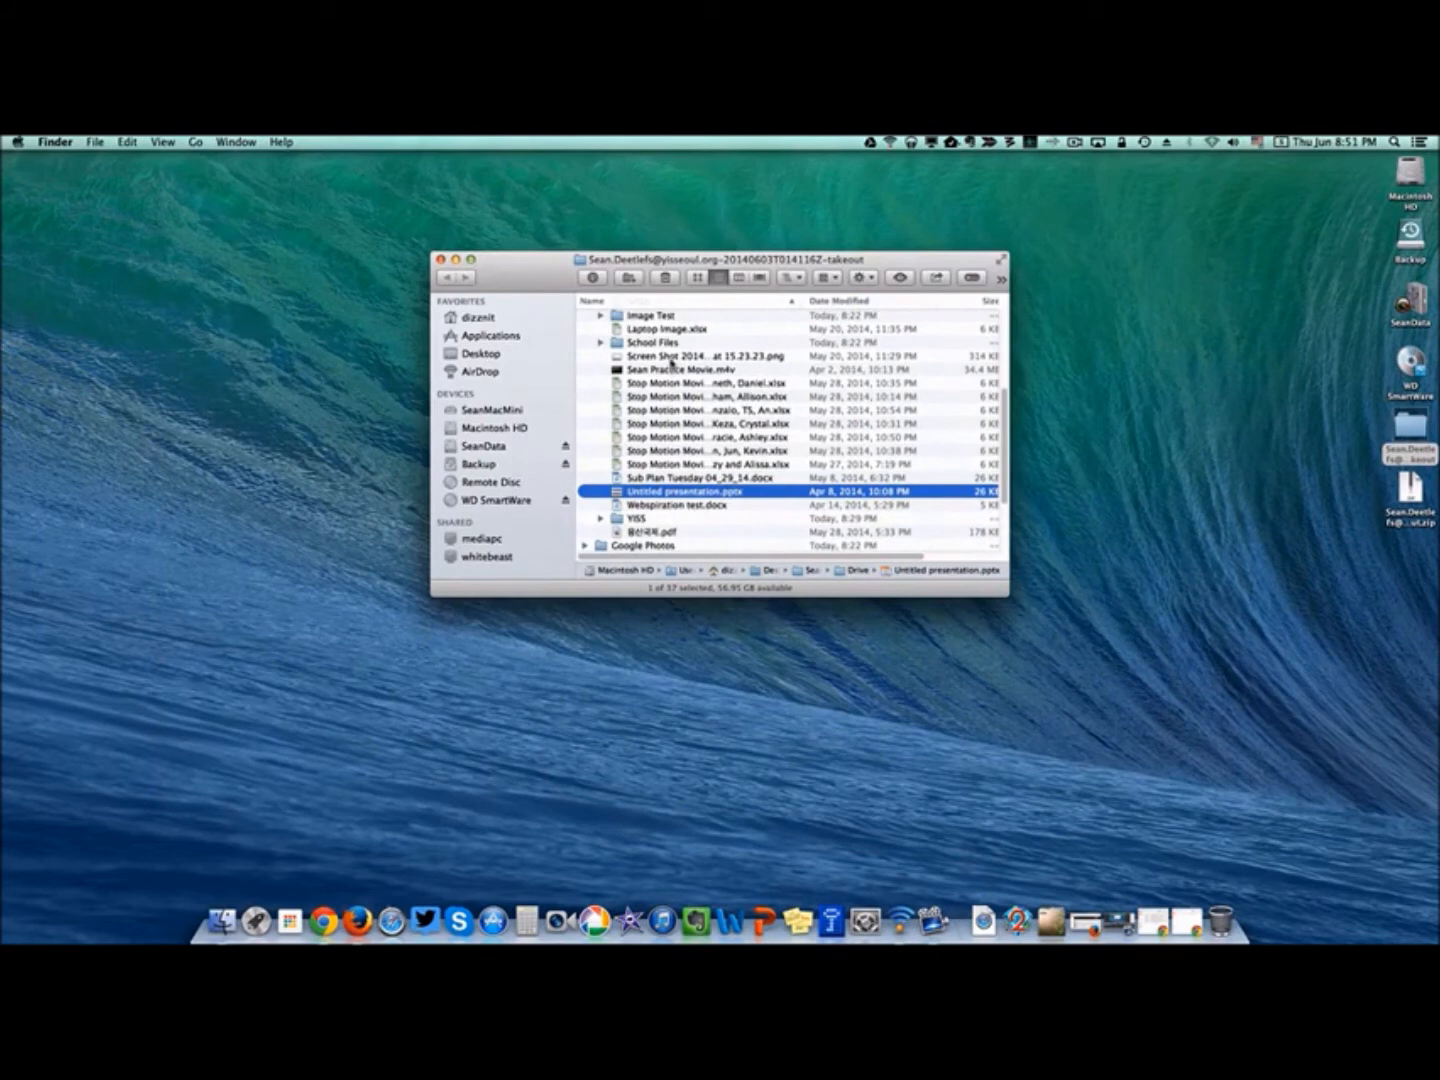
{"action": "scroll", "coordinate": [630, 350], "scroll_direction": "up", "scroll_amount": 4}
{"action": "scroll", "coordinate": [641, 384], "scroll_direction": "up", "scroll_amount": 1}
{"action": "left_click", "coordinate": [586, 330]}
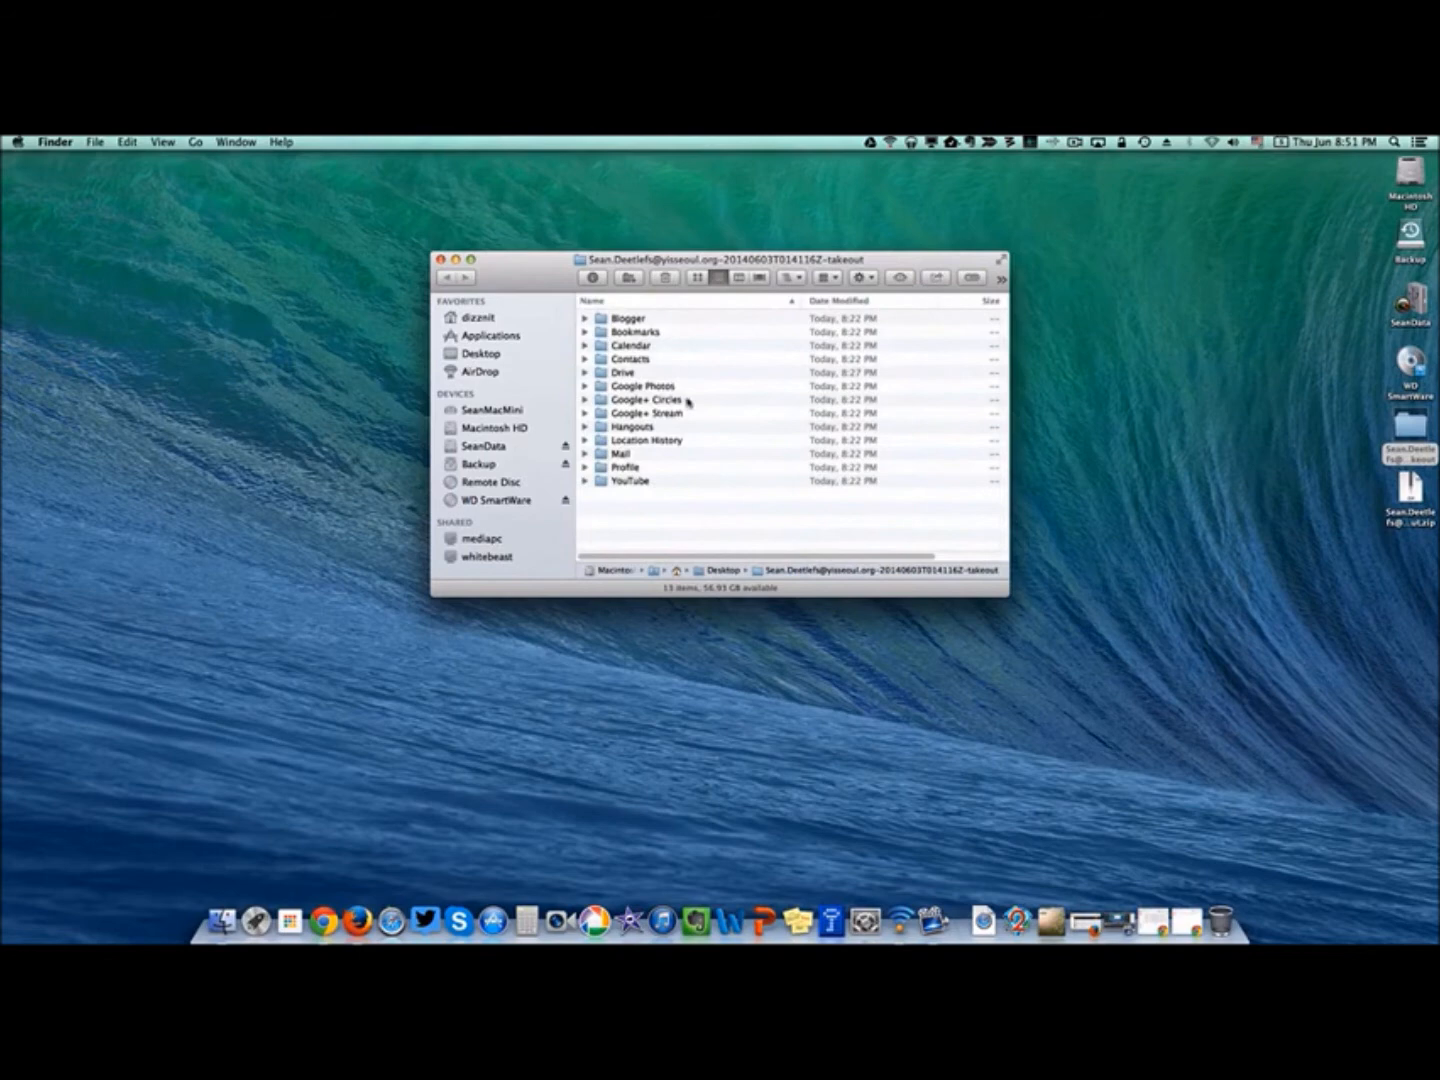
{"action": "left_click", "coordinate": [628, 375]}
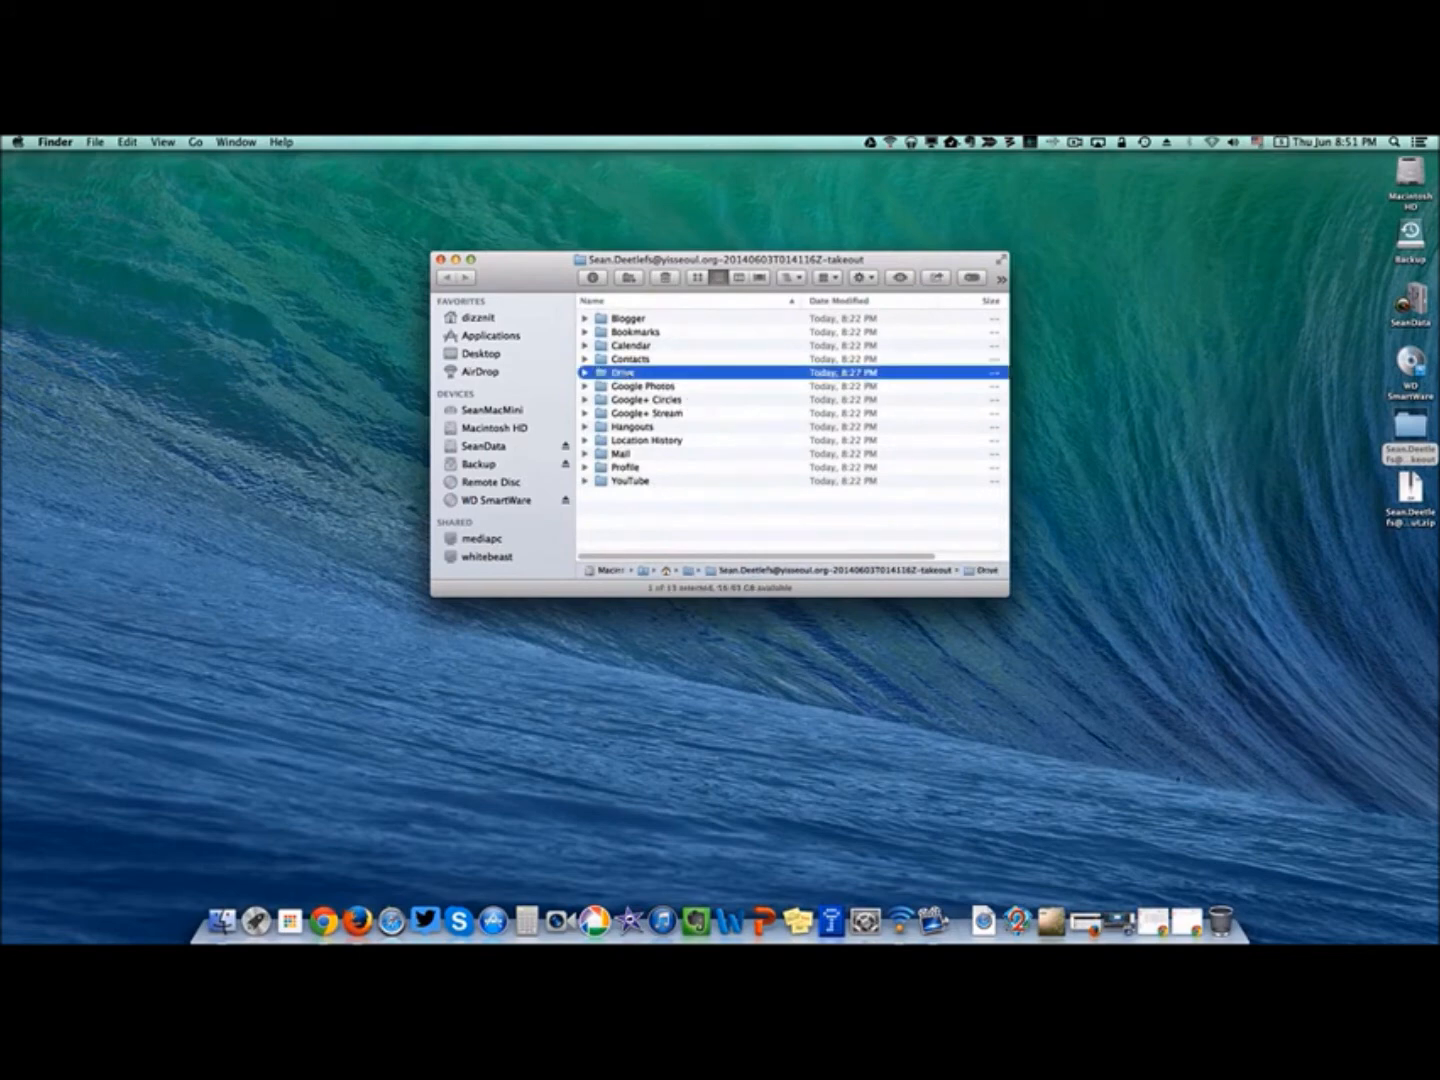
{"action": "left_click", "coordinate": [1187, 921]}
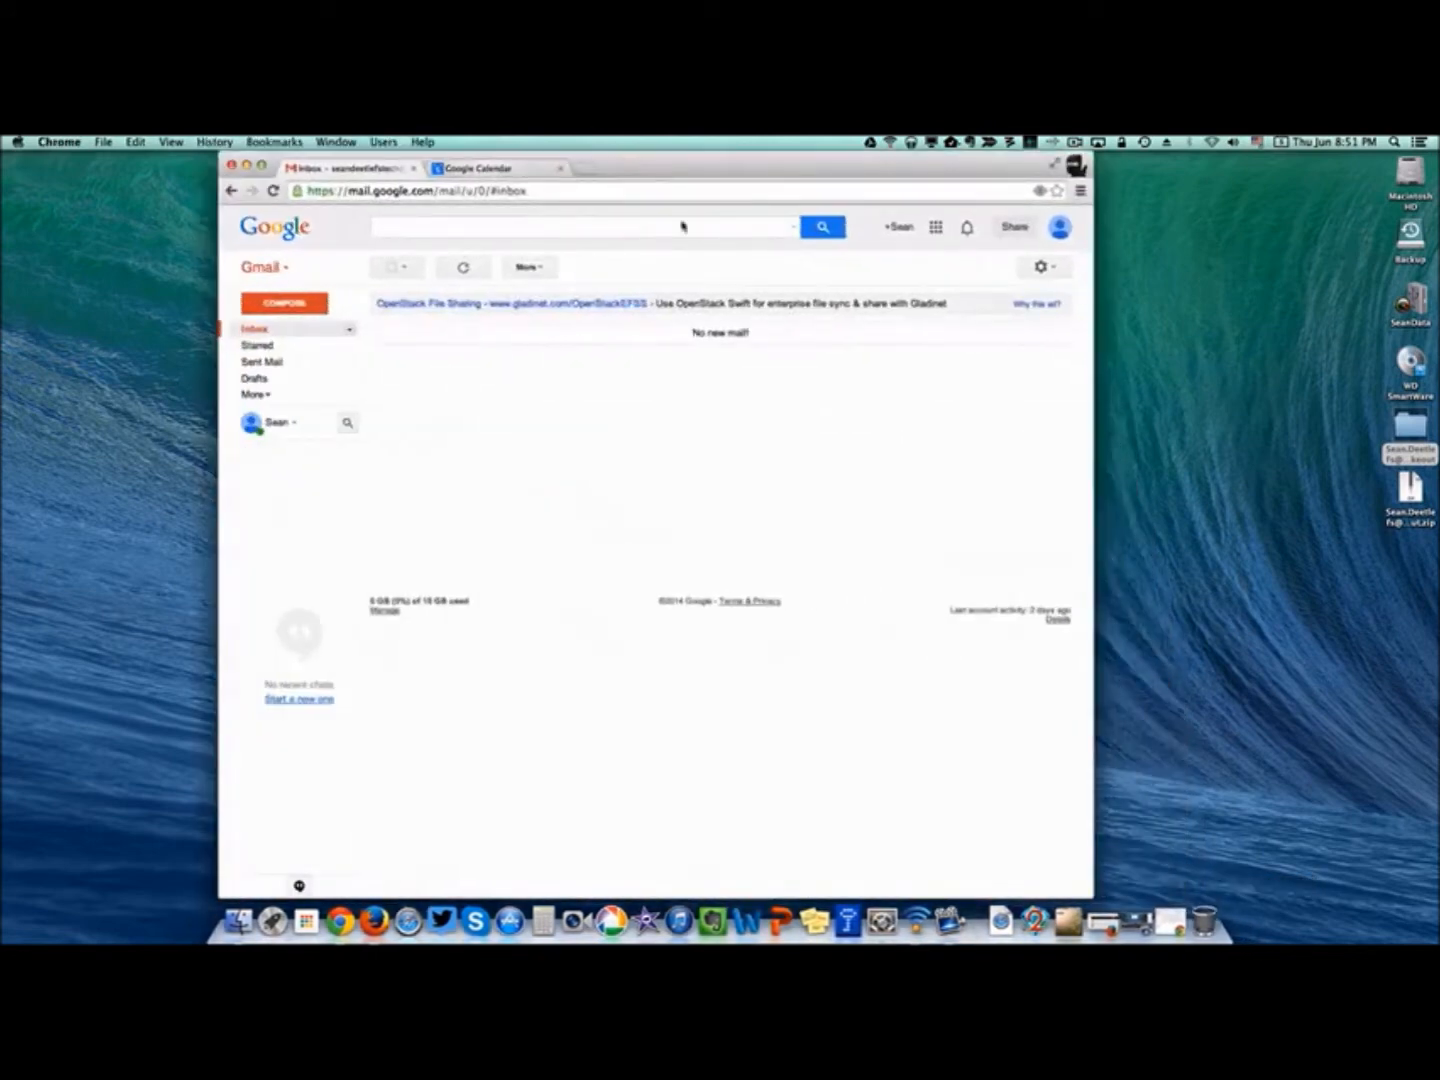
Open Google Drive, enable Confirm settings before each upload, and show the upload choices.
{"action": "left_click", "coordinate": [936, 227]}
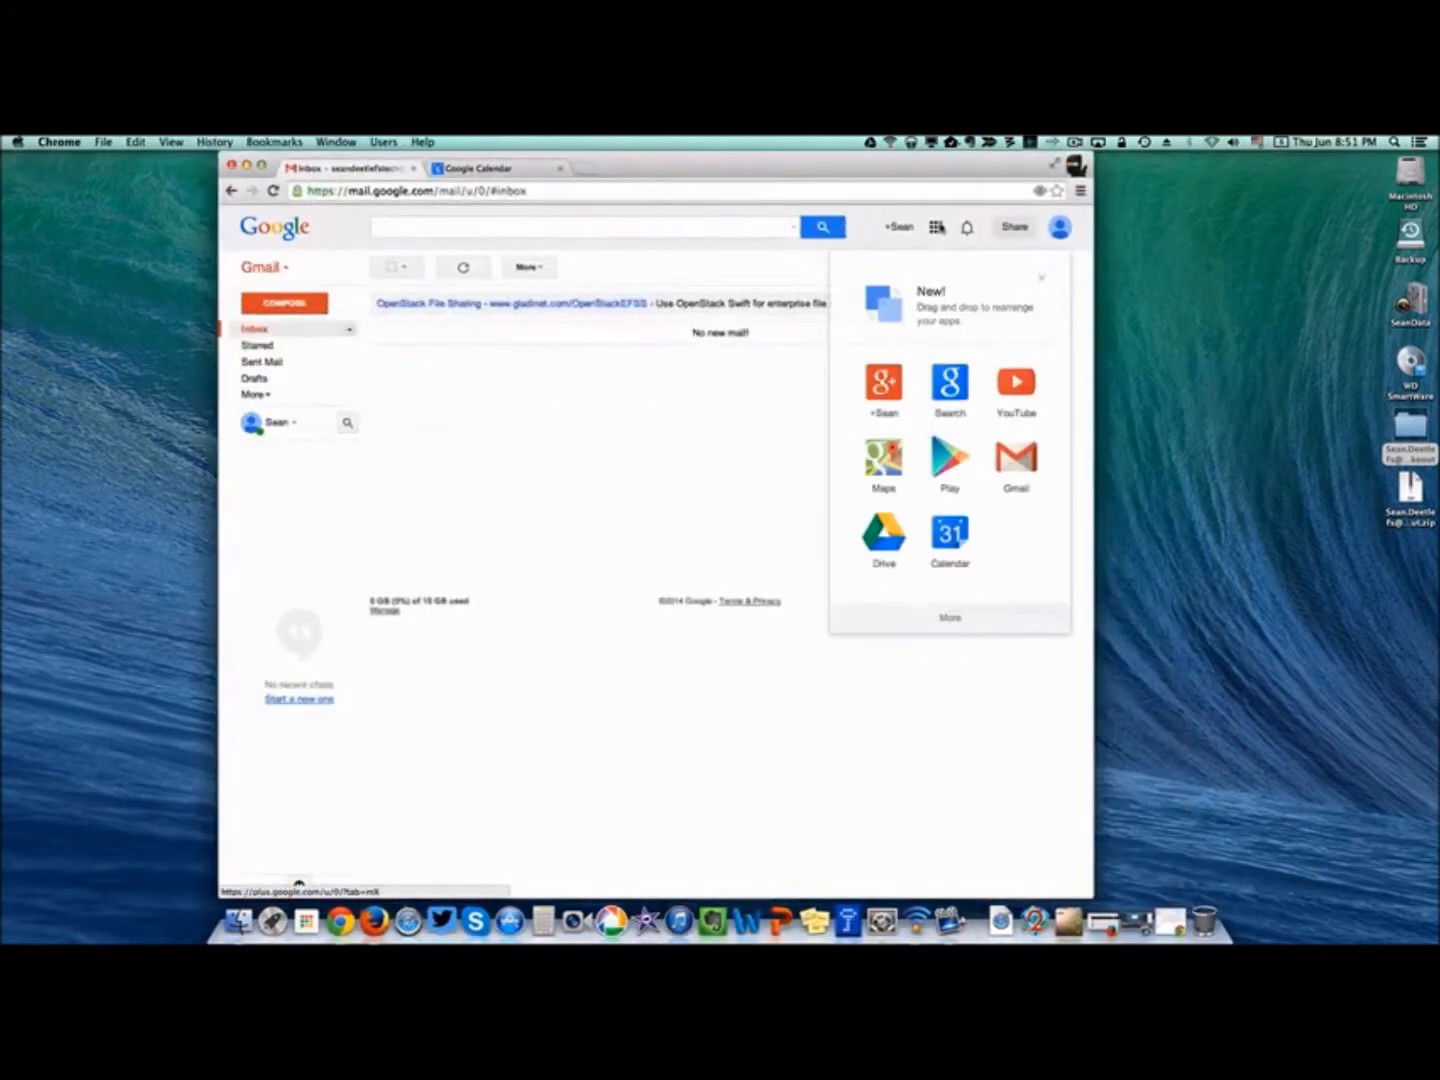
{"action": "left_click", "coordinate": [896, 517]}
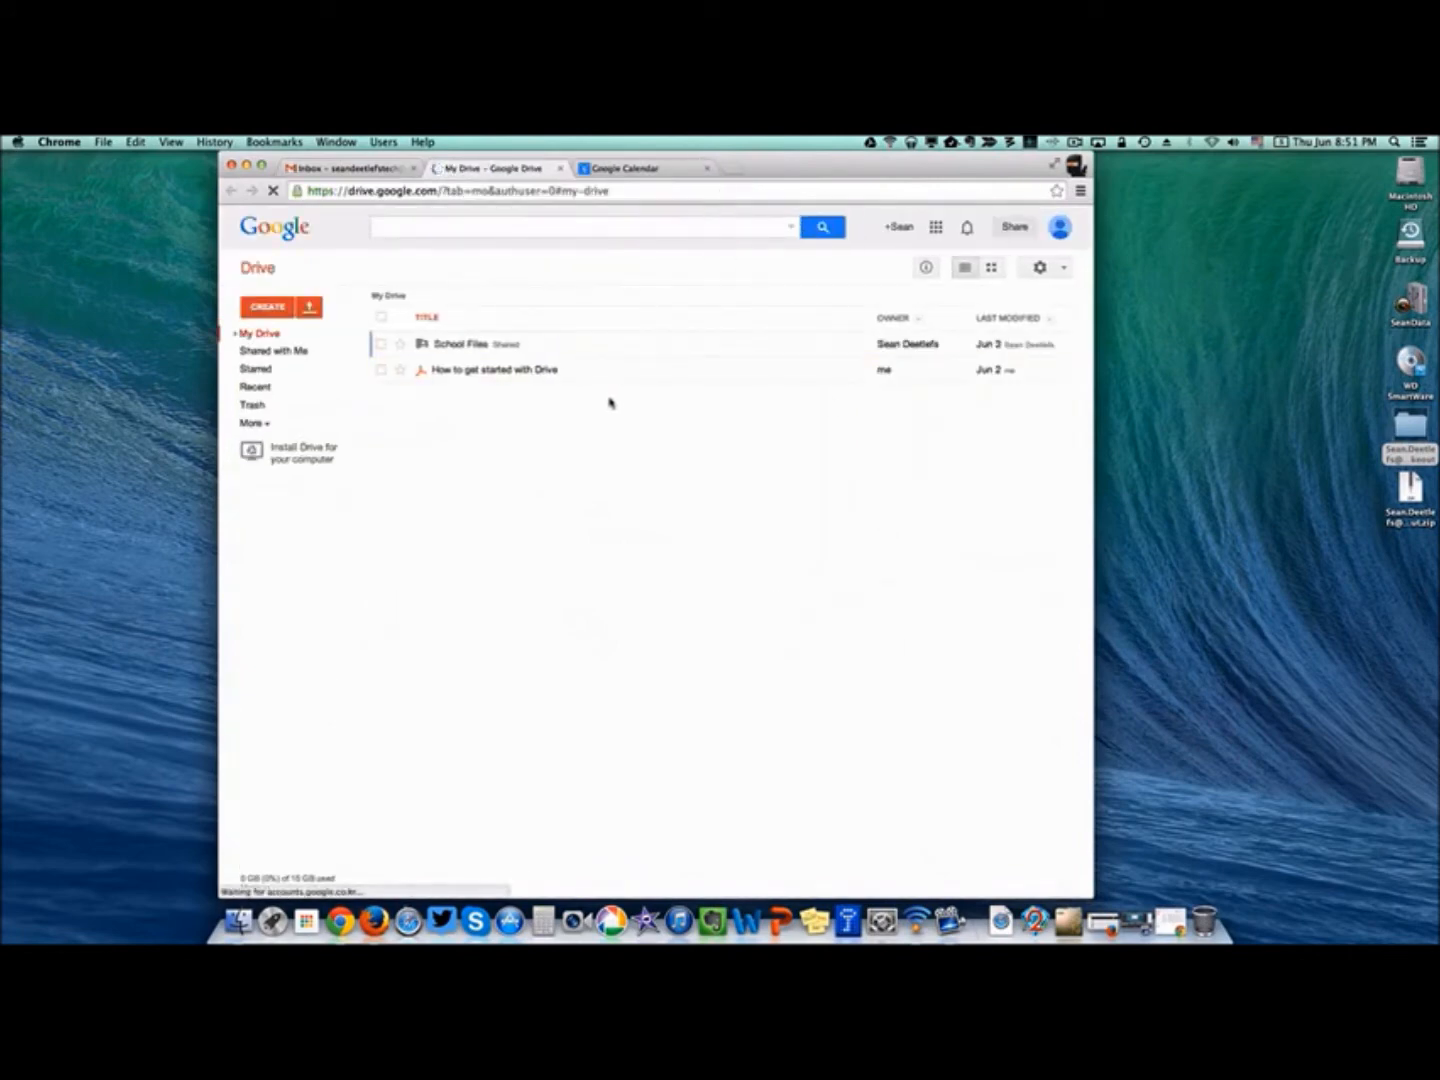
{"action": "left_click", "coordinate": [1039, 267]}
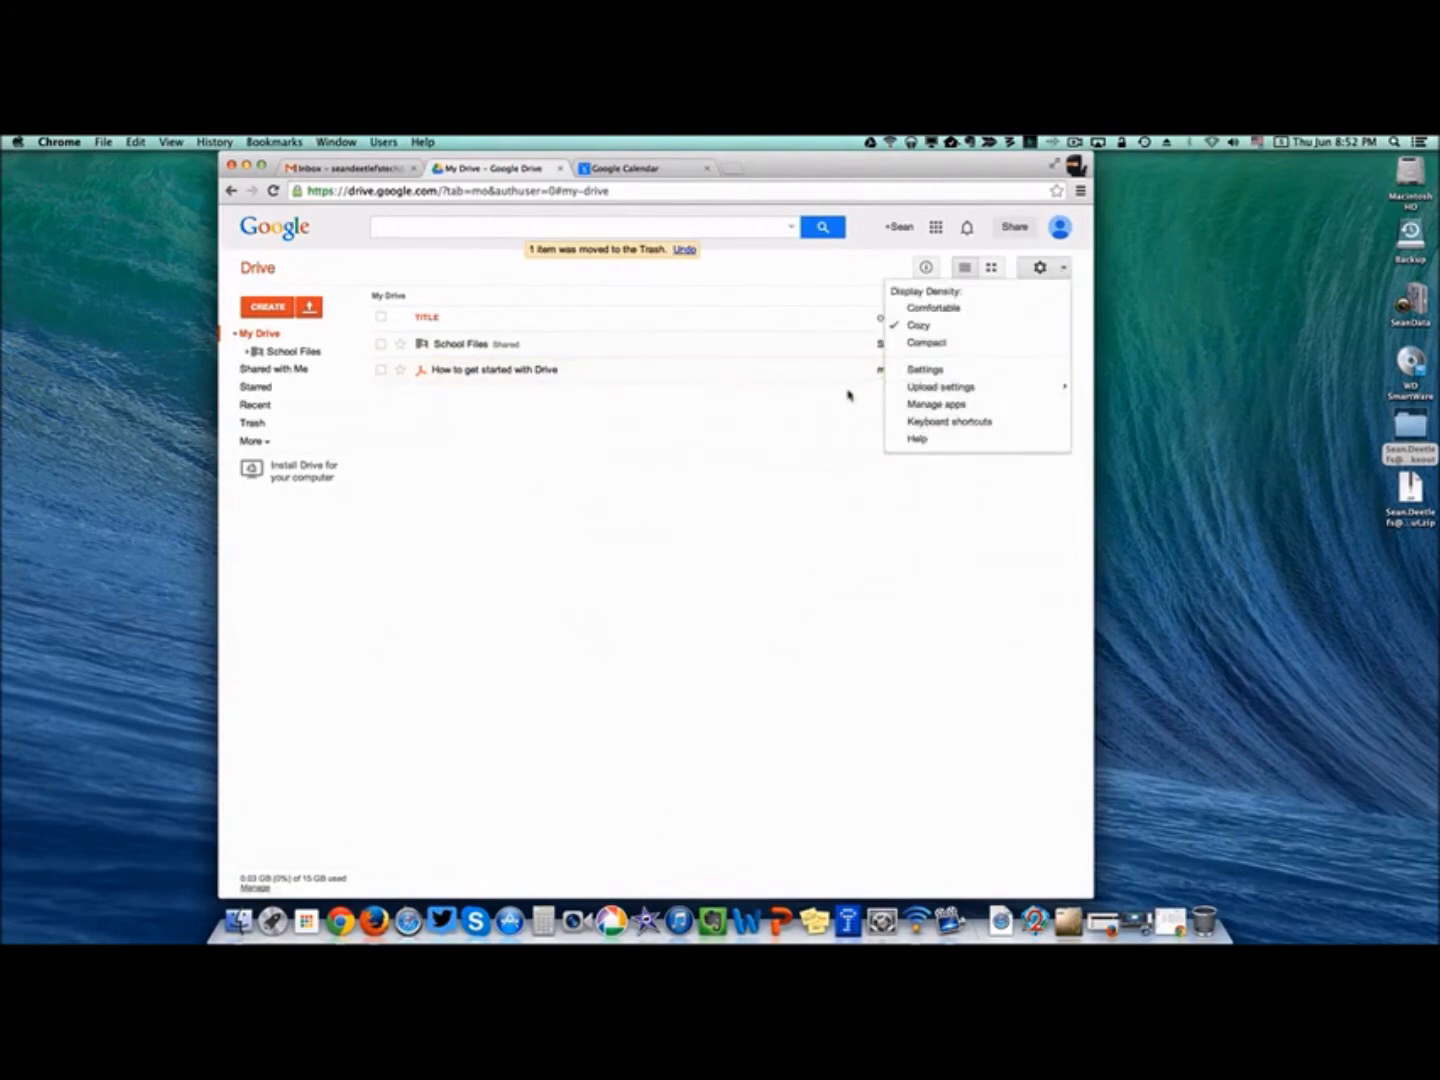
{"action": "mouse_move", "coordinate": [916, 390]}
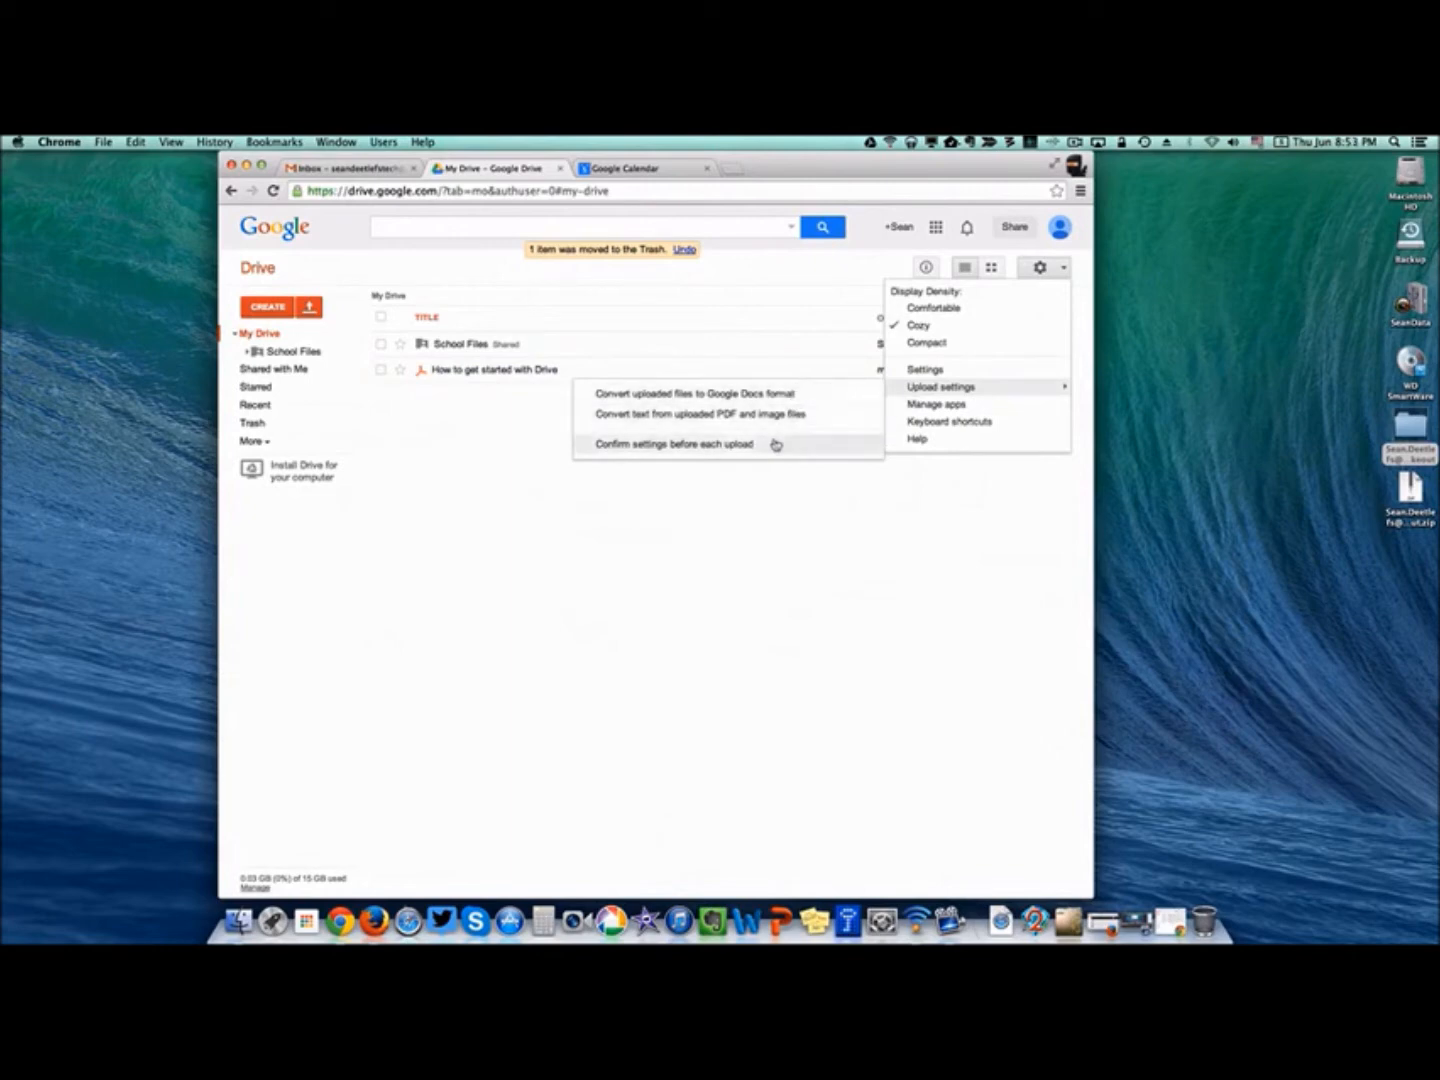
{"action": "left_click", "coordinate": [775, 444]}
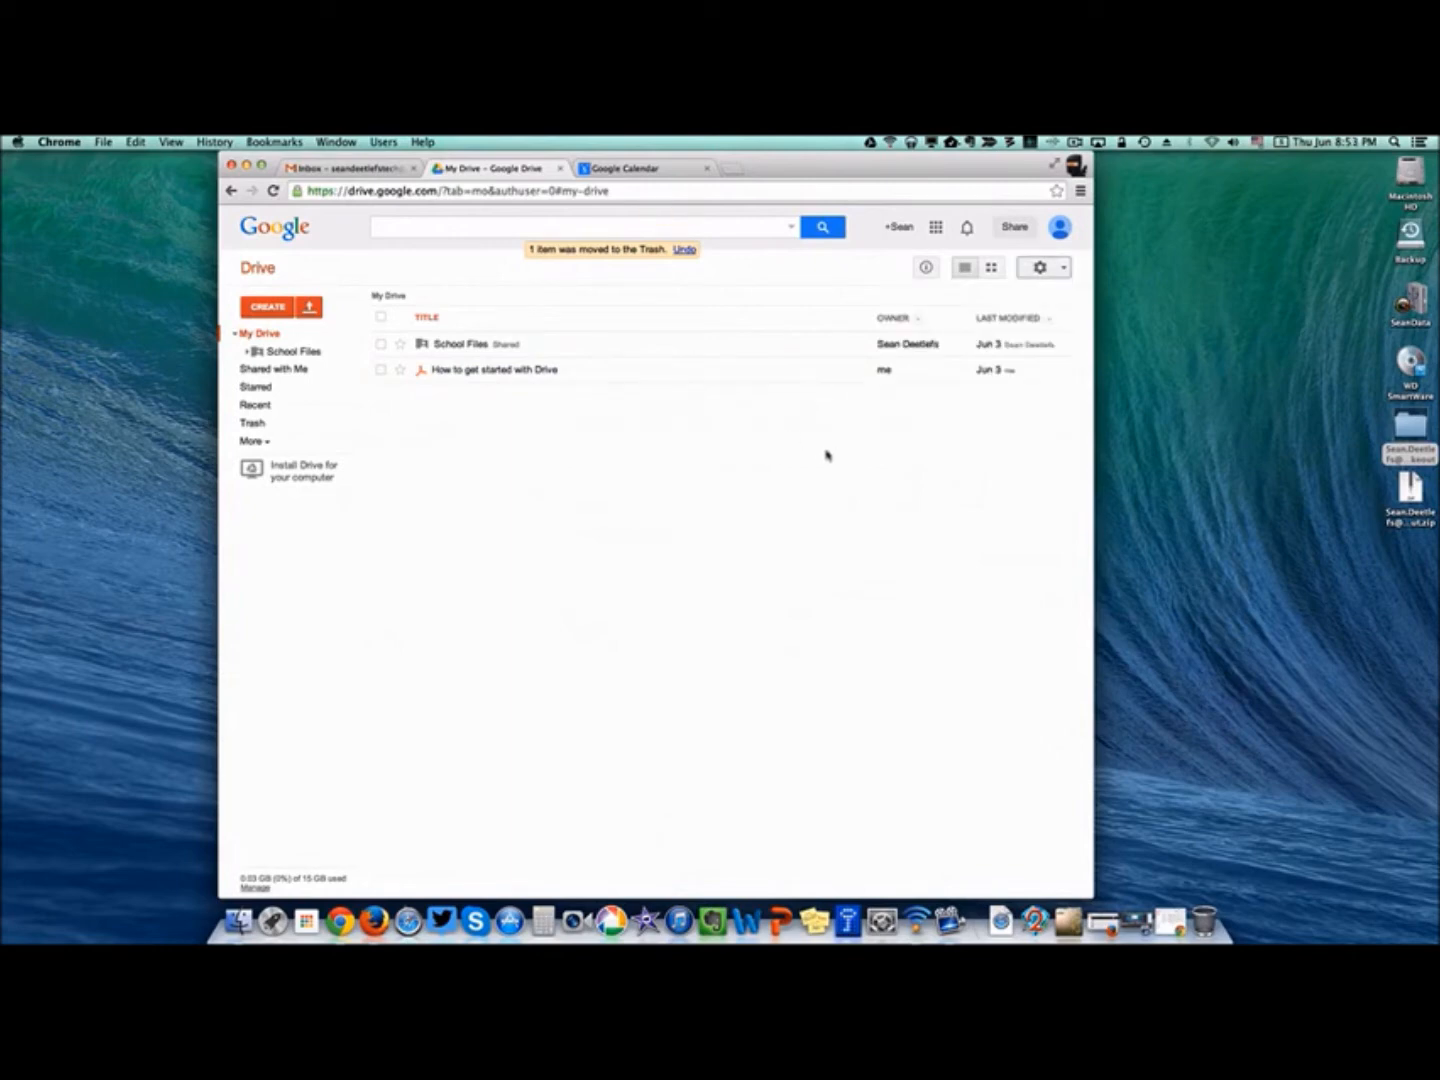
{"action": "left_click", "coordinate": [316, 307]}
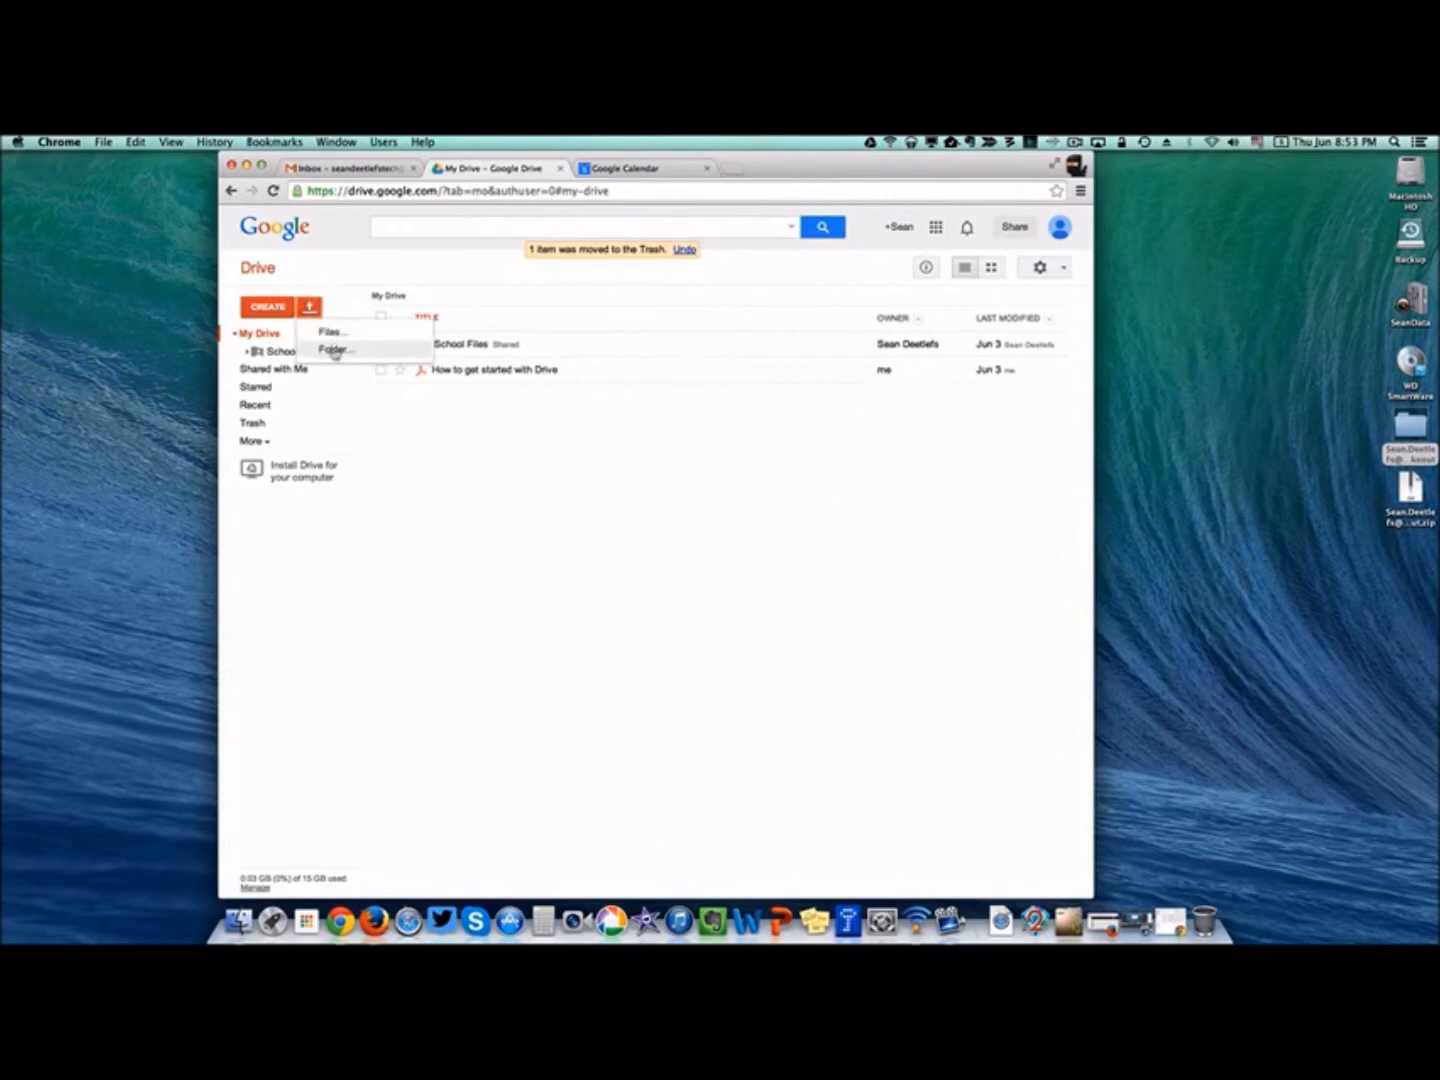
Upload the takeout's Drive folder as a folder, leaving the Google Docs conversion options off.
{"action": "left_click", "coordinate": [335, 350]}
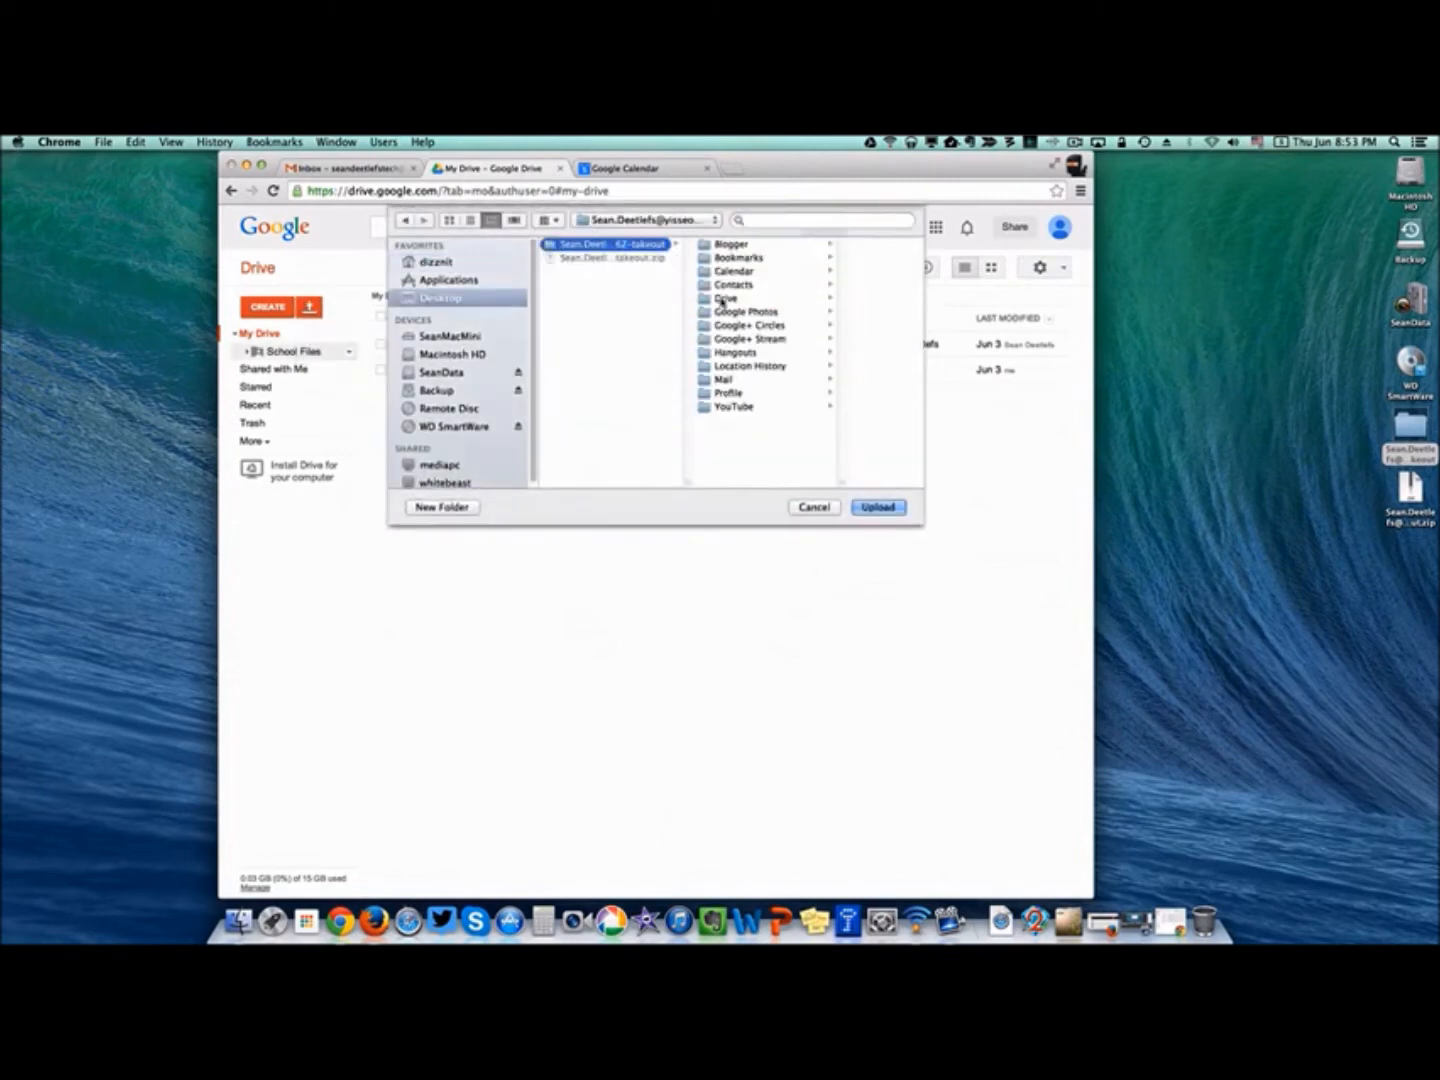
{"action": "left_click", "coordinate": [723, 301]}
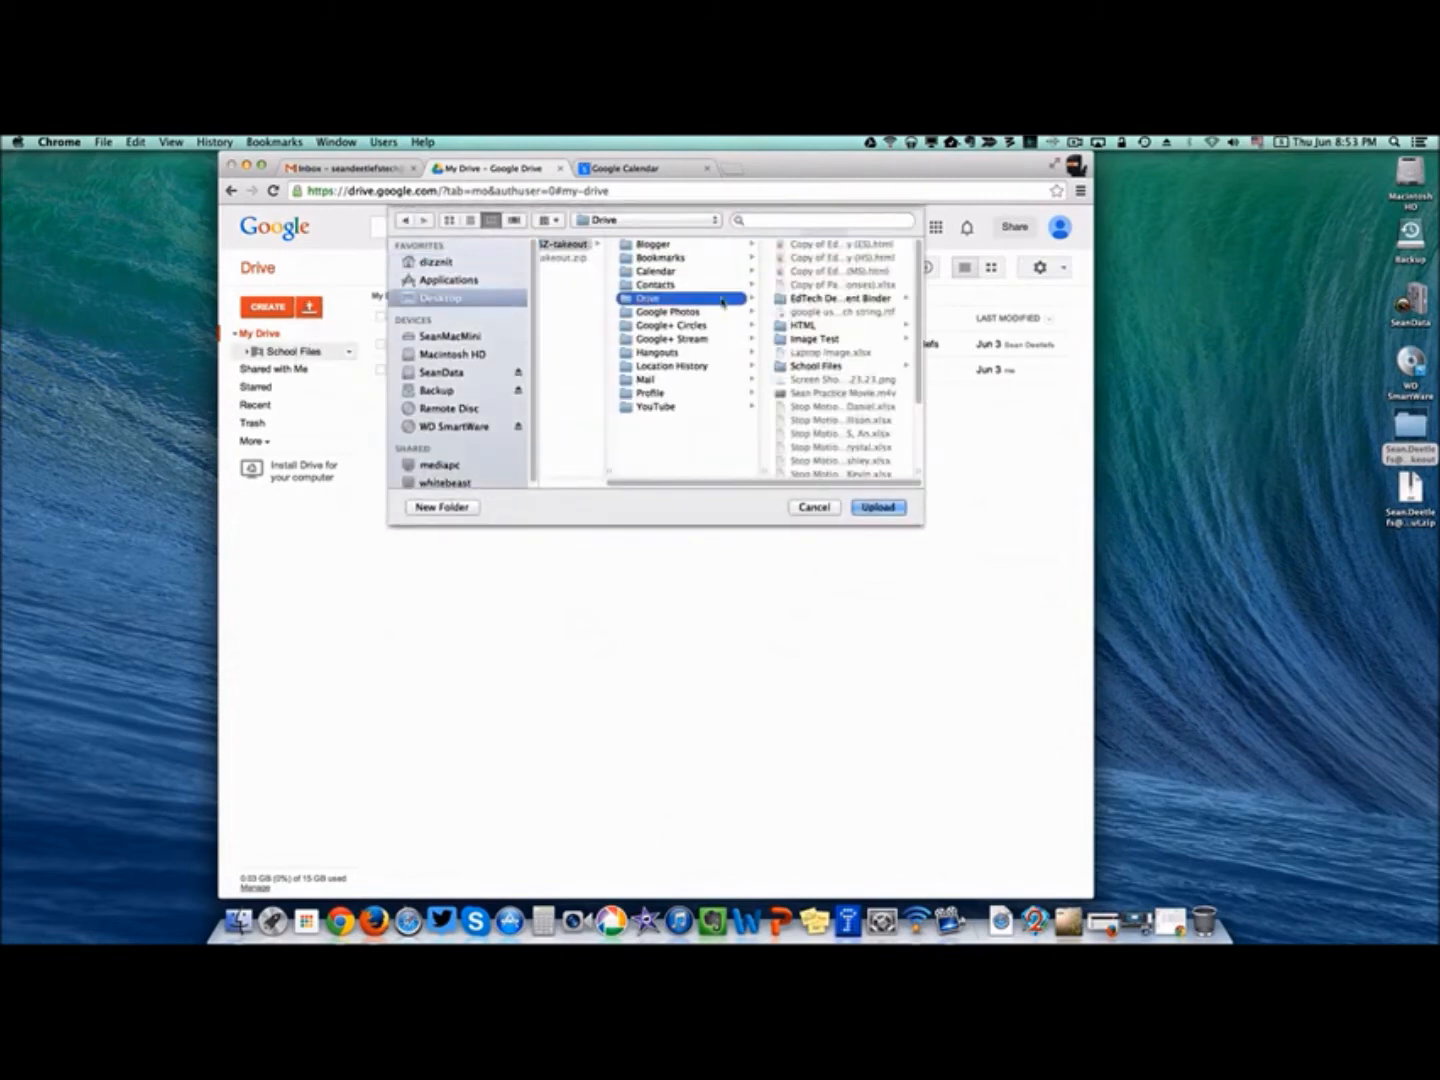
{"action": "left_click", "coordinate": [880, 508]}
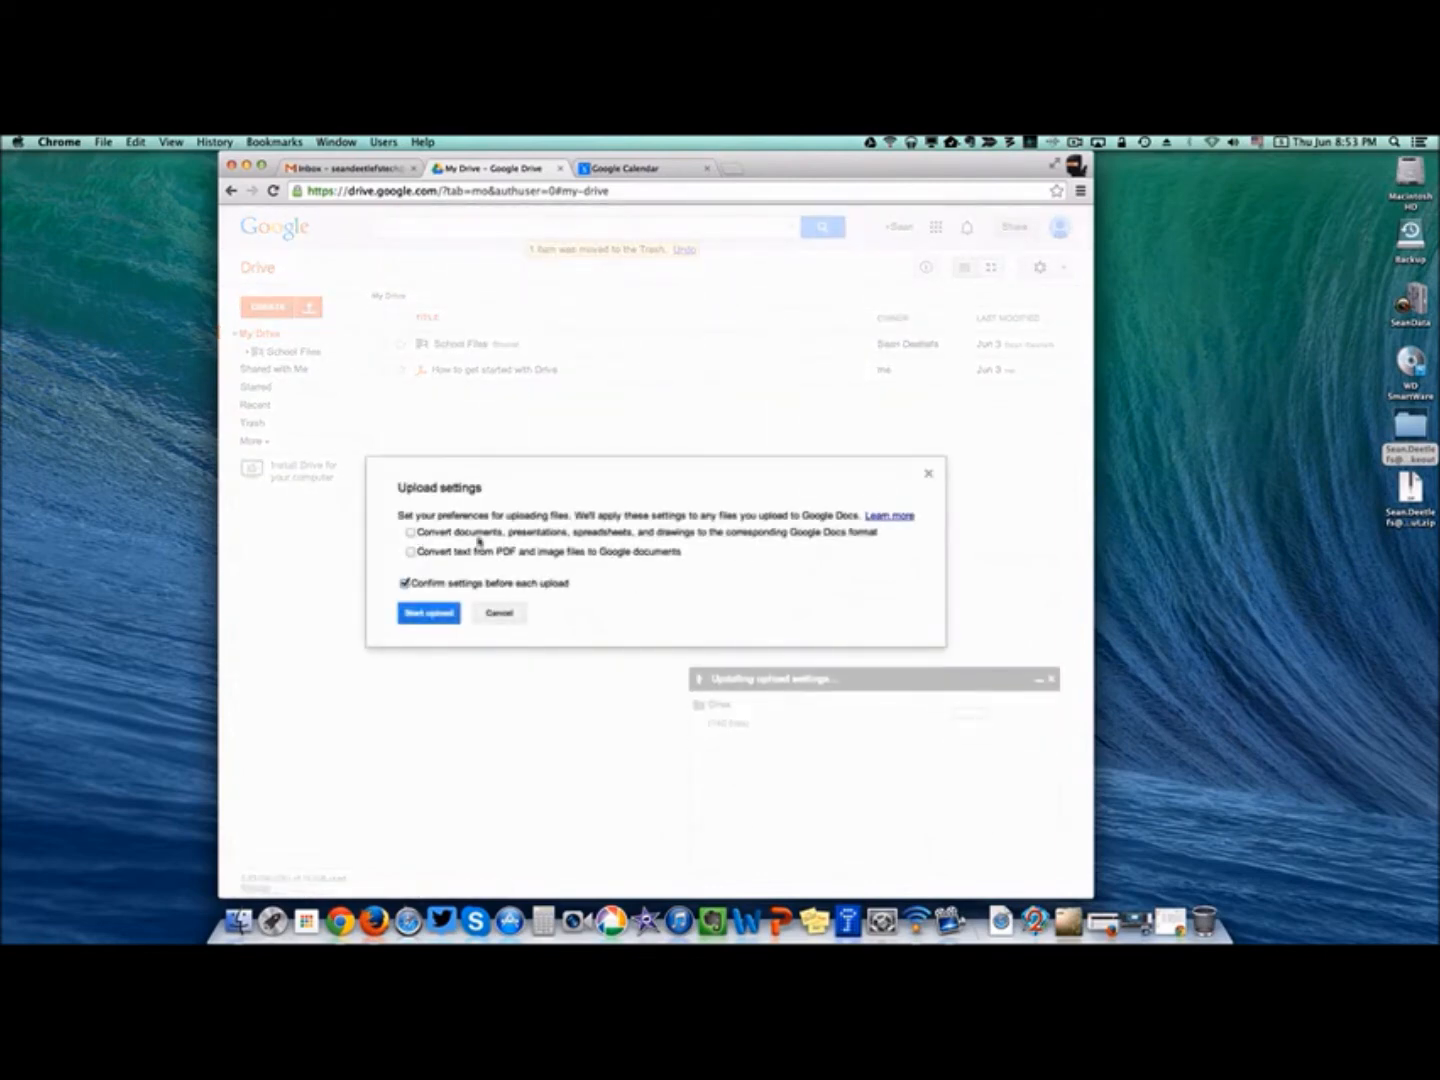
{"action": "left_click", "coordinate": [410, 614]}
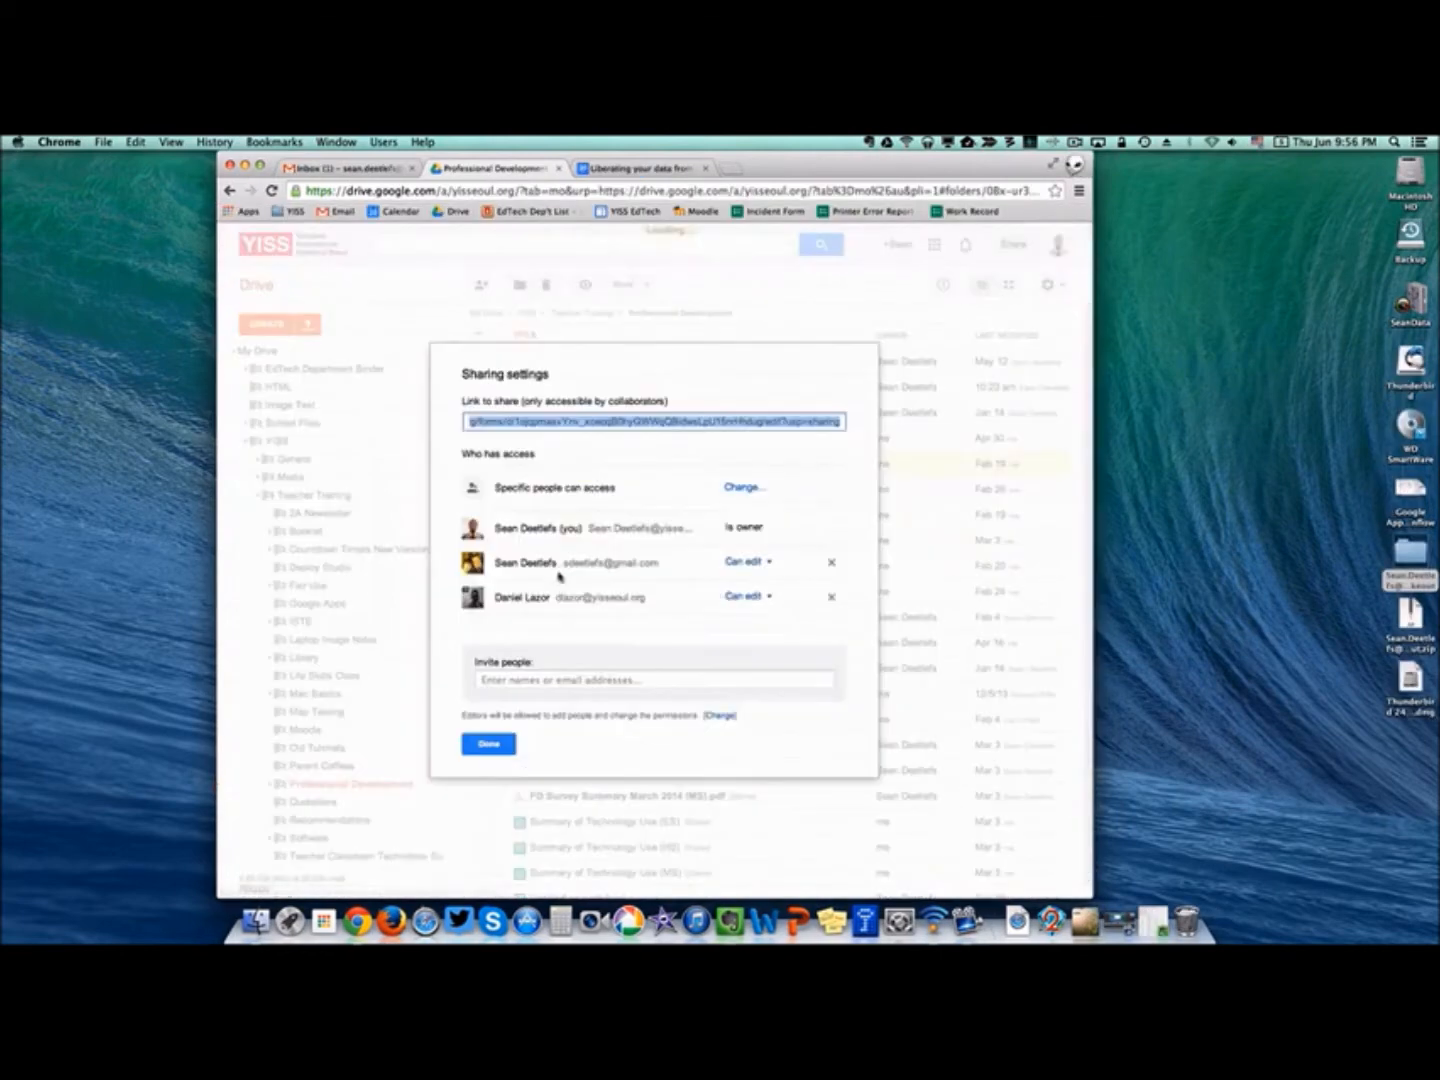
Share EdTech PD Needs Survey (ES) with the new account's address as editor, then switch Chrome profiles.
{"action": "left_click", "coordinate": [518, 680]}
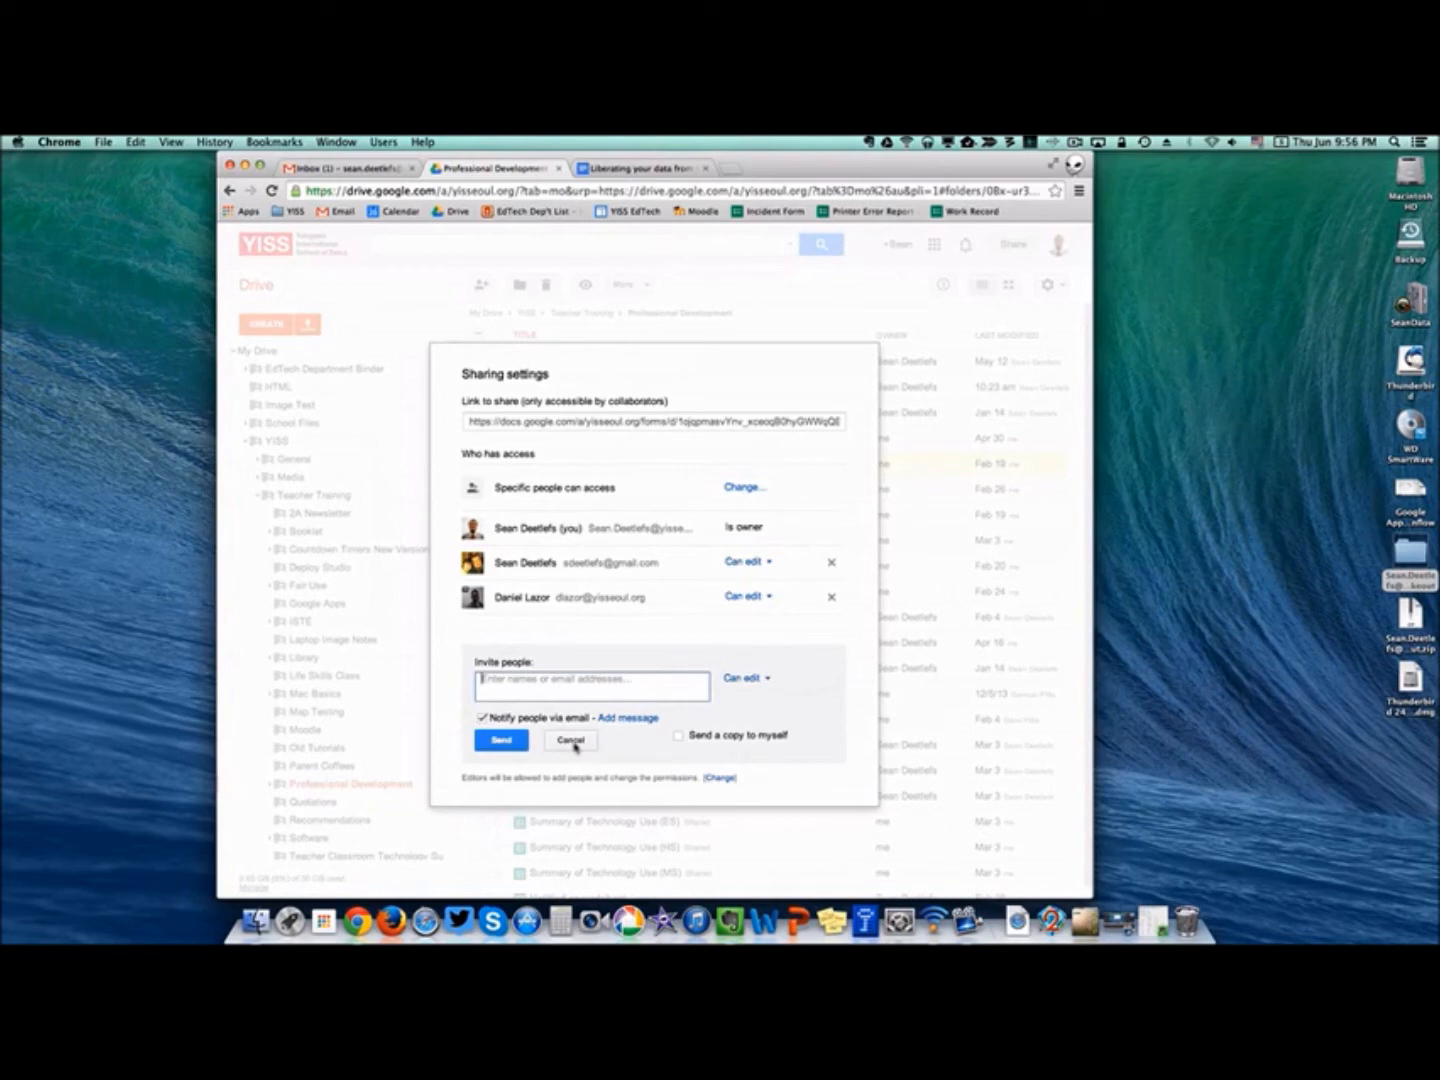
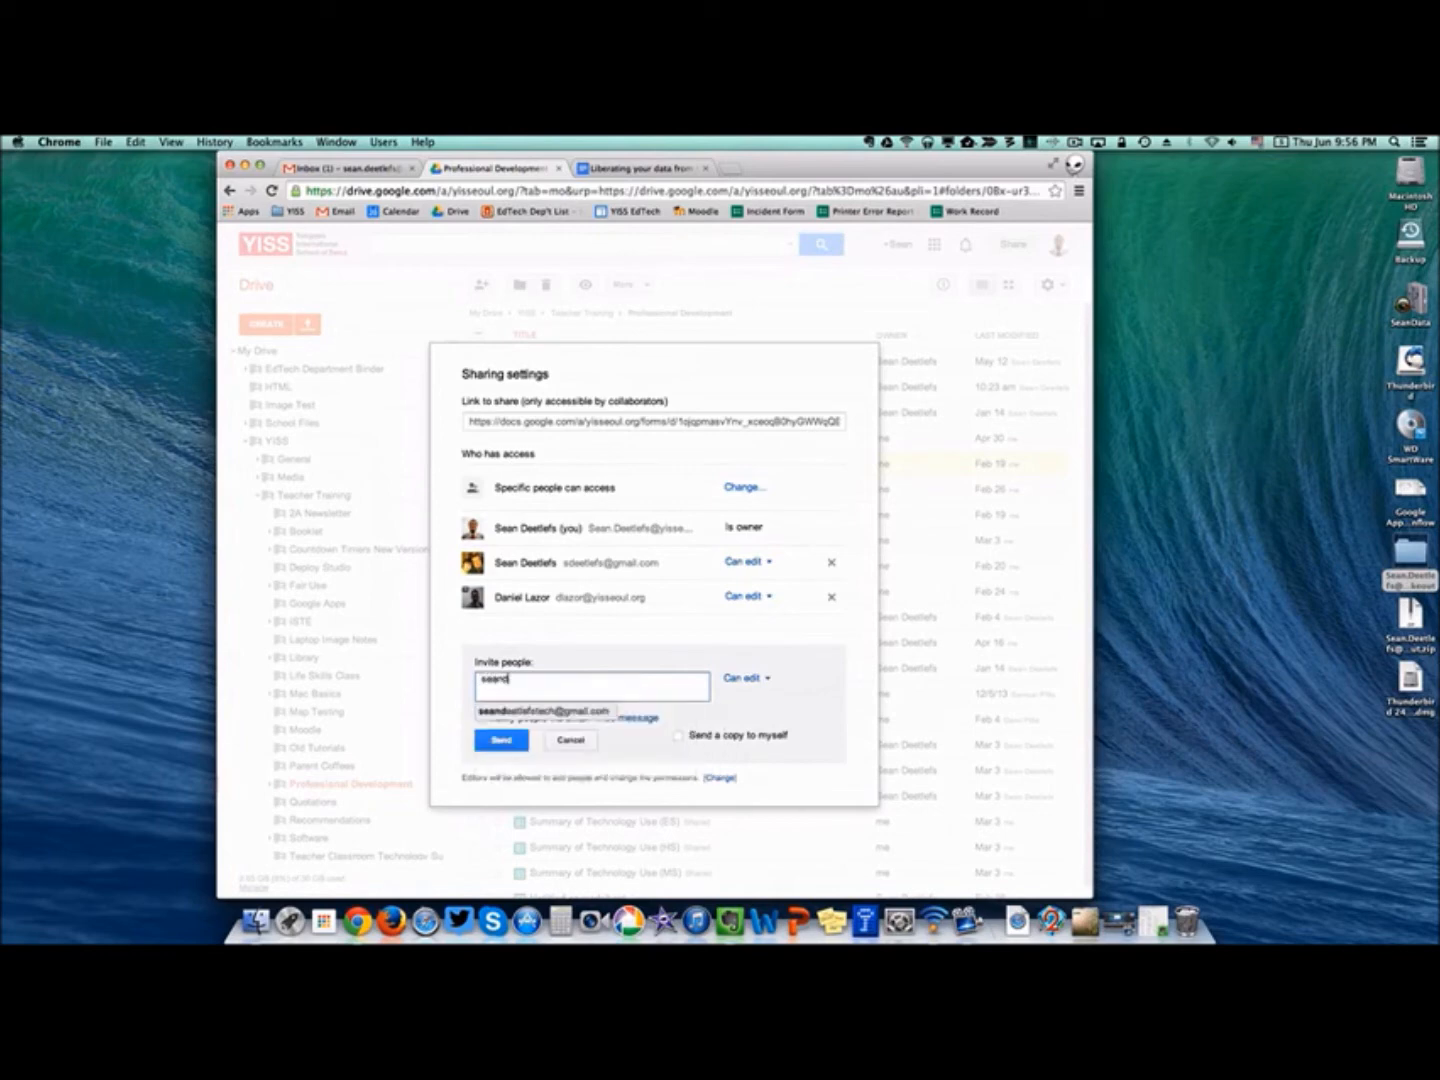
{"action": "left_click", "coordinate": [589, 712]}
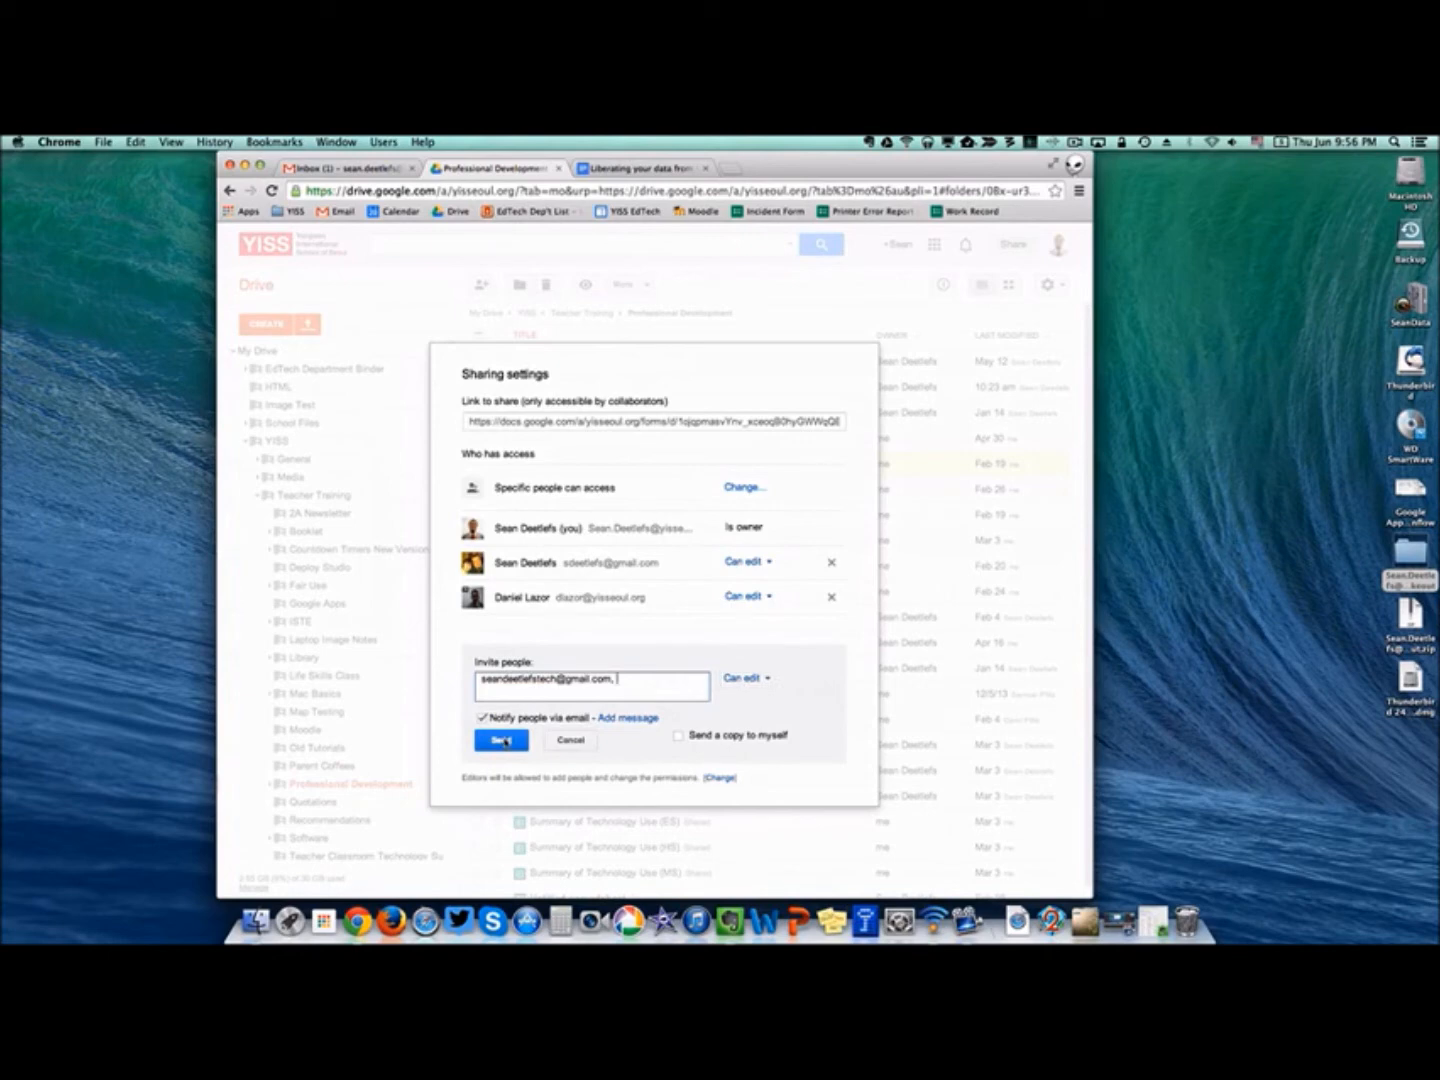
{"action": "left_click", "coordinate": [506, 741]}
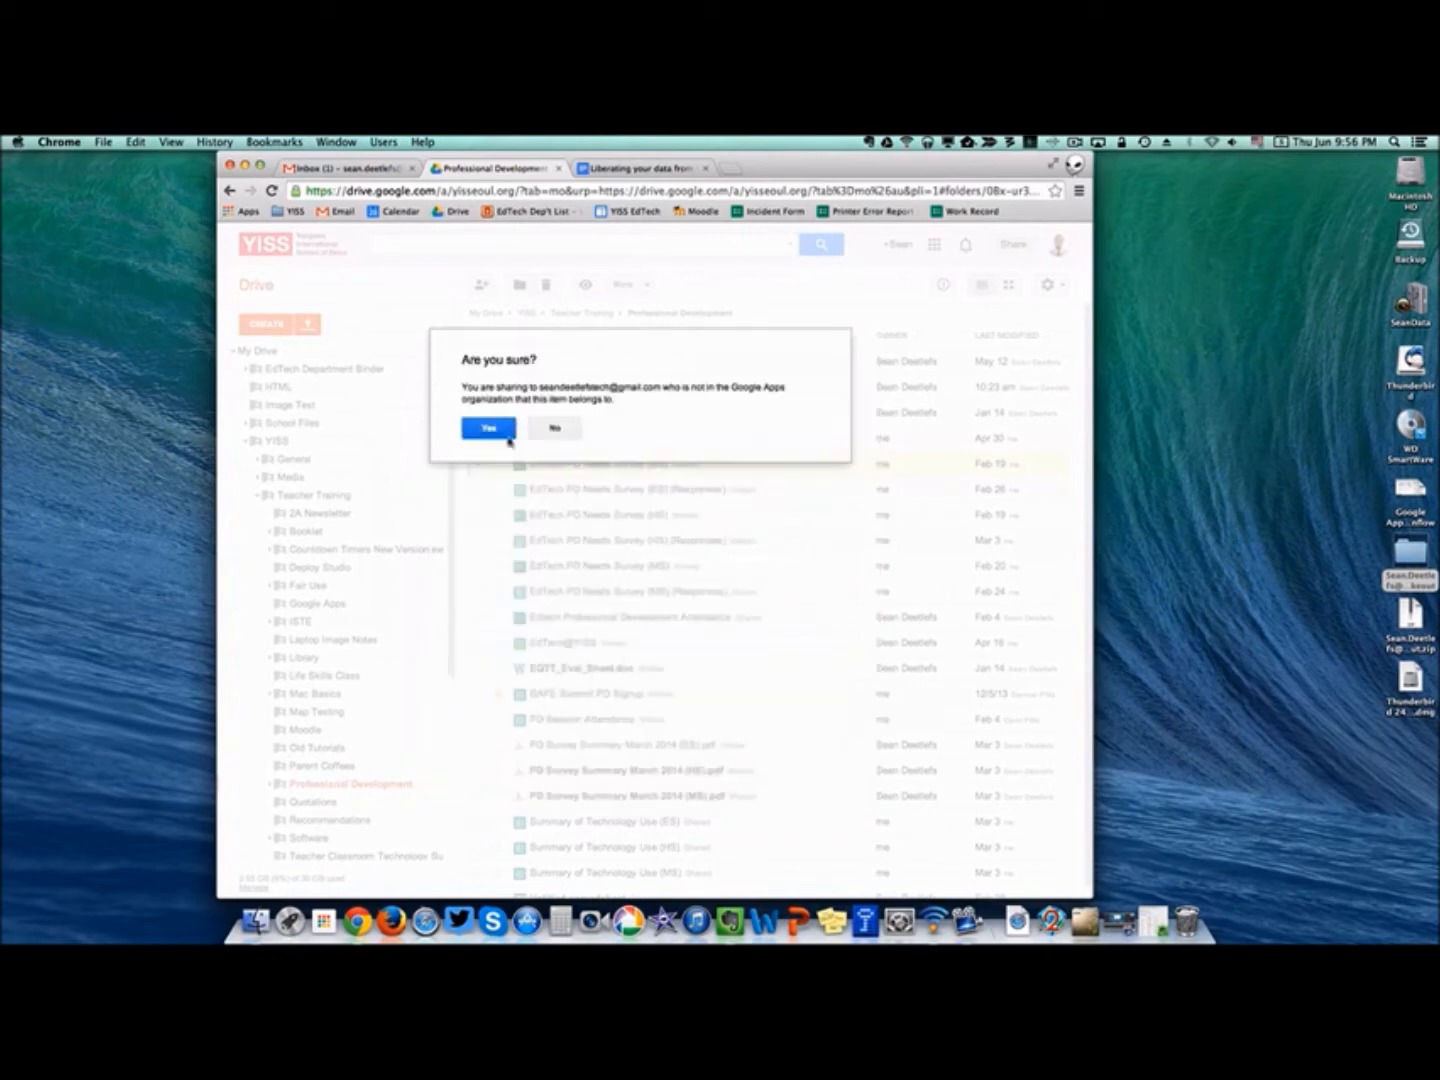
{"action": "left_click", "coordinate": [508, 438]}
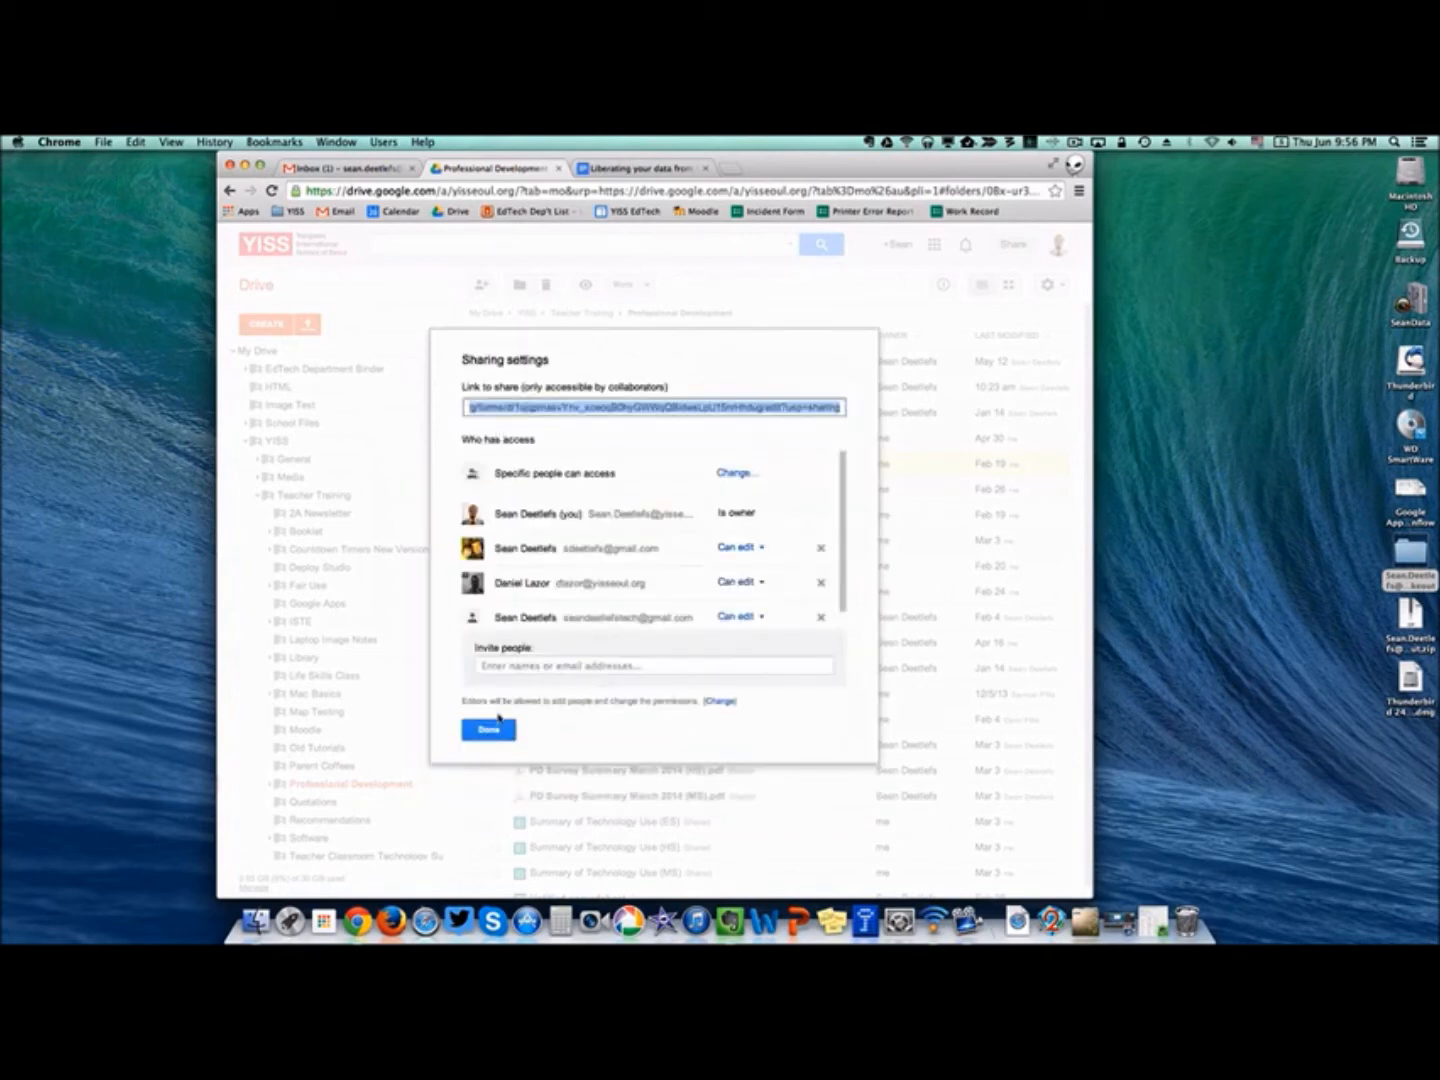
{"action": "left_click", "coordinate": [500, 727]}
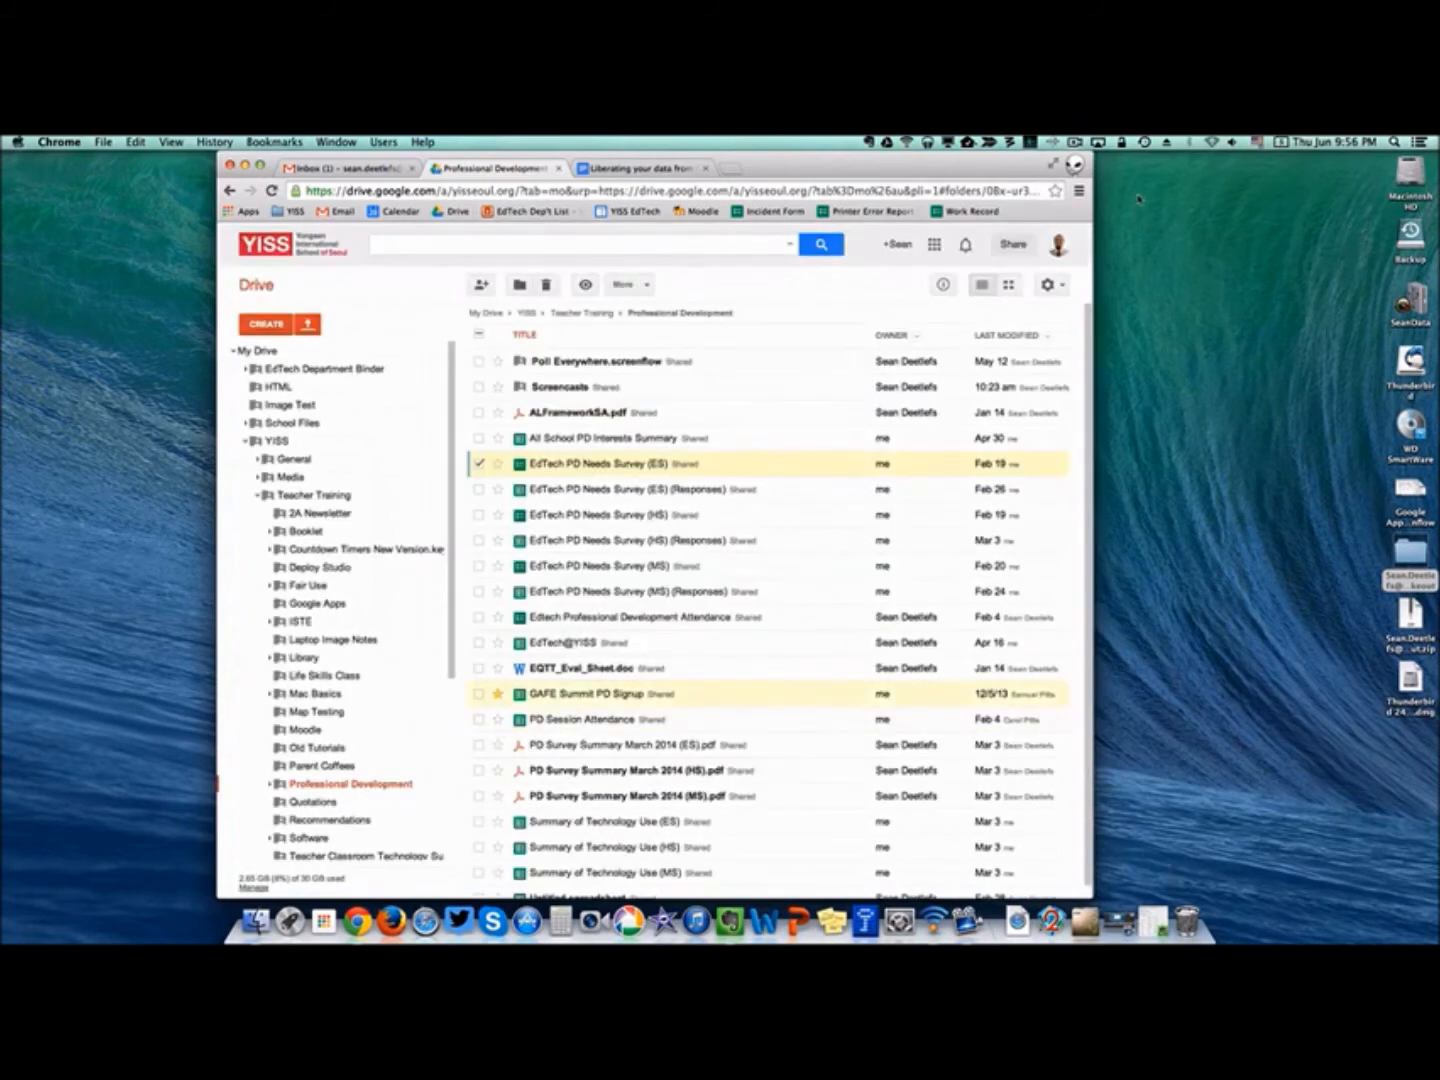
{"action": "left_click", "coordinate": [1075, 164]}
{"action": "left_click", "coordinate": [1058, 205]}
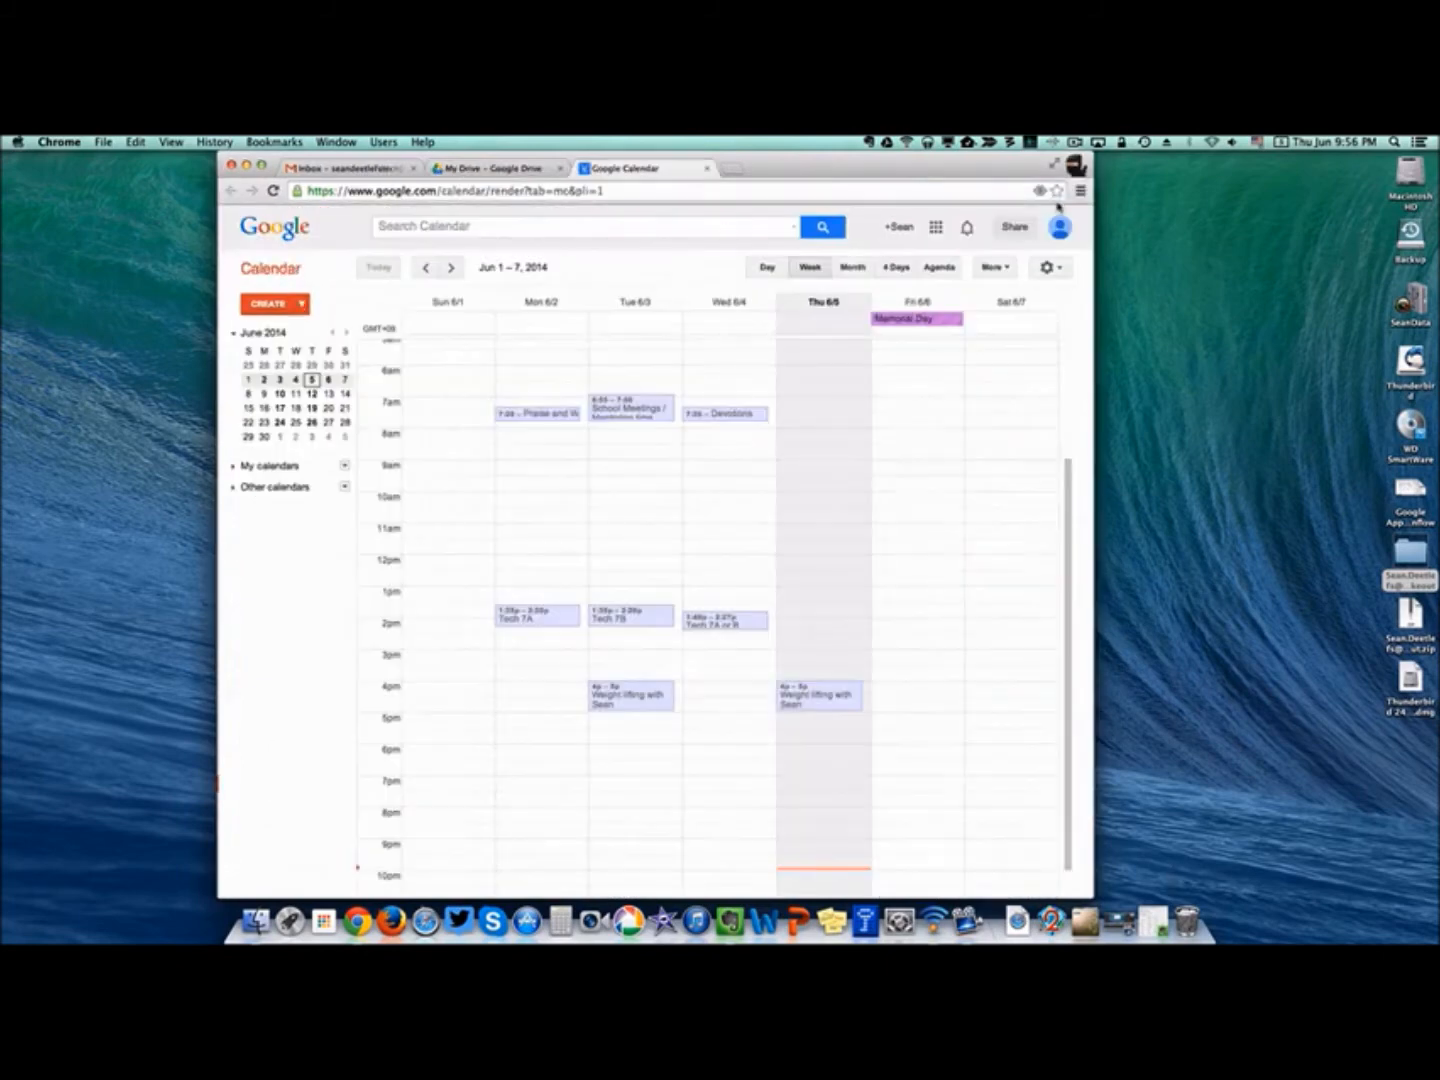
In the new account's Shared with Me, make a copy of EdTech PD Needs Survey (ES).
{"action": "left_click", "coordinate": [489, 167]}
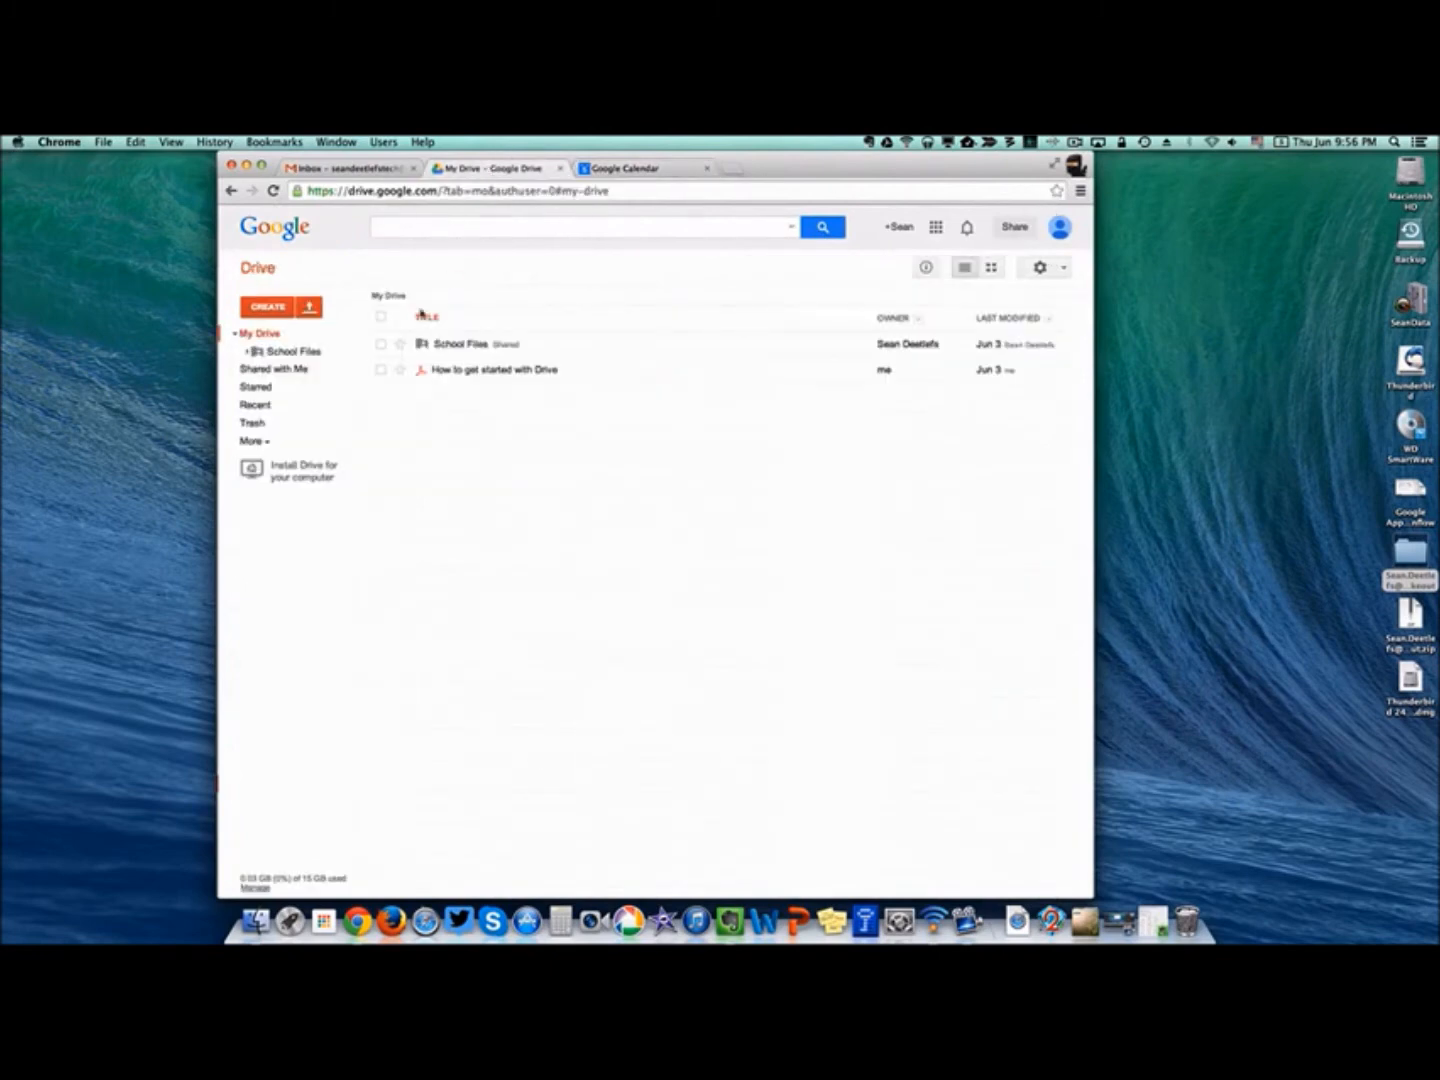
{"action": "left_click", "coordinate": [250, 372]}
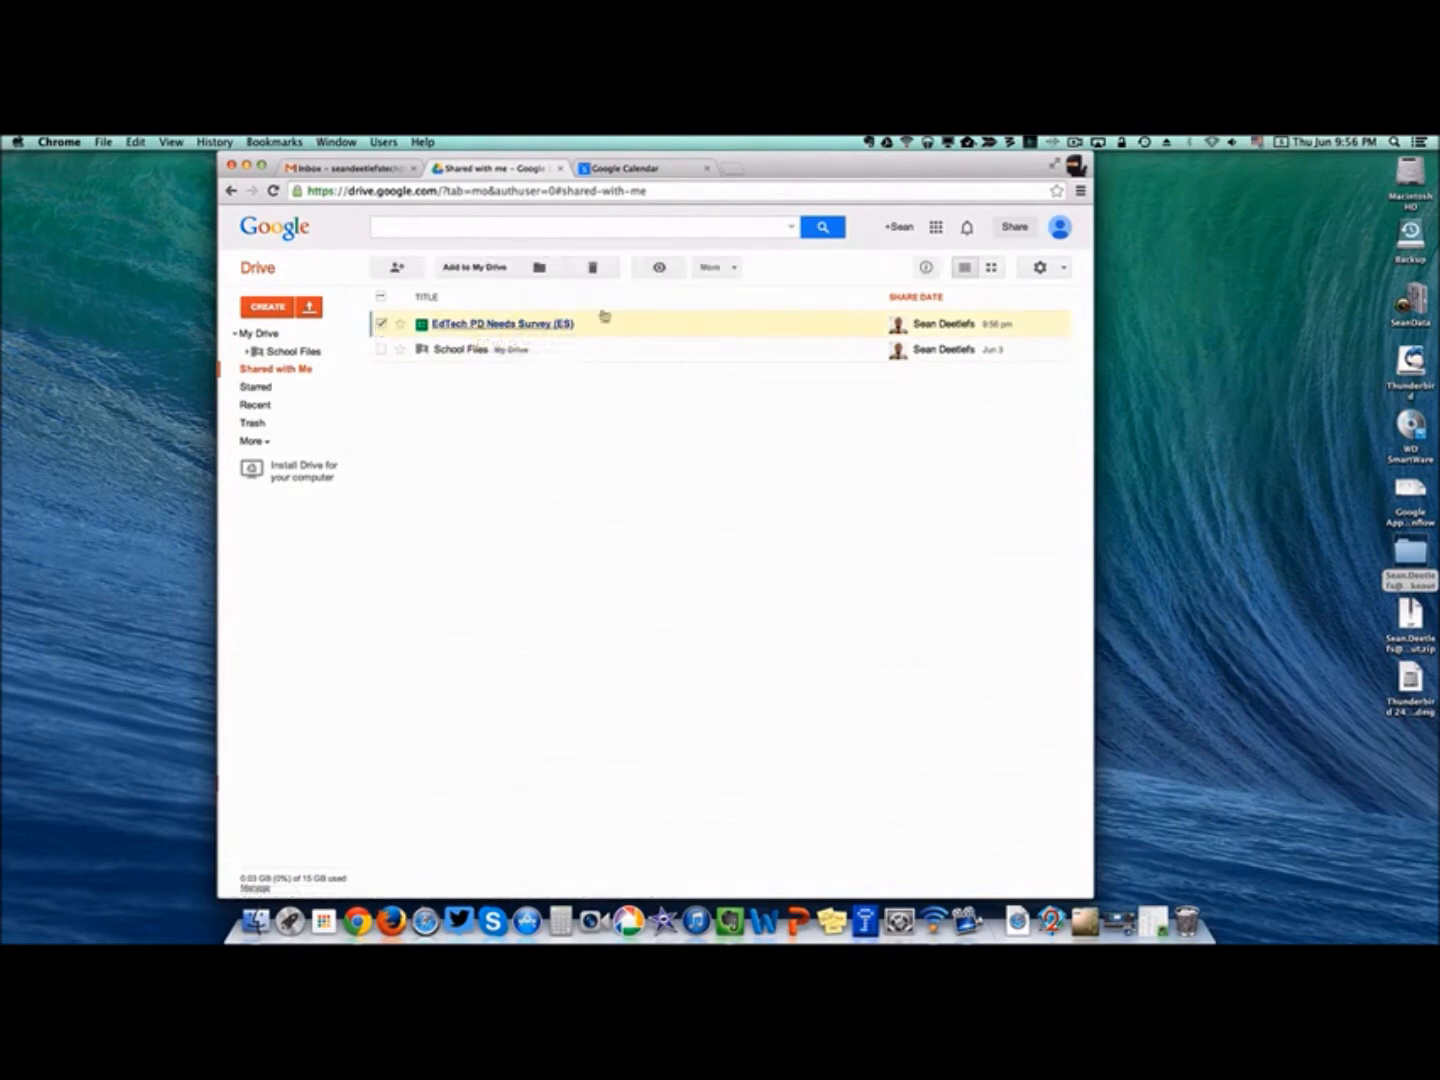
{"action": "left_click", "coordinate": [707, 268]}
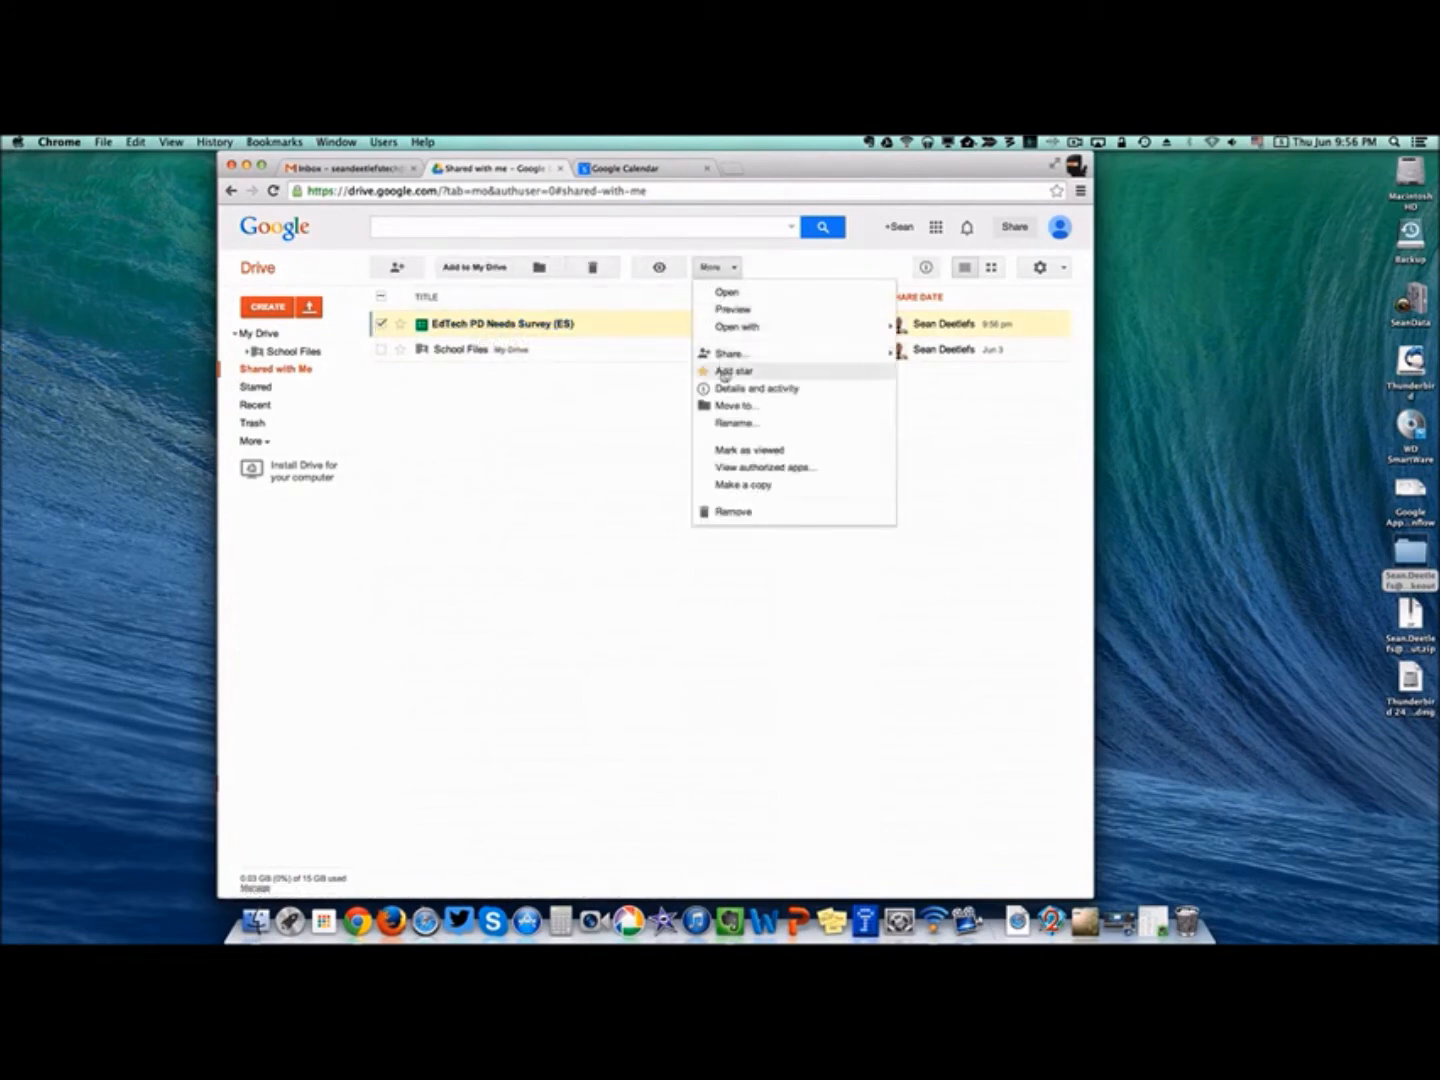
{"action": "left_click", "coordinate": [720, 485]}
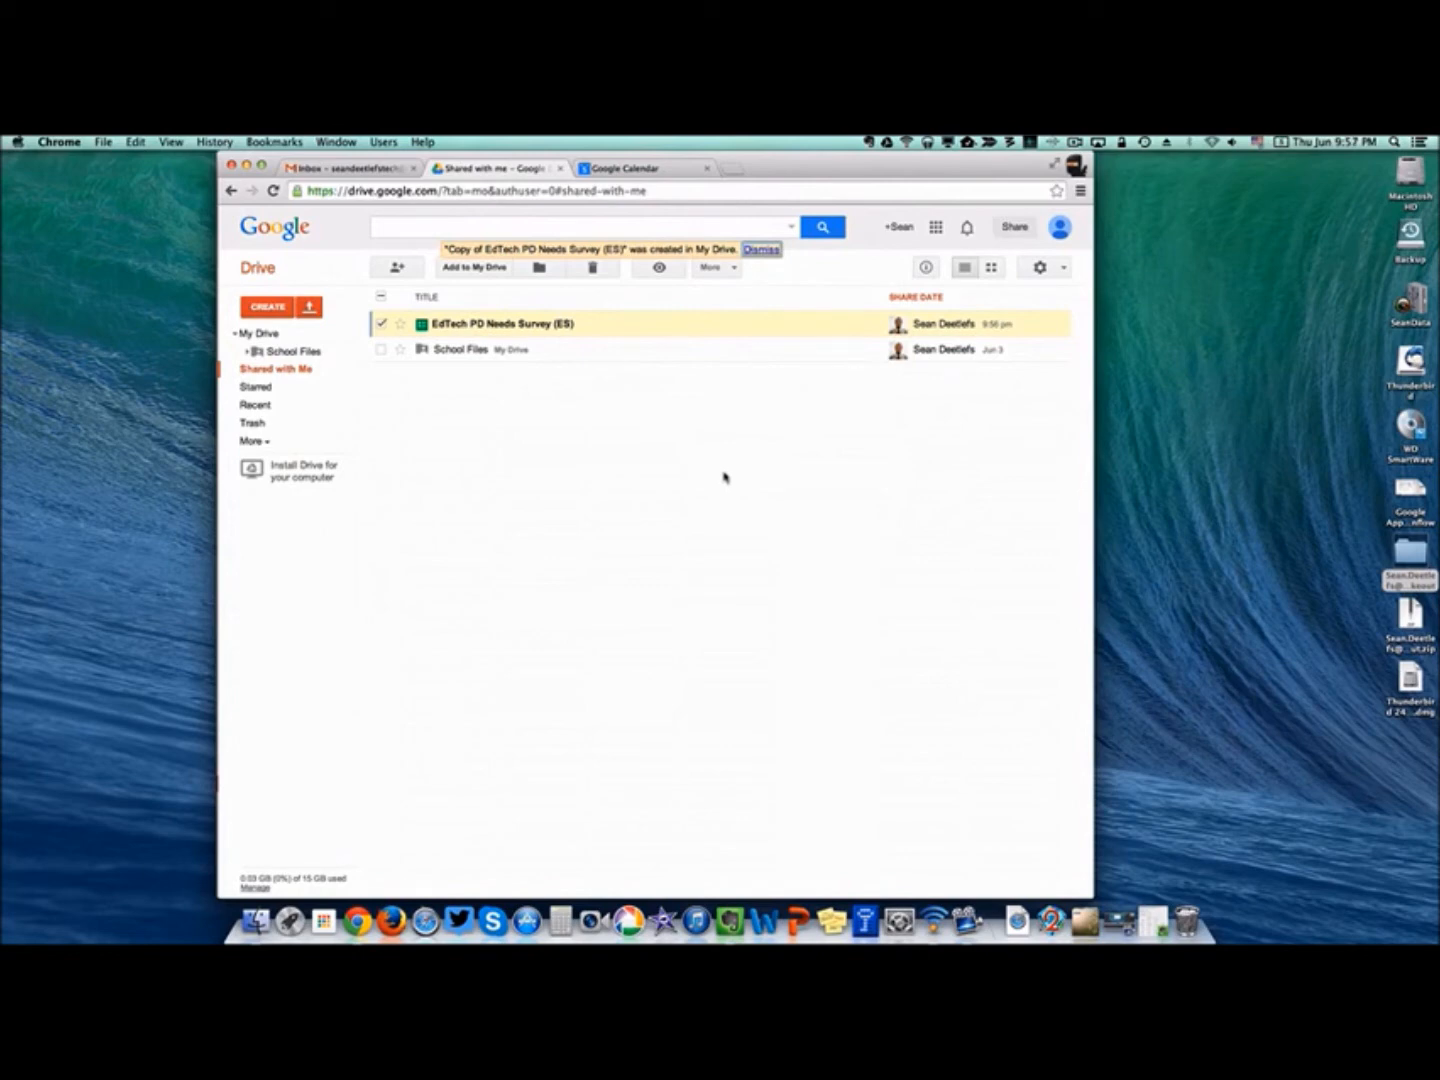
In My Drive, rename the copy to remove the 'Copy of ' prefix.
{"action": "left_click", "coordinate": [257, 334]}
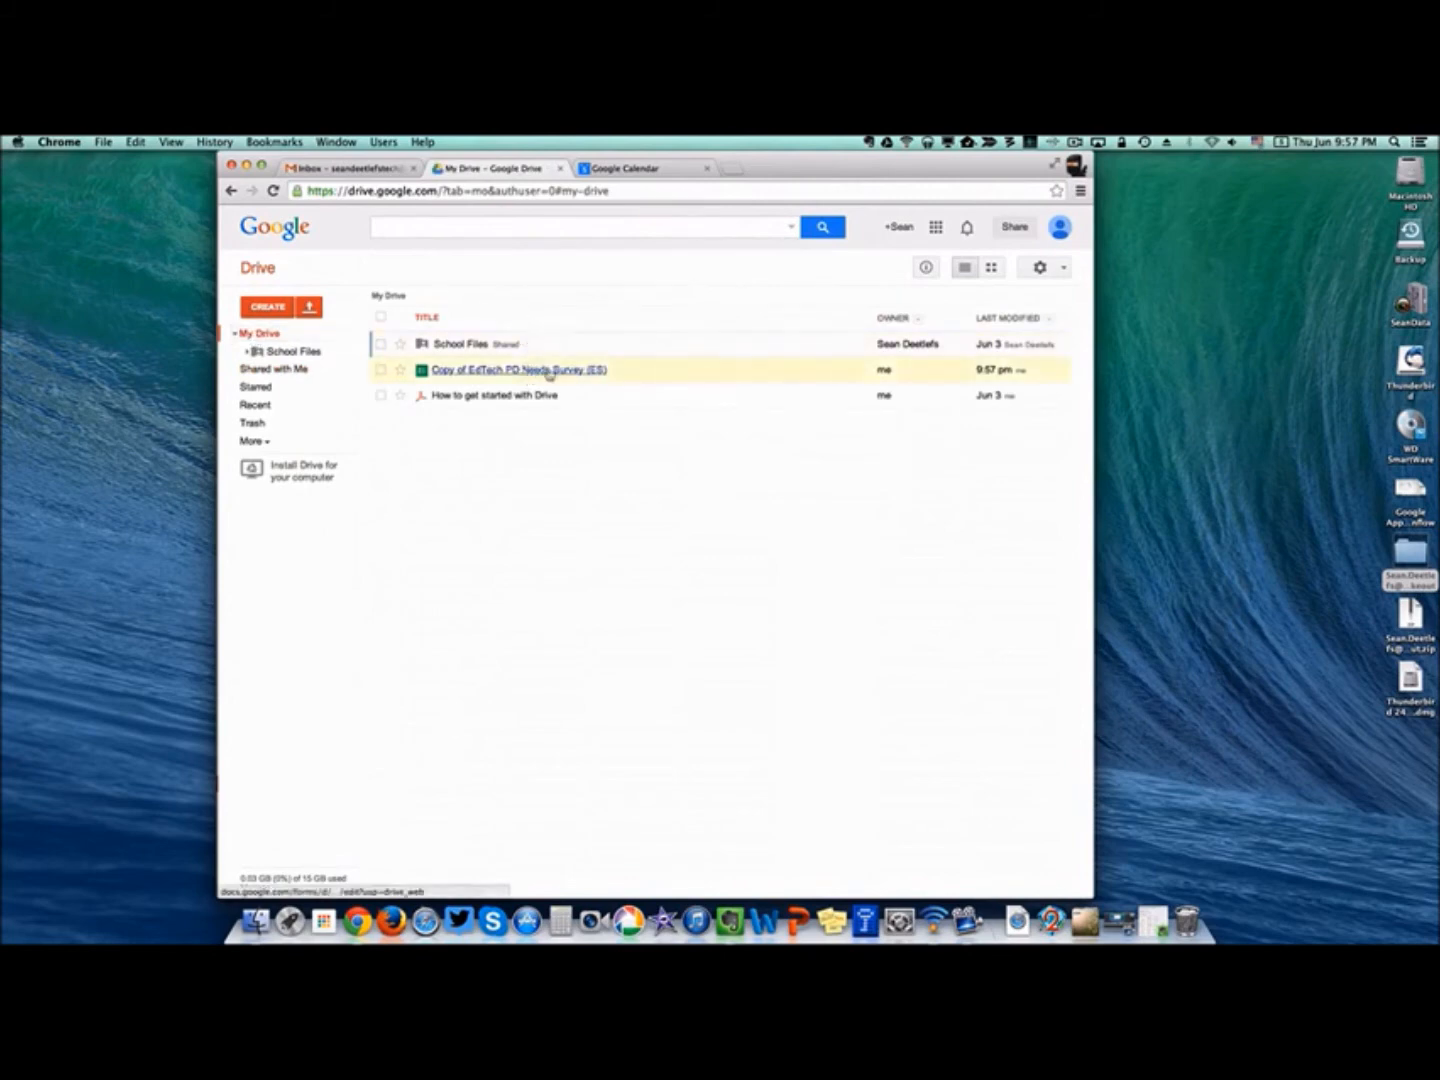
{"action": "right_click", "coordinate": [476, 371]}
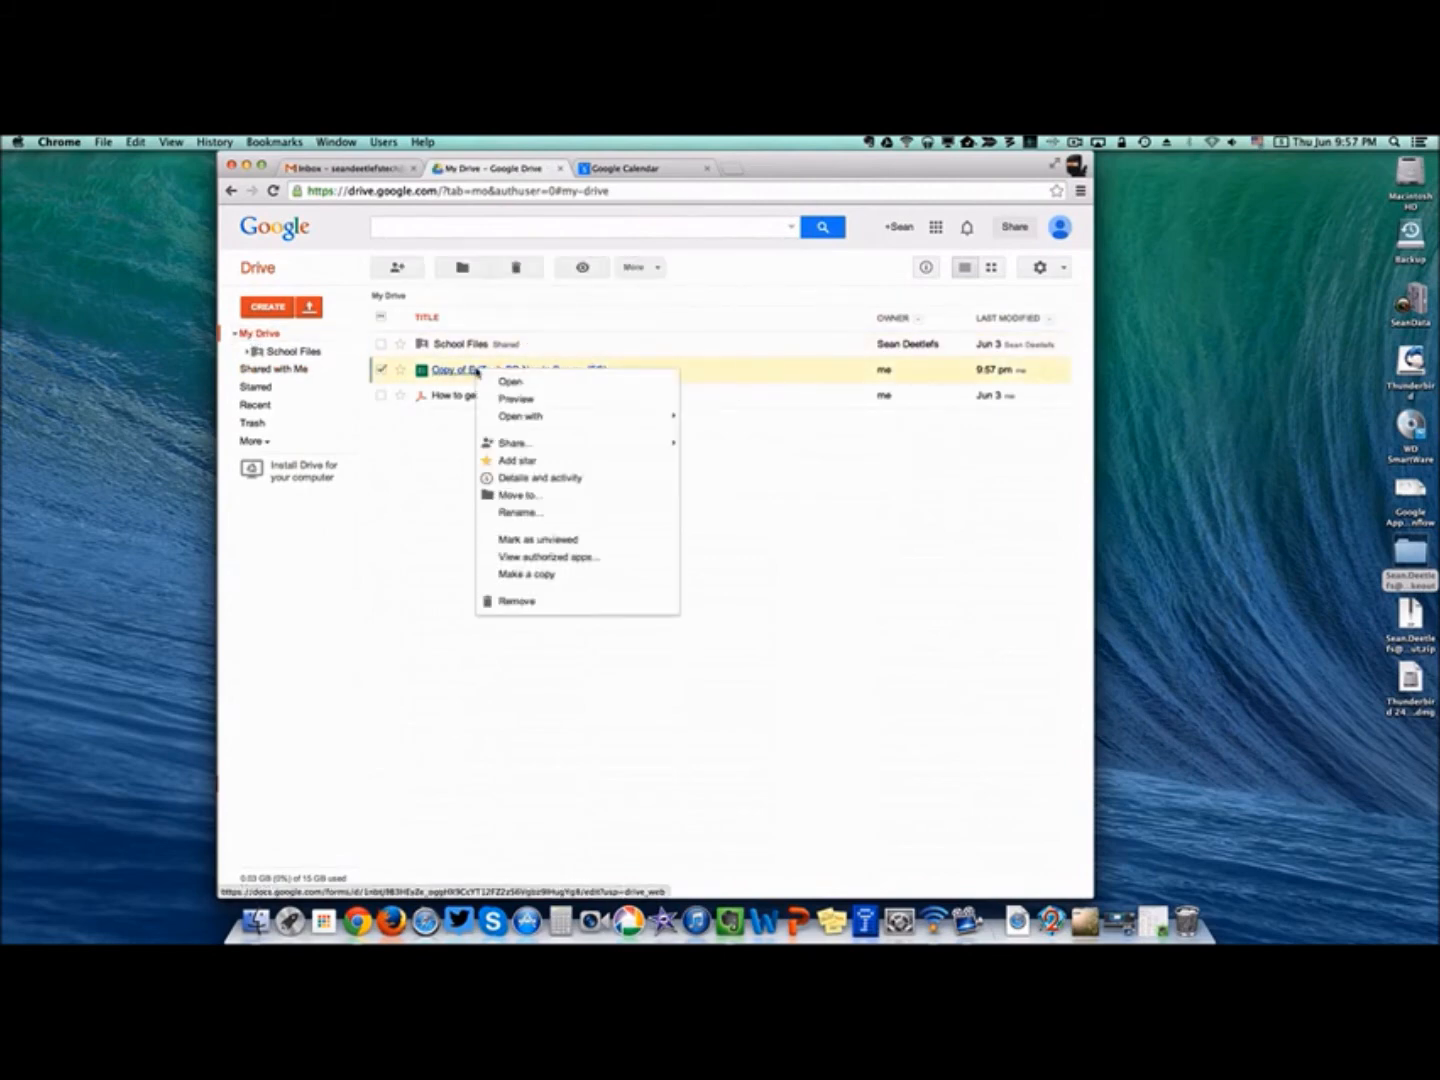
{"action": "left_click", "coordinate": [516, 511]}
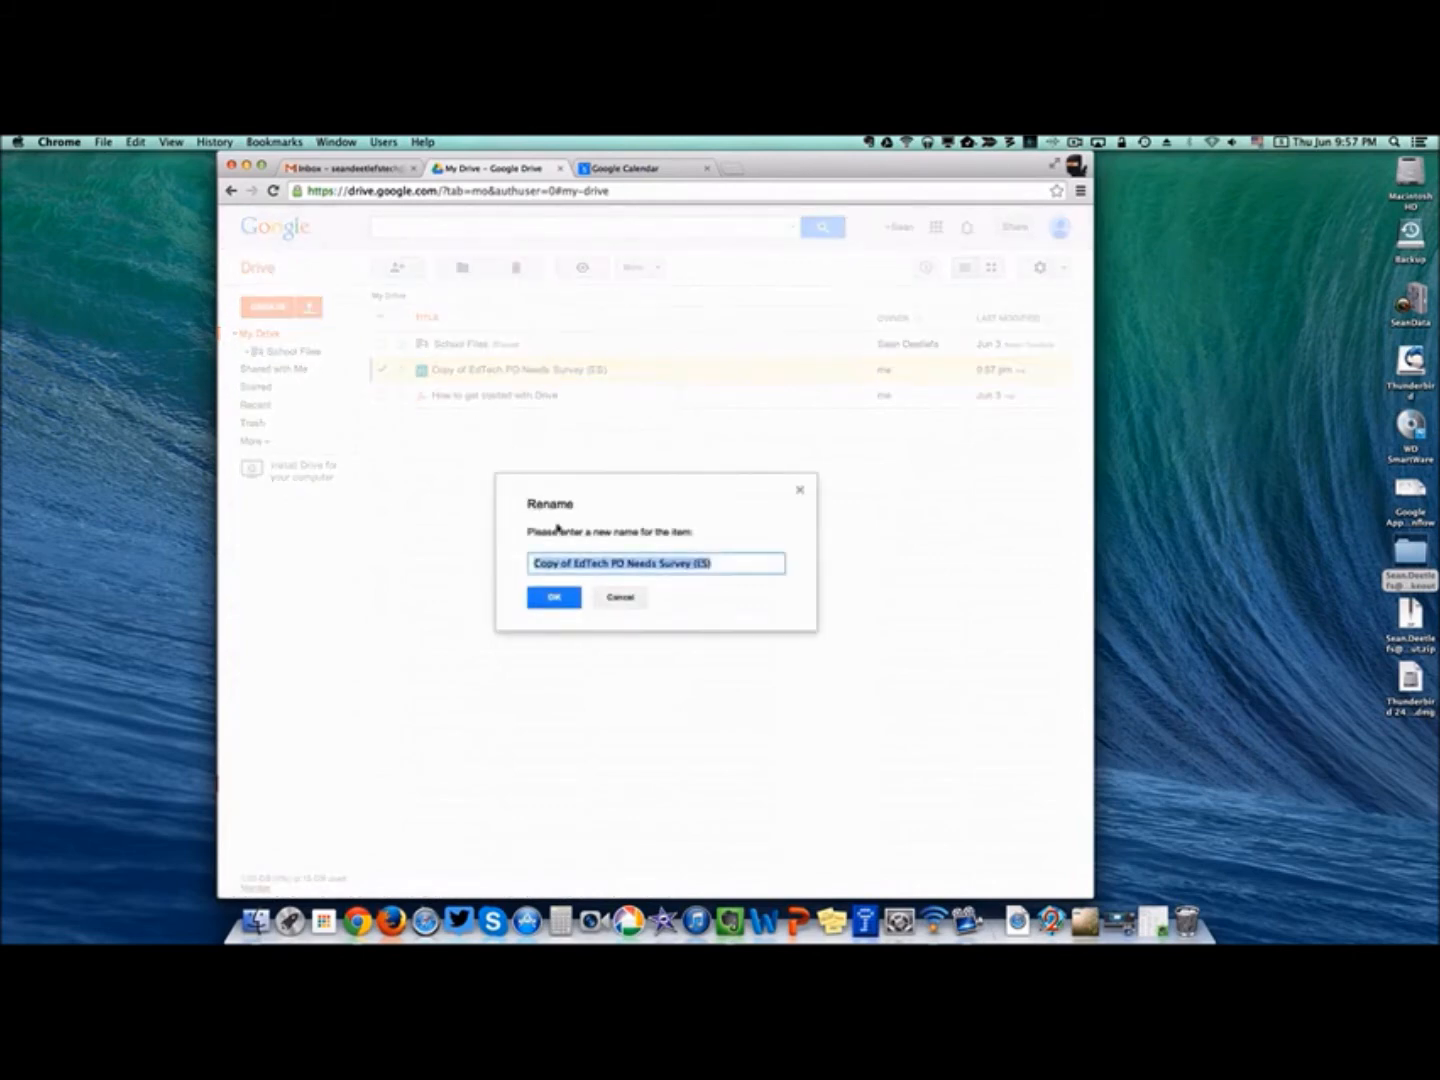
{"action": "left_click", "coordinate": [574, 563]}
{"action": "left_click_drag", "start_coordinate": [574, 562], "coordinate": [514, 566]}
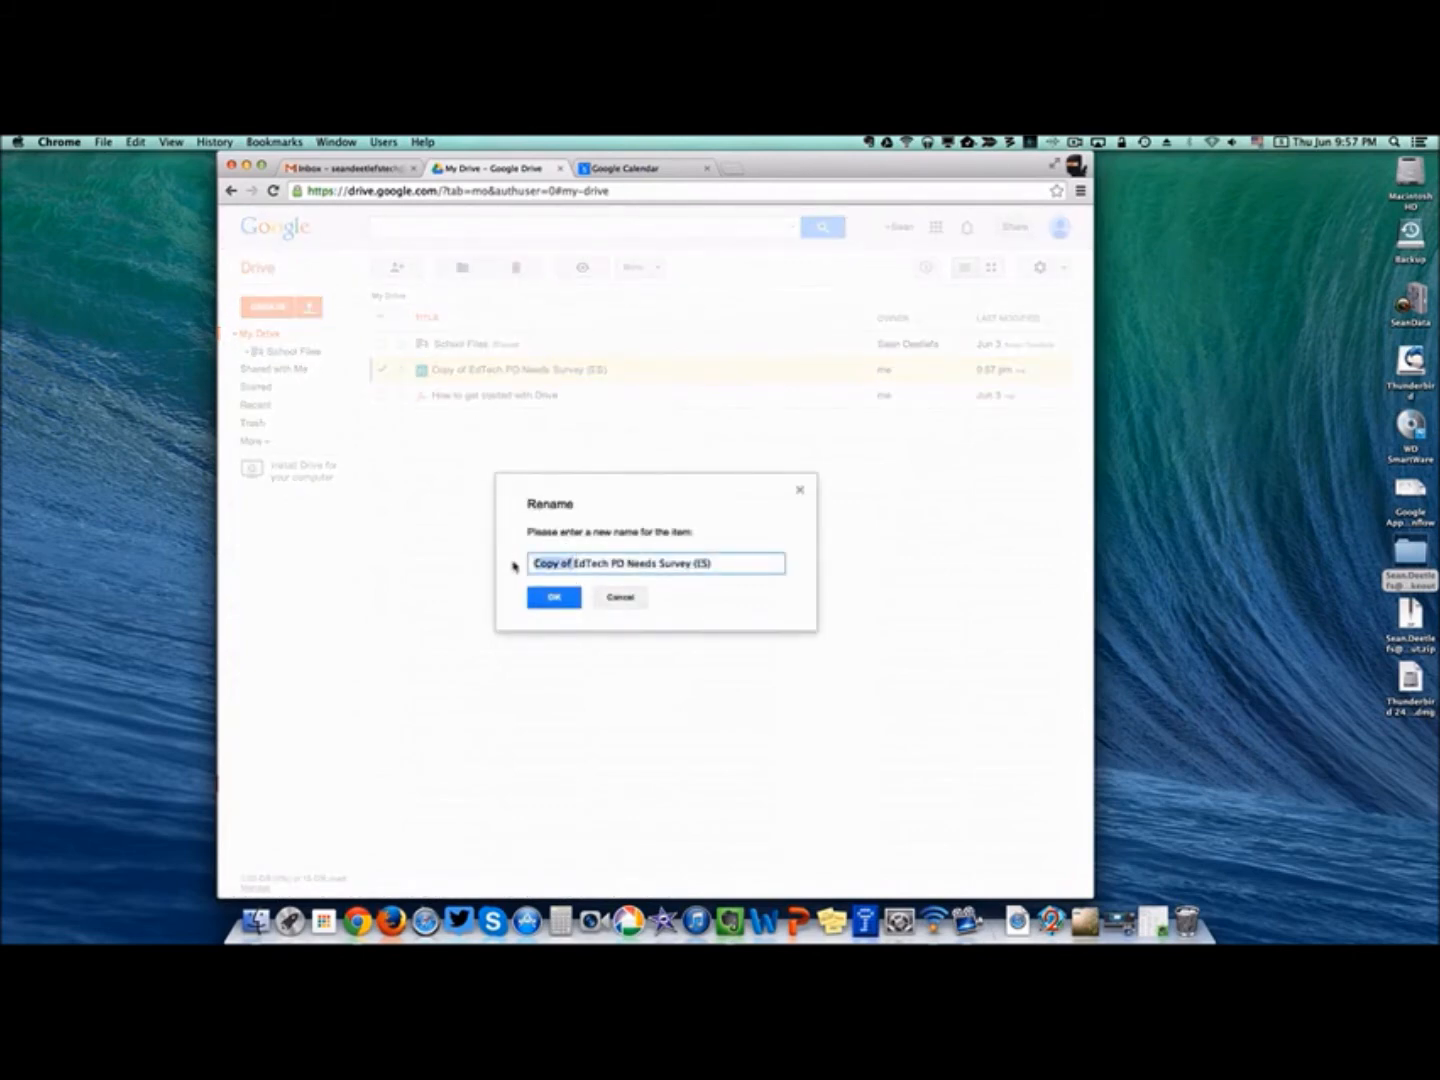
{"action": "key", "text": "BackSpace"}
{"action": "key", "text": "Return"}
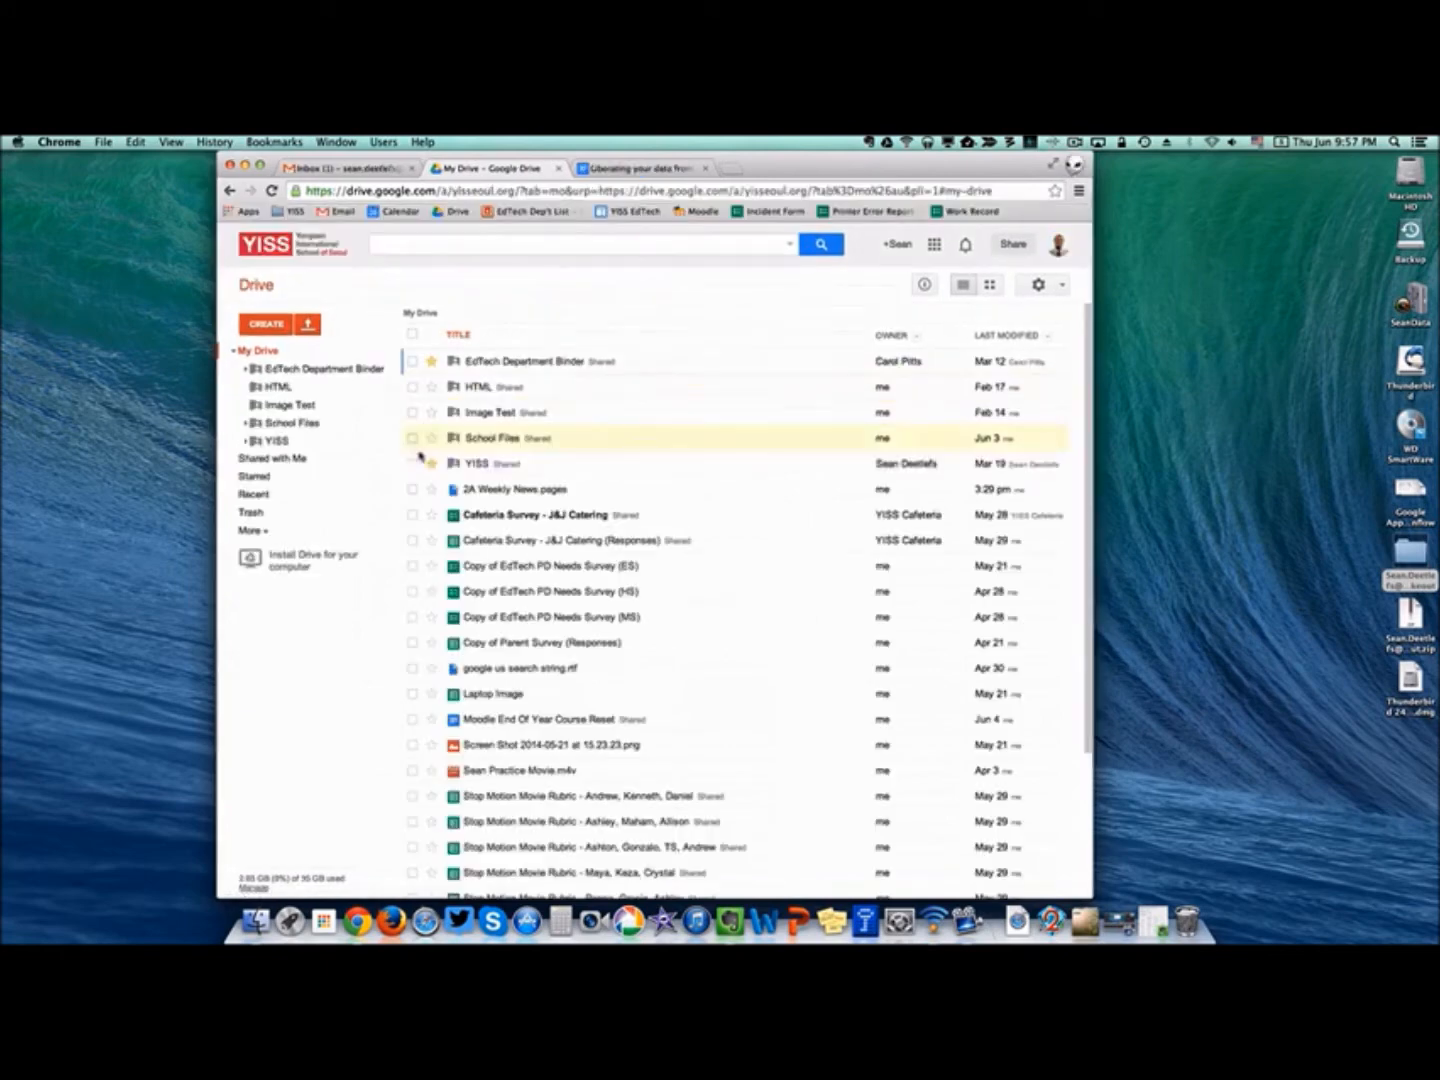
Share the YISS folder with the new account's address as an editor.
{"action": "left_click", "coordinate": [413, 463]}
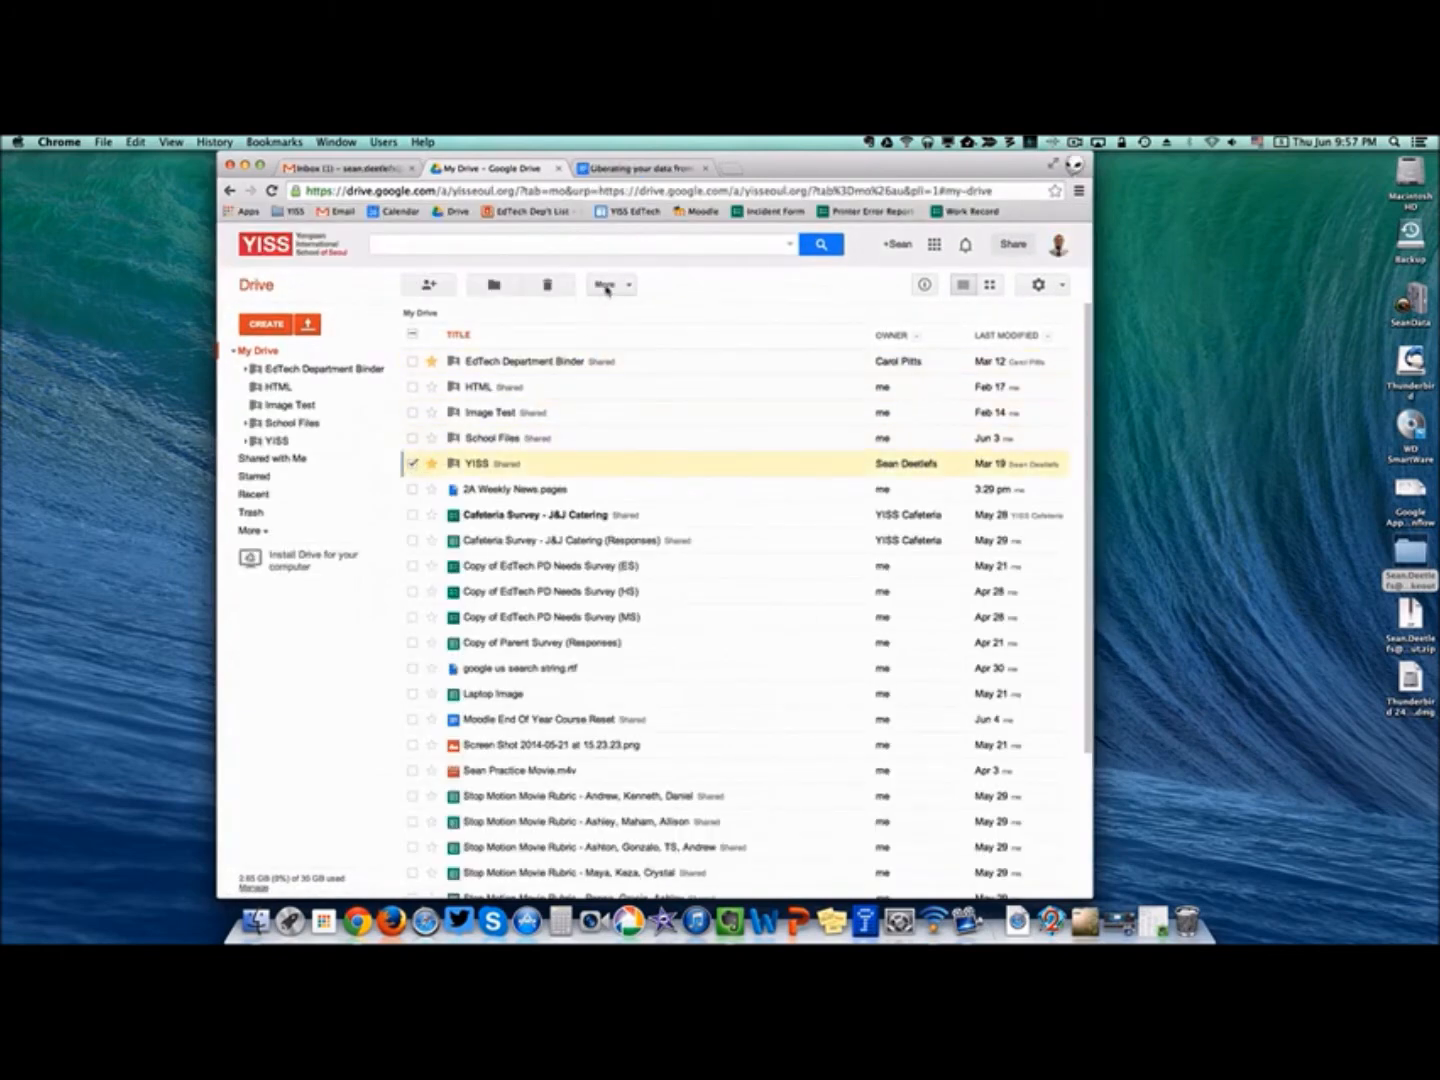
{"action": "left_click", "coordinate": [428, 284]}
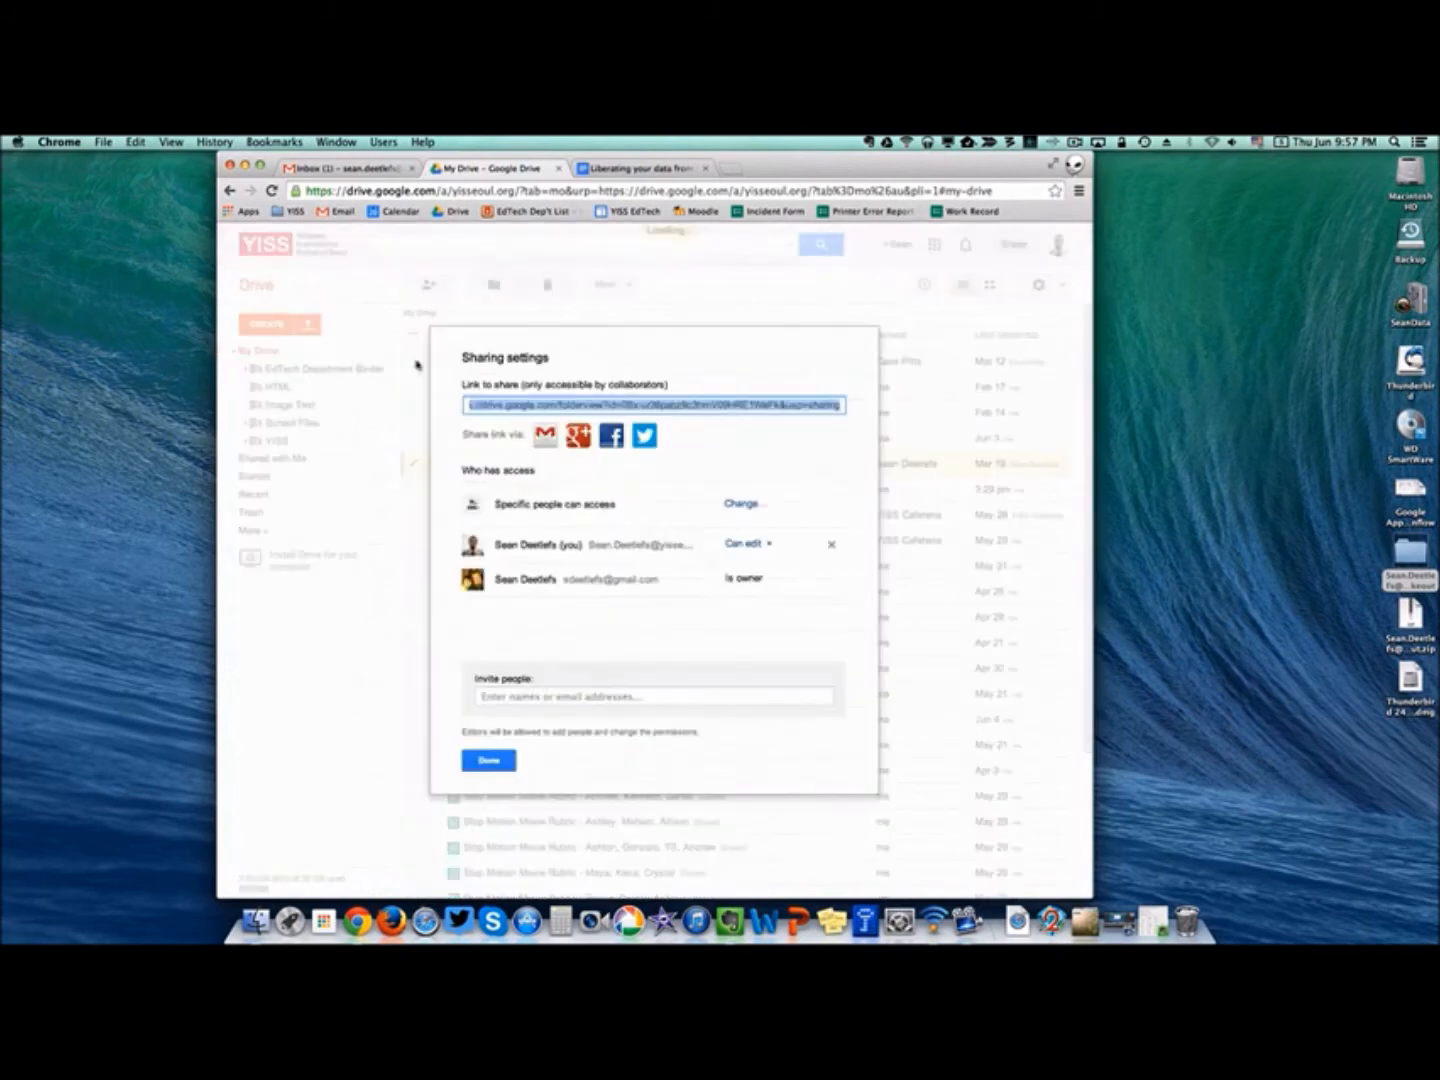
{"action": "left_click", "coordinate": [529, 694]}
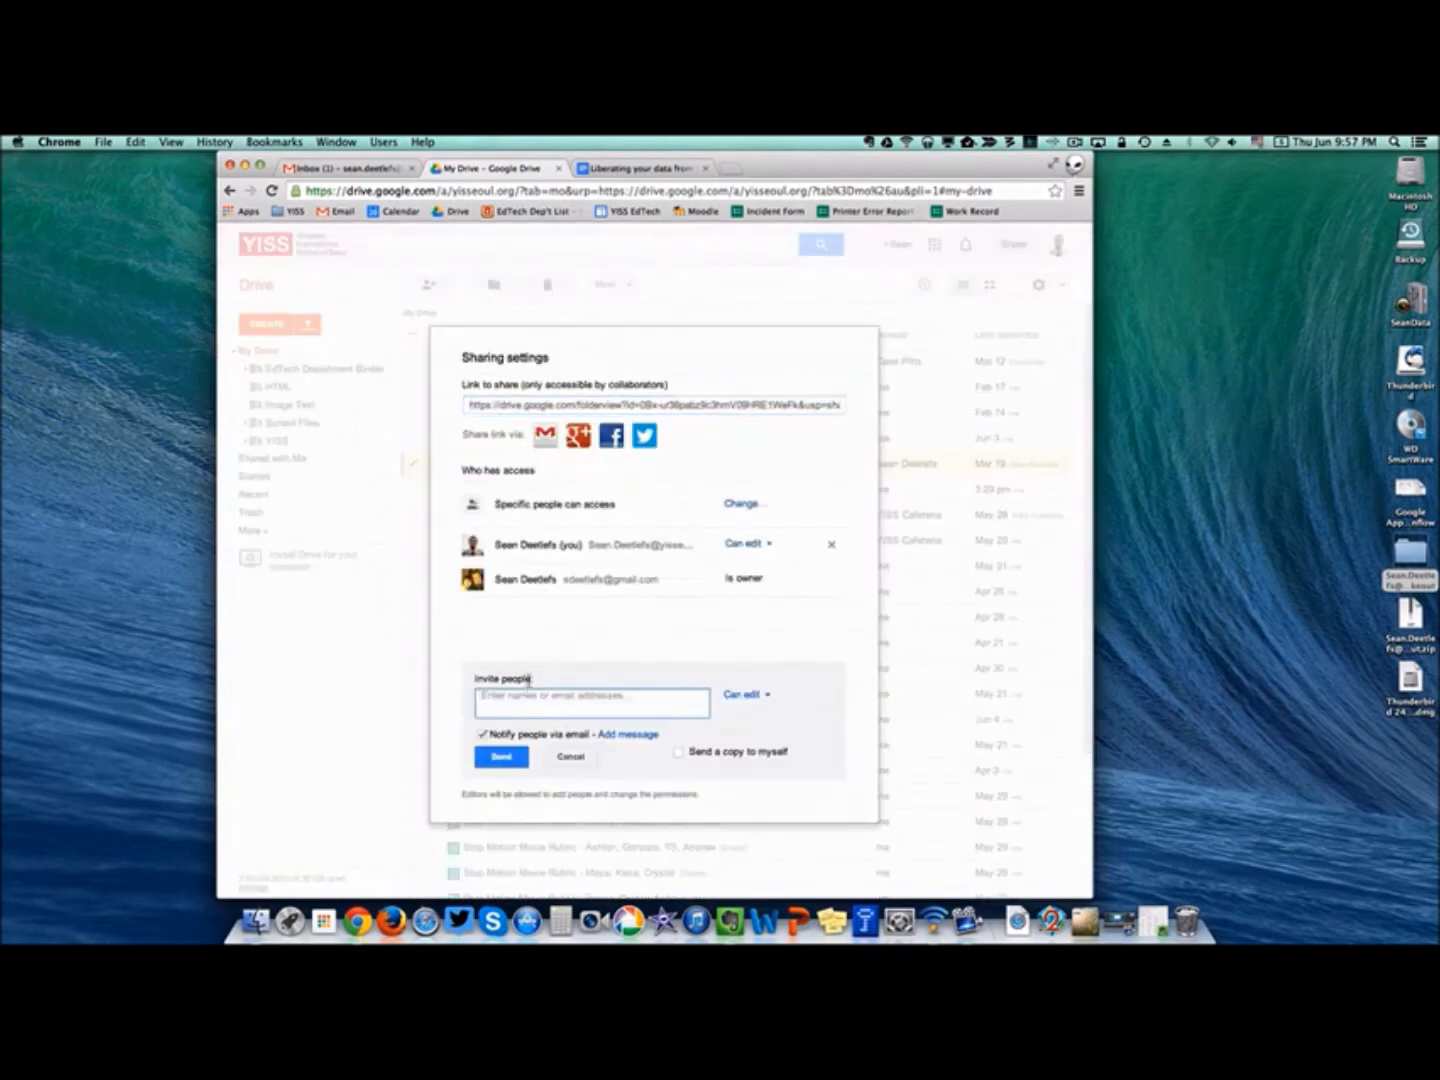
{"action": "type", "text": "sean"}
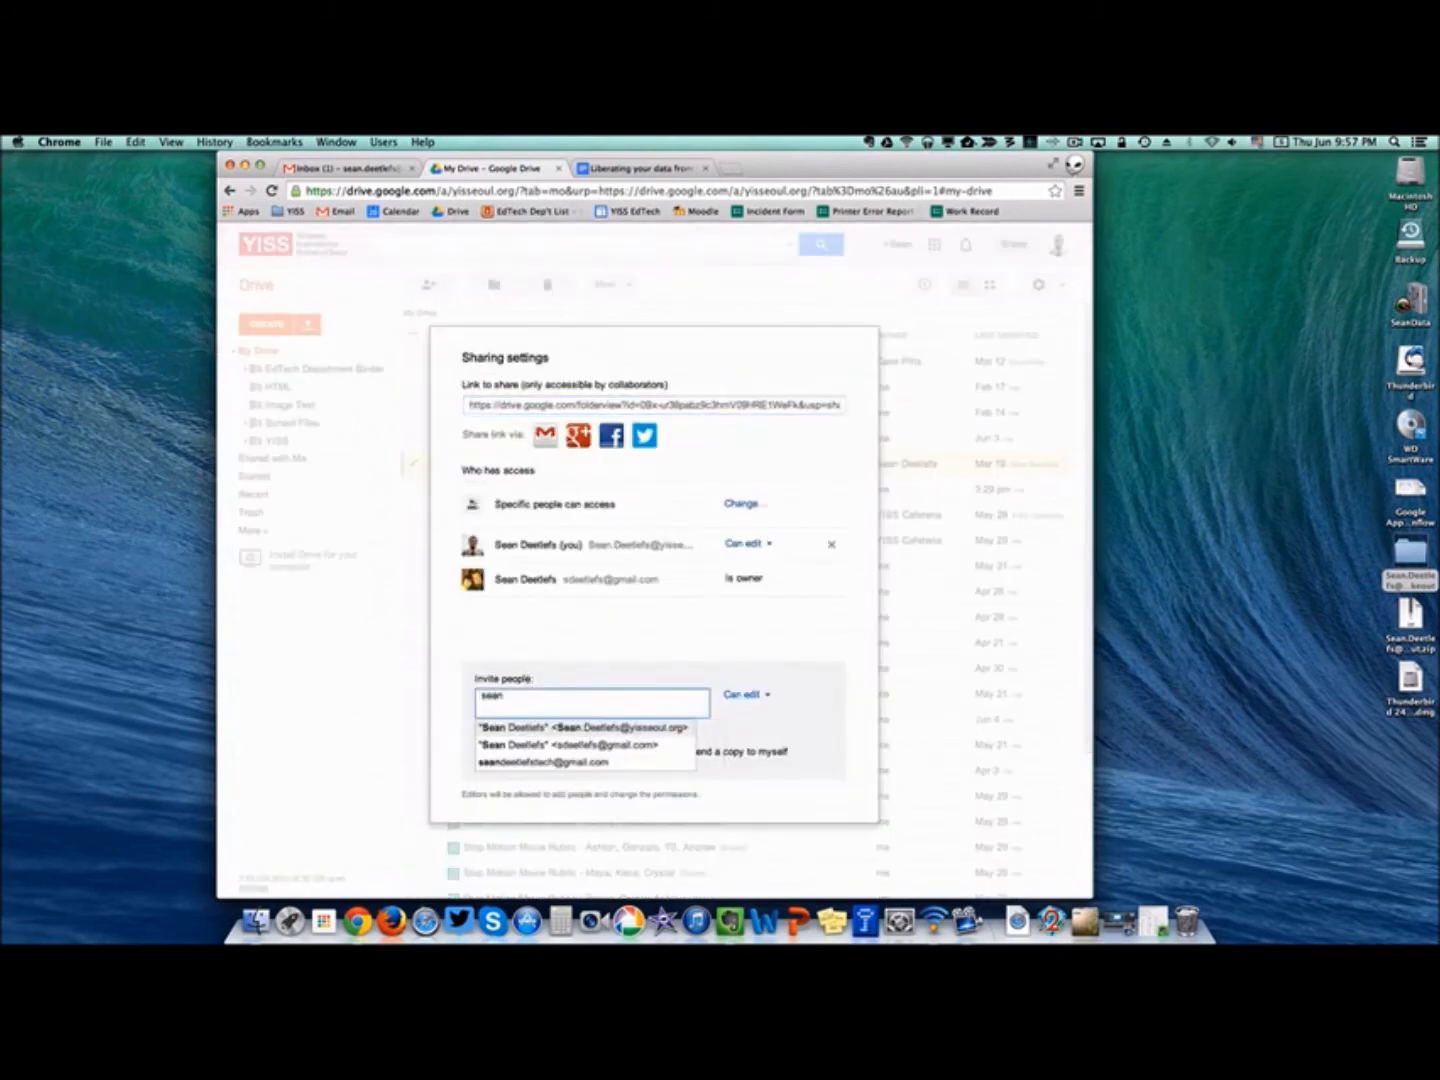
{"action": "key", "text": "Down"}
{"action": "key", "text": "Down"}
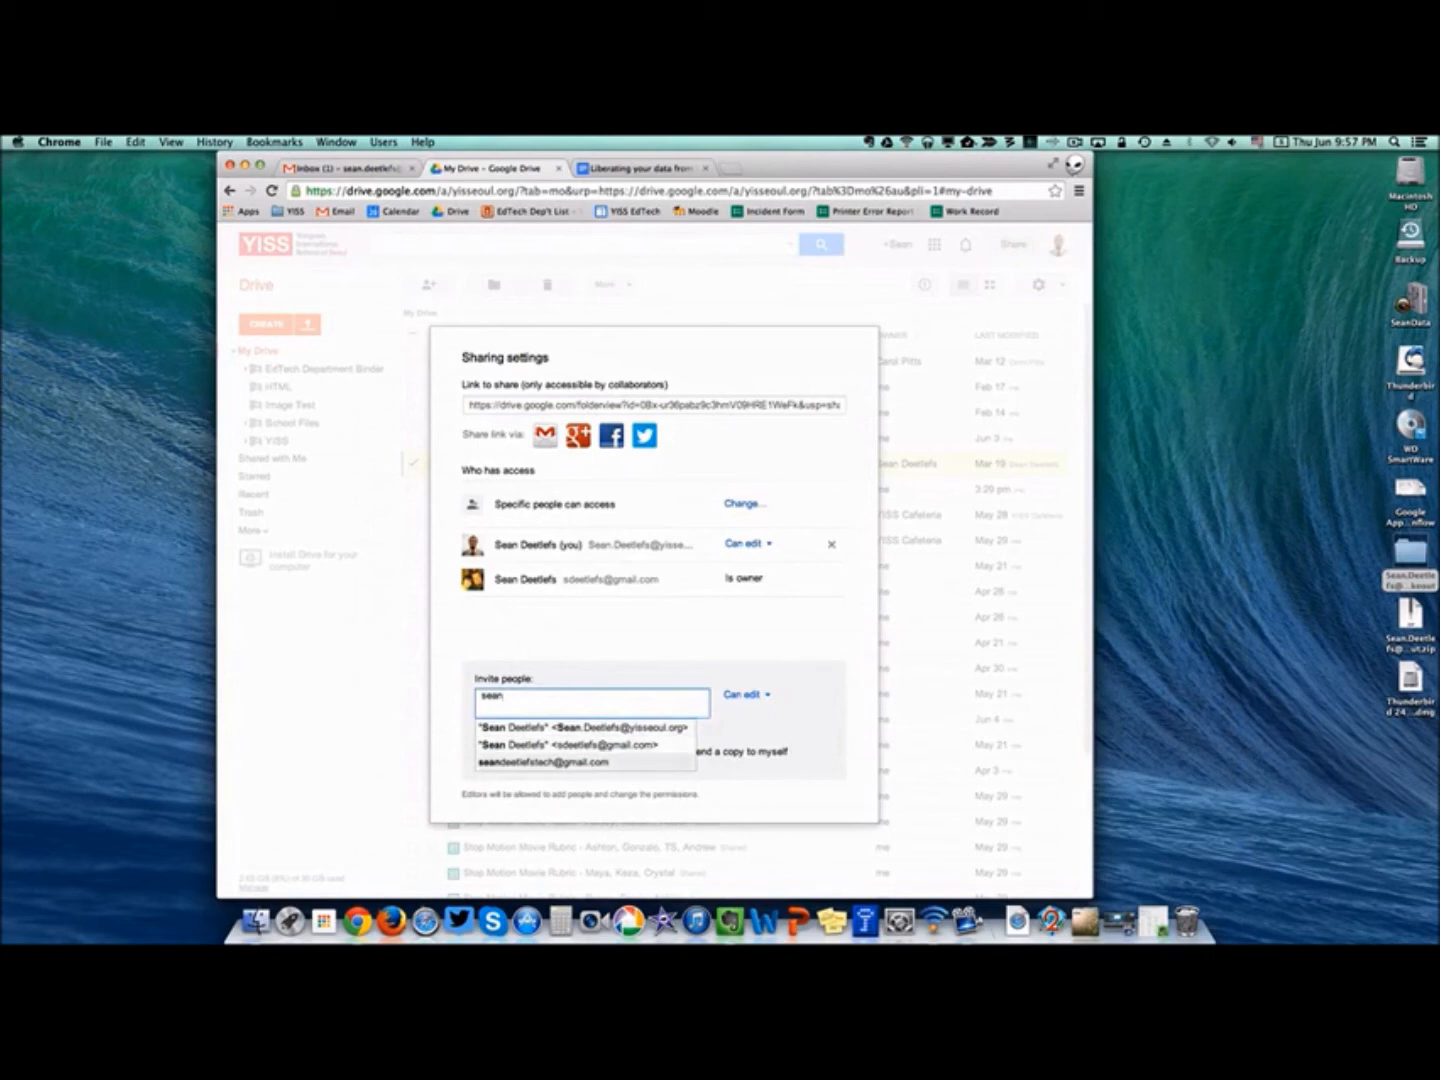
{"action": "left_click", "coordinate": [544, 762]}
{"action": "left_click", "coordinate": [506, 757]}
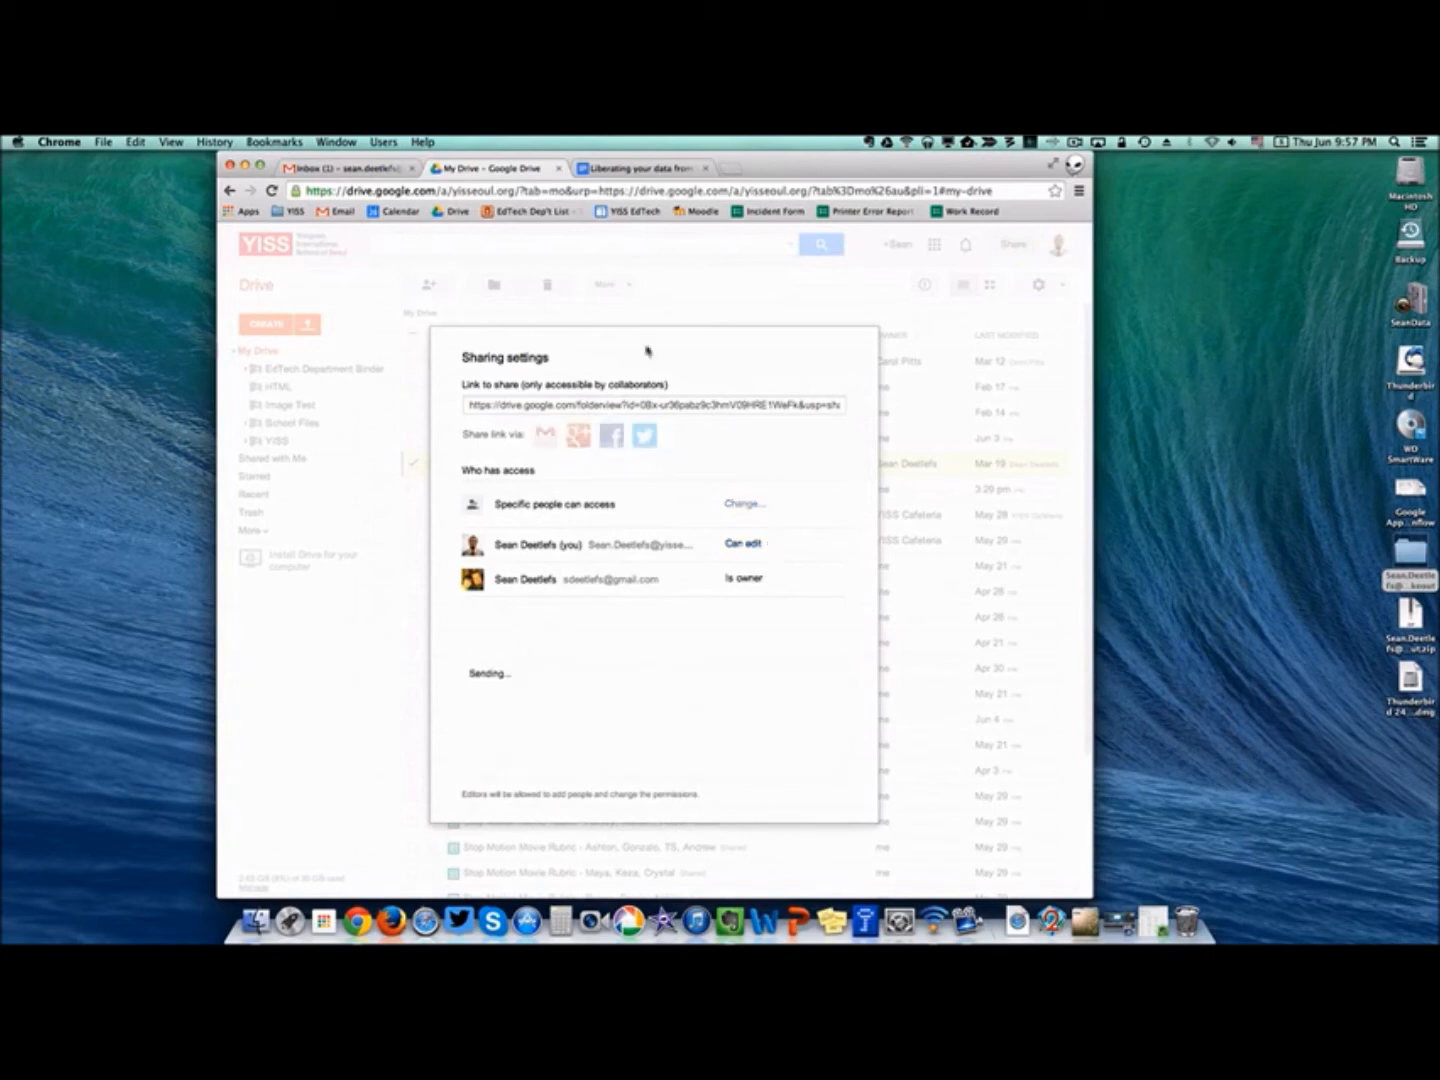
{"action": "left_click", "coordinate": [490, 762]}
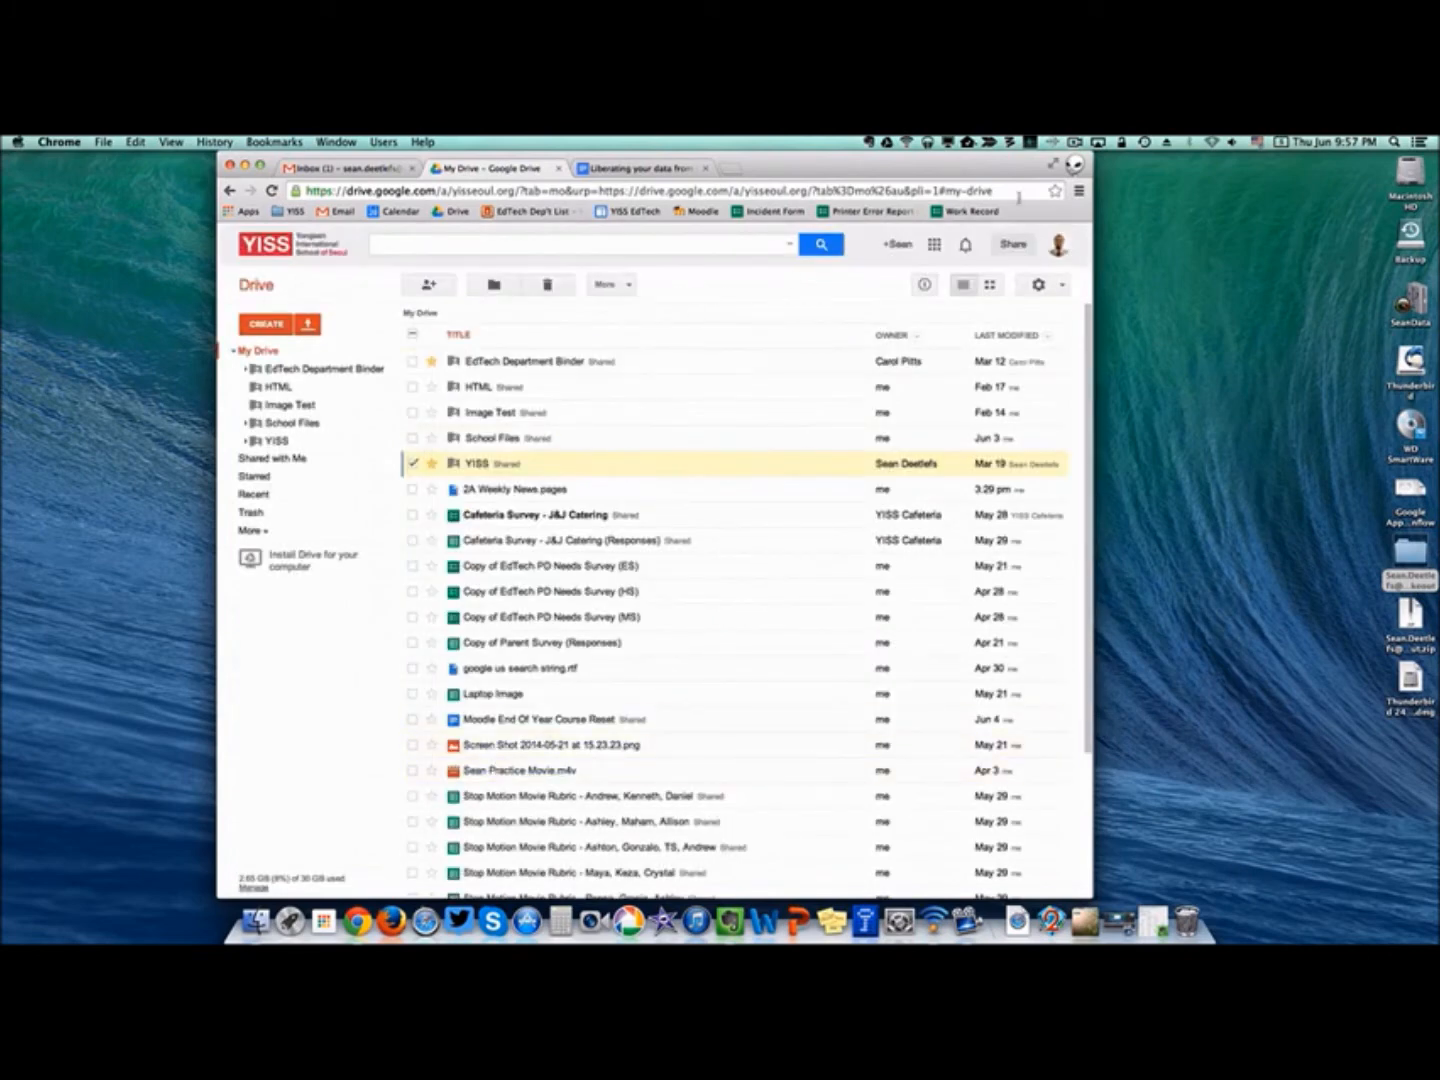
{"action": "left_click", "coordinate": [1074, 166]}
As the new account, open the shared YISS folder from Shared with me.
{"action": "left_click", "coordinate": [1044, 238]}
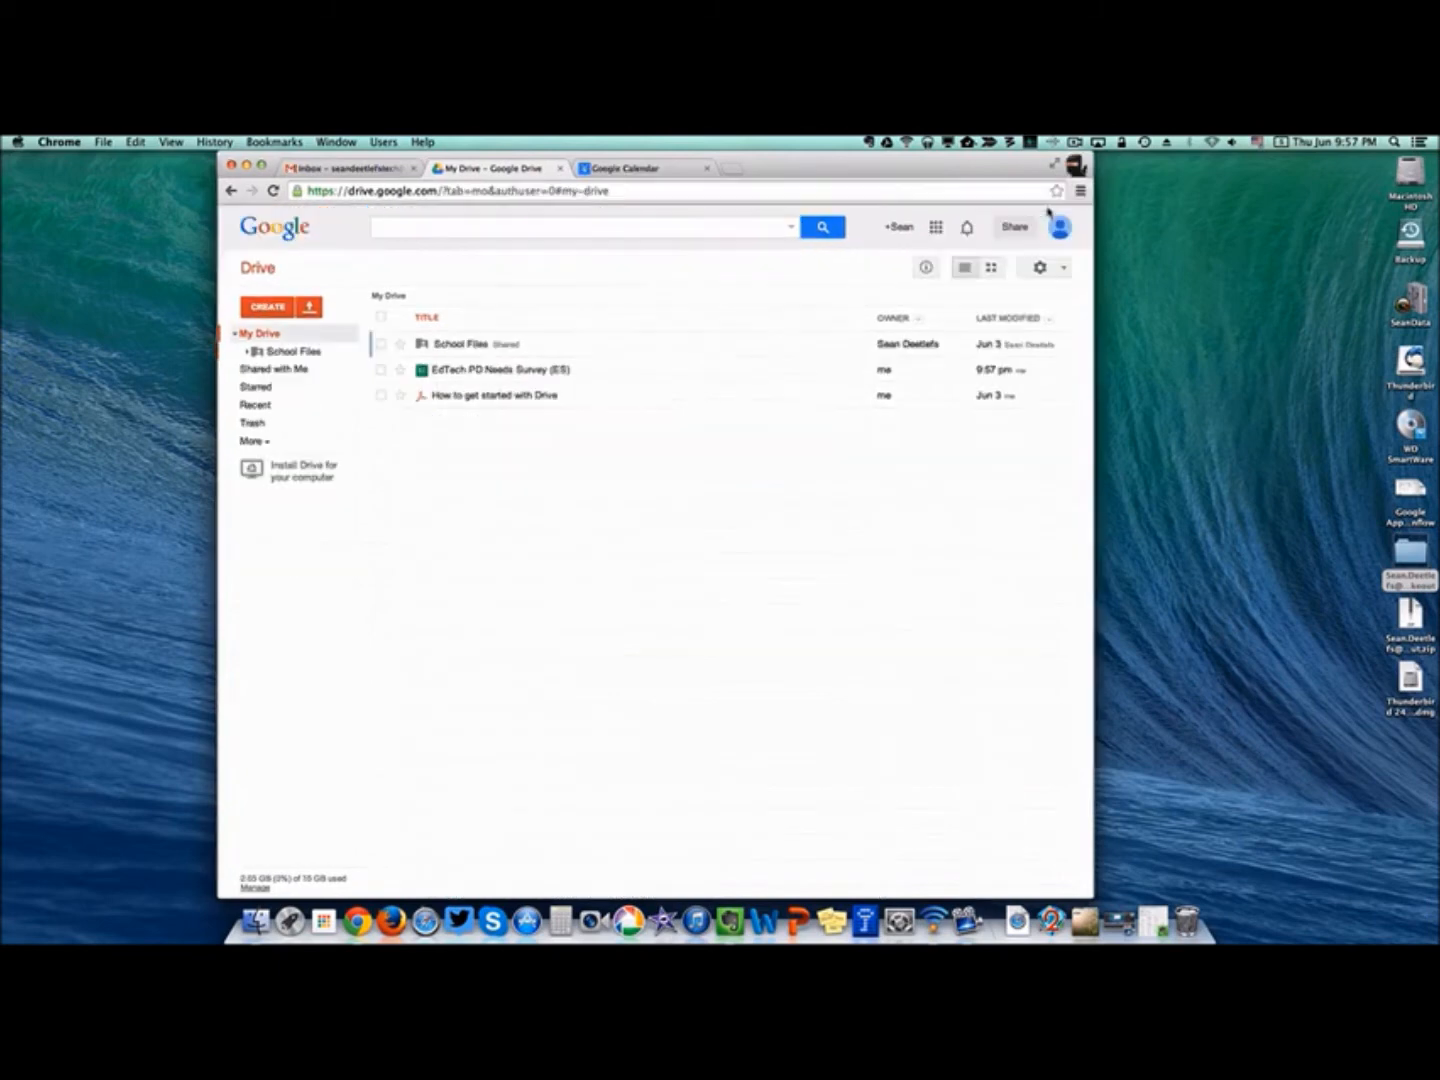
{"action": "left_click", "coordinate": [257, 369]}
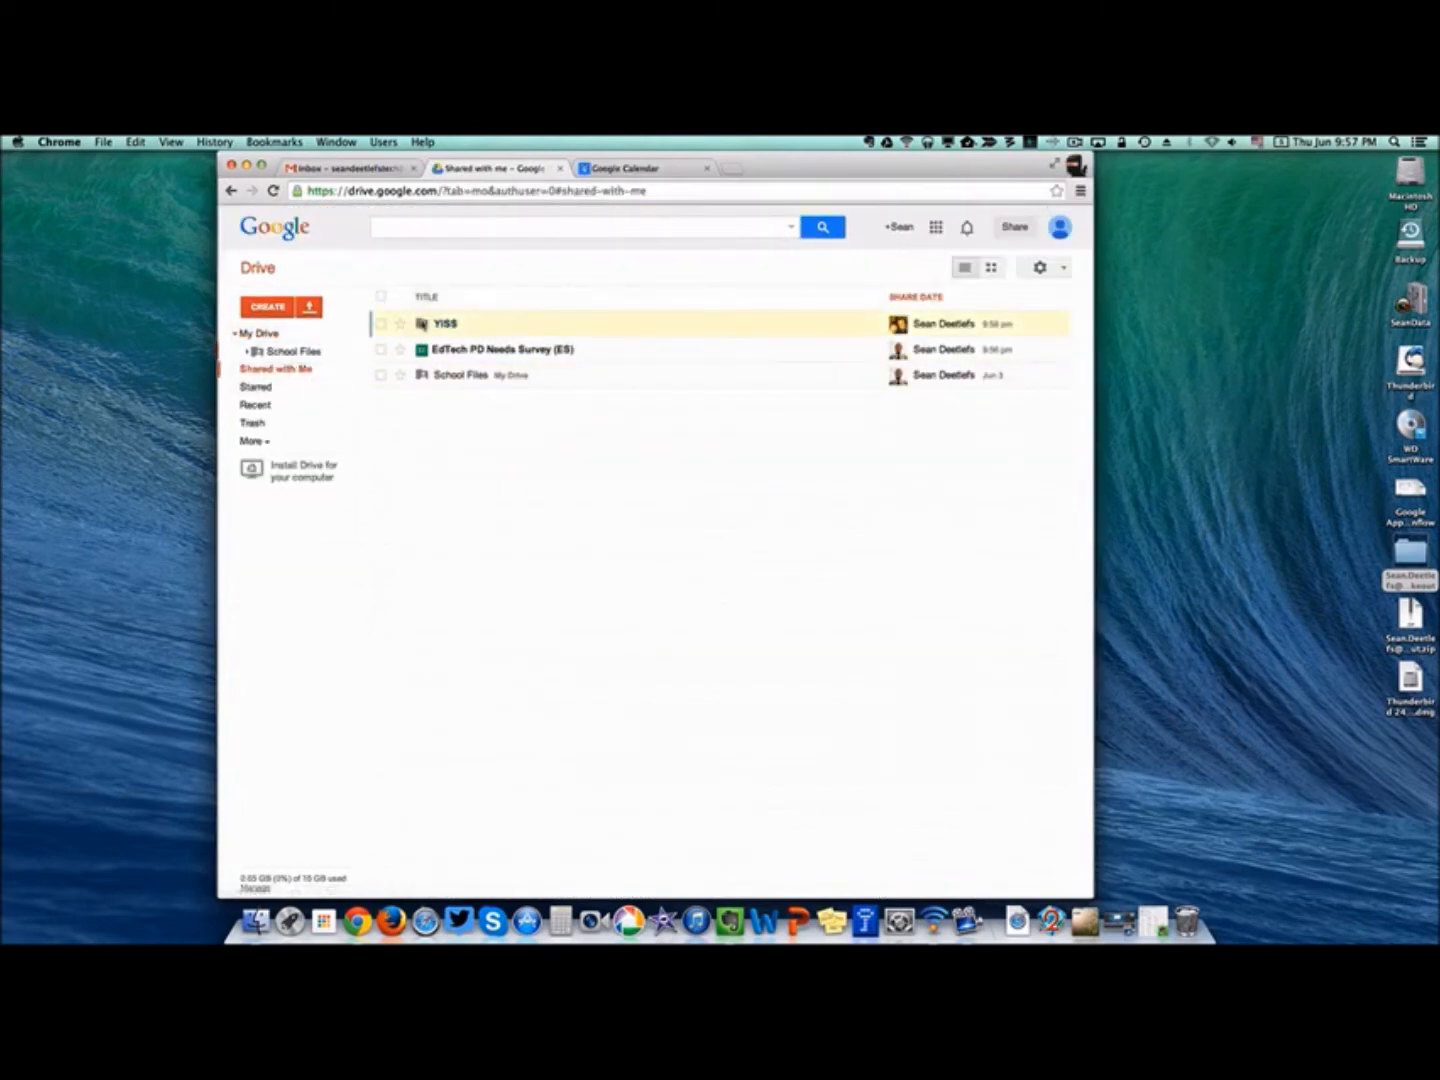
{"action": "left_click", "coordinate": [451, 325]}
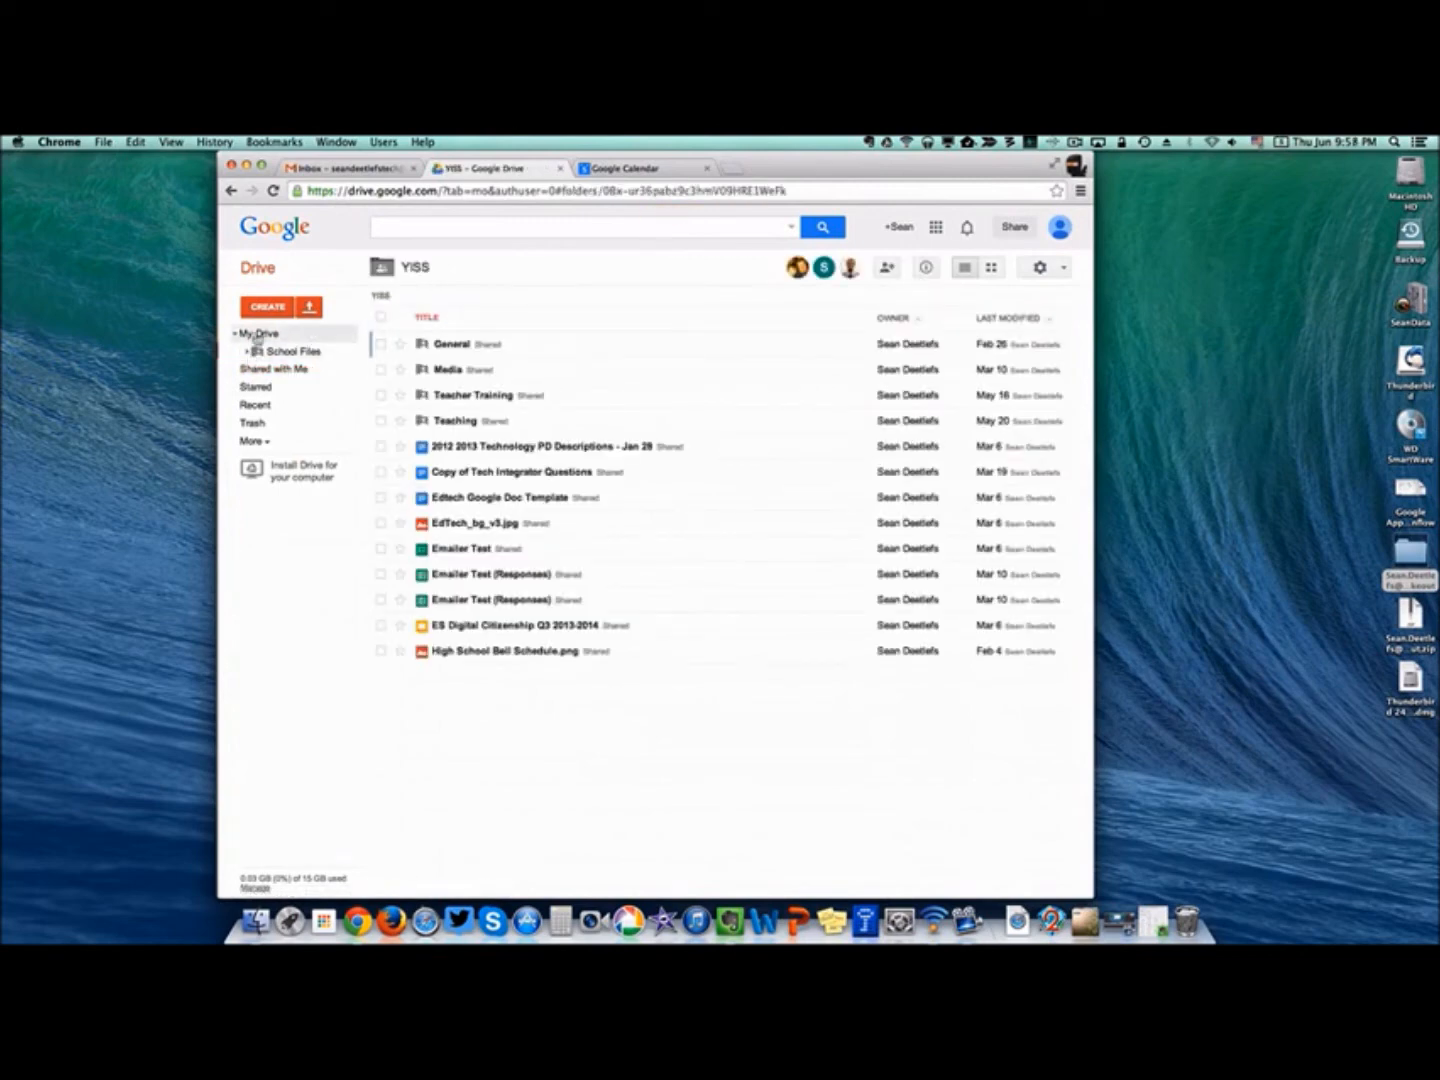
{"action": "left_click", "coordinate": [257, 369]}
{"action": "left_click", "coordinate": [380, 324]}
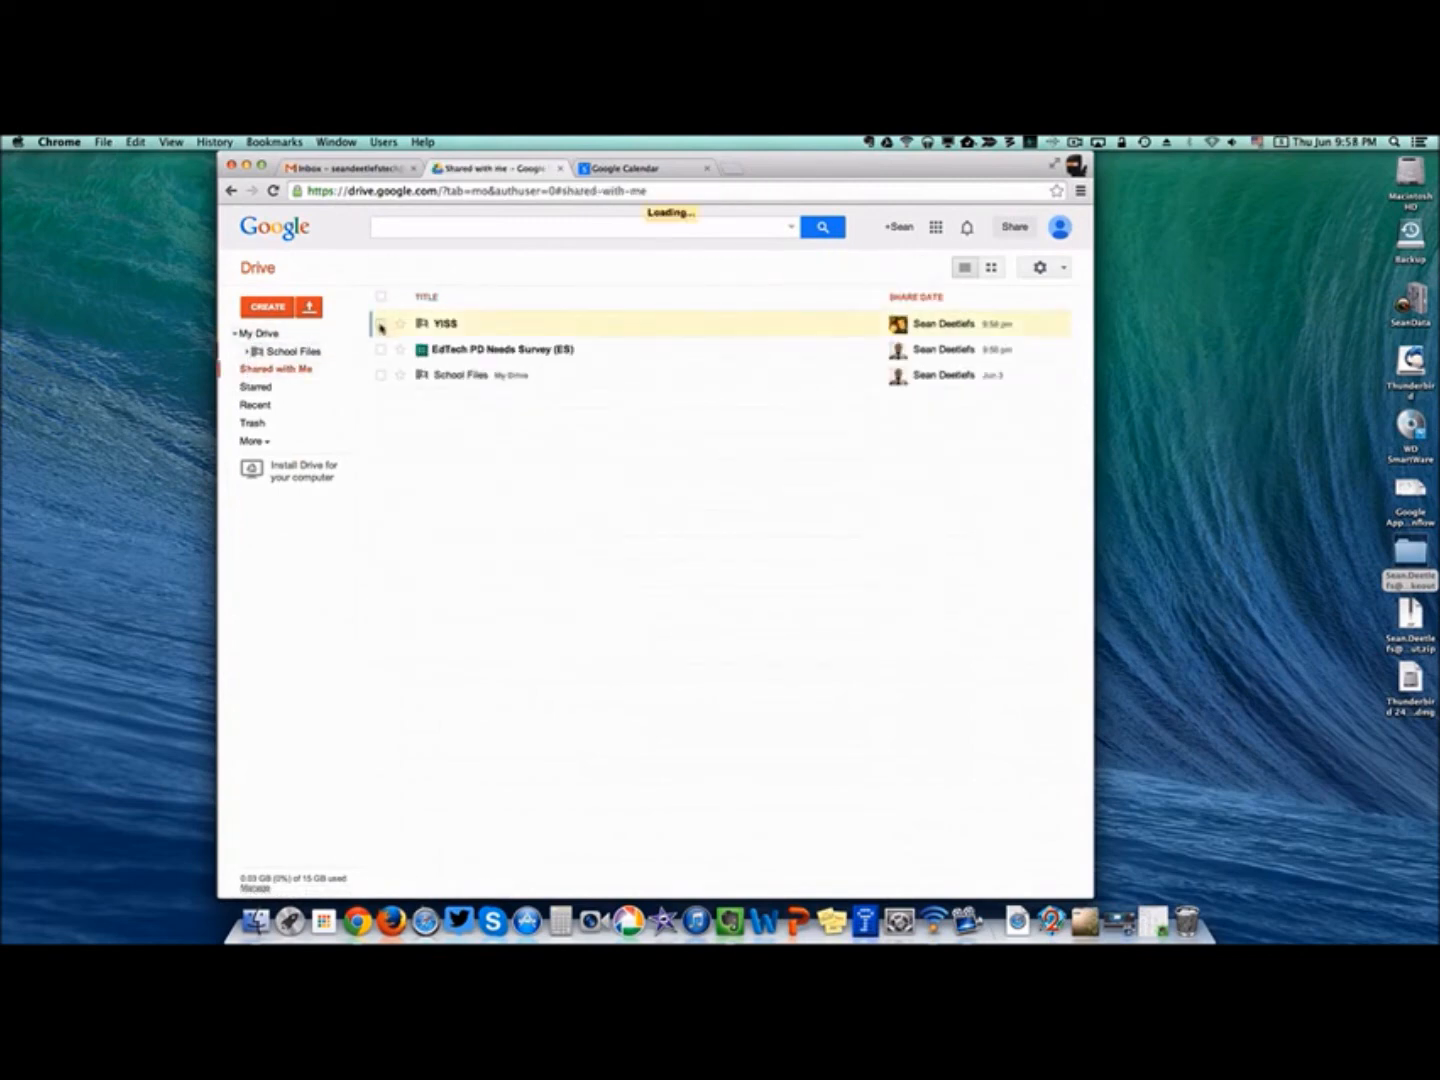
{"action": "left_click", "coordinate": [658, 267]}
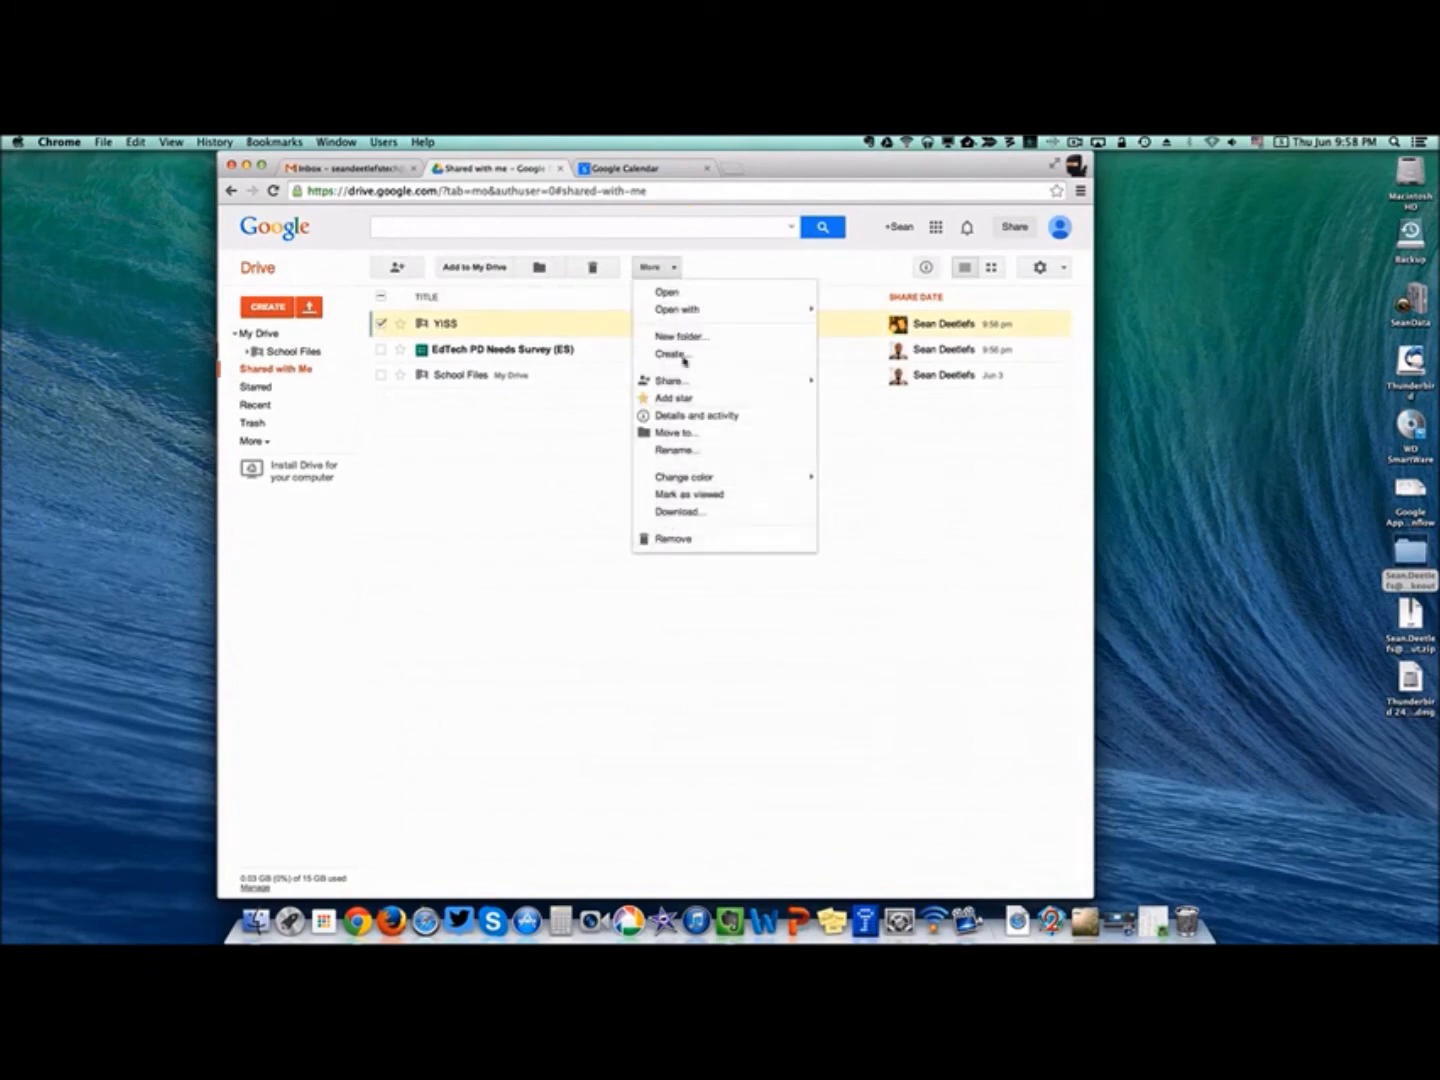
{"action": "left_click", "coordinate": [674, 268]}
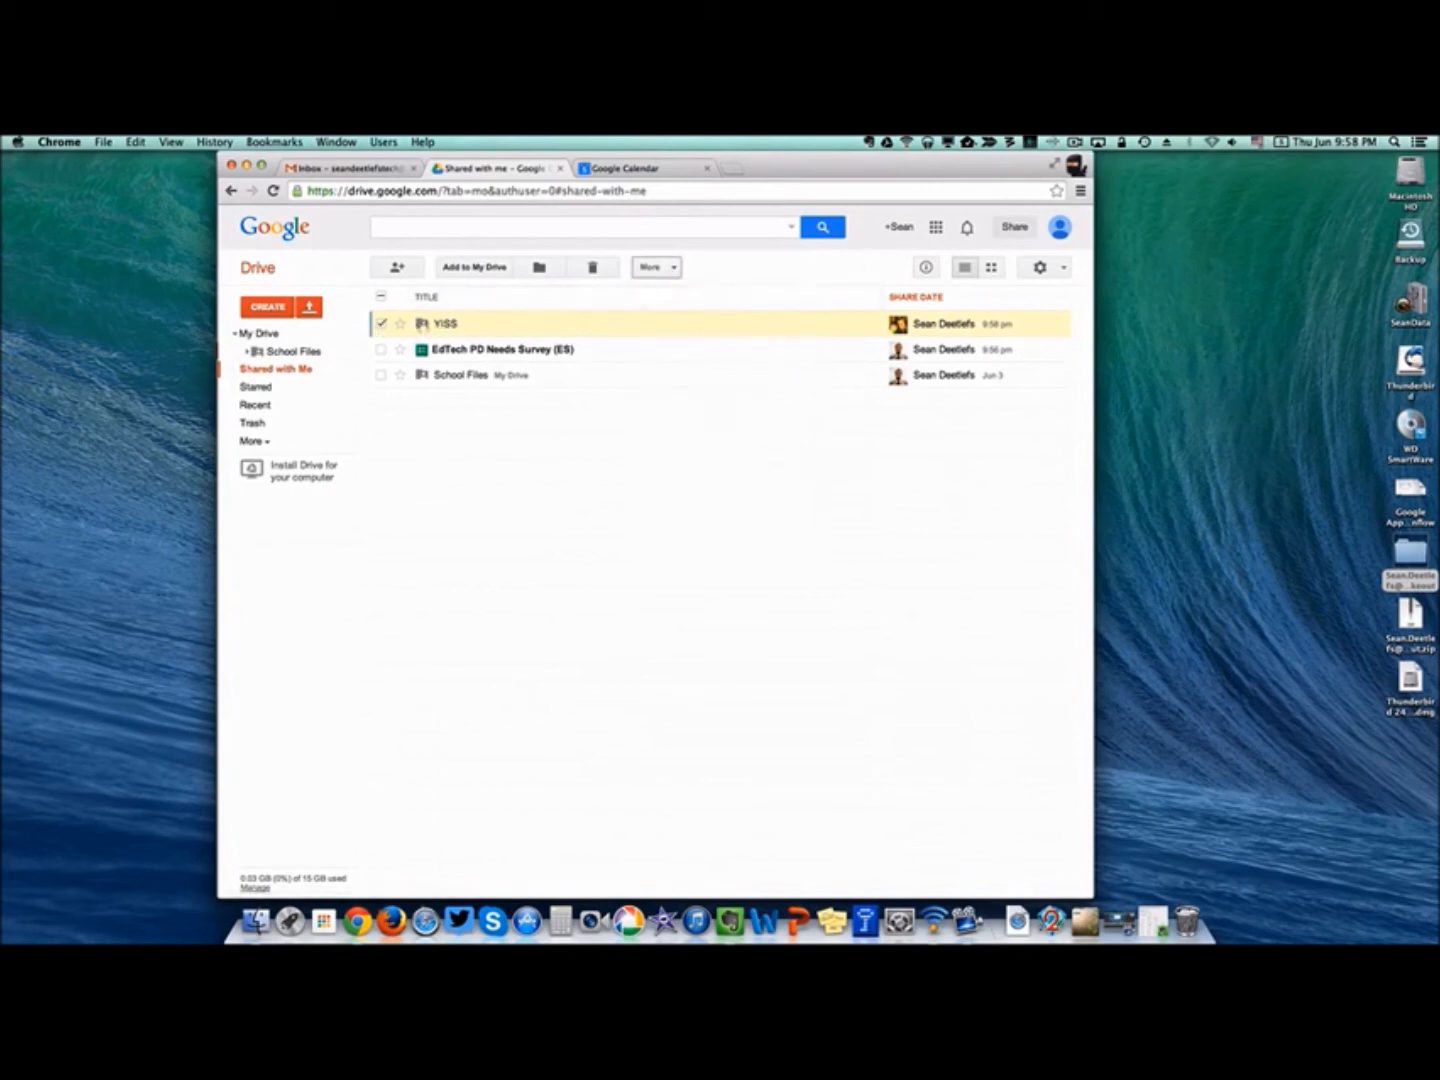
{"action": "left_click", "coordinate": [445, 325]}
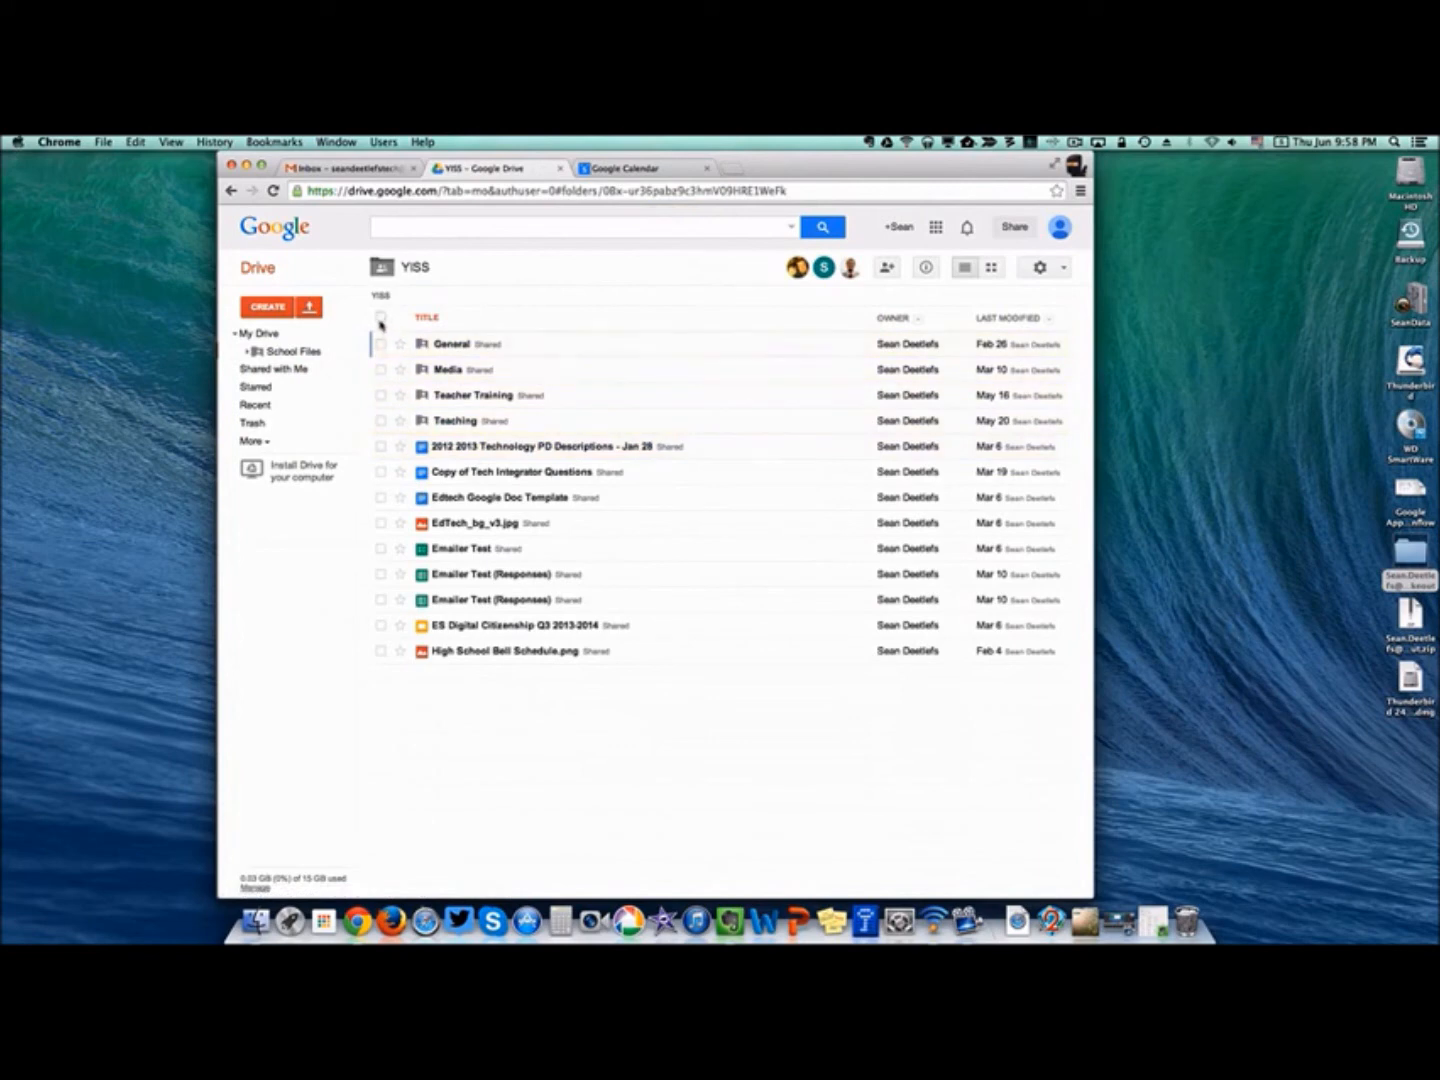
Copy all YISS files, excluding the General, Media, Teacher Training and Teaching subfolders.
{"action": "left_click", "coordinate": [381, 318]}
{"action": "left_click", "coordinate": [380, 343]}
{"action": "left_click", "coordinate": [380, 369]}
{"action": "left_click", "coordinate": [380, 395]}
{"action": "left_click", "coordinate": [381, 419]}
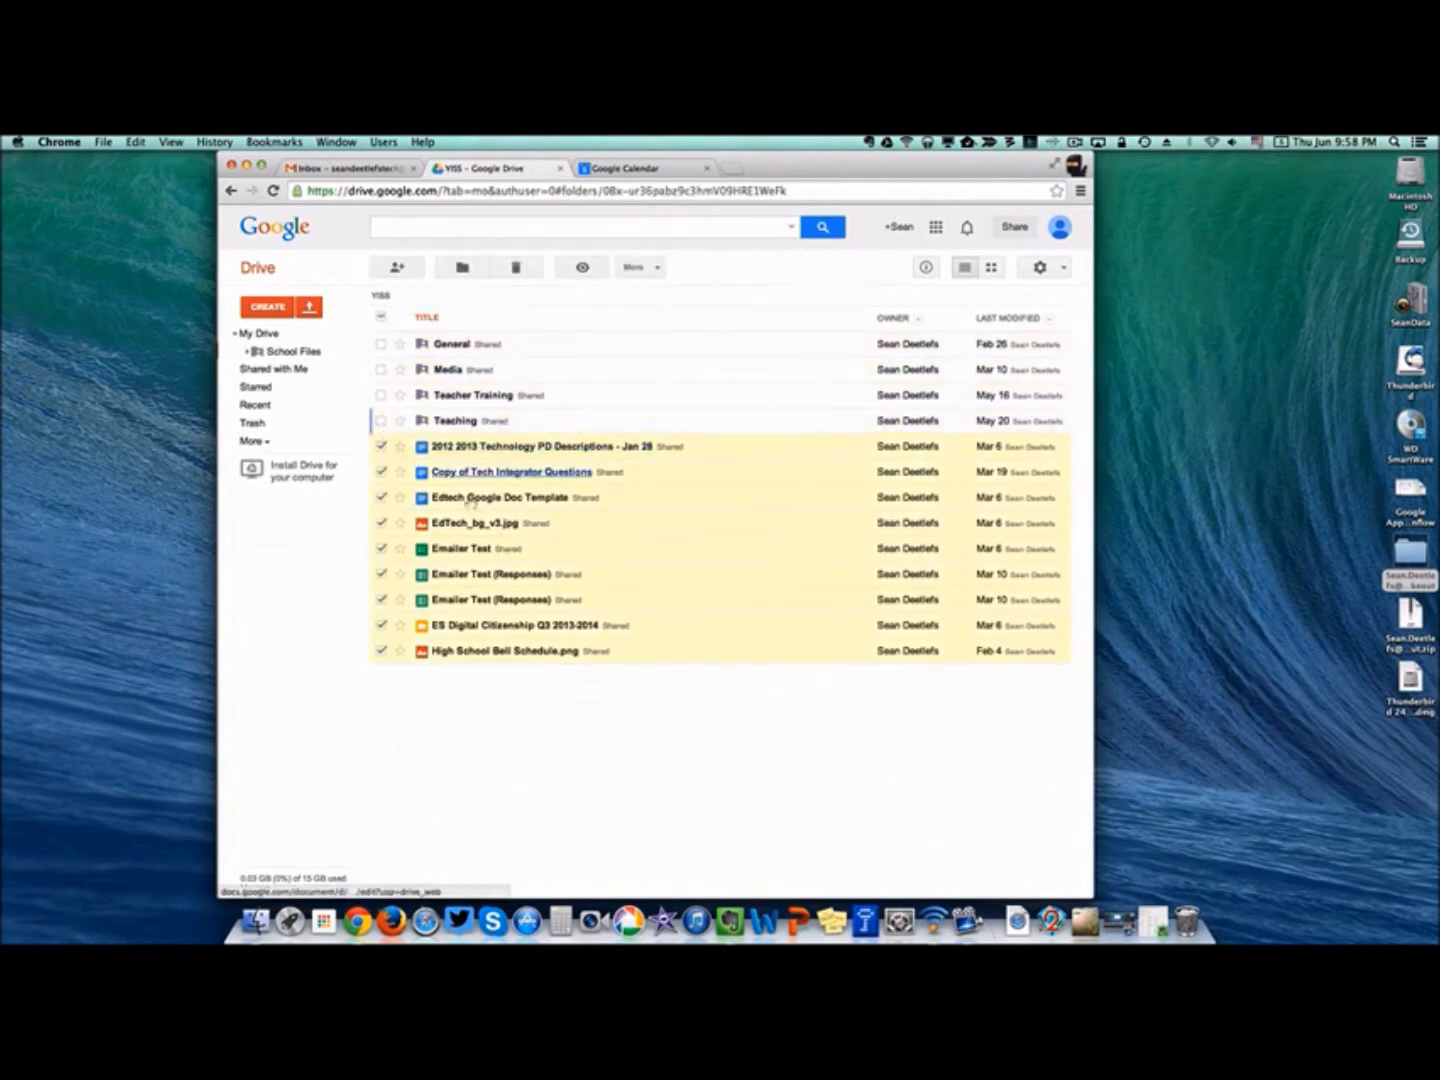
{"action": "left_click", "coordinate": [644, 266]}
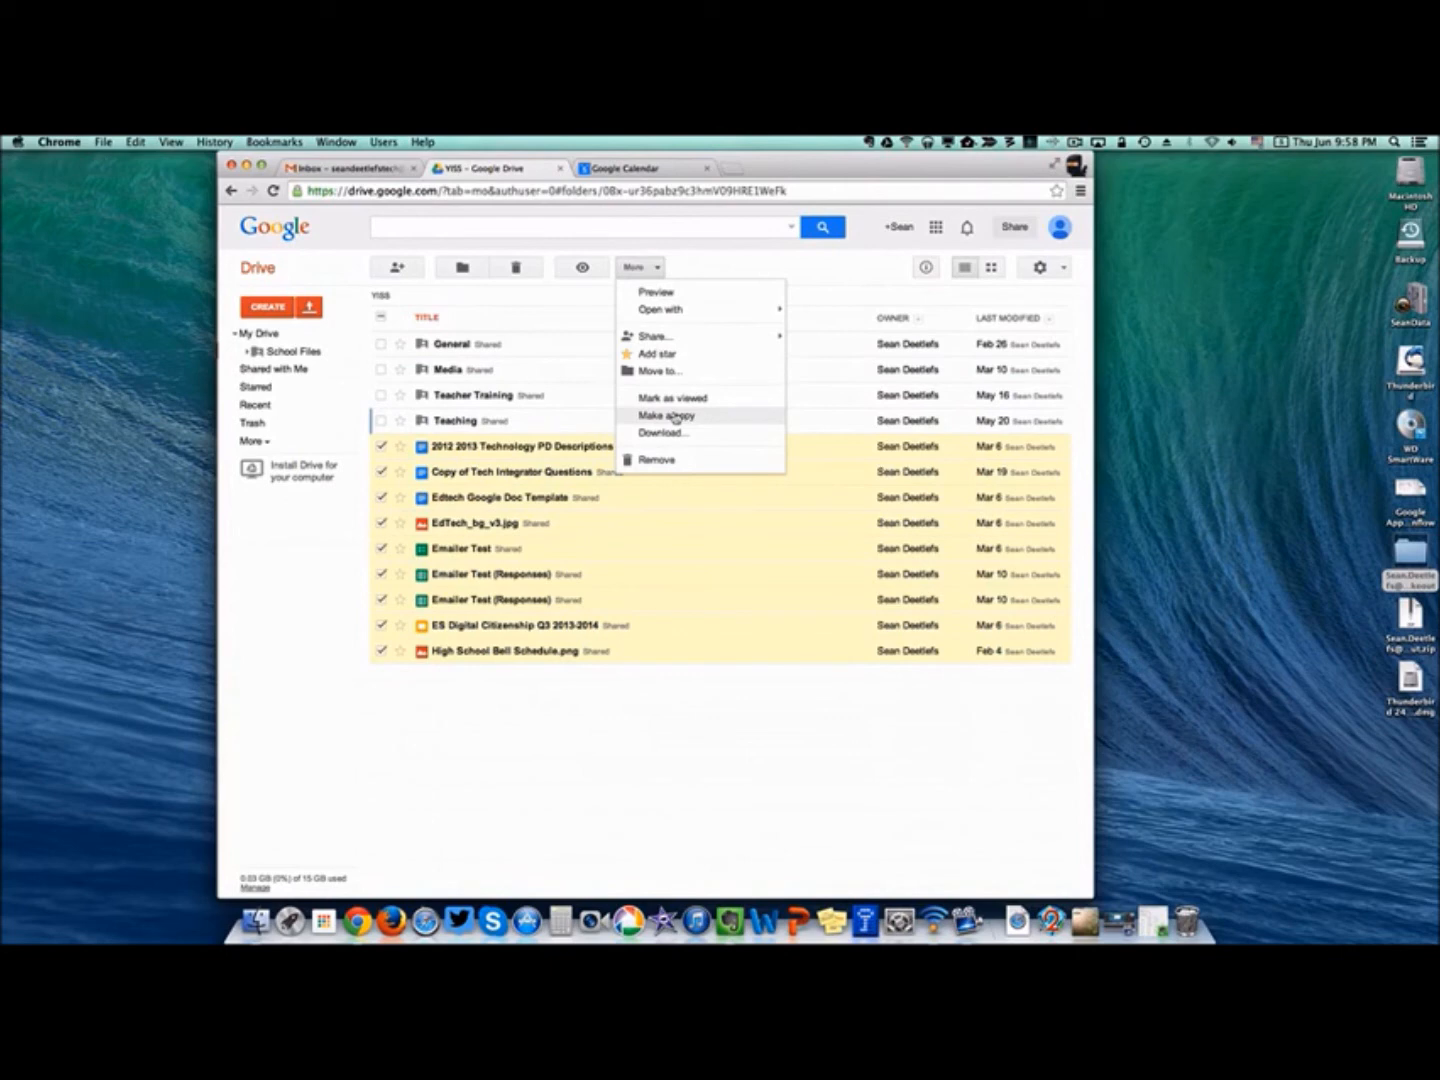
{"action": "left_click", "coordinate": [676, 416]}
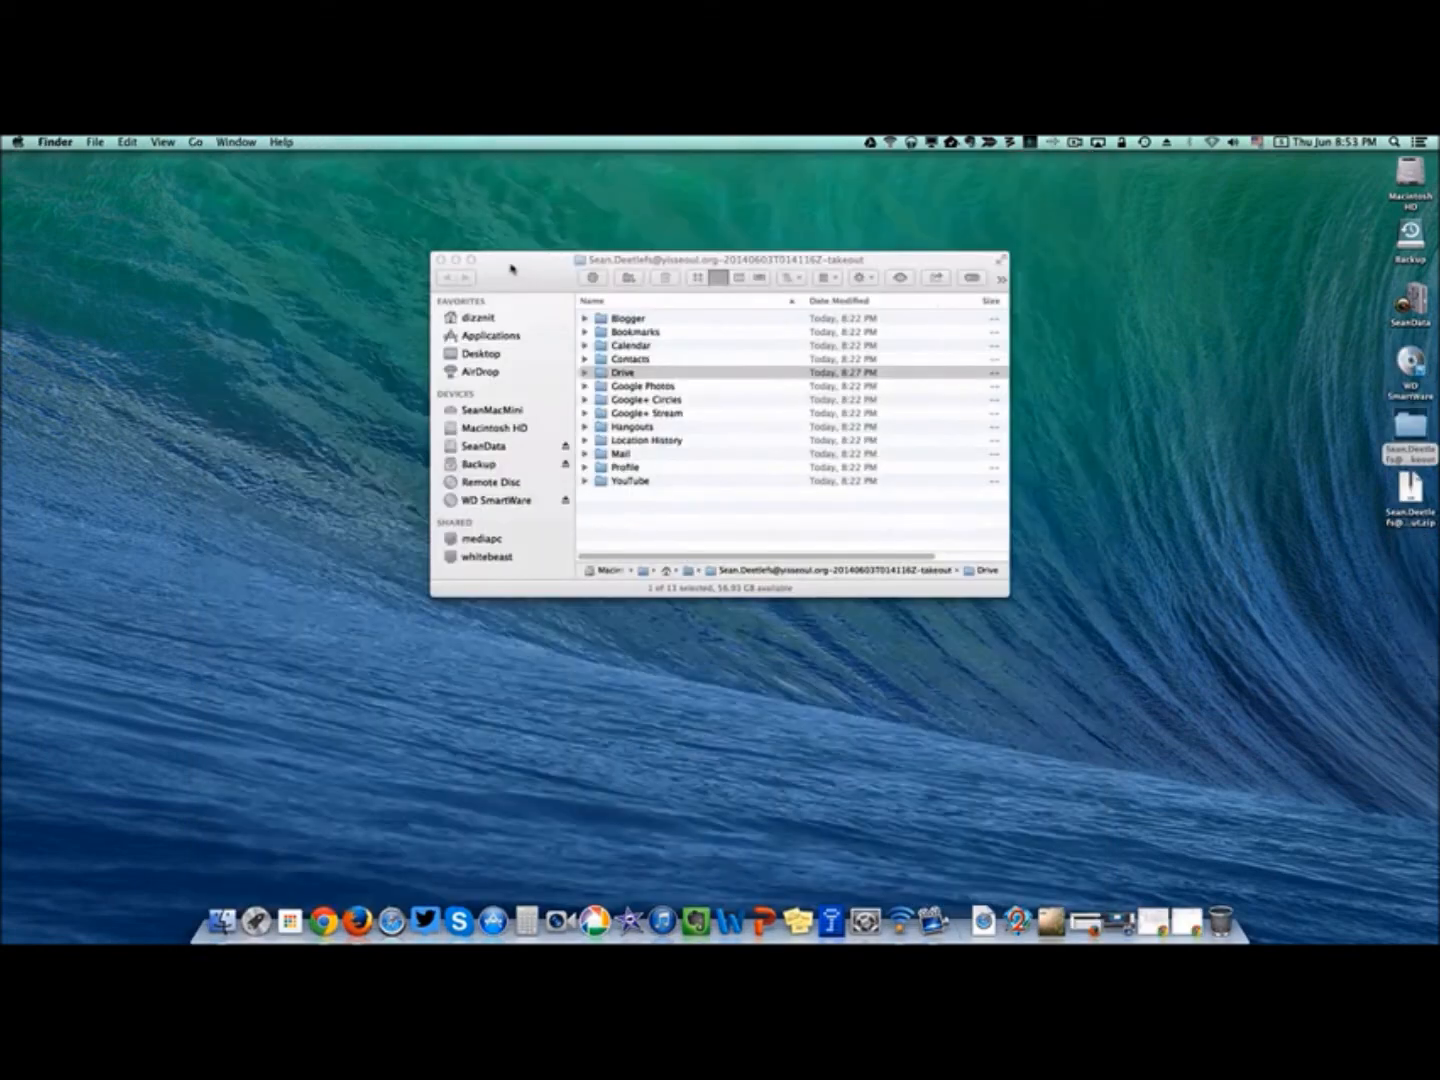
Browse the takeout's Google Photos folders and preview appleiphone5chandsonlead01.jpg.
{"action": "left_click", "coordinate": [592, 375]}
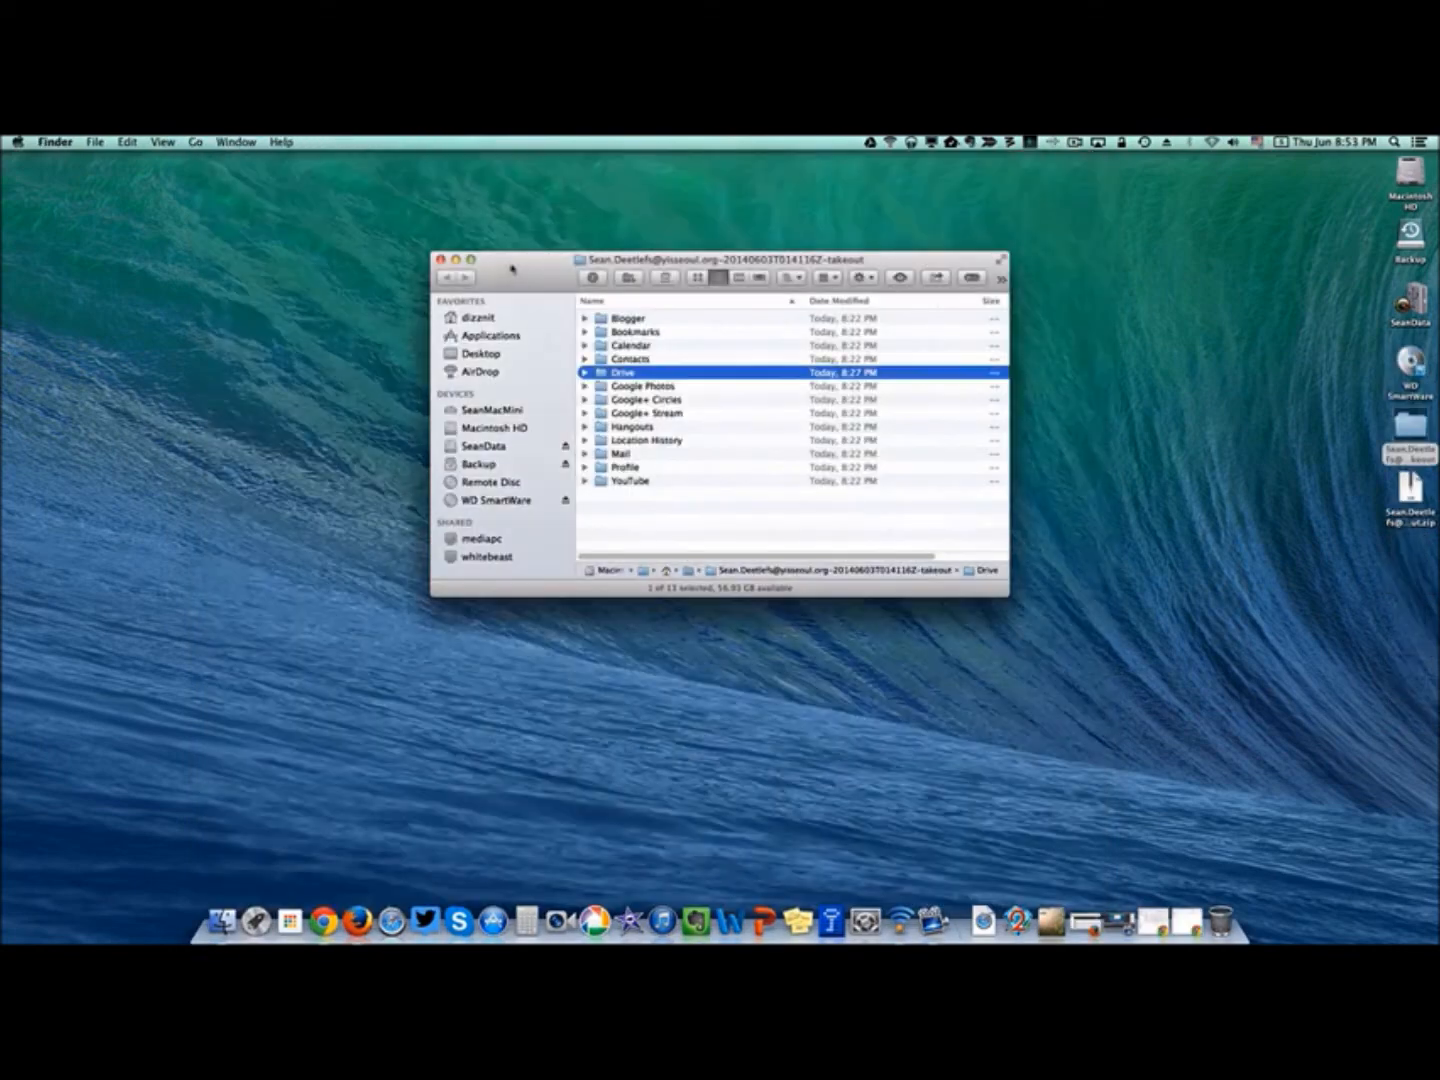
{"action": "left_click", "coordinate": [585, 388]}
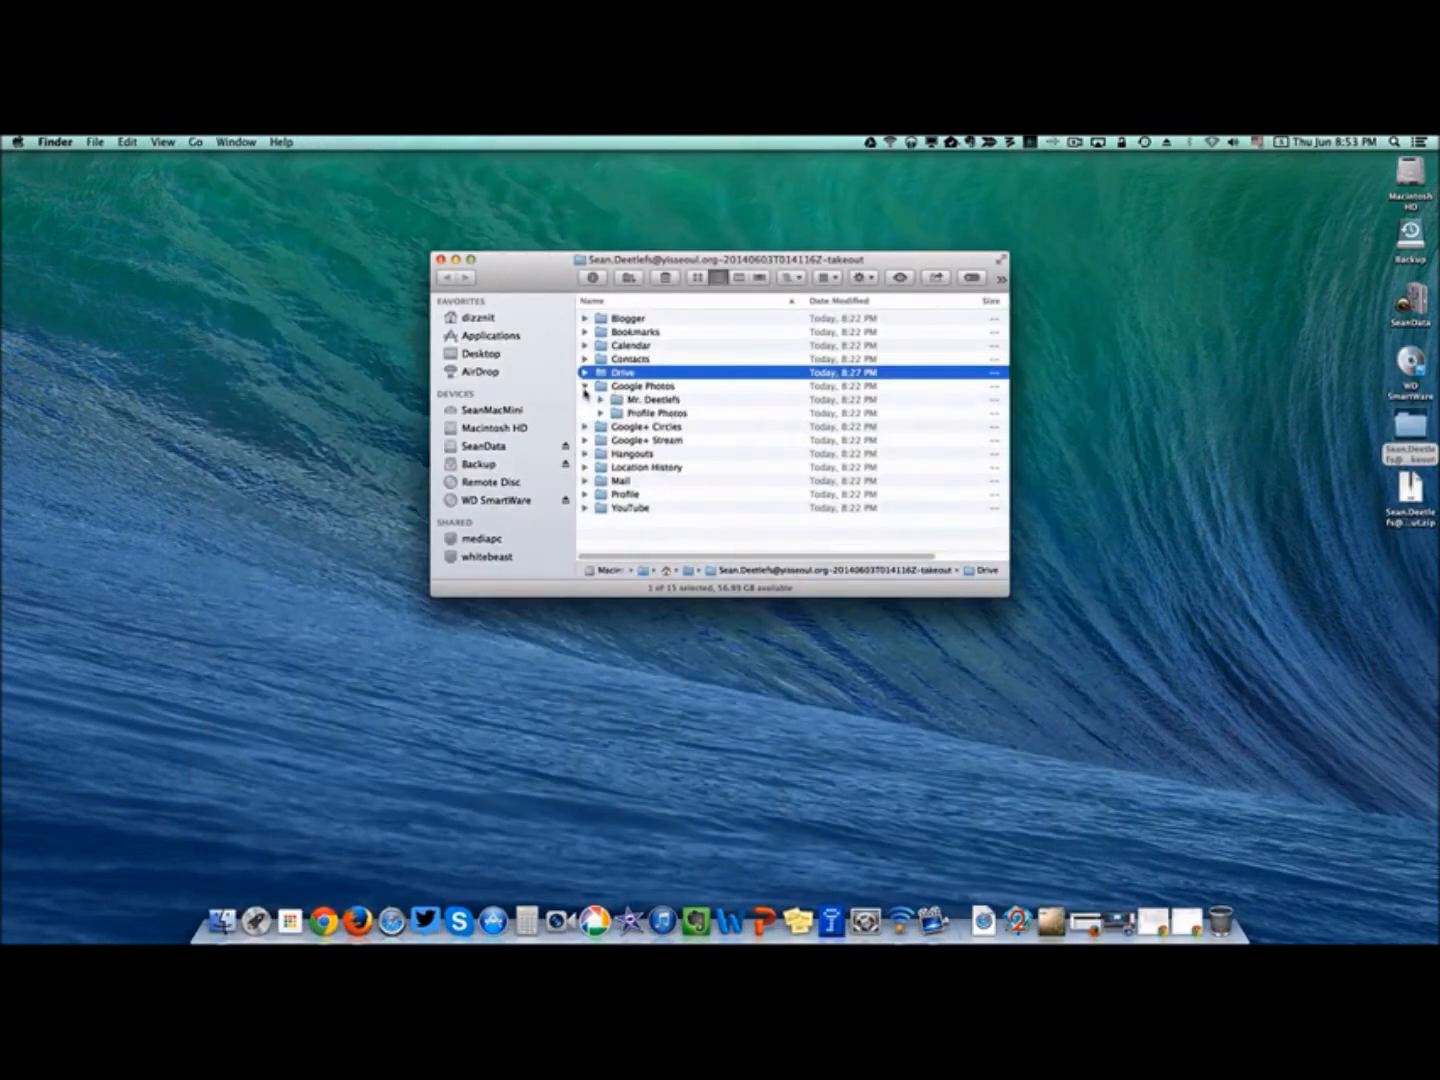
{"action": "left_click", "coordinate": [599, 400]}
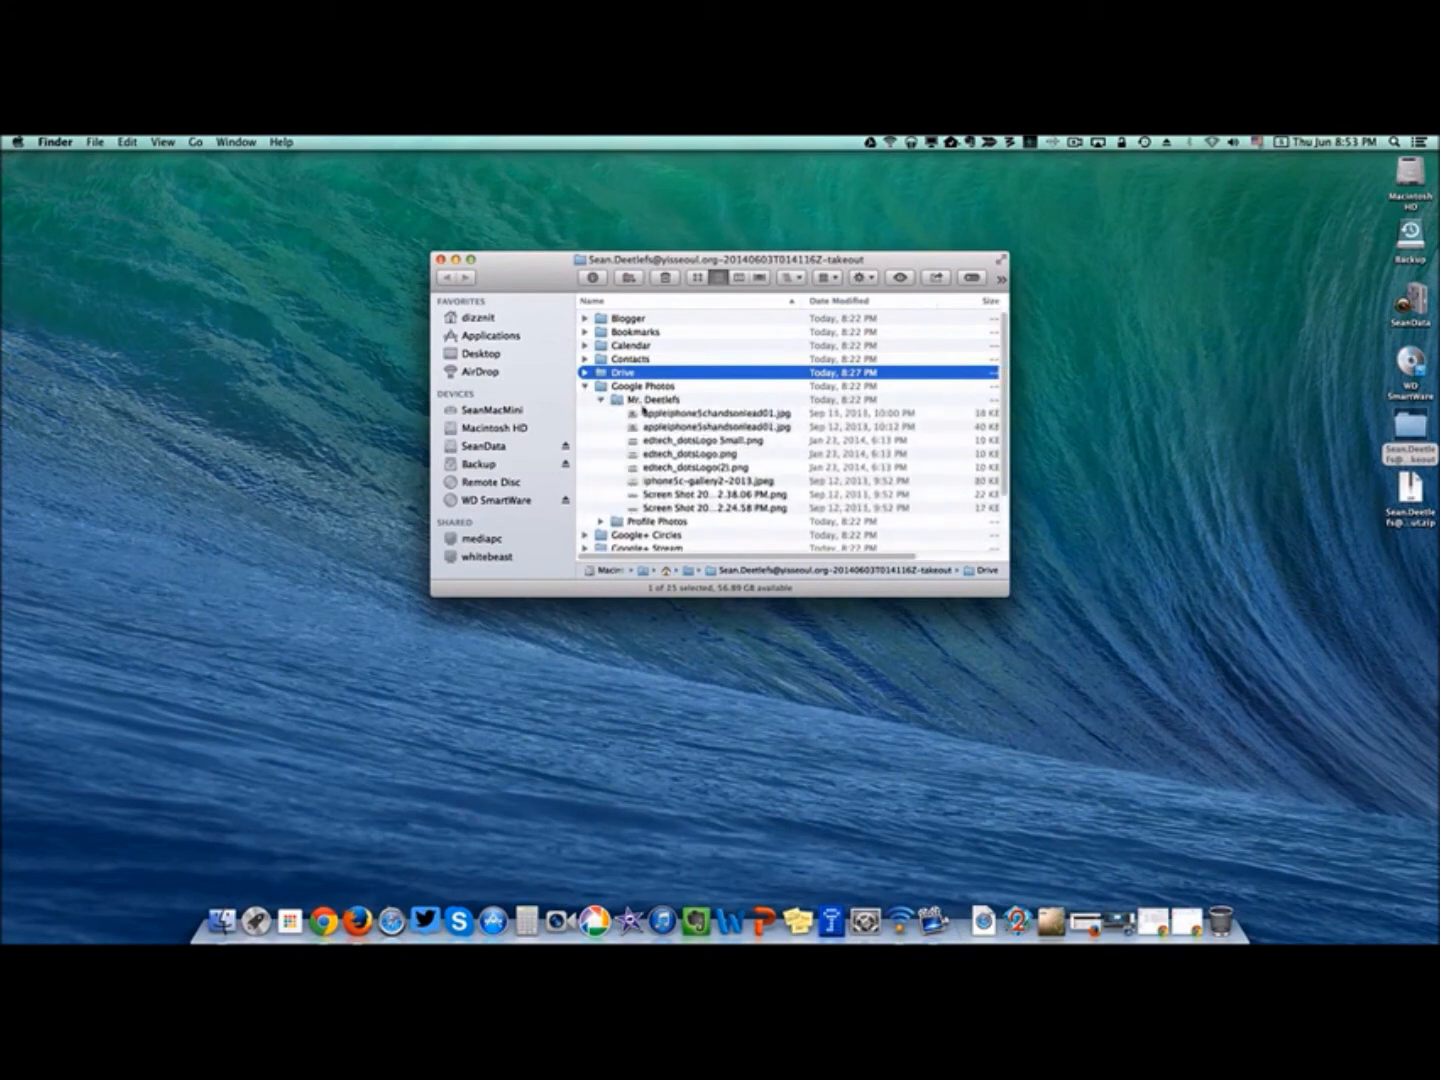
{"action": "left_click", "coordinate": [645, 412]}
{"action": "key", "text": "space"}
{"action": "key", "text": "space"}
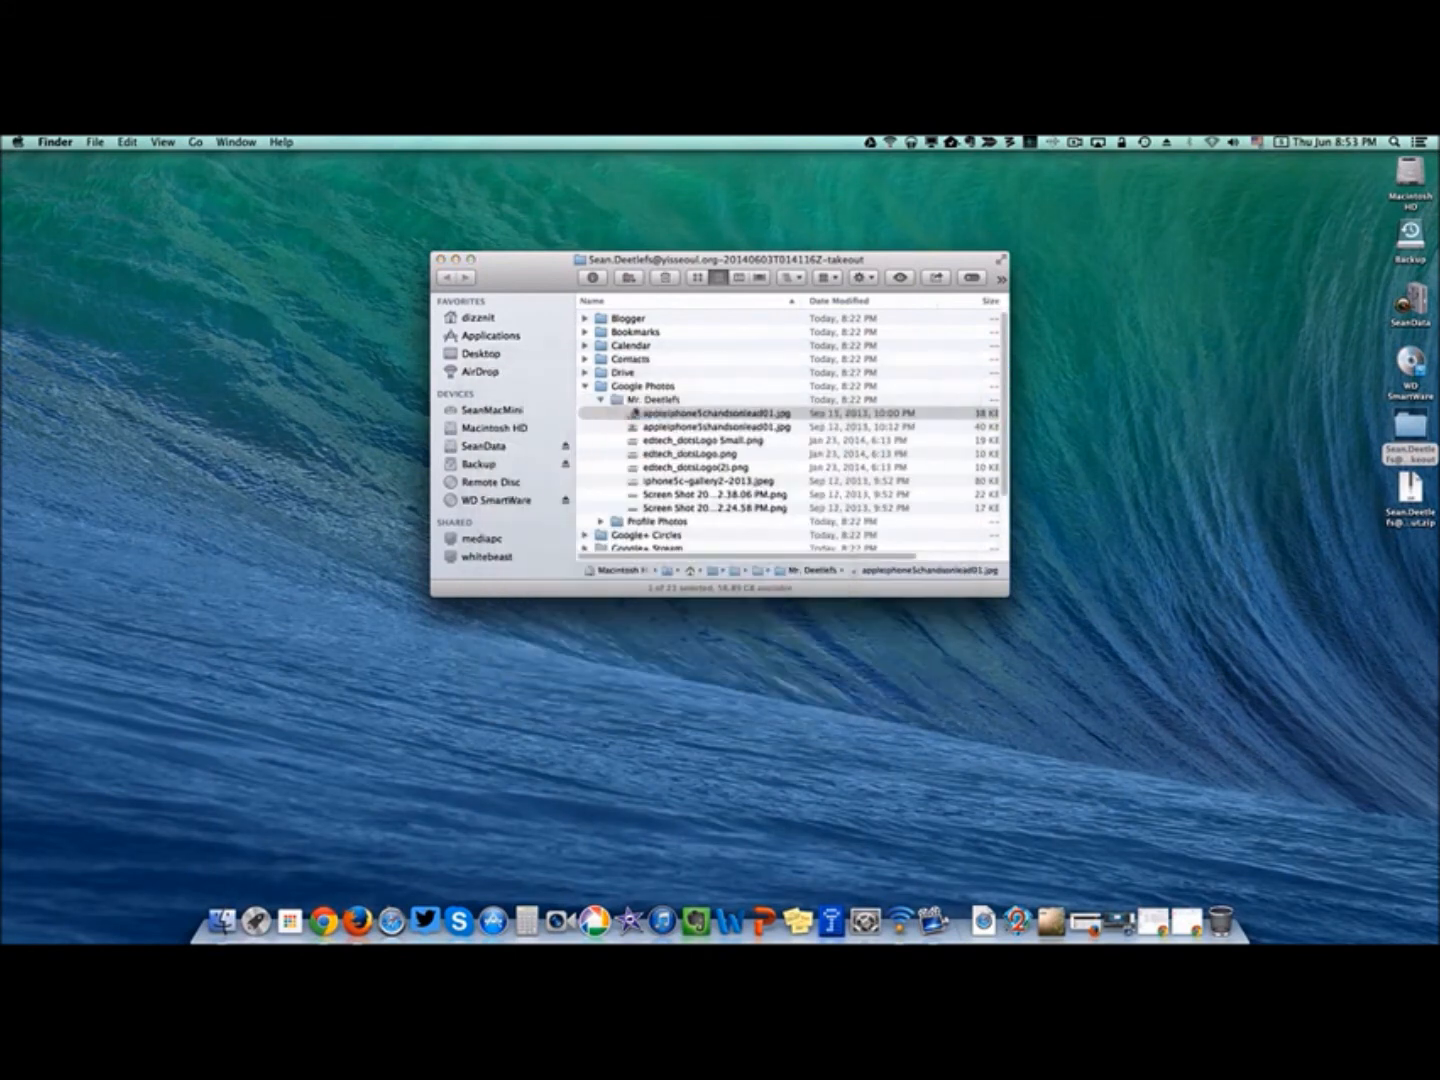
{"action": "left_click", "coordinate": [601, 400]}
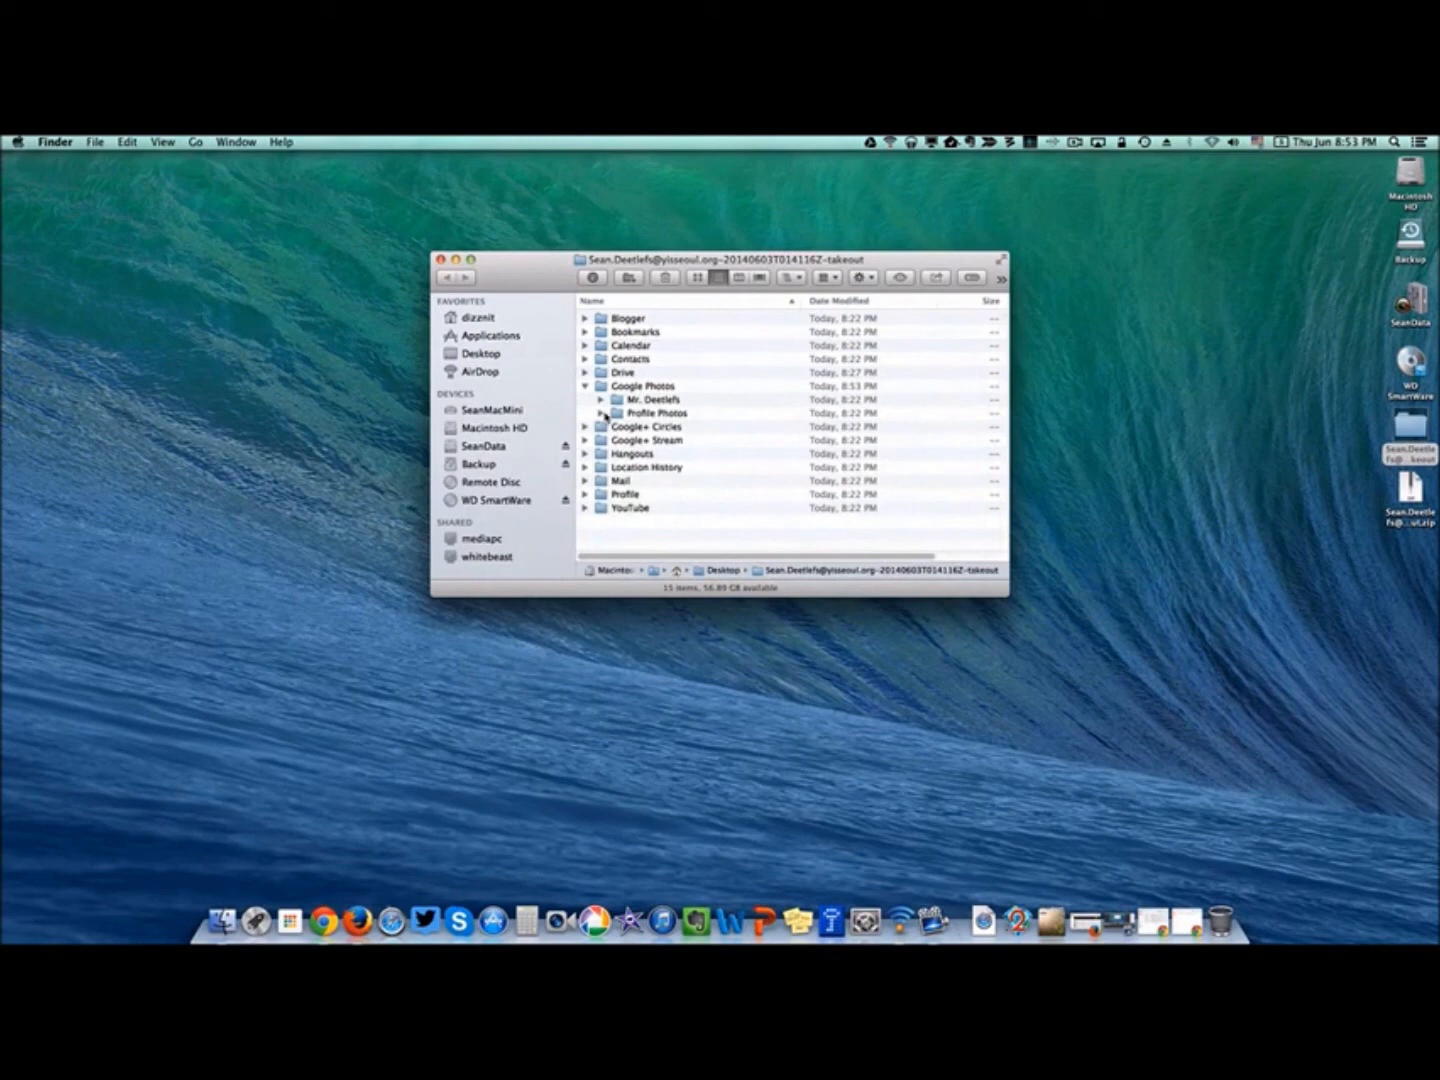
{"action": "left_click", "coordinate": [601, 413]}
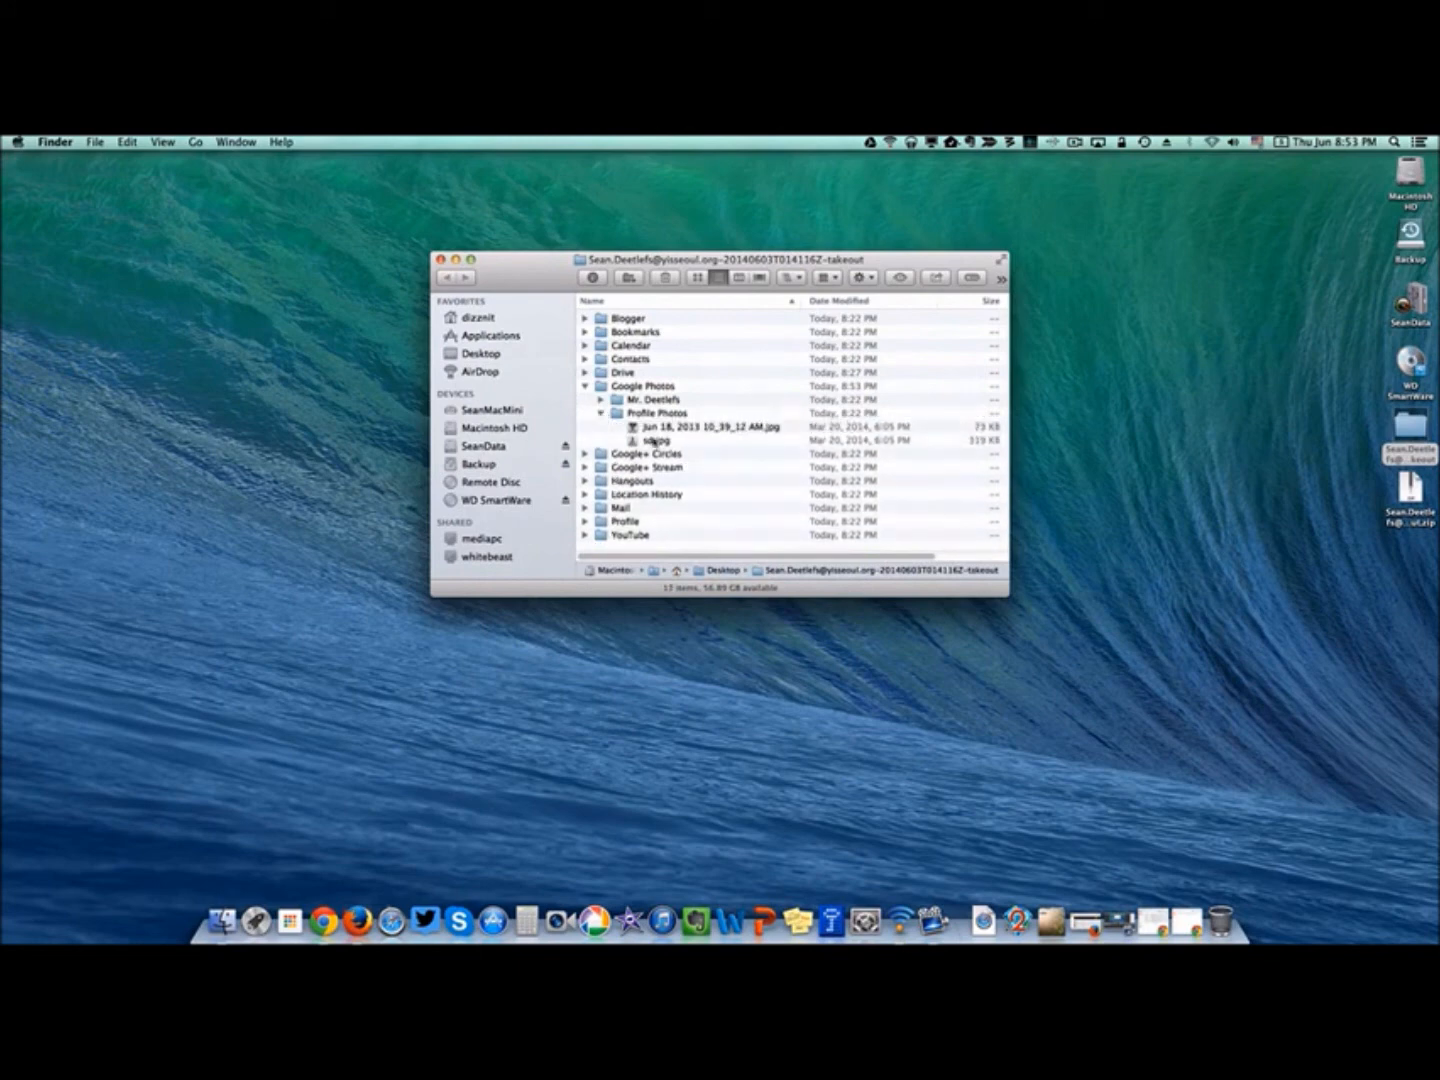
{"action": "left_click", "coordinate": [601, 413]}
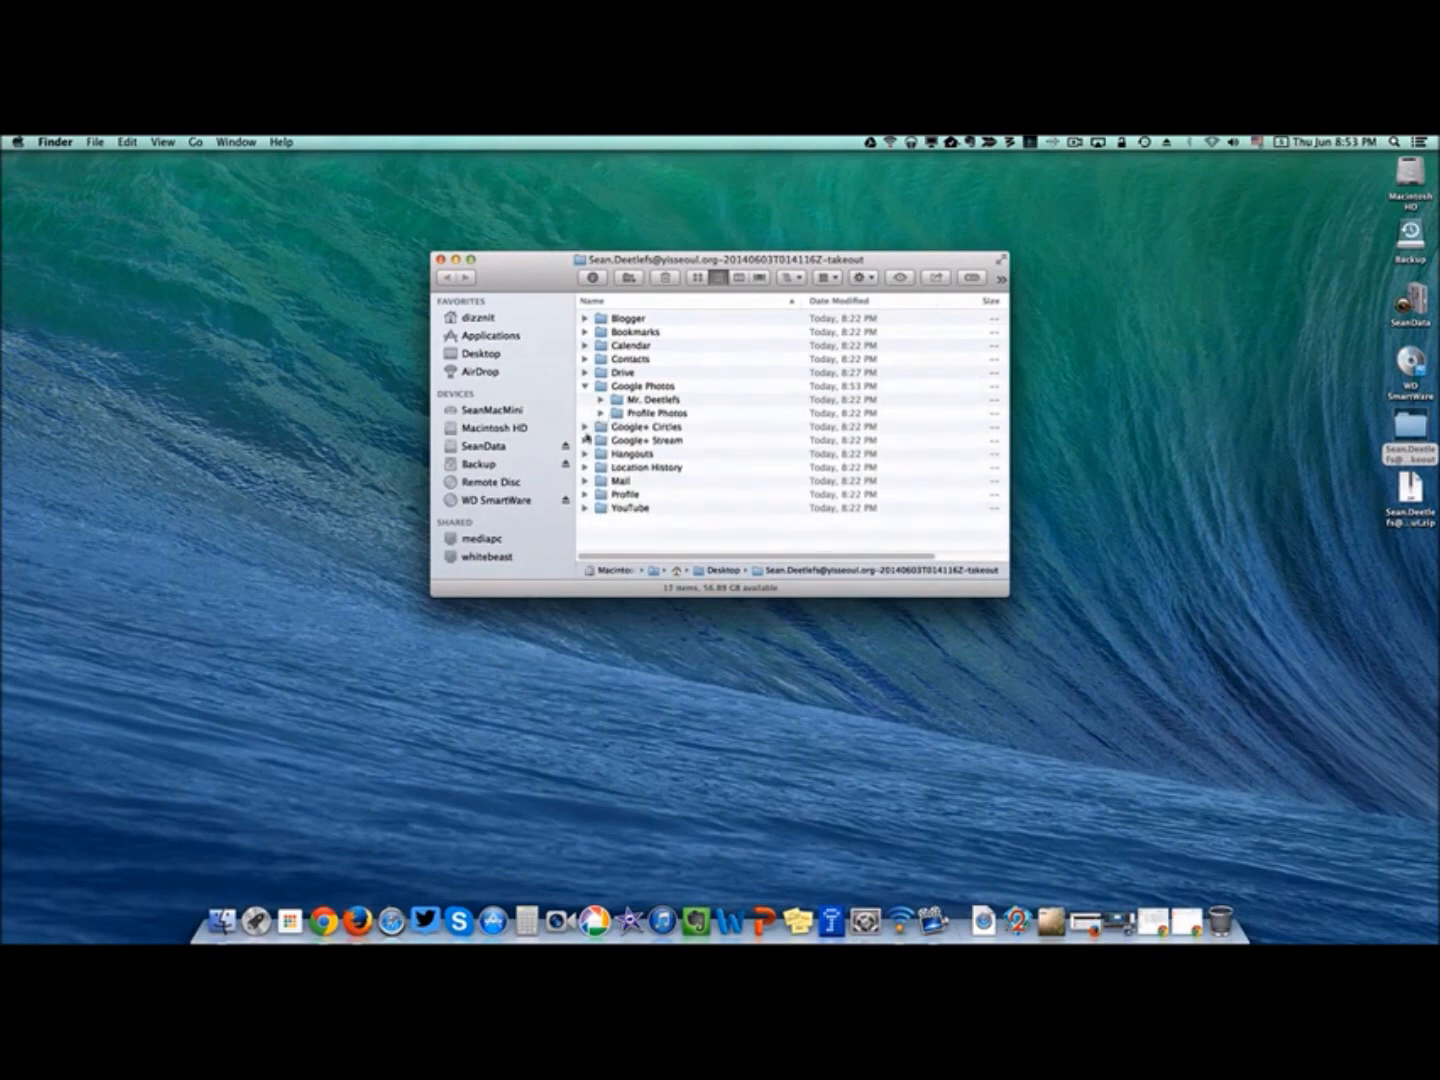
{"action": "left_click", "coordinate": [584, 387]}
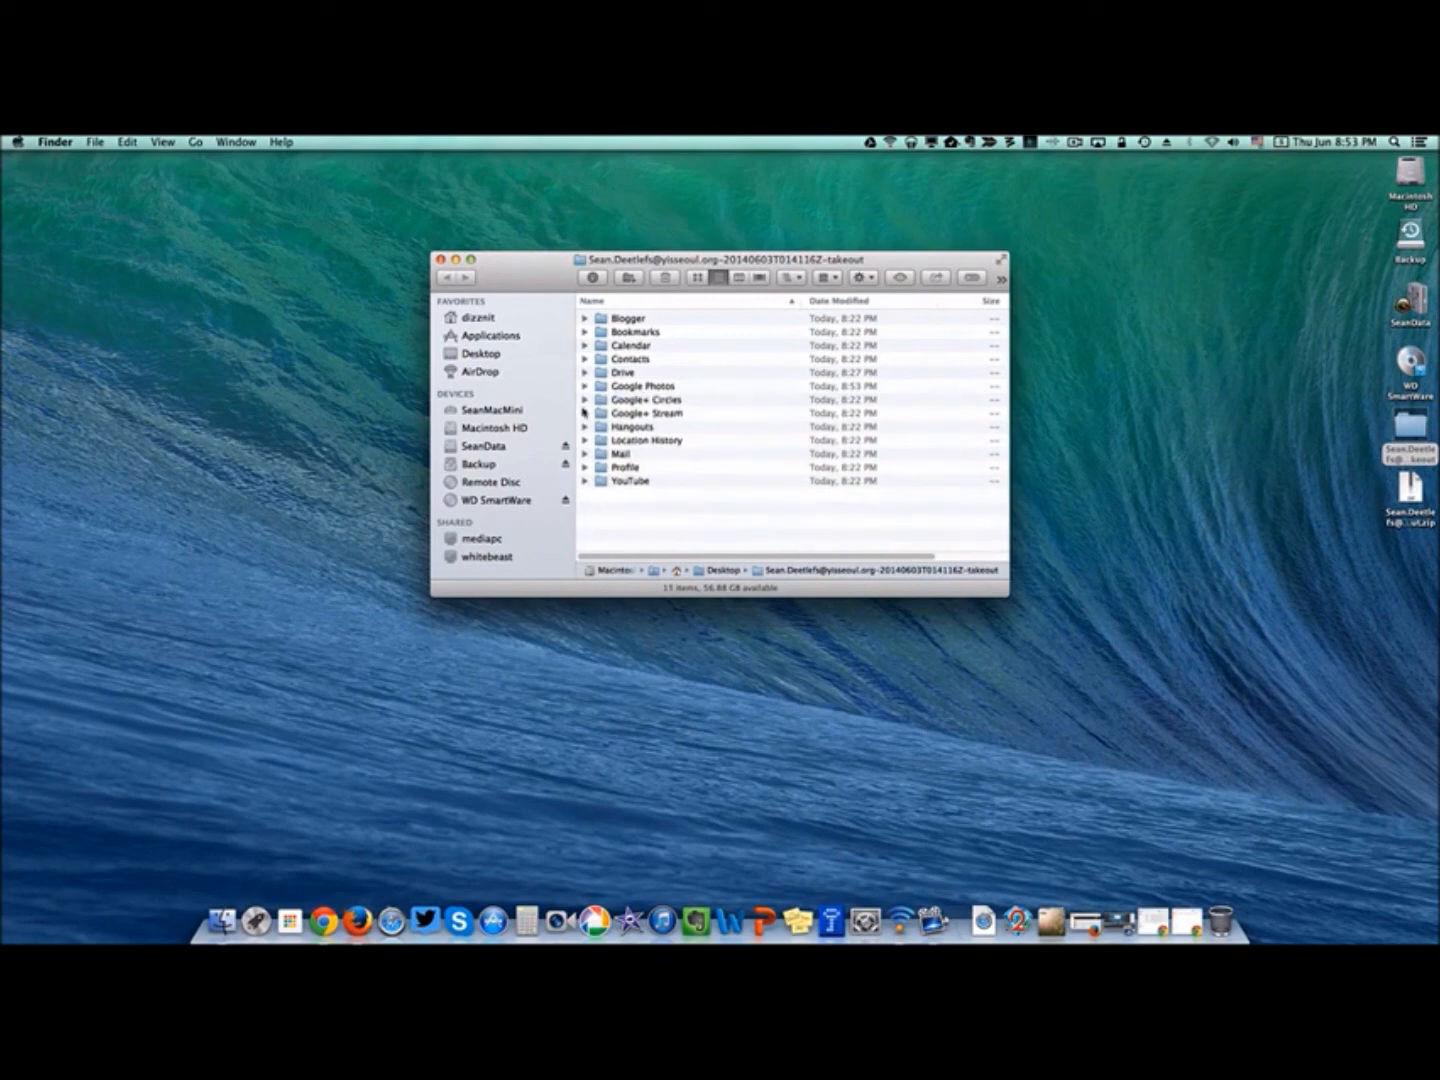
Select the All mail Including Spam and Trash.mbox archive in the Mail folder and launch Mail.
{"action": "left_click", "coordinate": [585, 454]}
{"action": "left_click", "coordinate": [714, 469]}
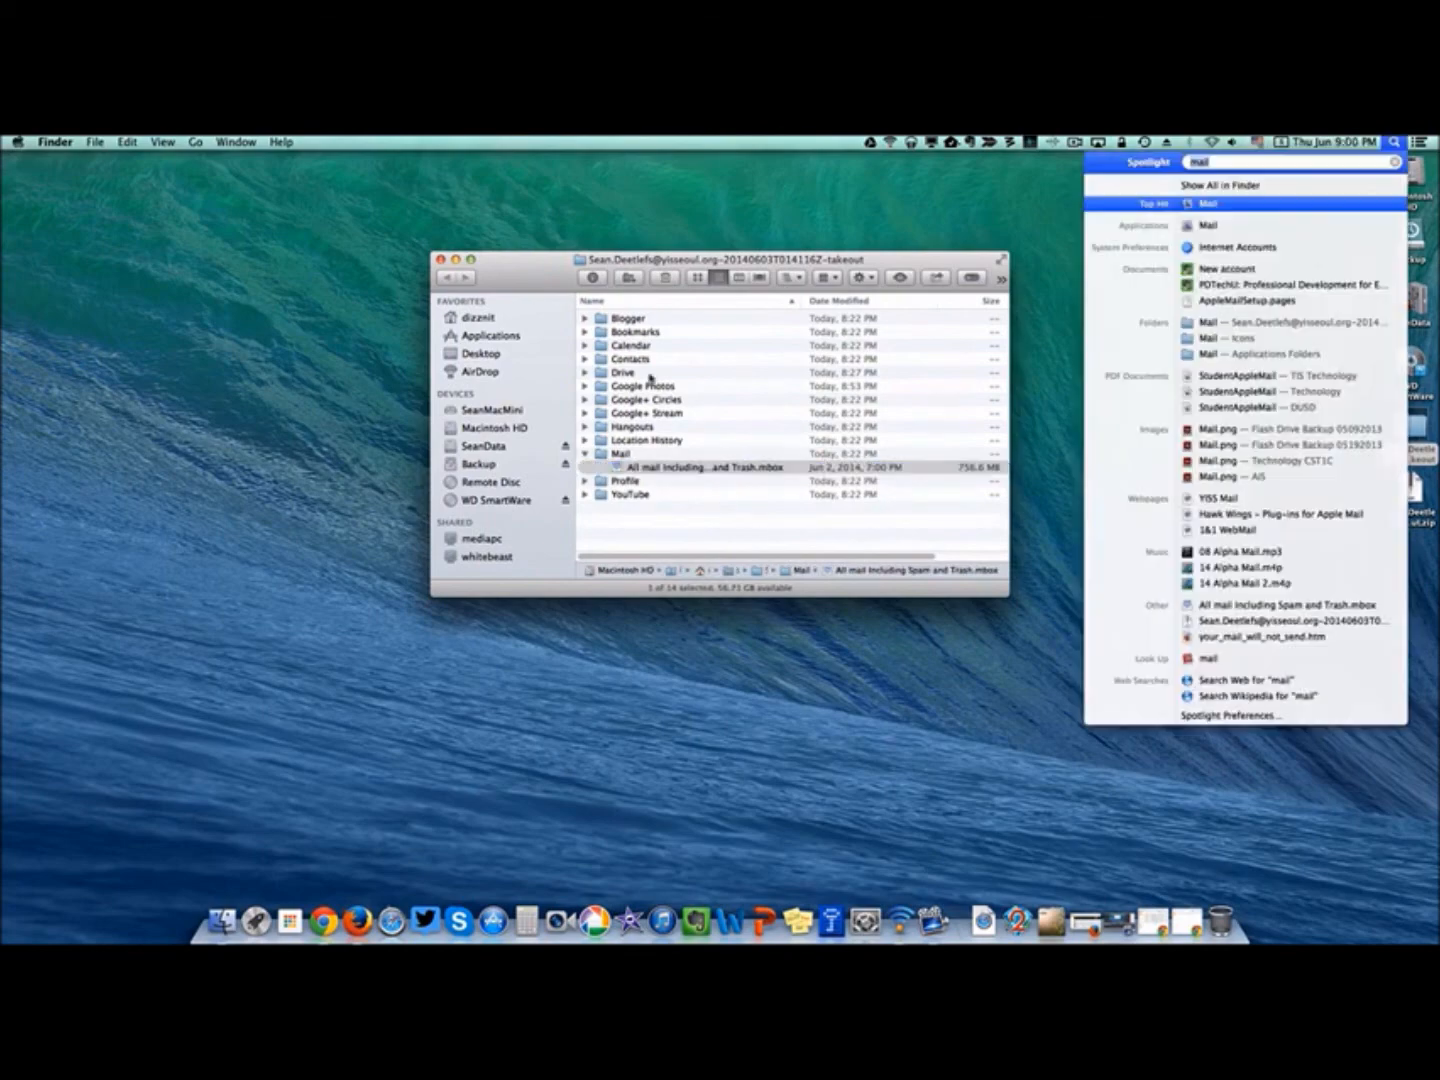
{"action": "key", "text": "Escape"}
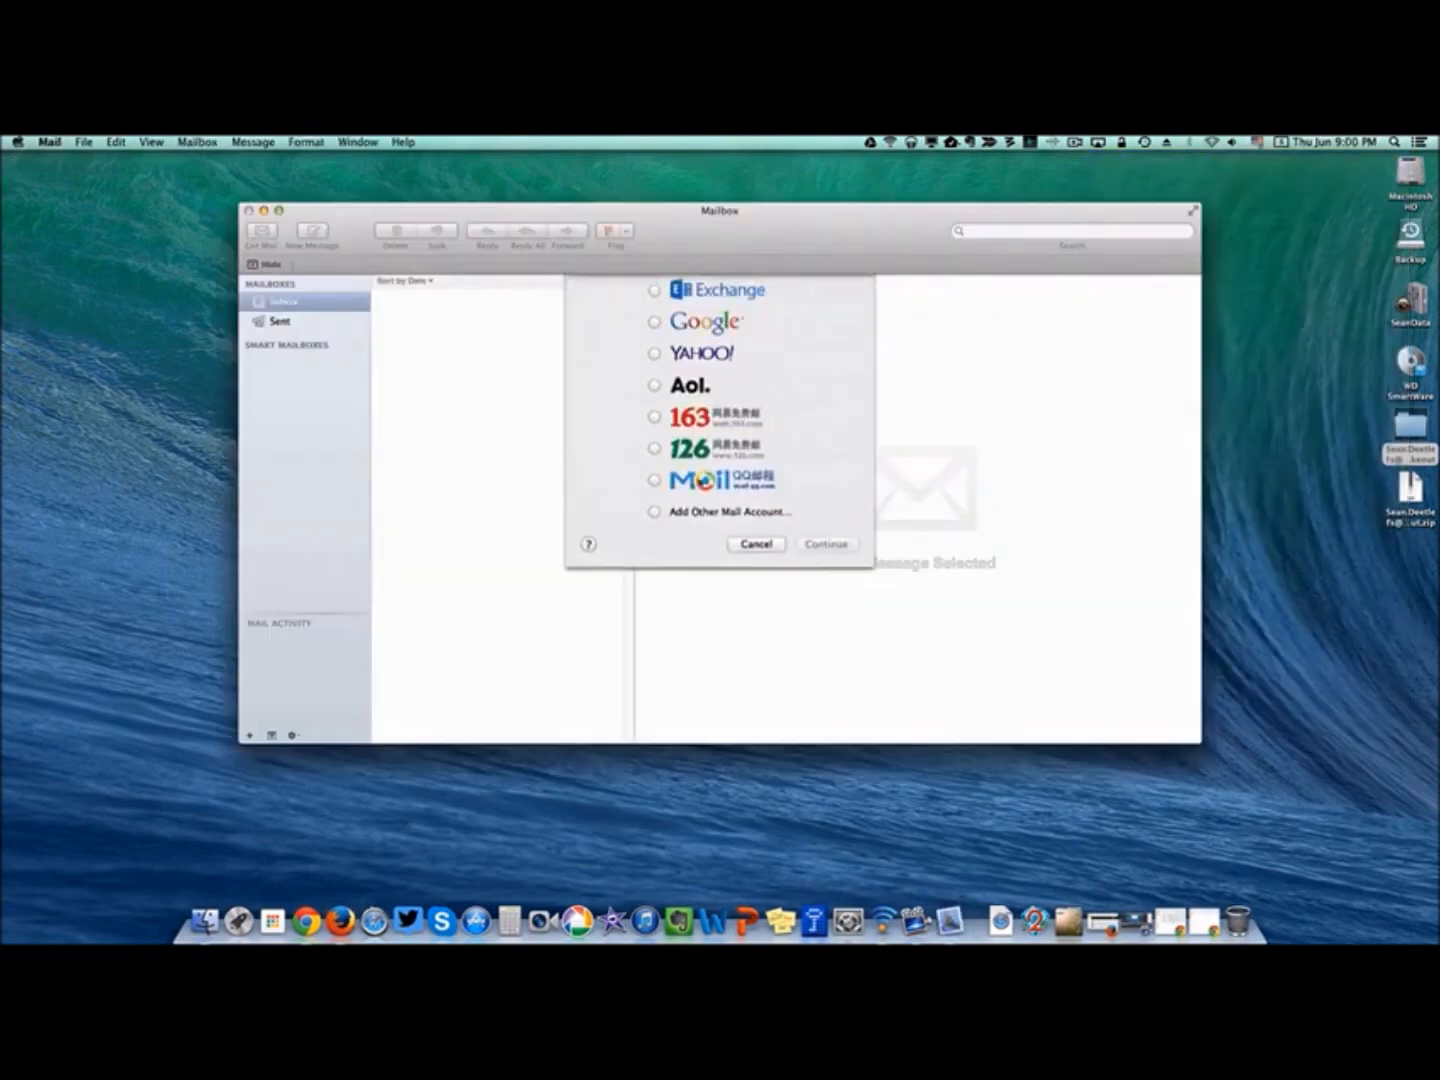
Add an Other Mail Account named School with the school email address and password.
{"action": "left_click", "coordinate": [653, 384]}
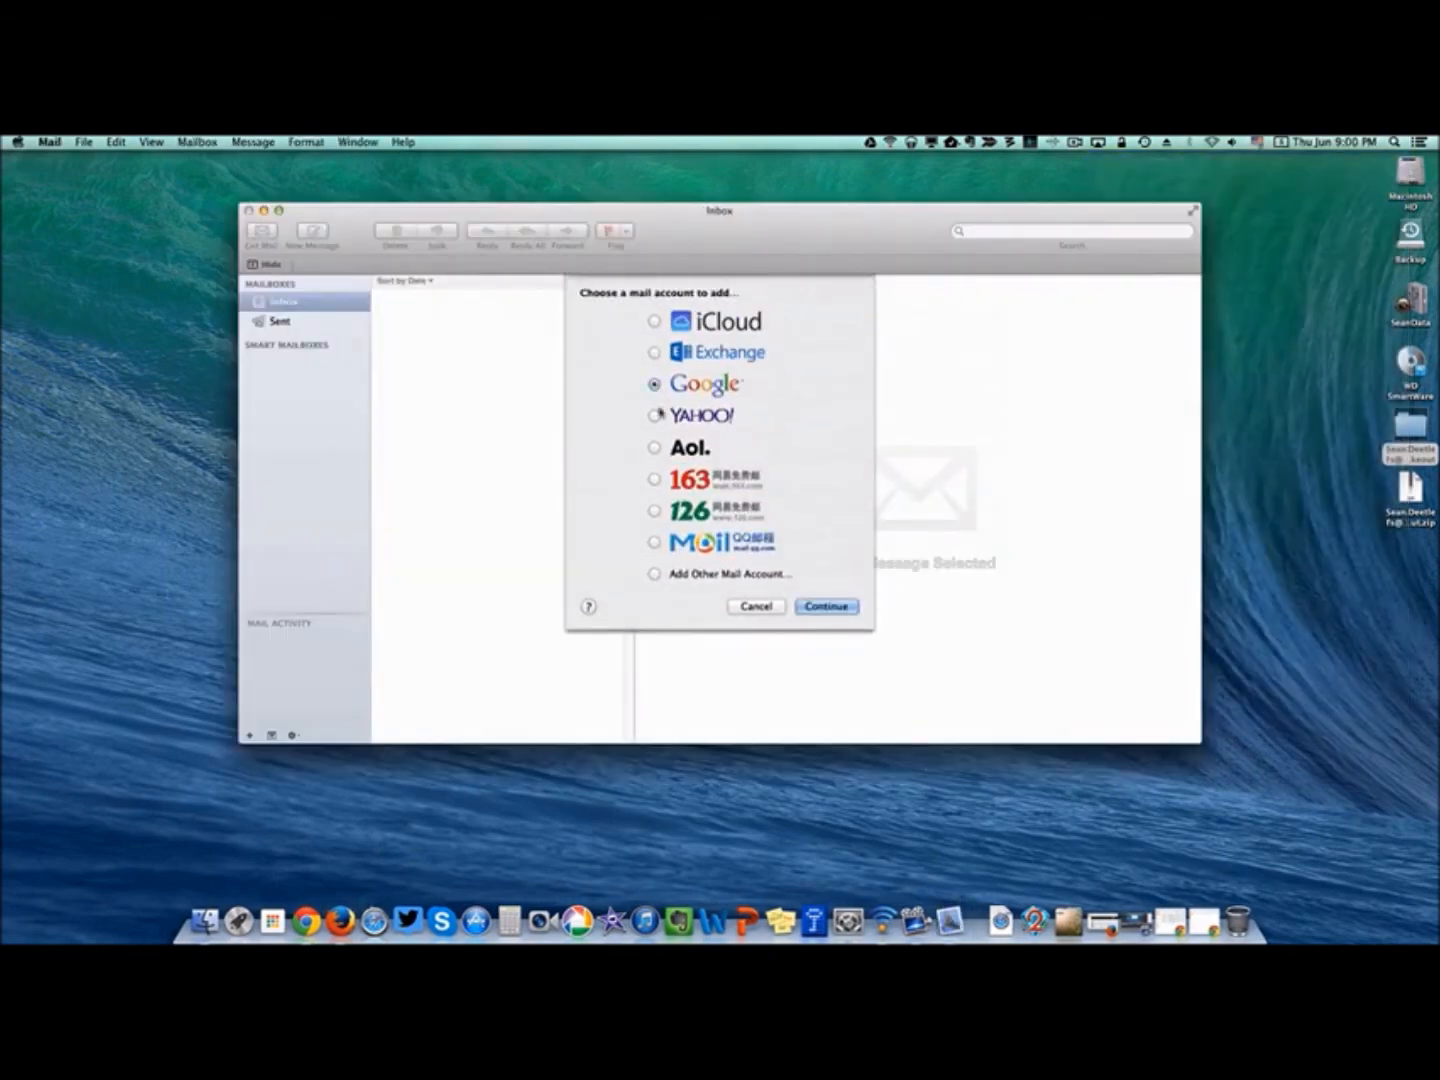
{"action": "left_click", "coordinate": [654, 574]}
{"action": "left_click", "coordinate": [806, 606]}
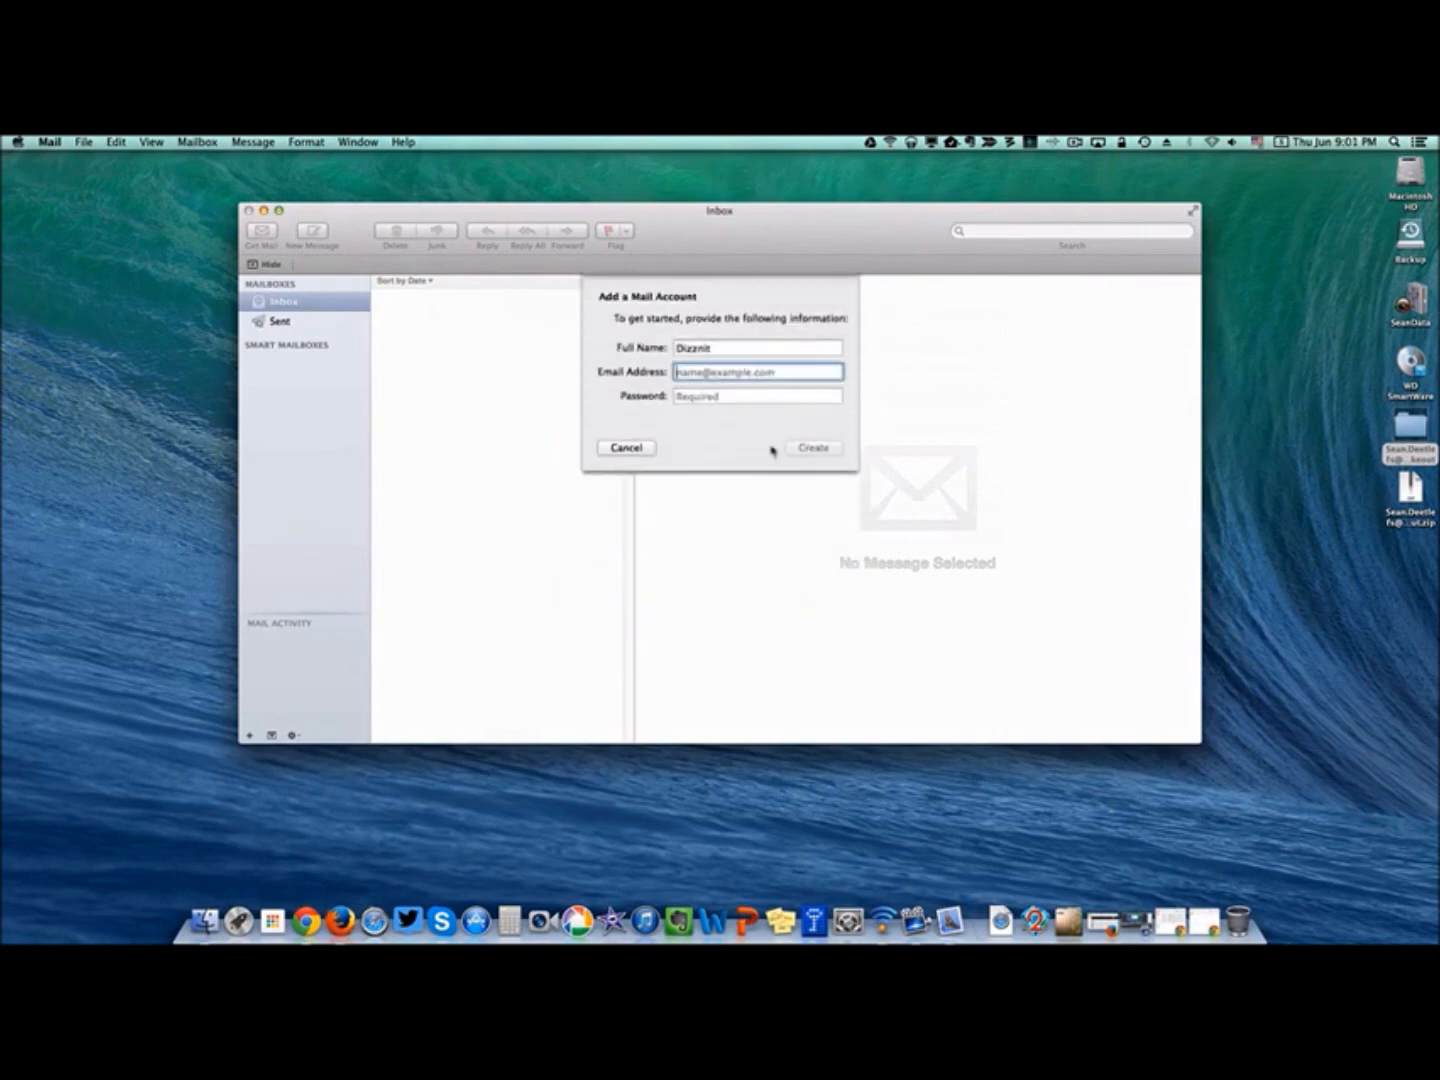
{"action": "key", "text": "shift+Tab"}
{"action": "type", "text": "Sehool"}
{"action": "key", "text": "Tab"}
{"action": "key", "text": "Tab"}
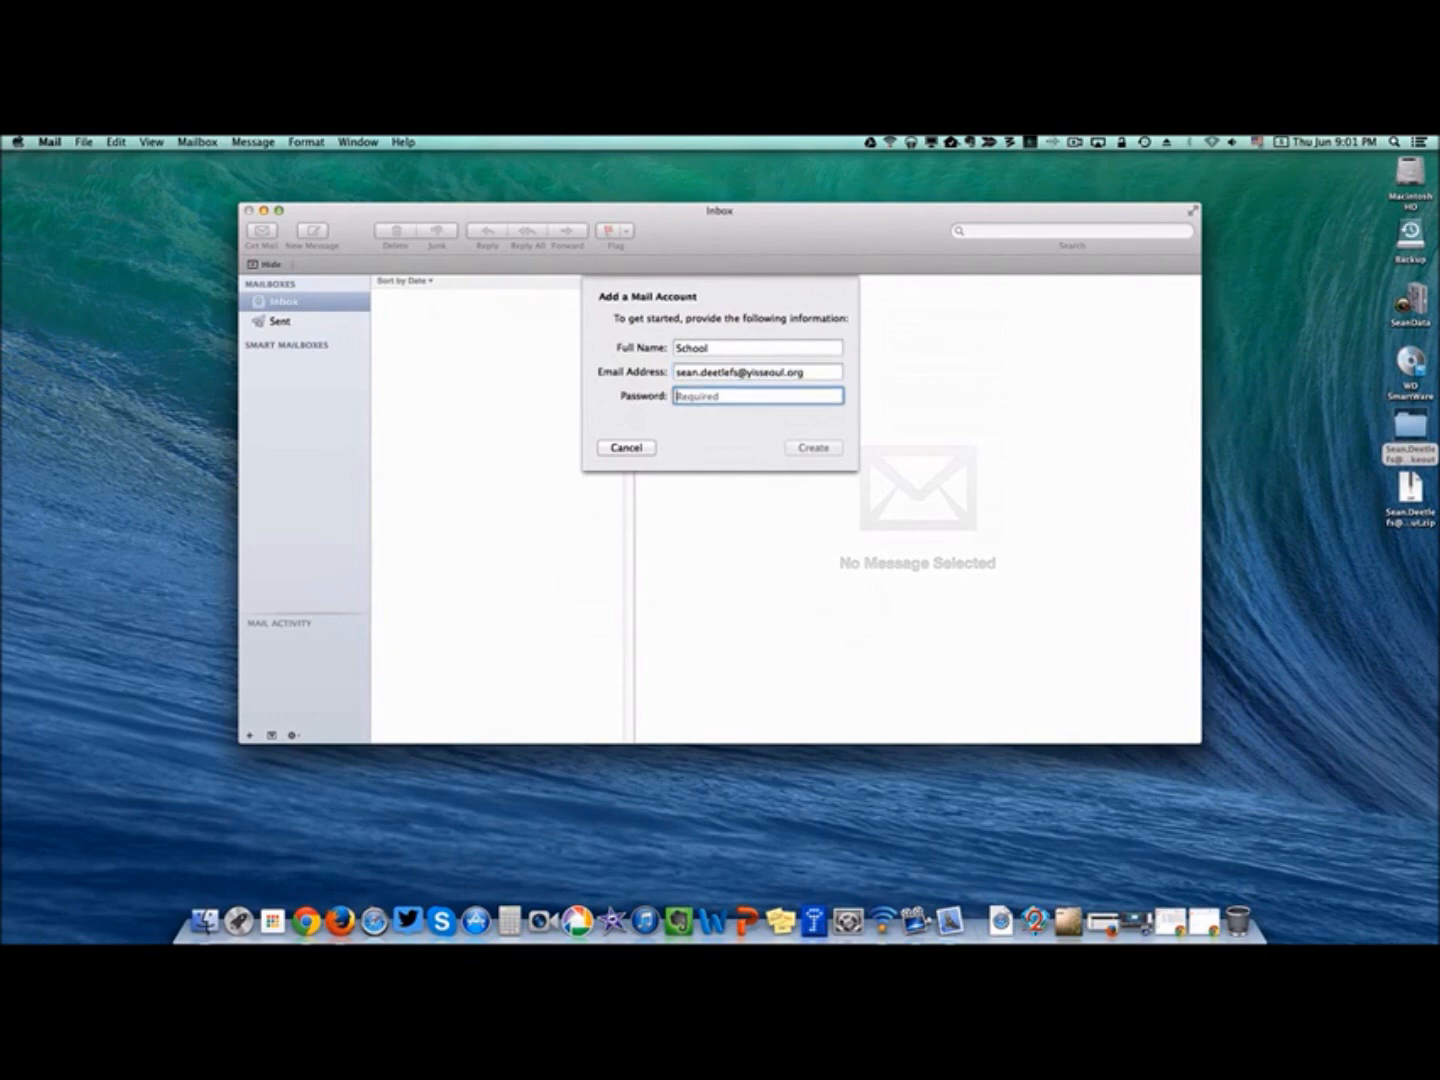
{"action": "type", "text": "********"}
{"action": "left_click", "coordinate": [815, 448]}
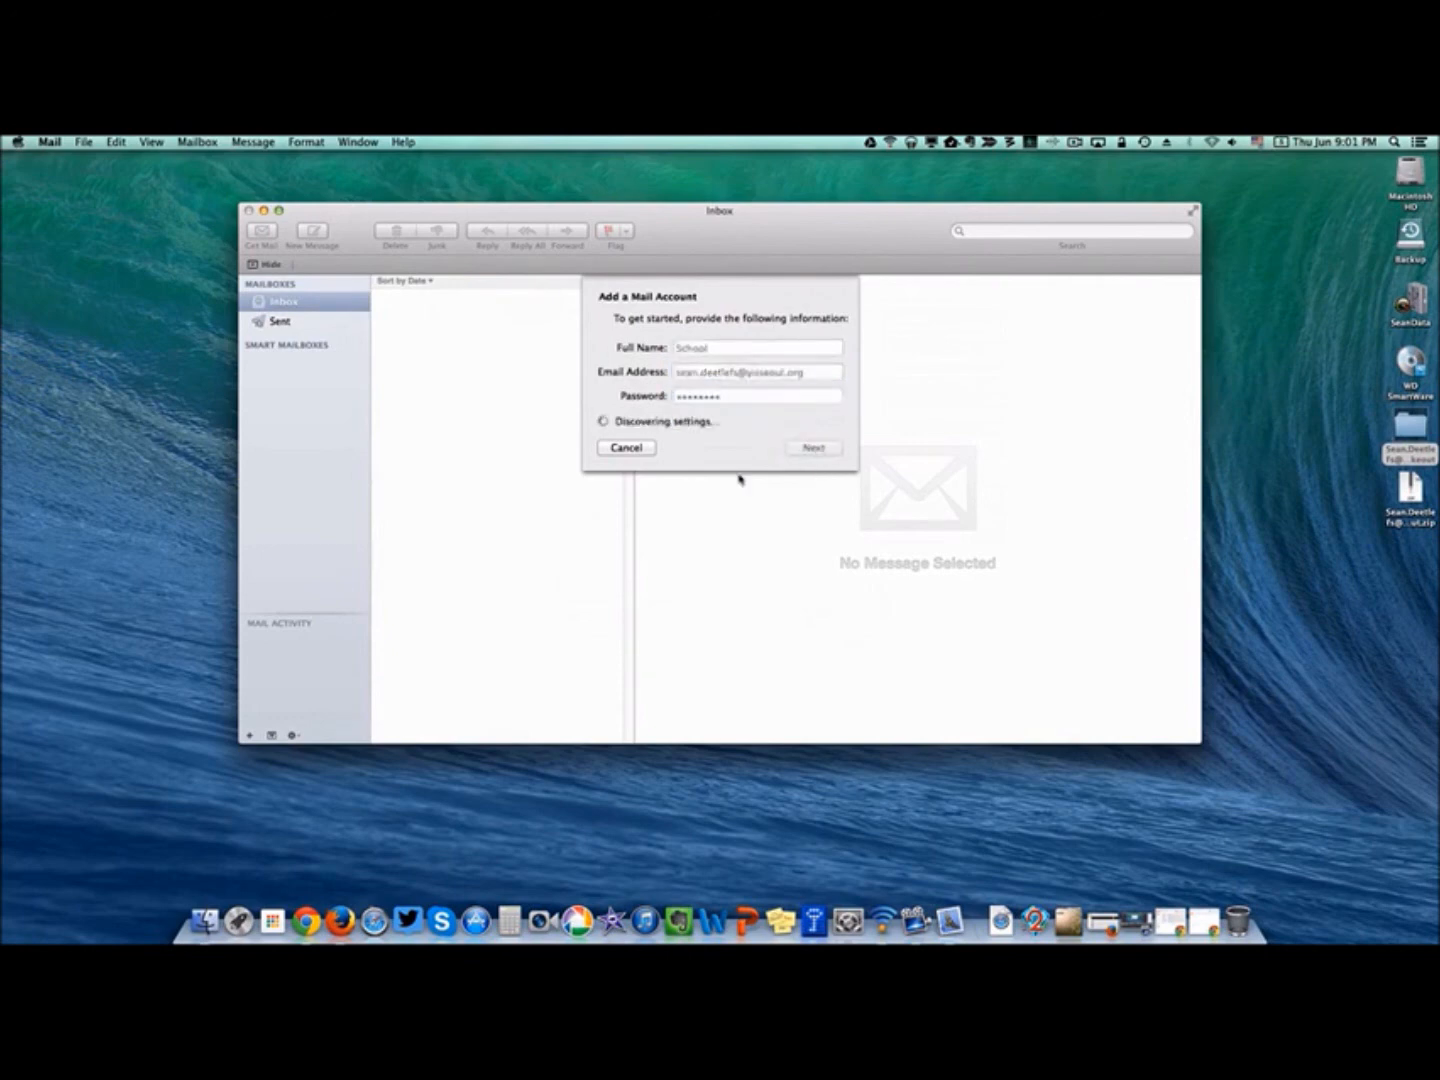
Set incoming server imap.gmail.com with the full school address as user name.
{"action": "left_click", "coordinate": [796, 448]}
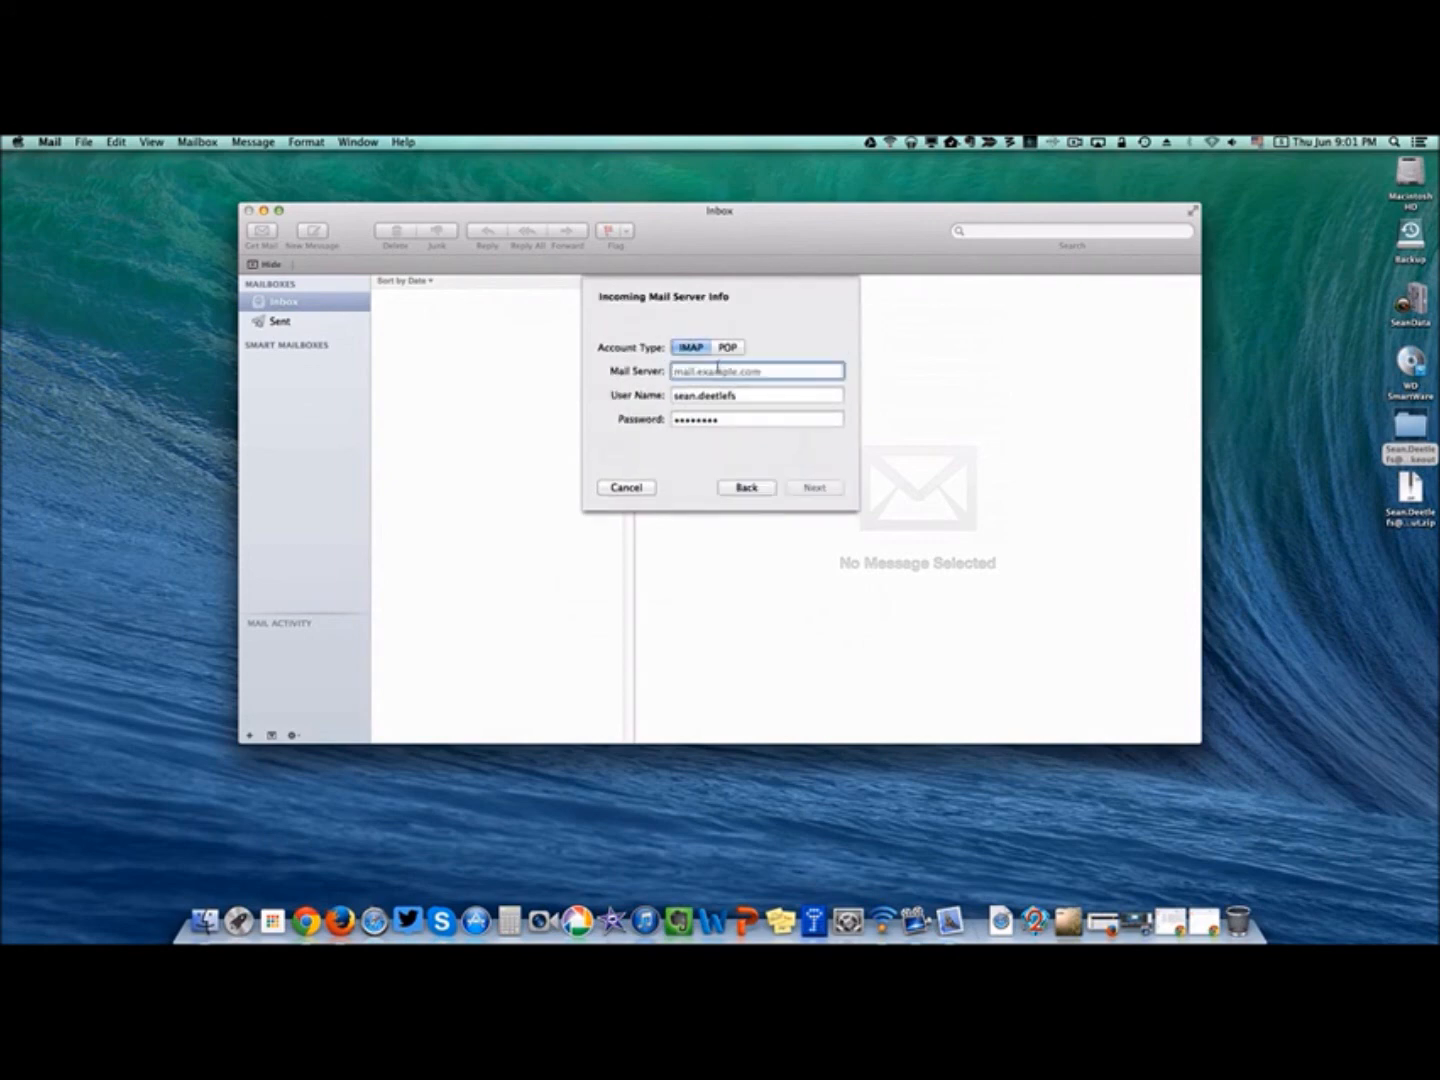
{"action": "type", "text": "imap."}
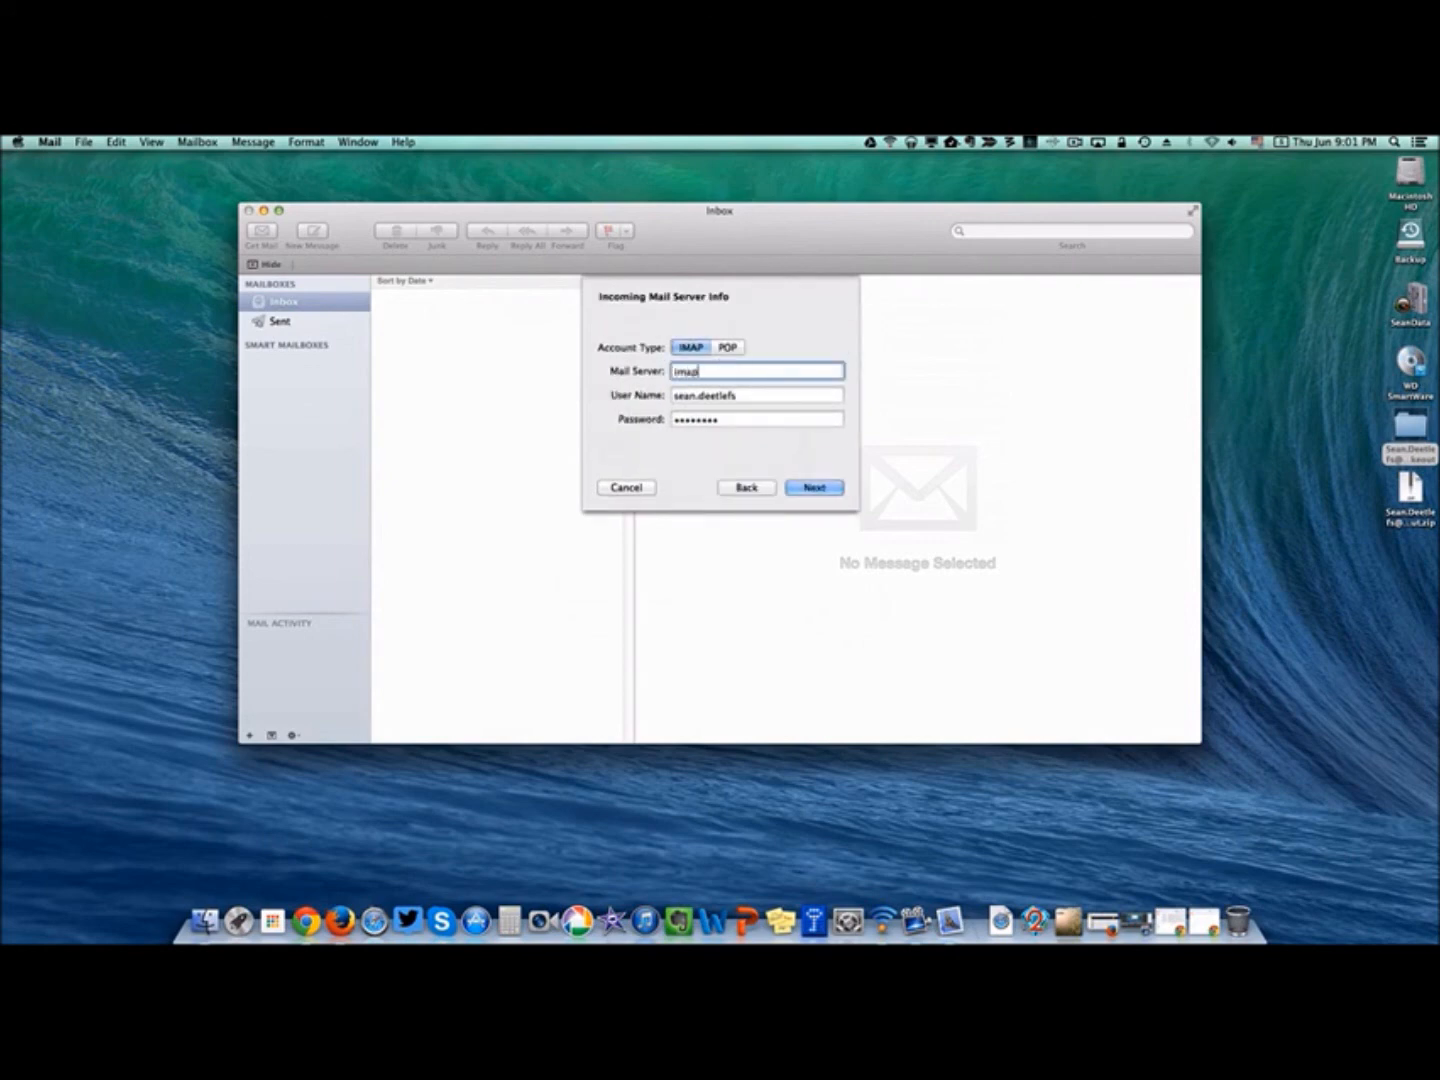
{"action": "type", "text": "gmail.com"}
{"action": "key", "text": "Tab"}
{"action": "left_click", "coordinate": [769, 397]}
{"action": "type", "text": "@"}
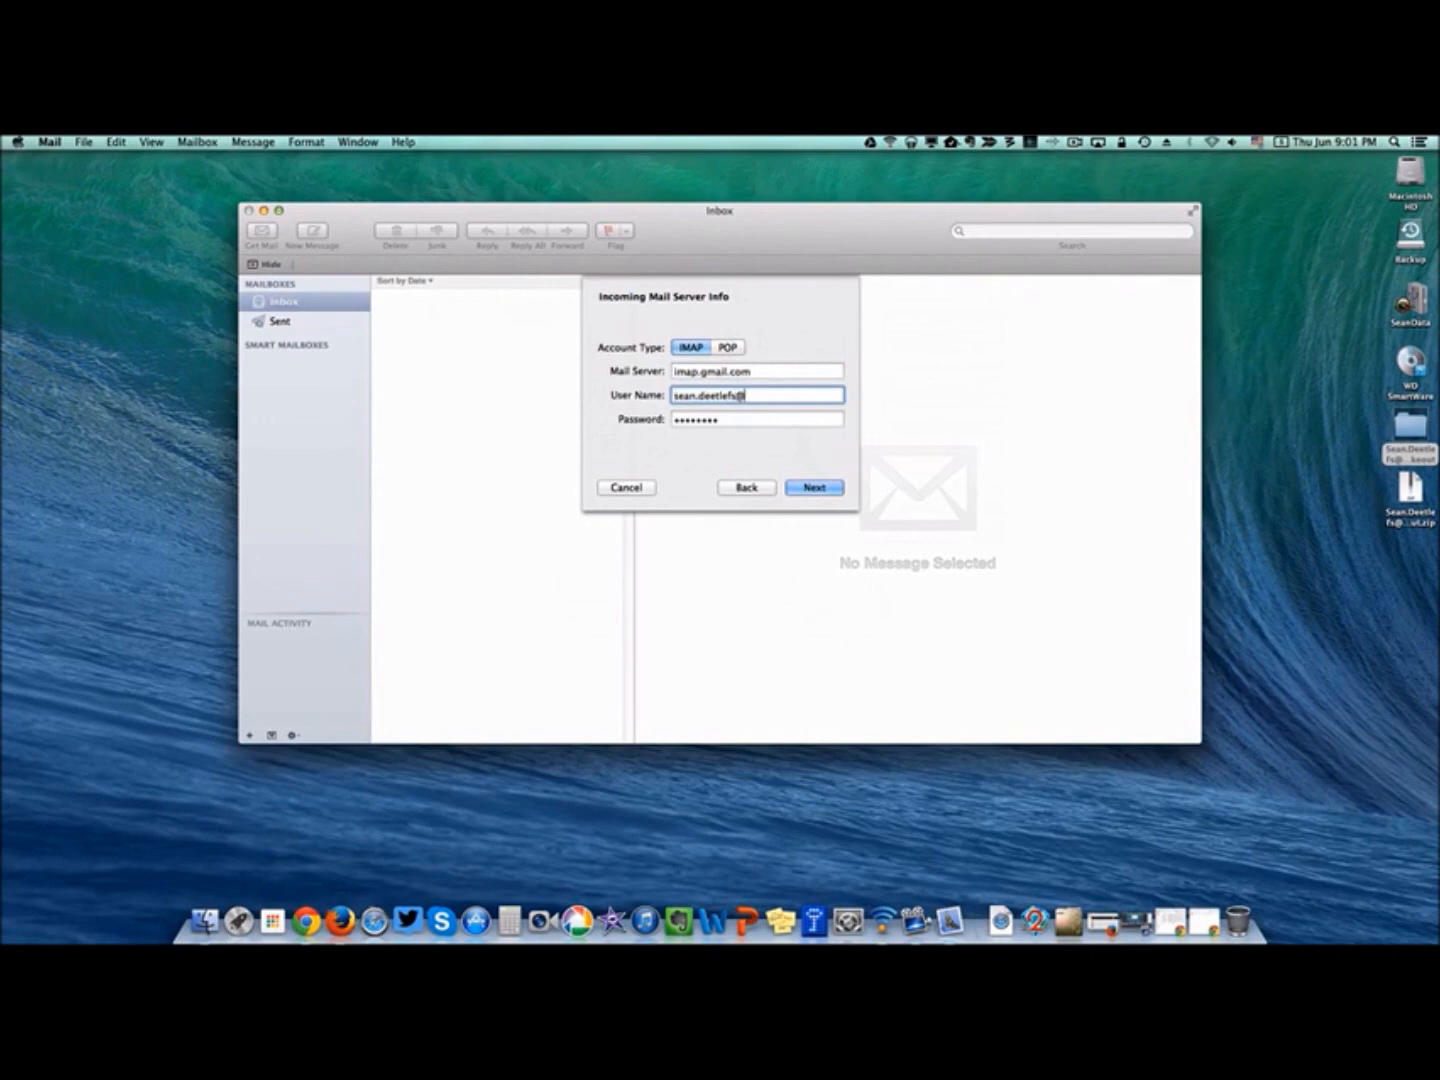
{"action": "type", "text": "yisseoul.org"}
{"action": "left_click", "coordinate": [814, 489]}
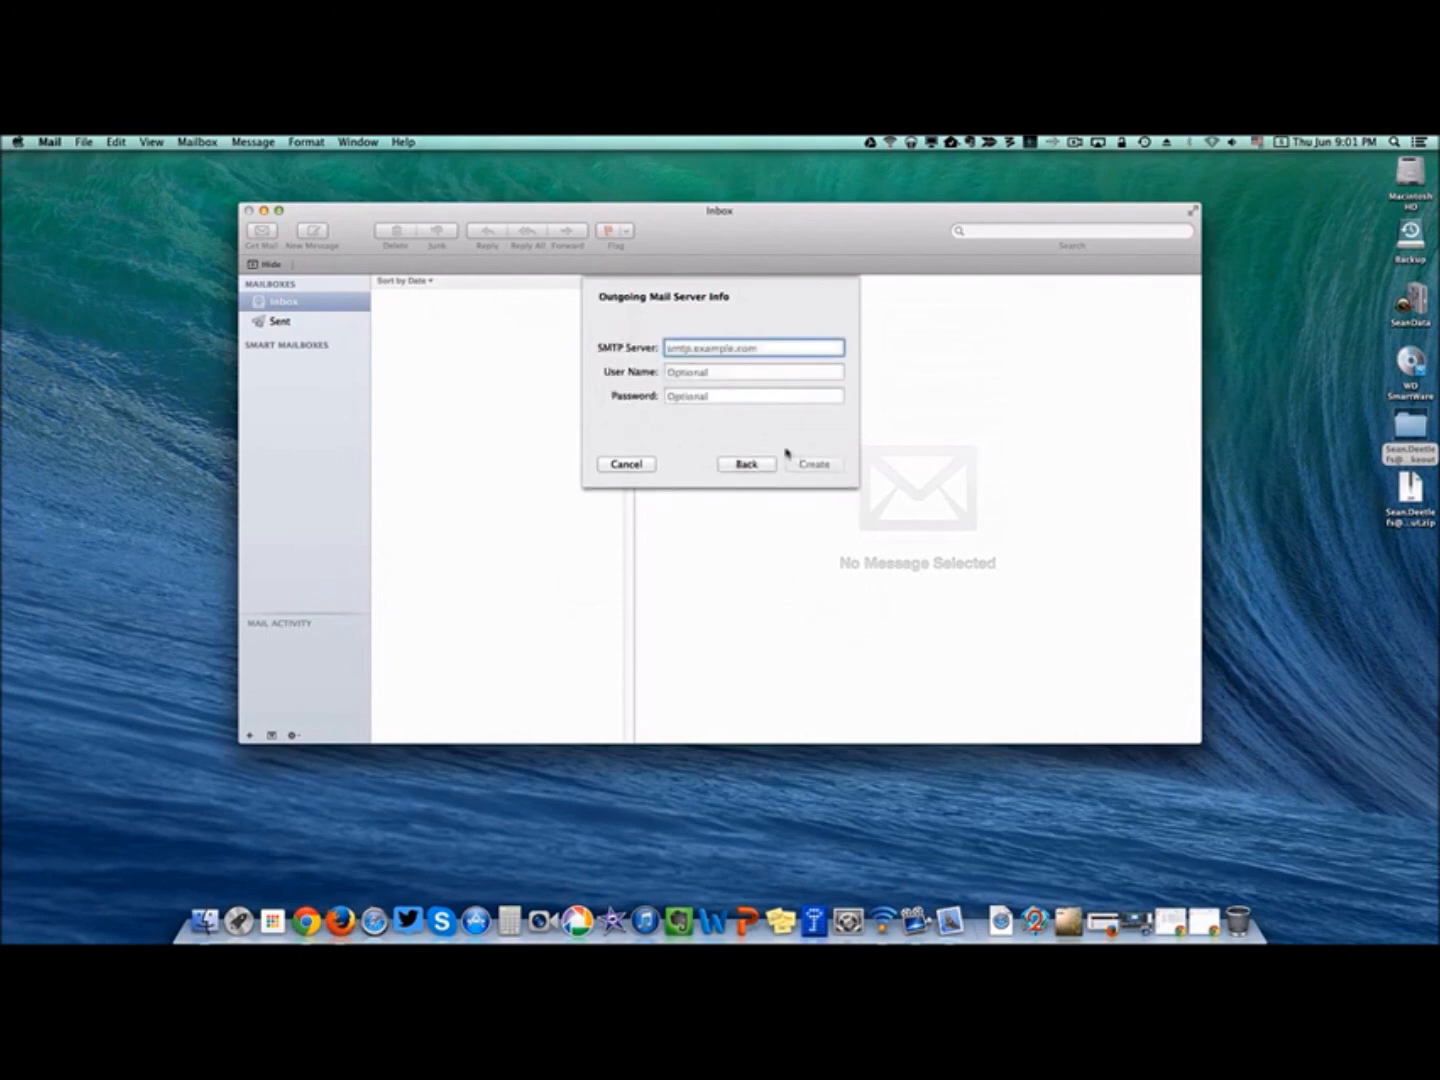
Enter outgoing server smtp.gmail.com with the school address and password, then create the account.
{"action": "type", "text": "smtp.gmail.com"}
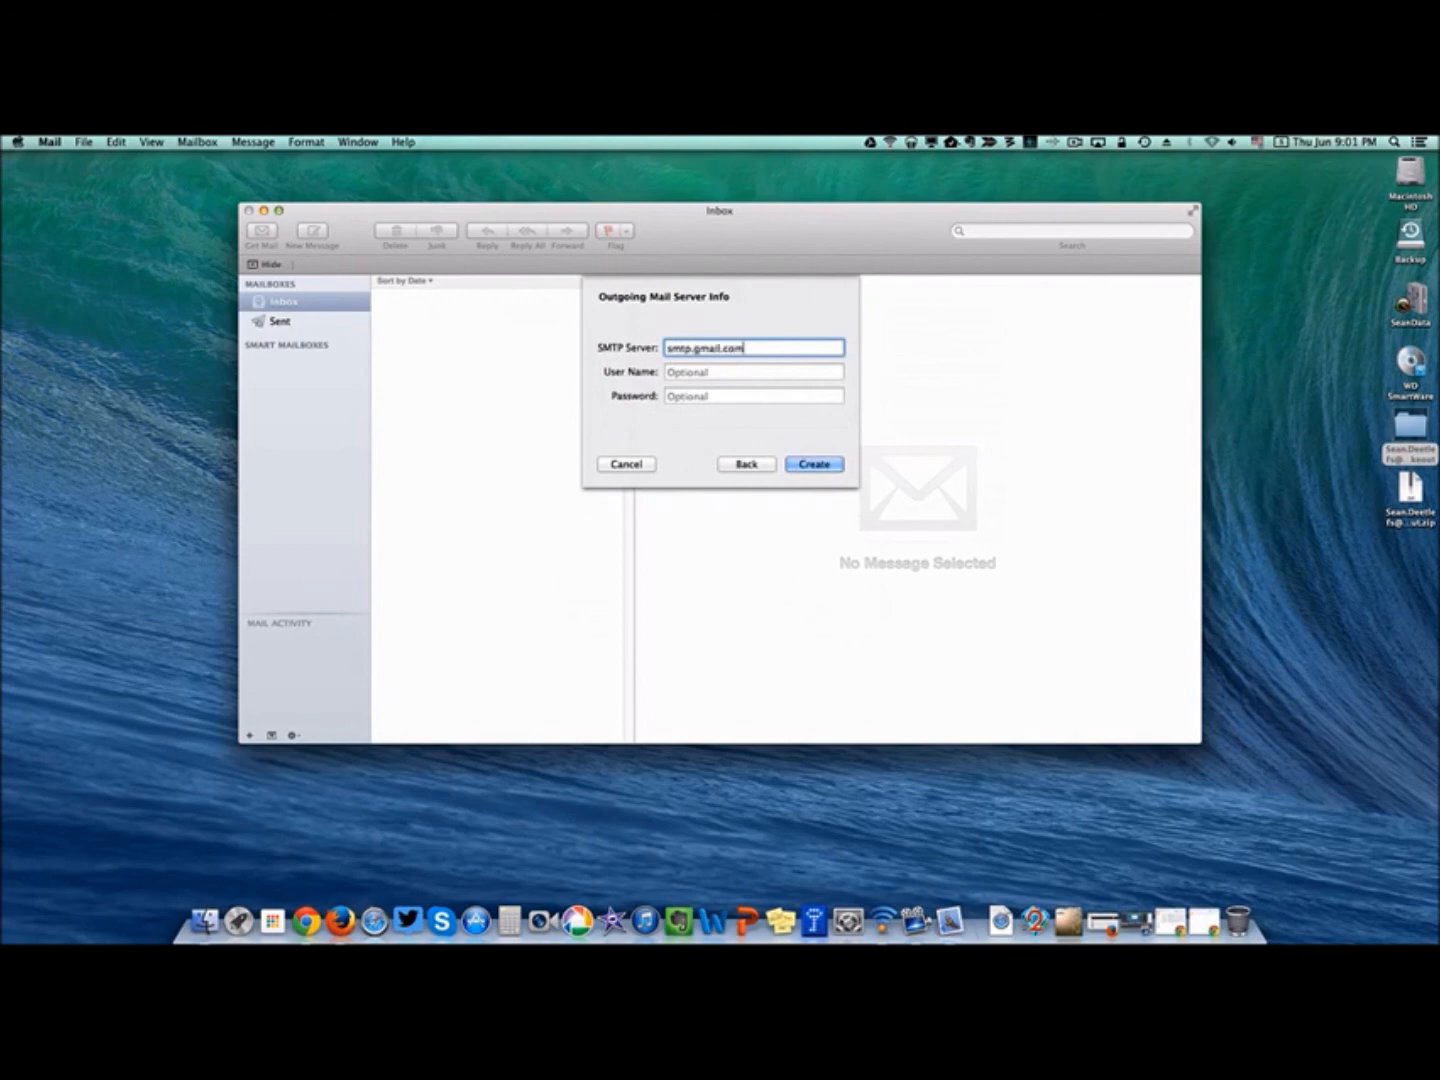
{"action": "key", "text": "Tab"}
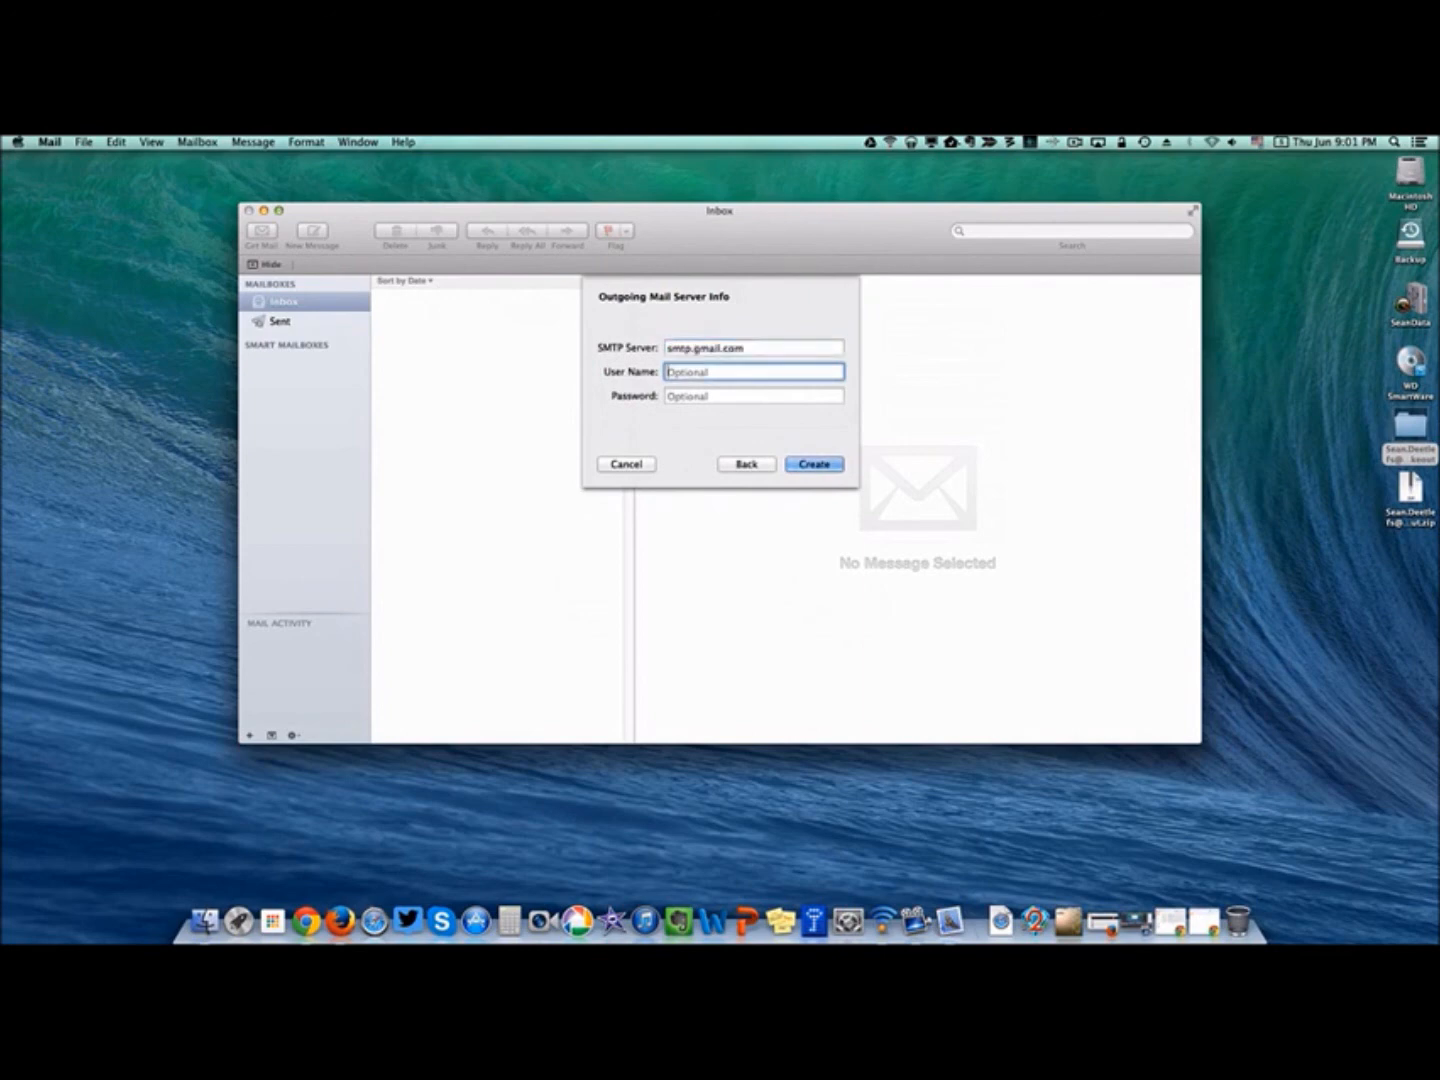
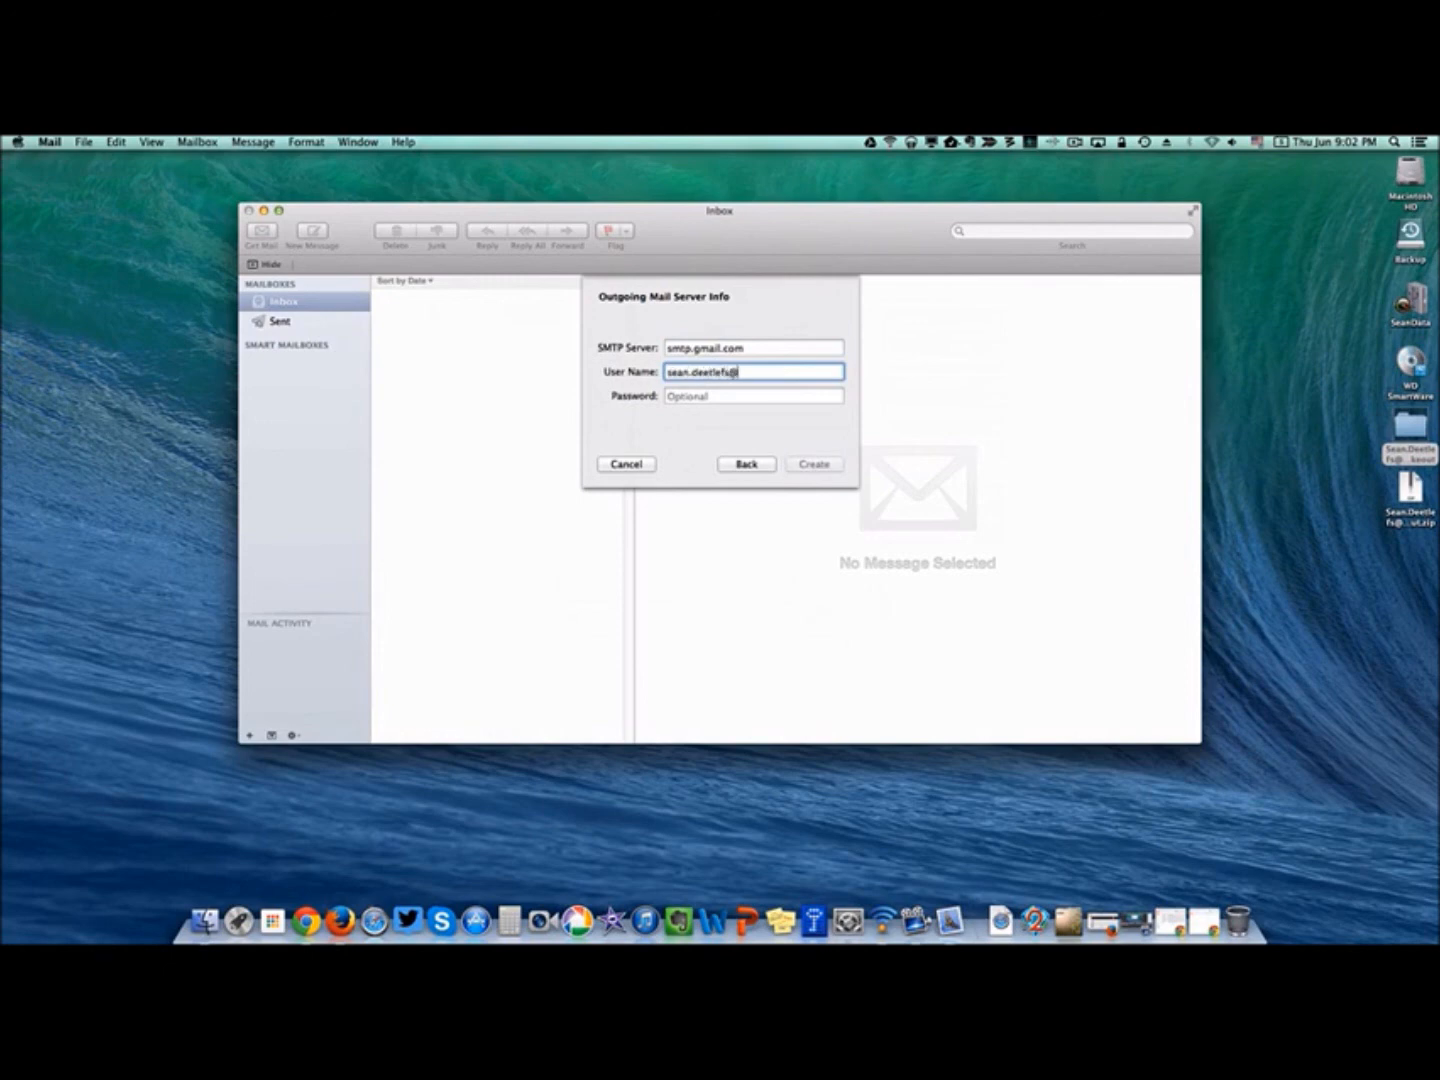
{"action": "key", "text": "Tab"}
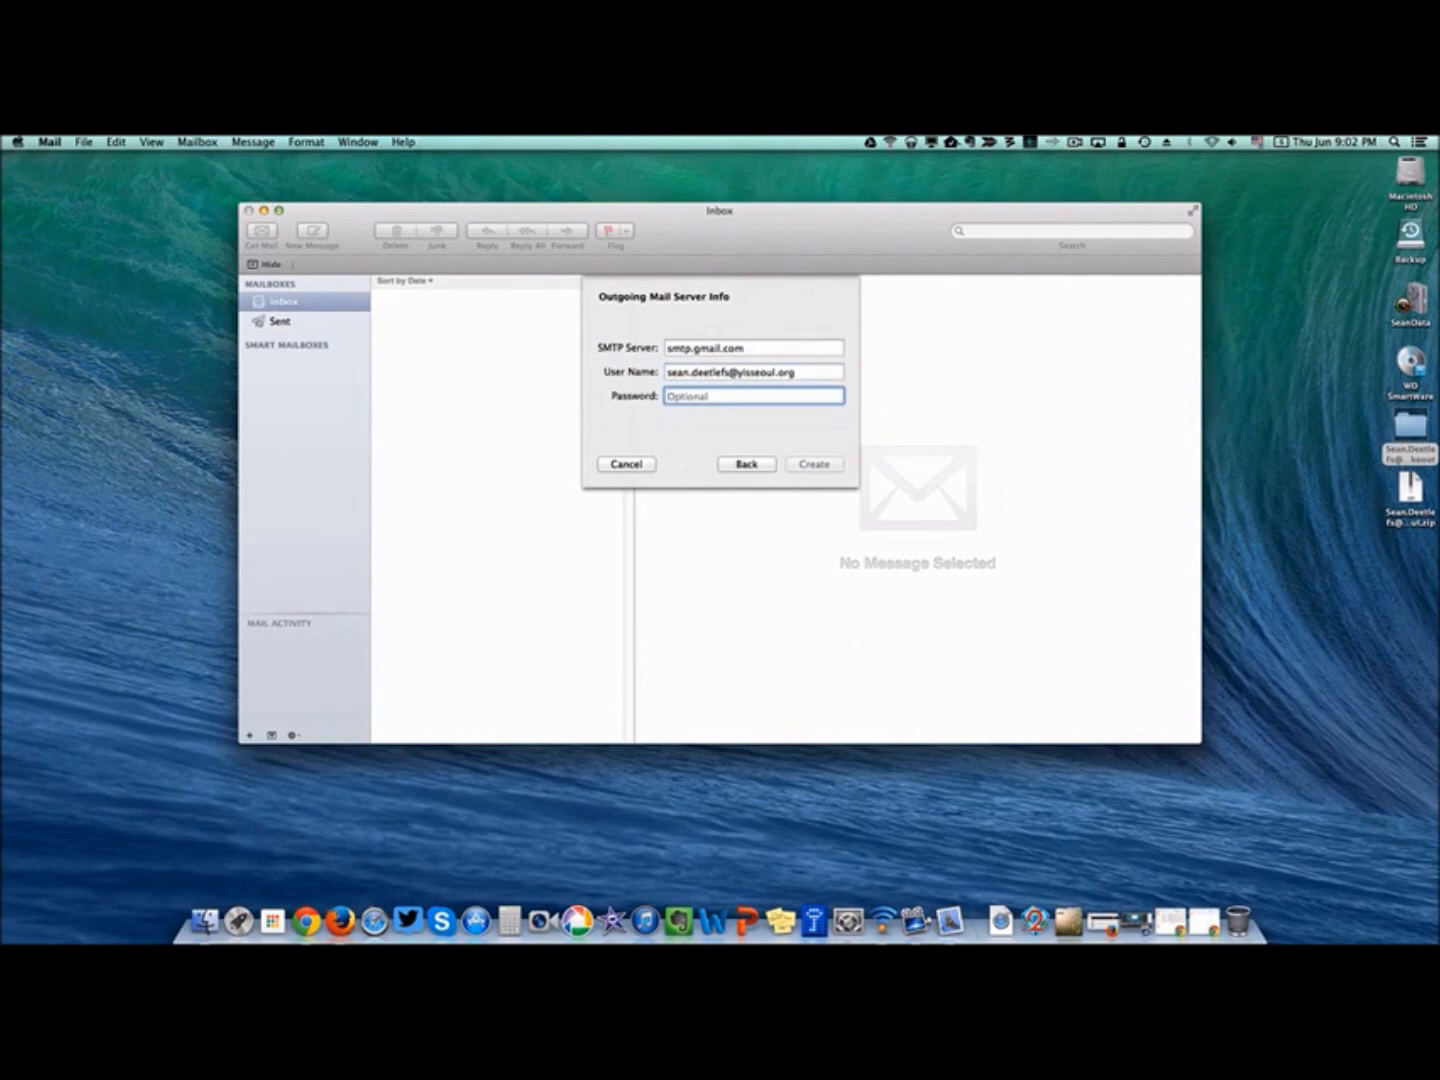
{"action": "type", "text": "********"}
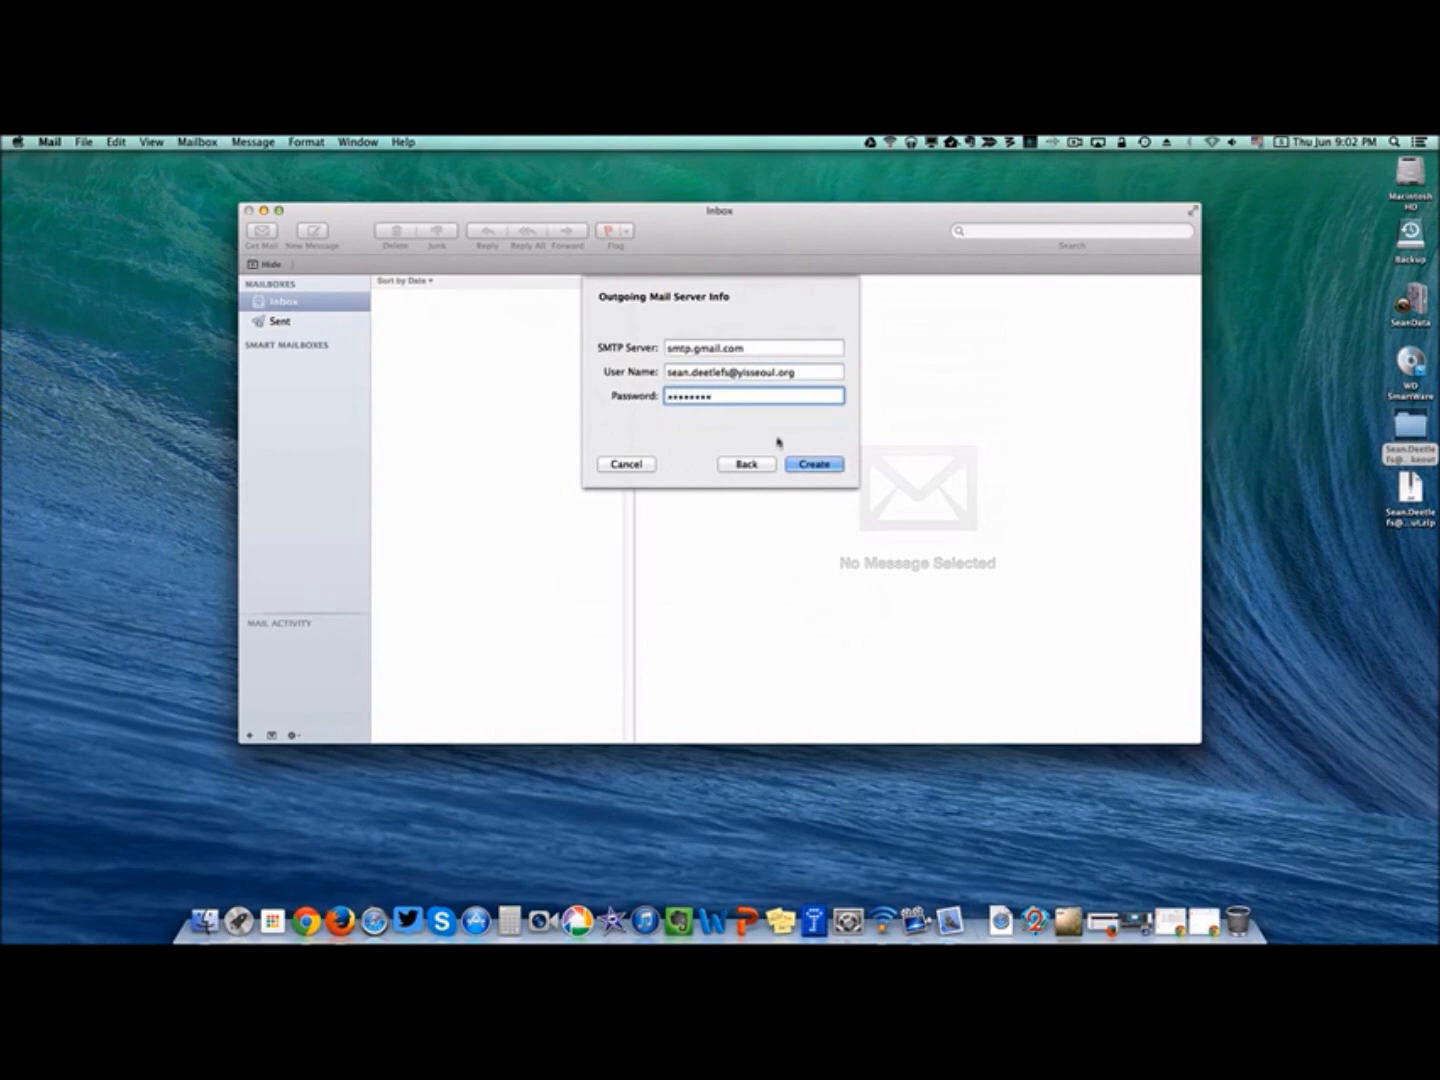
{"action": "left_click", "coordinate": [811, 465]}
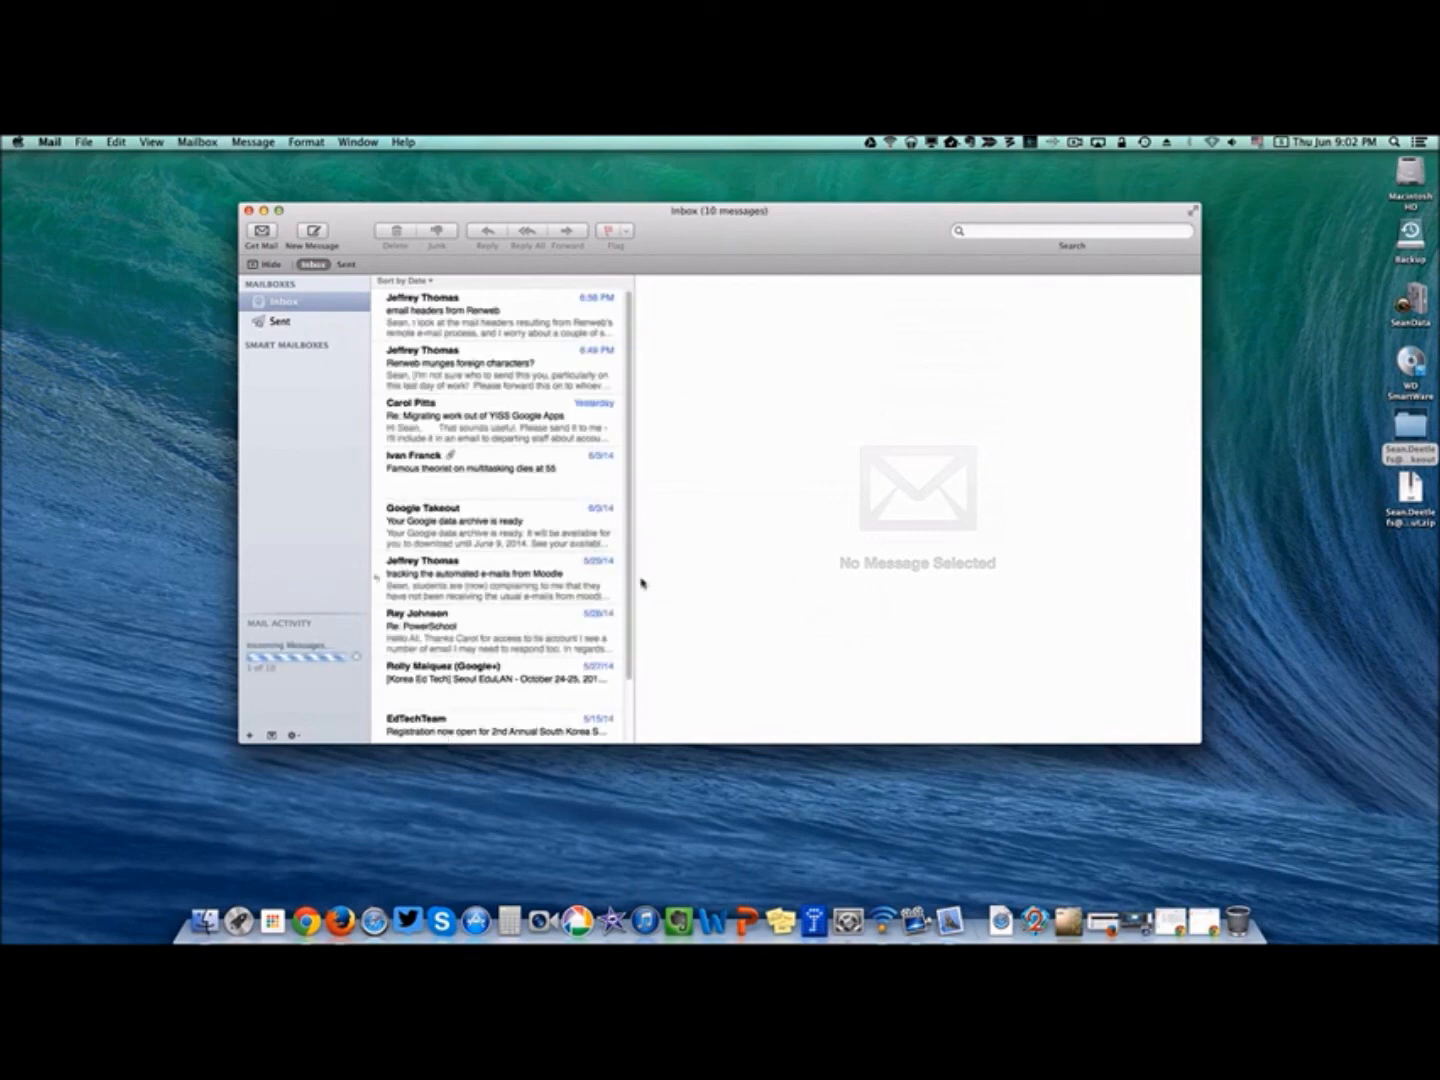
Review the synced school inbox, minimize Mail, and open a new Chrome tab.
{"action": "scroll", "coordinate": [482, 412], "scroll_direction": "down", "scroll_amount": 3}
{"action": "scroll", "coordinate": [482, 412], "scroll_direction": "up", "scroll_amount": 3}
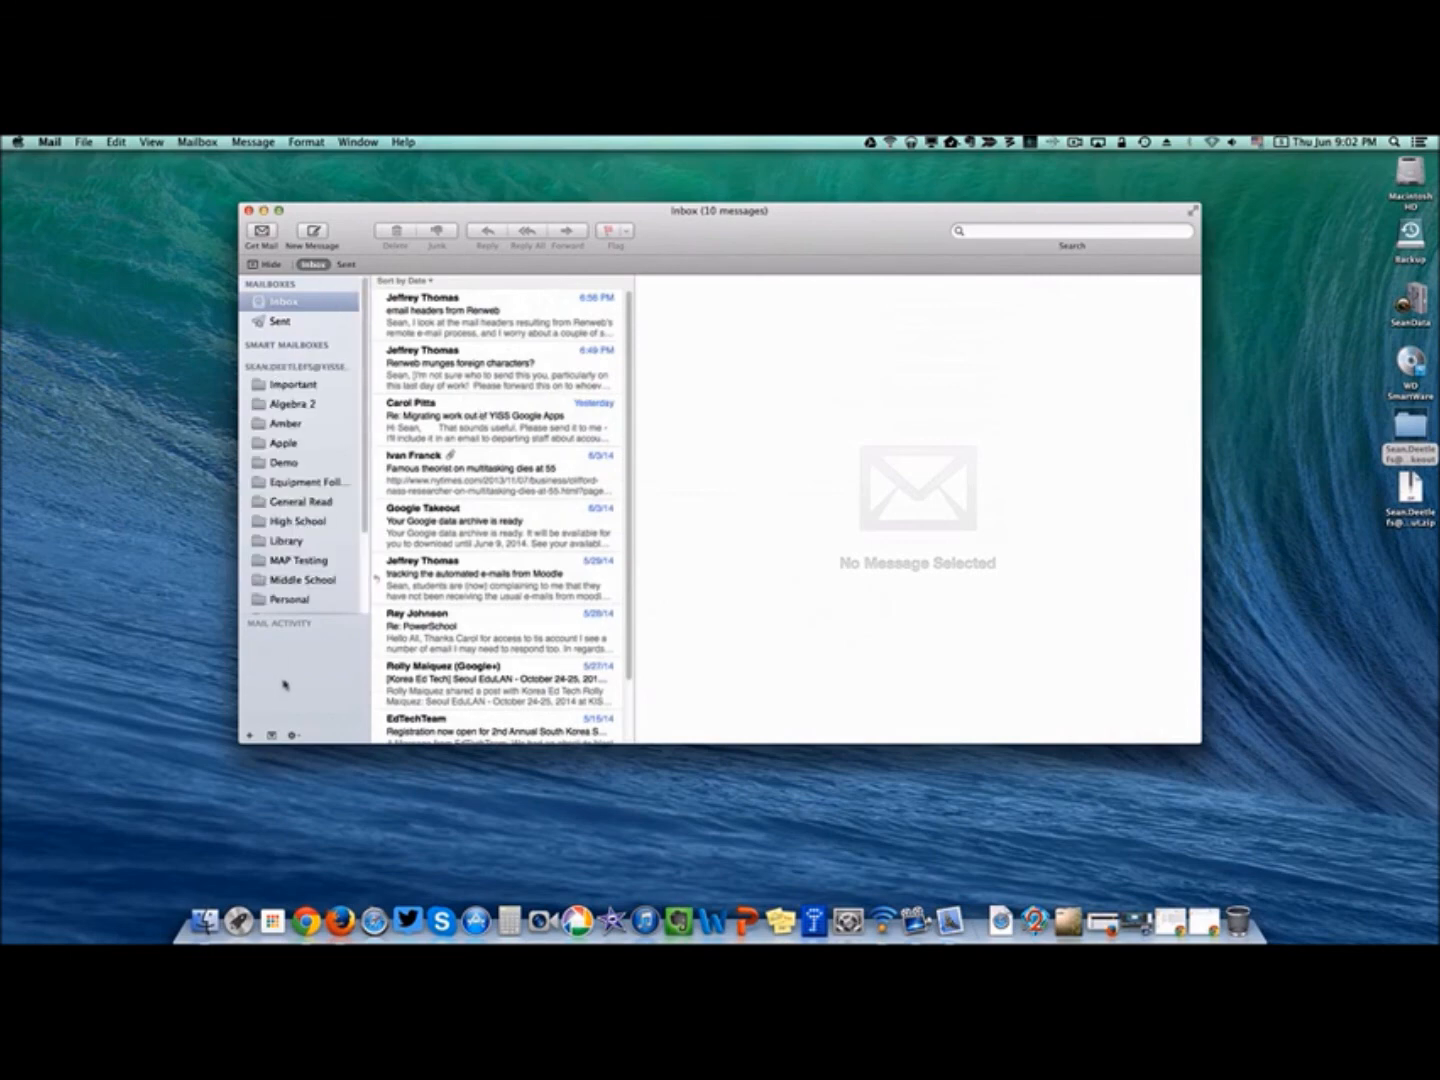
{"action": "scroll", "coordinate": [318, 462], "scroll_direction": "down", "scroll_amount": 3}
{"action": "scroll", "coordinate": [316, 460], "scroll_direction": "up", "scroll_amount": 3}
{"action": "left_click", "coordinate": [264, 211]}
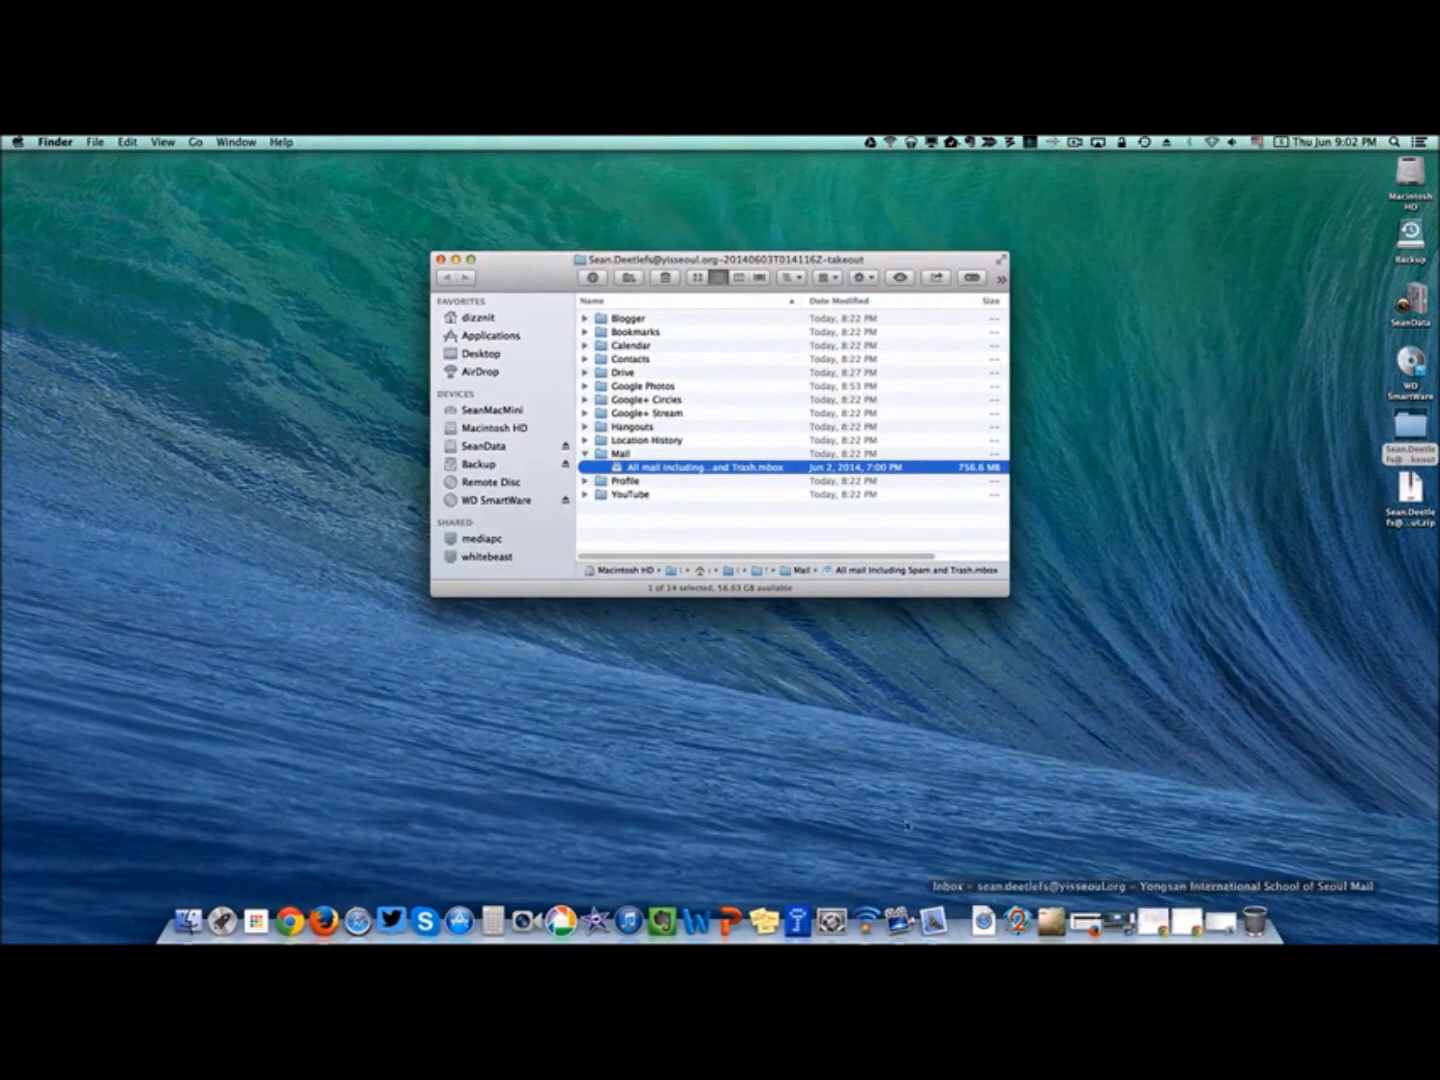
{"action": "left_click", "coordinate": [289, 919]}
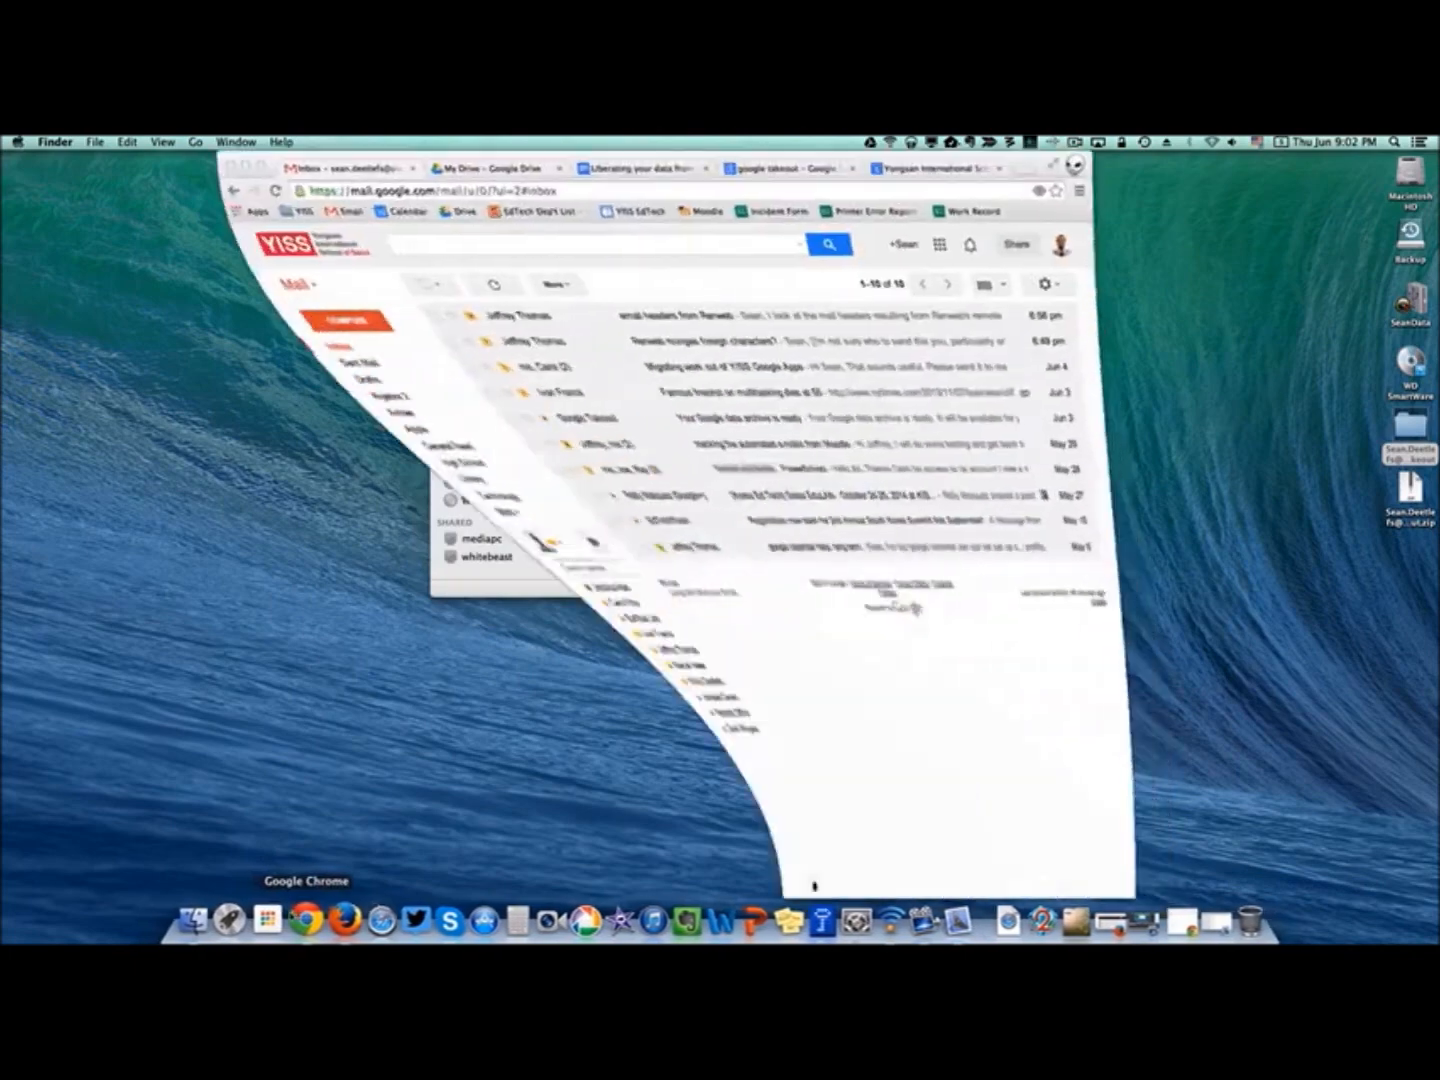
{"action": "left_click", "coordinate": [1022, 170]}
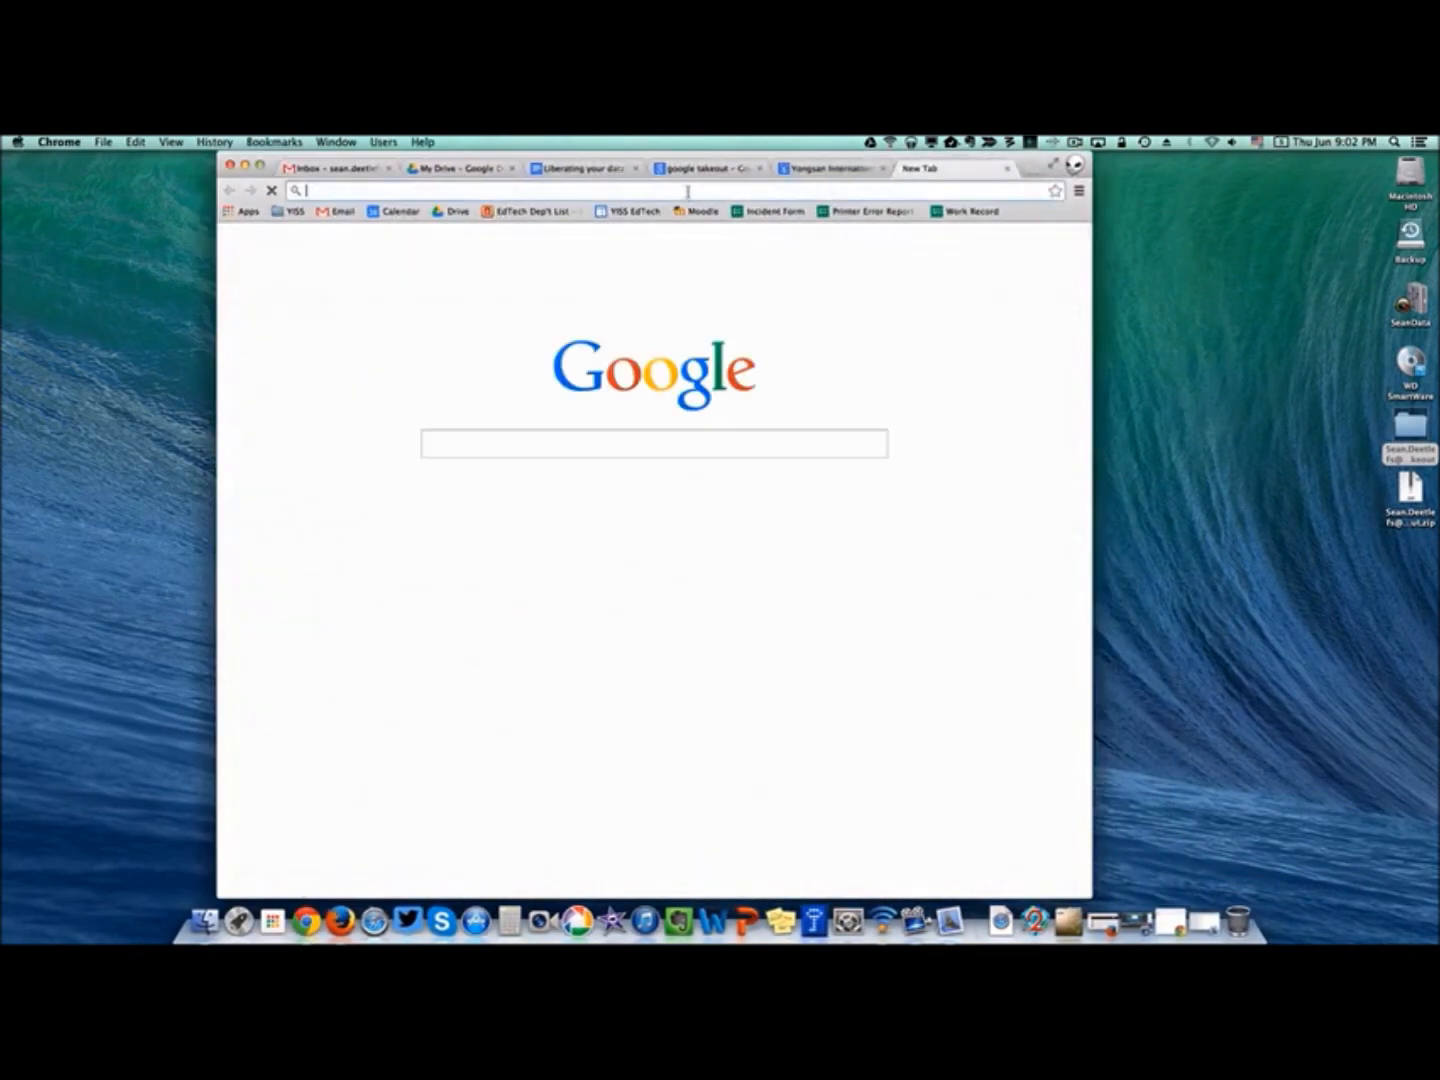